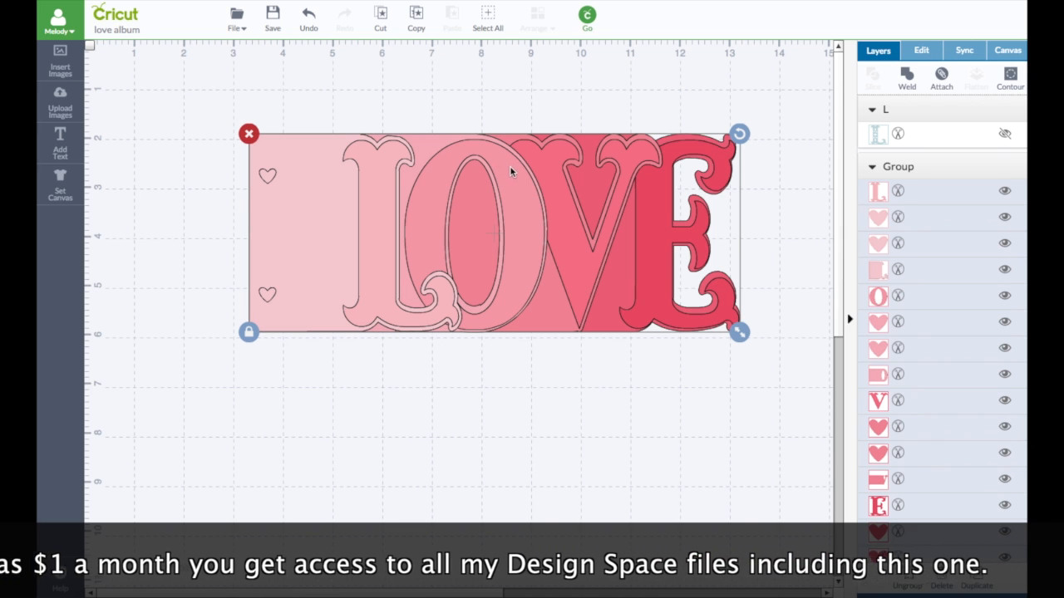
- Ungroup the LOVE album design and move the letters L, O and V down off their pages
{"action": "left_click", "coordinate": [907, 575]}
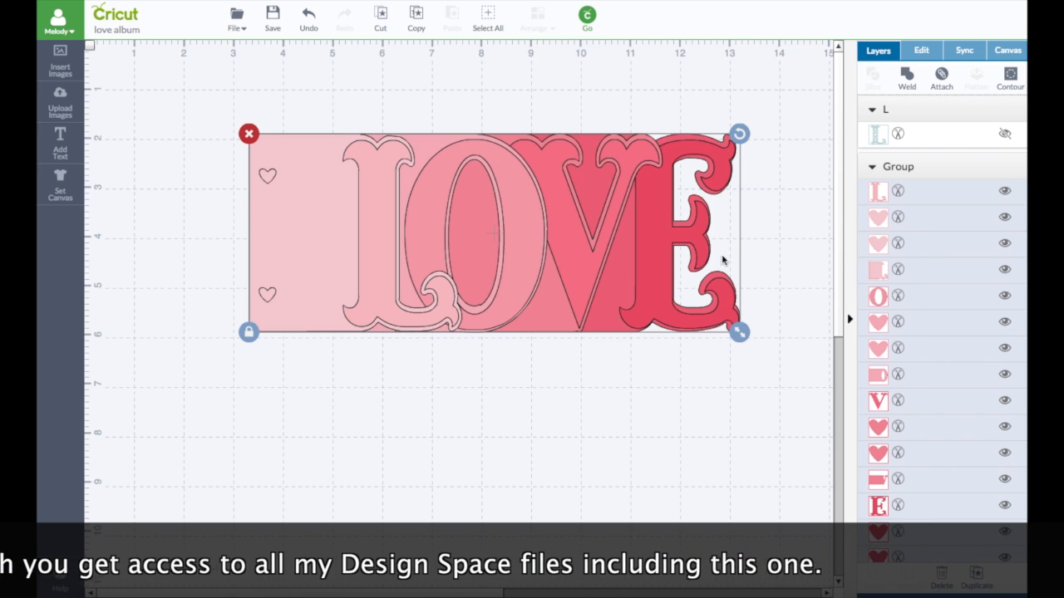
{"action": "mouse_move", "coordinate": [427, 204]}
{"action": "left_mouse_down"}
{"action": "mouse_move", "coordinate": [478, 195]}
{"action": "mouse_move", "coordinate": [429, 197]}
{"action": "left_mouse_up"}
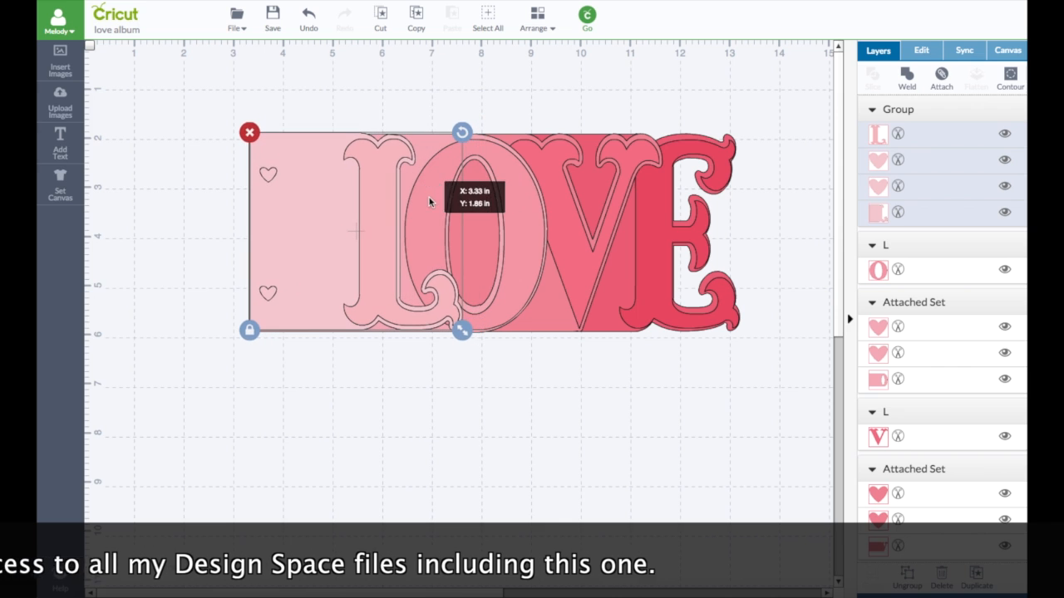
{"action": "left_click", "coordinate": [361, 225]}
{"action": "left_click_drag", "start_coordinate": [385, 208], "coordinate": [477, 363]}
{"action": "left_click_drag", "start_coordinate": [557, 223], "coordinate": [563, 365]}
{"action": "left_click_drag", "start_coordinate": [564, 213], "coordinate": [620, 371]}
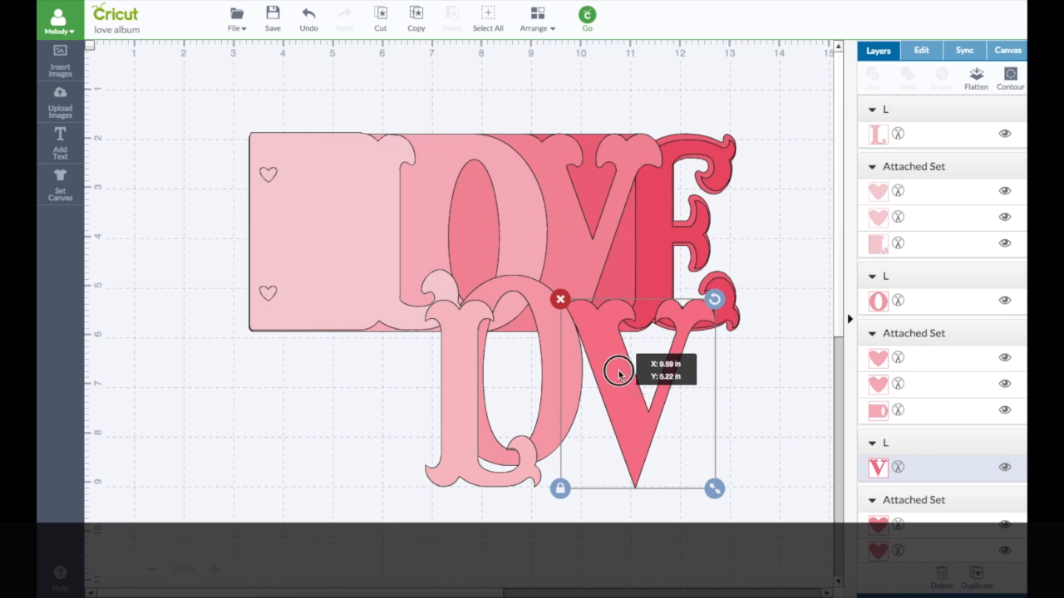
- Rearrange the album pieces and place the letters O, V and L back over their pages
{"action": "left_click_drag", "start_coordinate": [646, 247], "coordinate": [657, 178]}
{"action": "left_click_drag", "start_coordinate": [532, 258], "coordinate": [499, 104]}
{"action": "left_click_drag", "start_coordinate": [616, 361], "coordinate": [548, 192]}
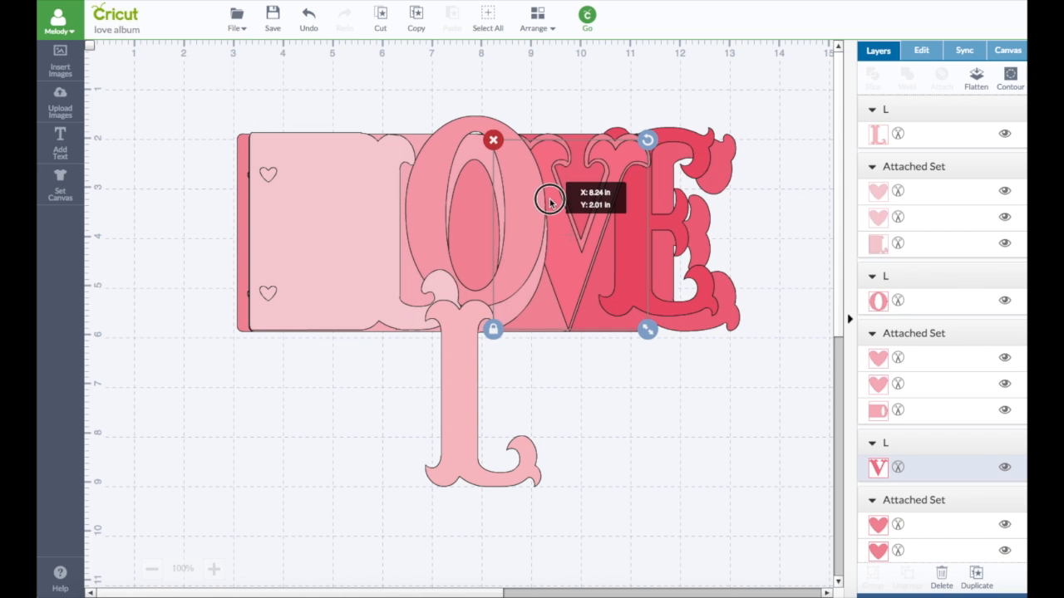
{"action": "left_click_drag", "start_coordinate": [458, 384], "coordinate": [382, 230]}
{"action": "left_click_drag", "start_coordinate": [522, 211], "coordinate": [521, 227]}
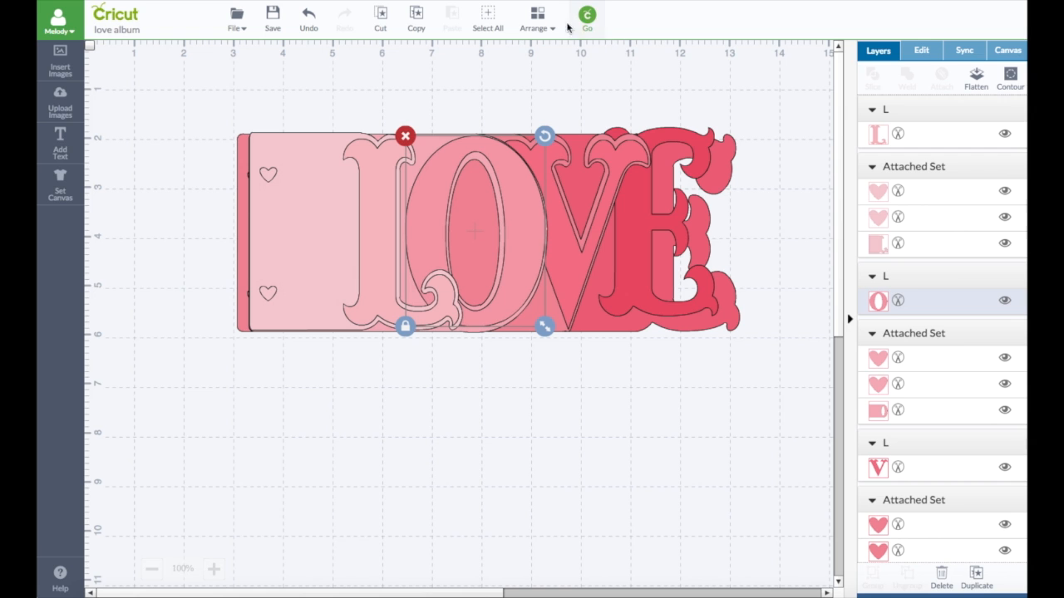
- Return to the project home page and filter the ready-made projects by Free for Cricut Explore One
{"action": "left_click_drag", "start_coordinate": [56, 24], "coordinate": [62, 225]}
{"action": "left_click", "coordinate": [145, 197]}
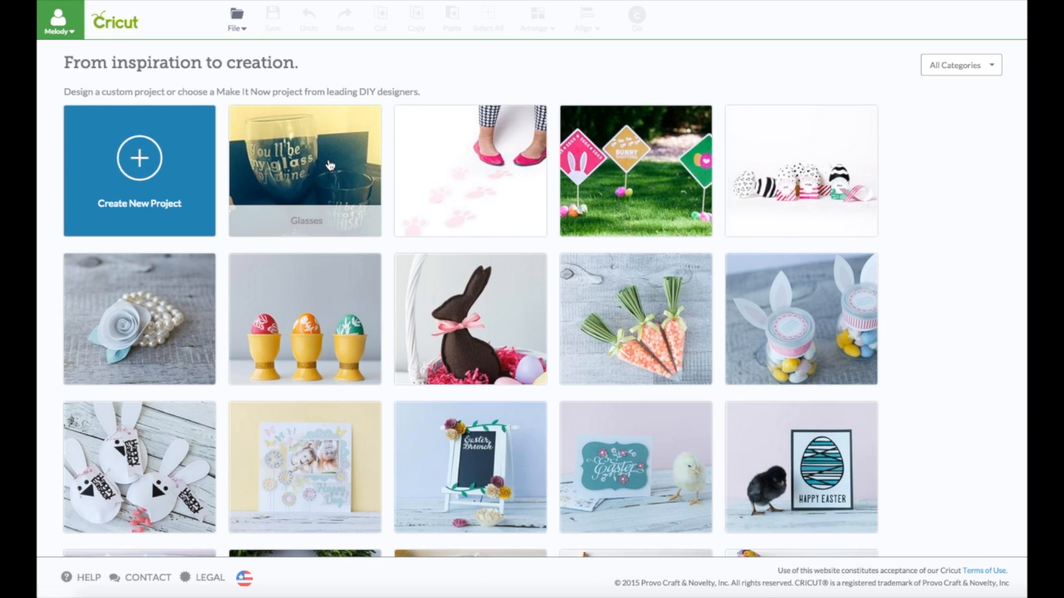
{"action": "left_click", "coordinate": [991, 67]}
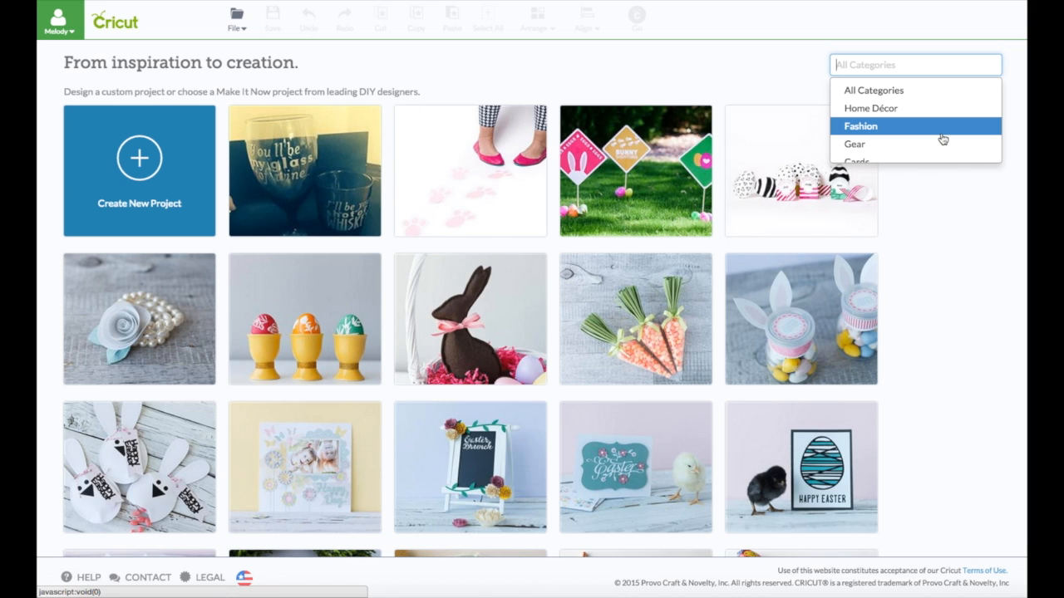
{"action": "scroll", "coordinate": [941, 126], "scroll_direction": "down", "scroll_amount": 2}
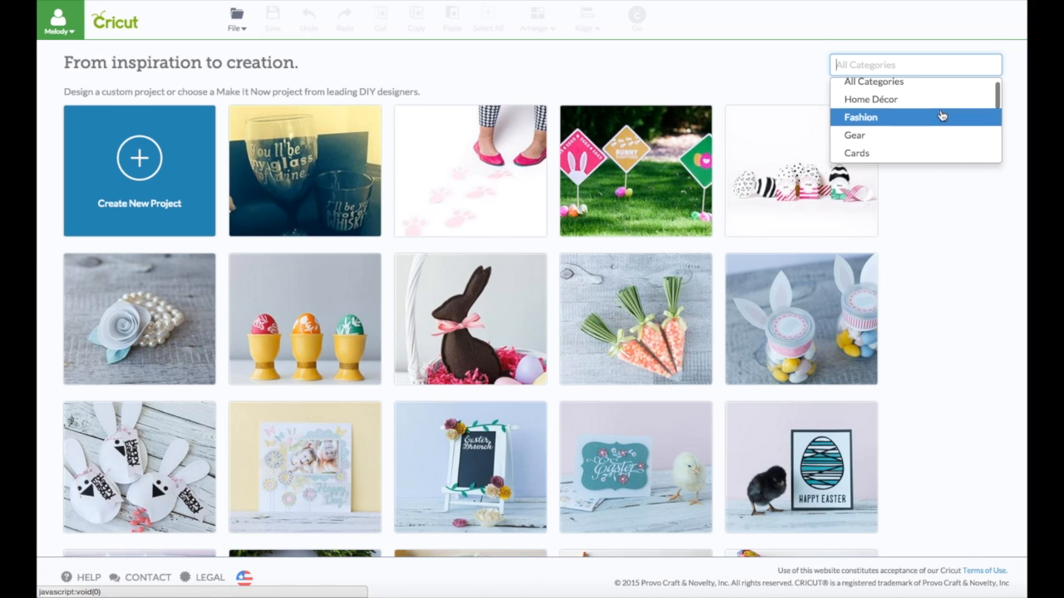
{"action": "scroll", "coordinate": [937, 116], "scroll_direction": "down", "scroll_amount": 3}
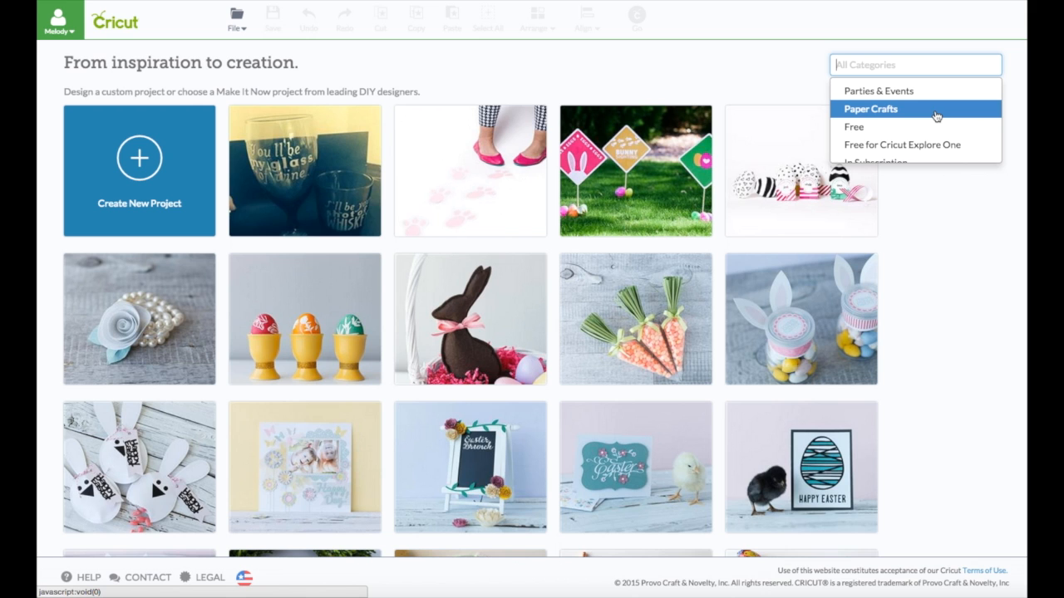
{"action": "scroll", "coordinate": [937, 117], "scroll_direction": "down", "scroll_amount": 1}
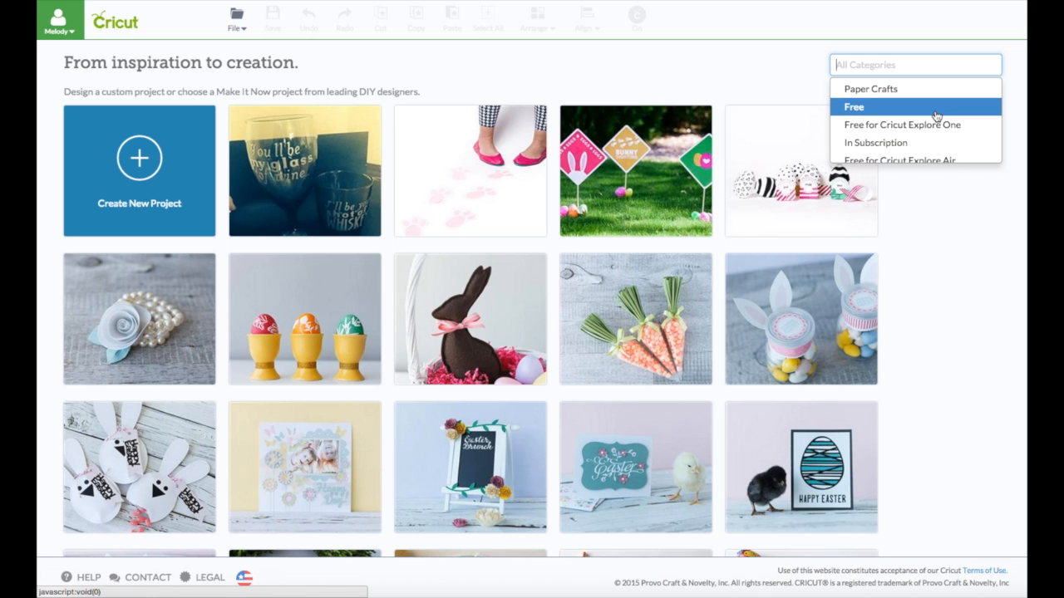
{"action": "left_click", "coordinate": [937, 125]}
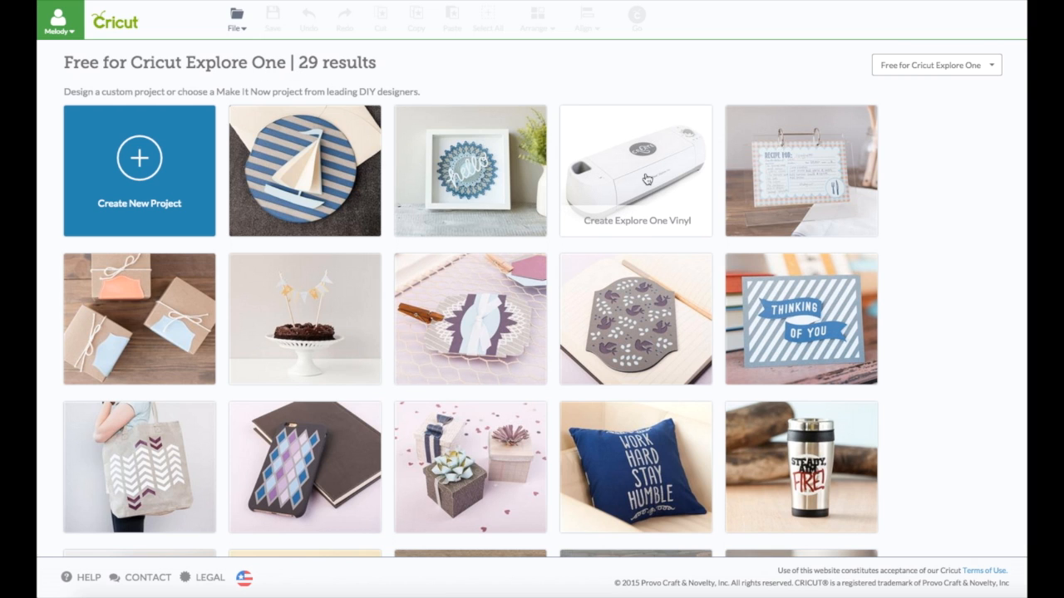
- Browse the filtered projects and view the Arrow Tote Bag's description, materials and instructions
{"action": "scroll", "coordinate": [463, 255], "scroll_direction": "down", "scroll_amount": 5}
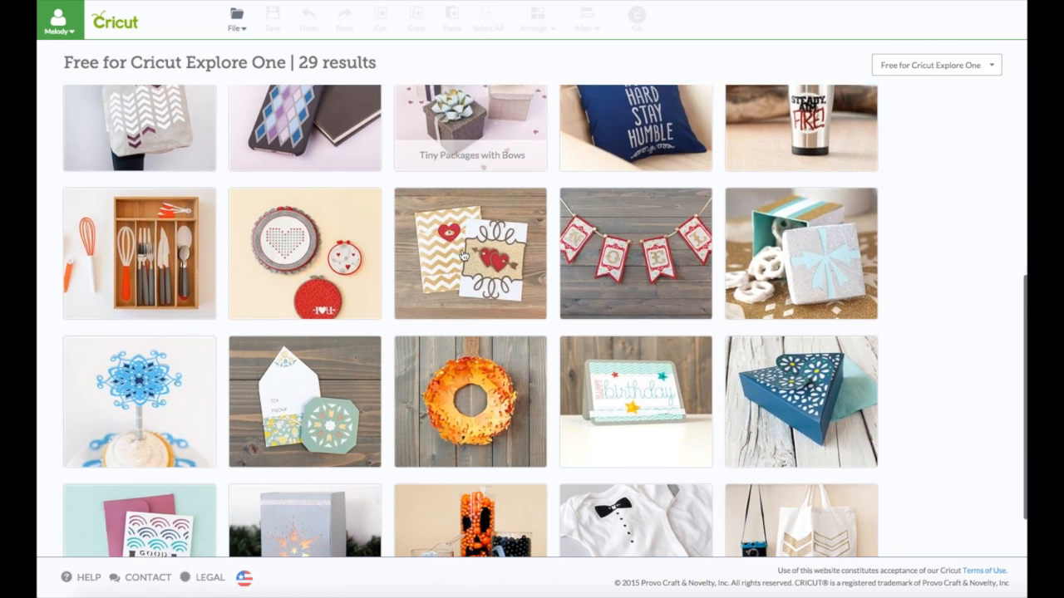
{"action": "scroll", "coordinate": [463, 256], "scroll_direction": "down", "scroll_amount": 1}
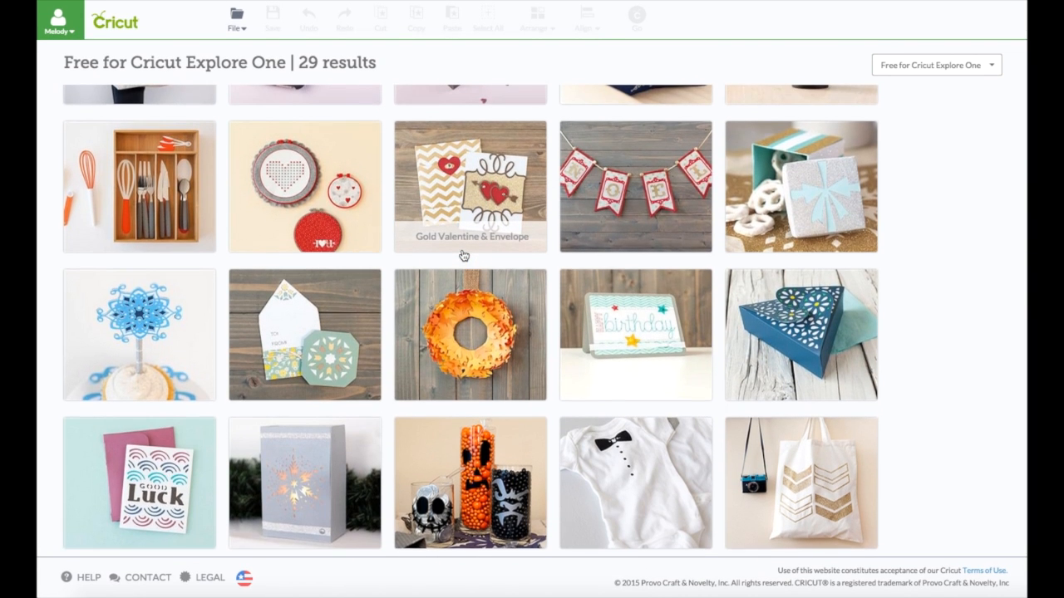
{"action": "scroll", "coordinate": [463, 255], "scroll_direction": "up", "scroll_amount": 1}
{"action": "scroll", "coordinate": [463, 255], "scroll_direction": "up", "scroll_amount": 1}
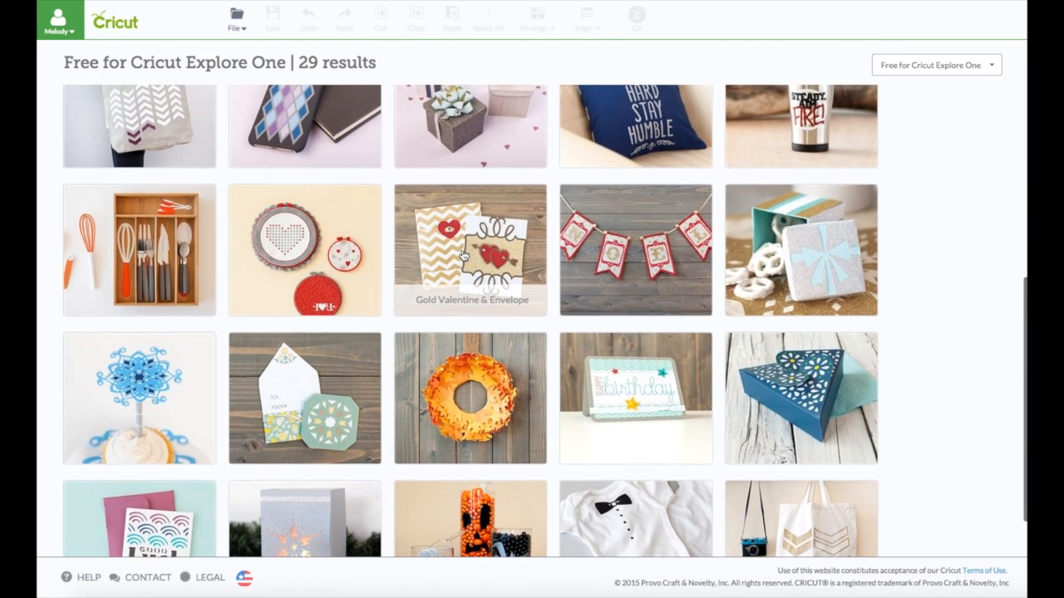
{"action": "scroll", "coordinate": [463, 255], "scroll_direction": "up", "scroll_amount": 4}
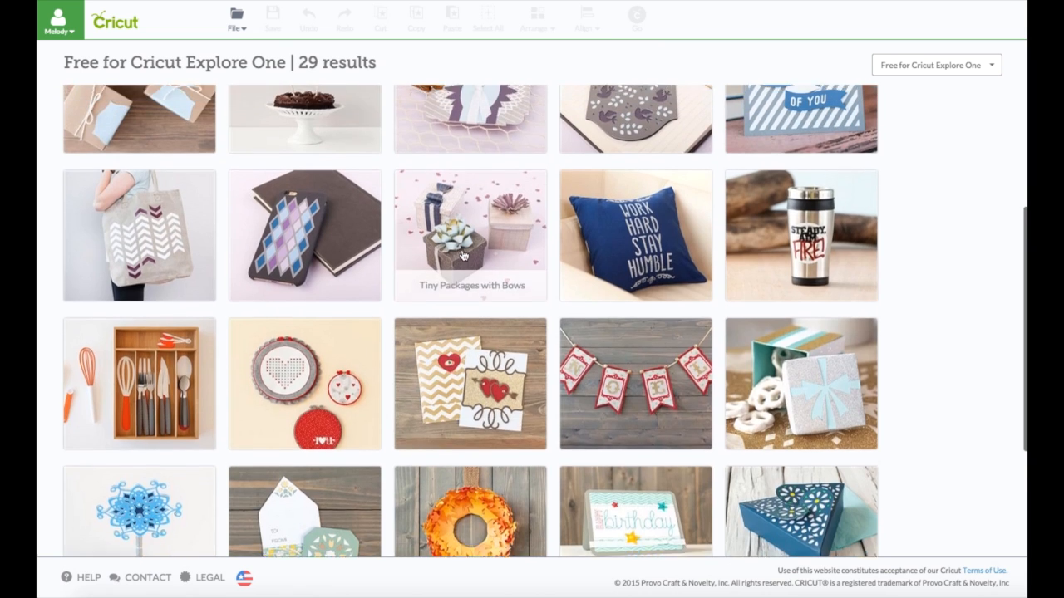
{"action": "scroll", "coordinate": [463, 255], "scroll_direction": "down", "scroll_amount": 1}
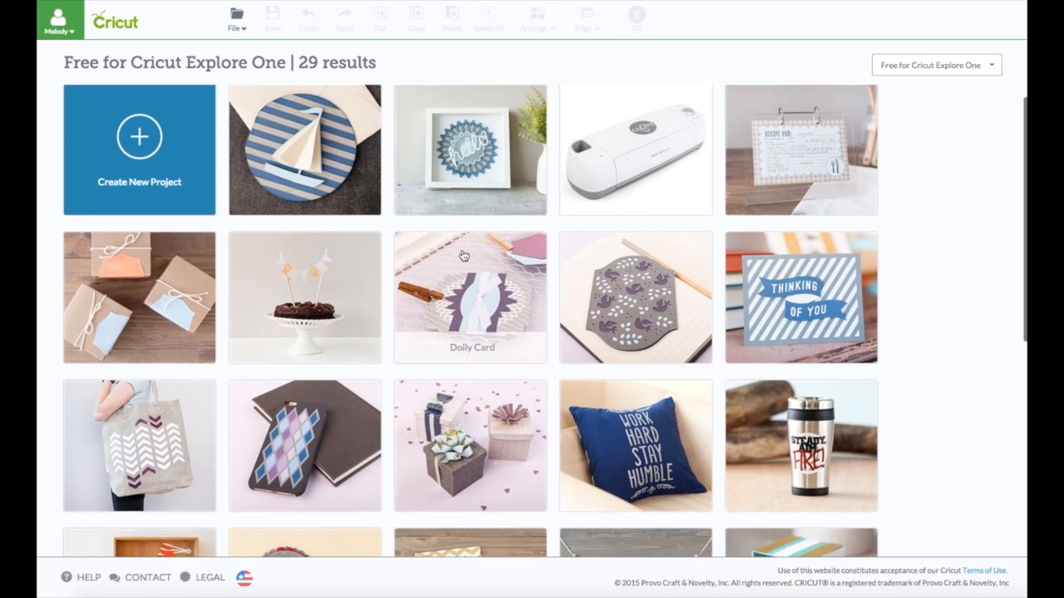
{"action": "scroll", "coordinate": [463, 256], "scroll_direction": "down", "scroll_amount": 3}
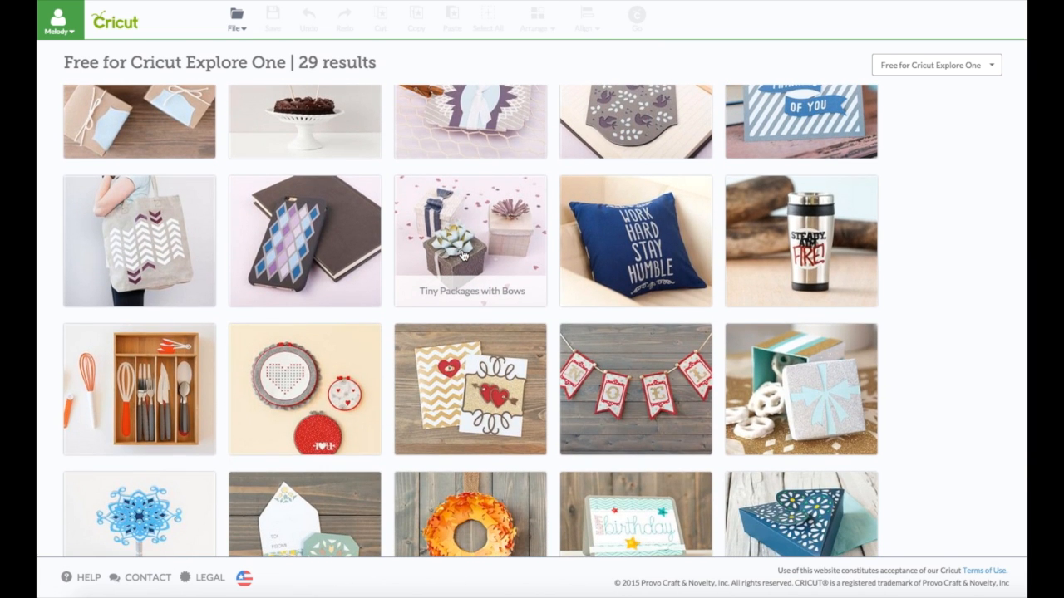
{"action": "left_click", "coordinate": [151, 255]}
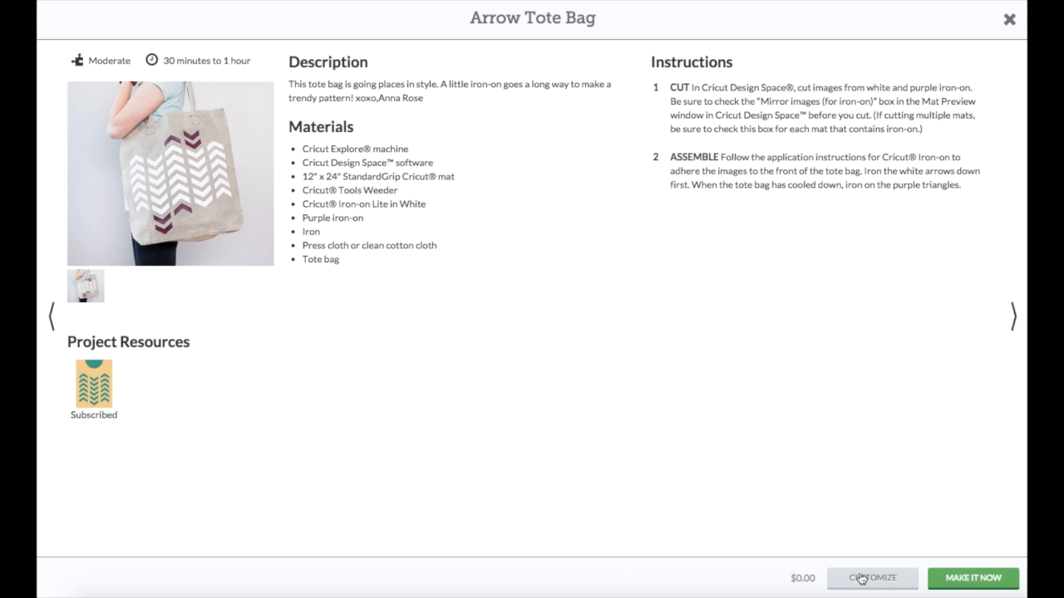
{"action": "left_click", "coordinate": [1009, 24]}
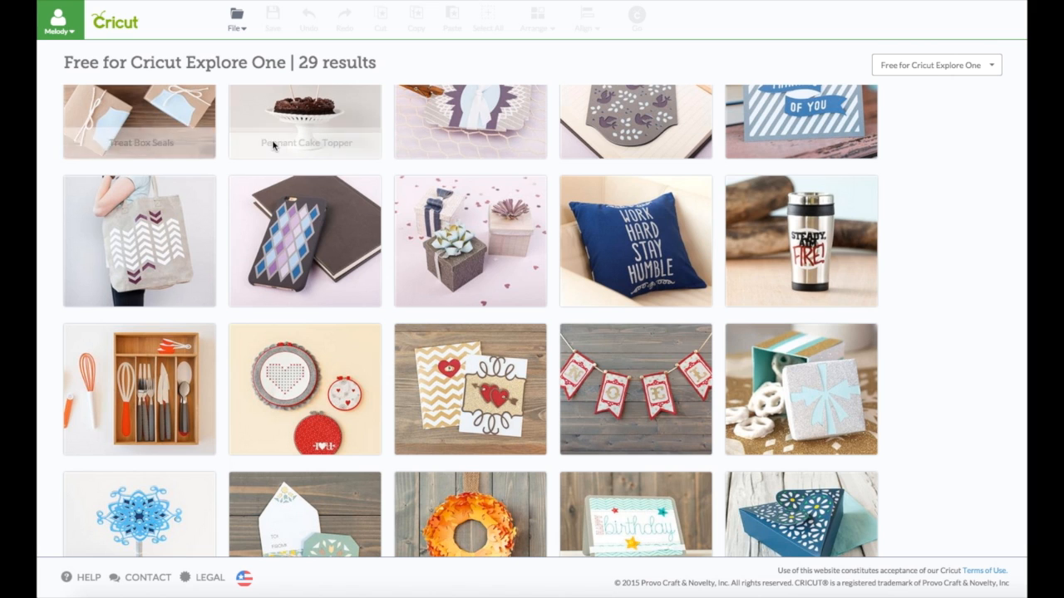
- Create a new blank project and insert a square shape on its canvas
{"action": "scroll", "coordinate": [250, 147], "scroll_direction": "up", "scroll_amount": 3}
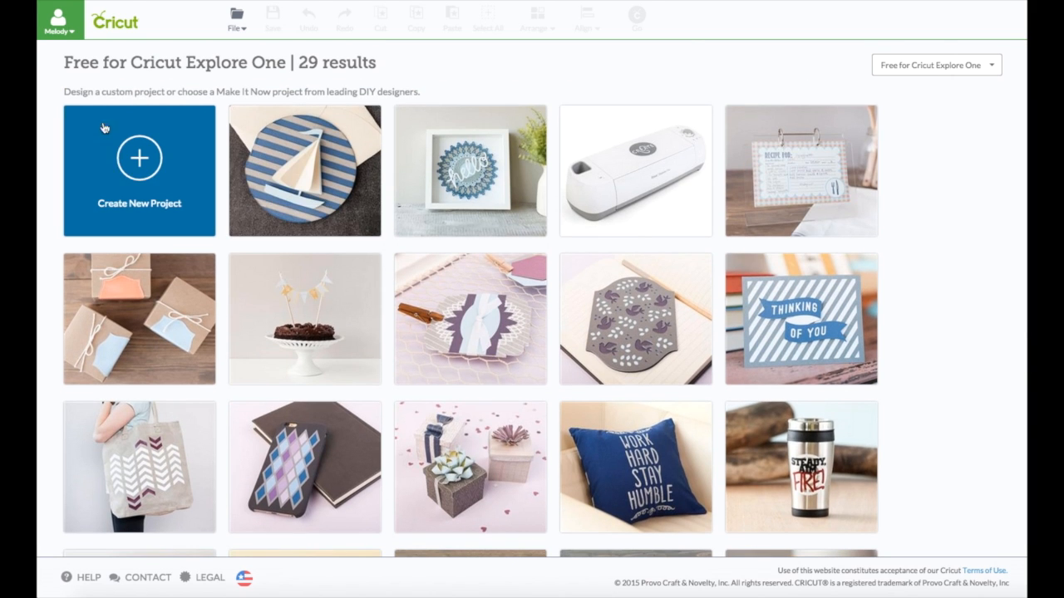
{"action": "left_click", "coordinate": [140, 172]}
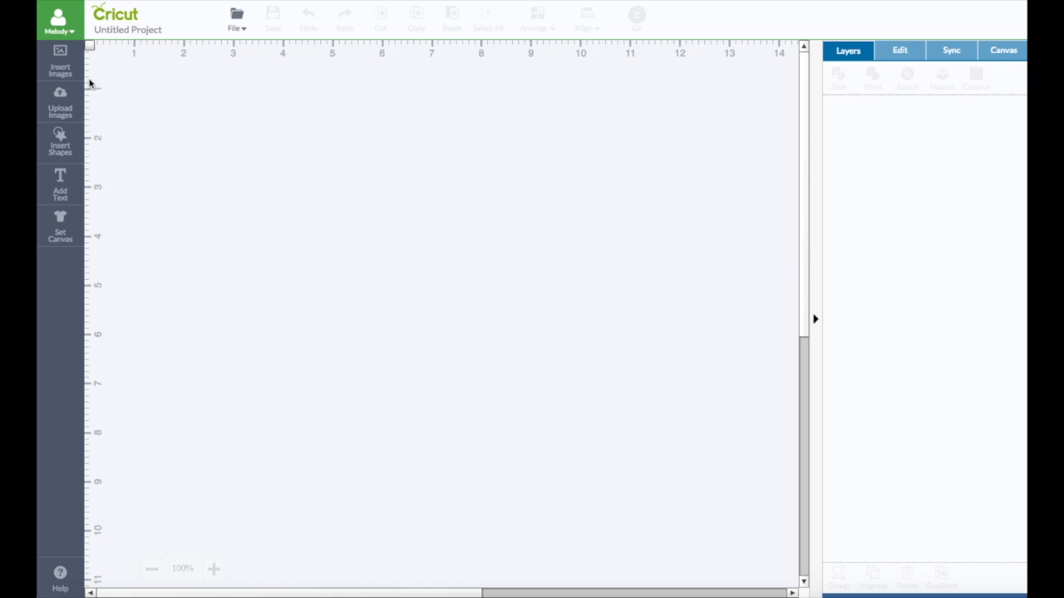
{"action": "left_click", "coordinate": [60, 155]}
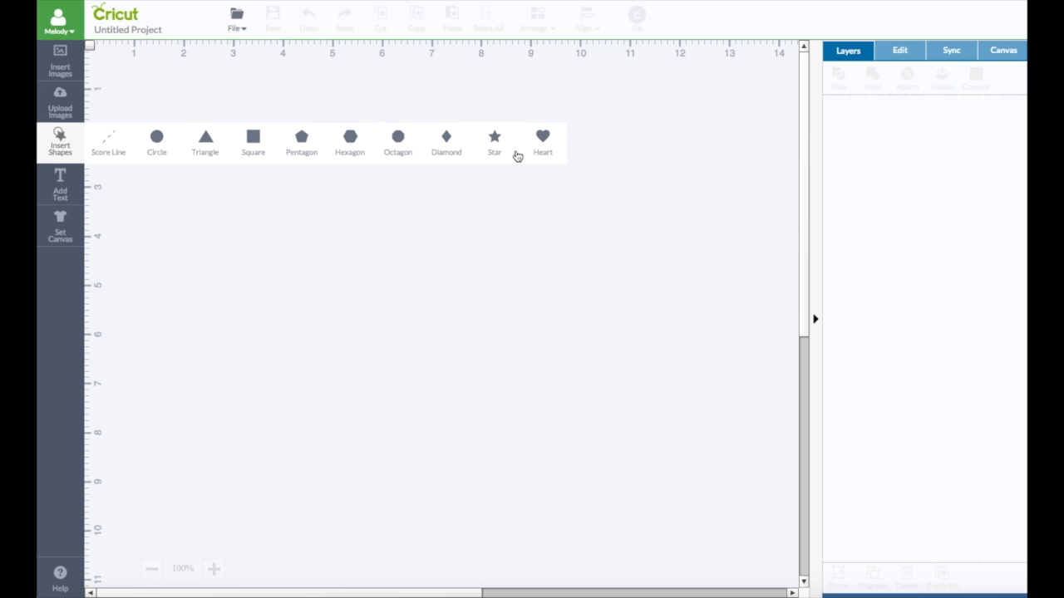
{"action": "left_click", "coordinate": [257, 138]}
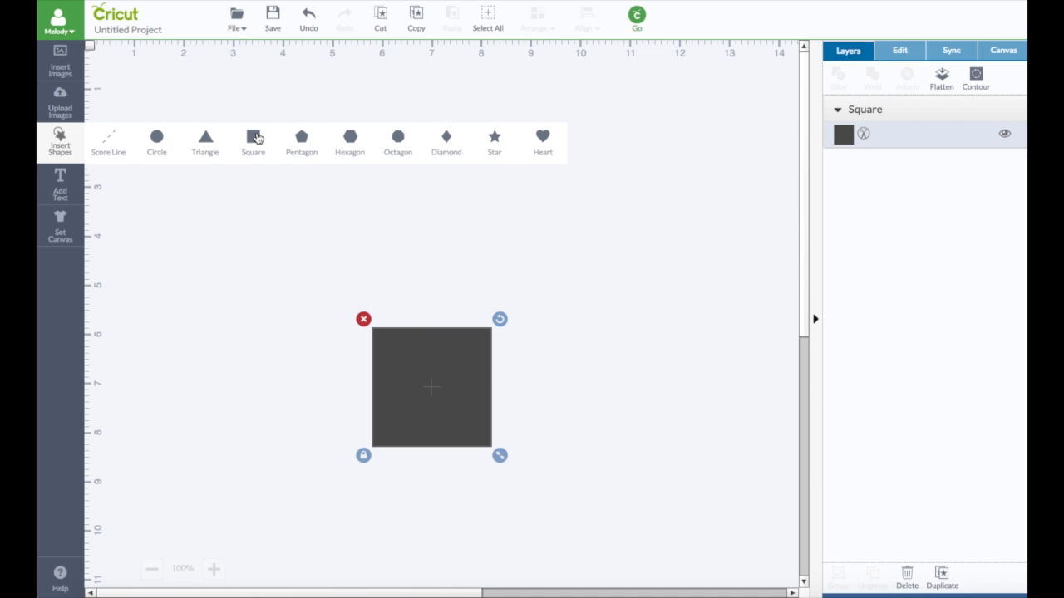
- Move the square near the canvas's upper-left corner, to about X 0.9 in and Y 1.06 in
{"action": "left_click", "coordinate": [398, 378]}
{"action": "left_click_drag", "start_coordinate": [399, 379], "coordinate": [176, 143]}
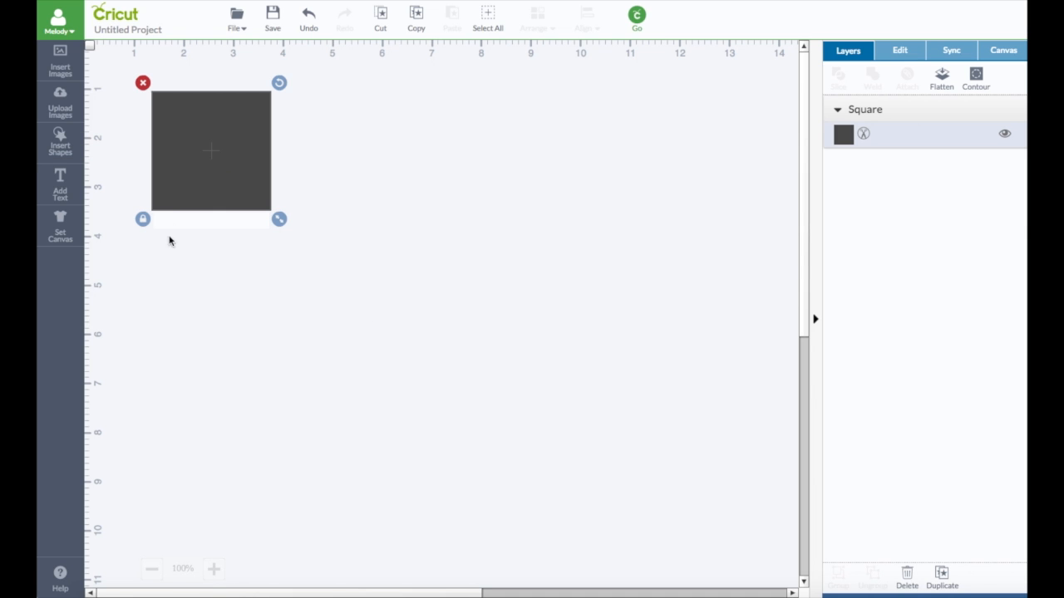
{"action": "left_click", "coordinate": [246, 193]}
{"action": "left_click_drag", "start_coordinate": [246, 194], "coordinate": [222, 191]}
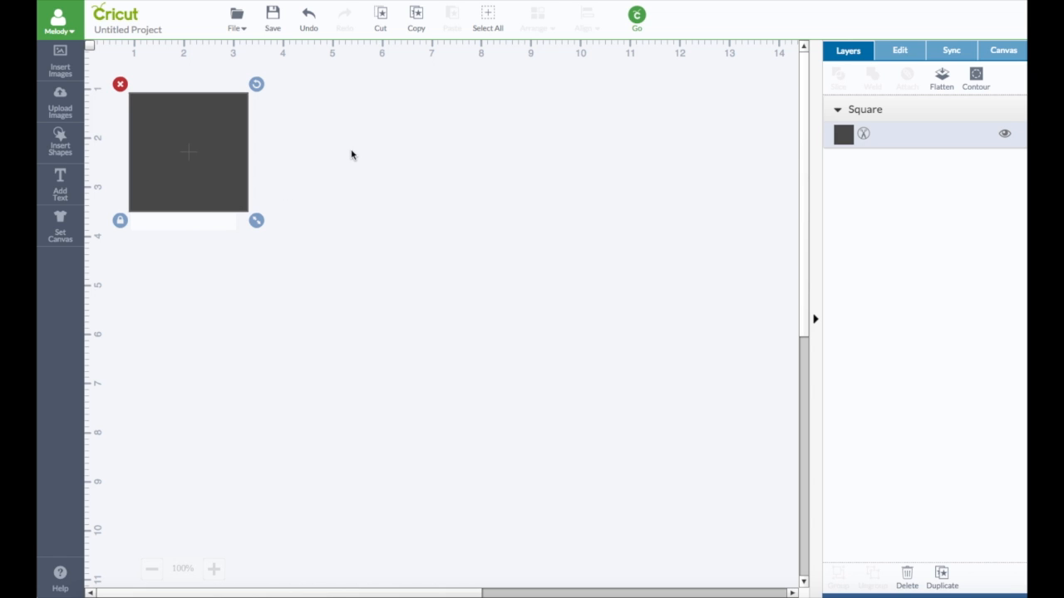
- Unlock the square's proportions and set its height to 2 in
{"action": "left_click", "coordinate": [899, 51]}
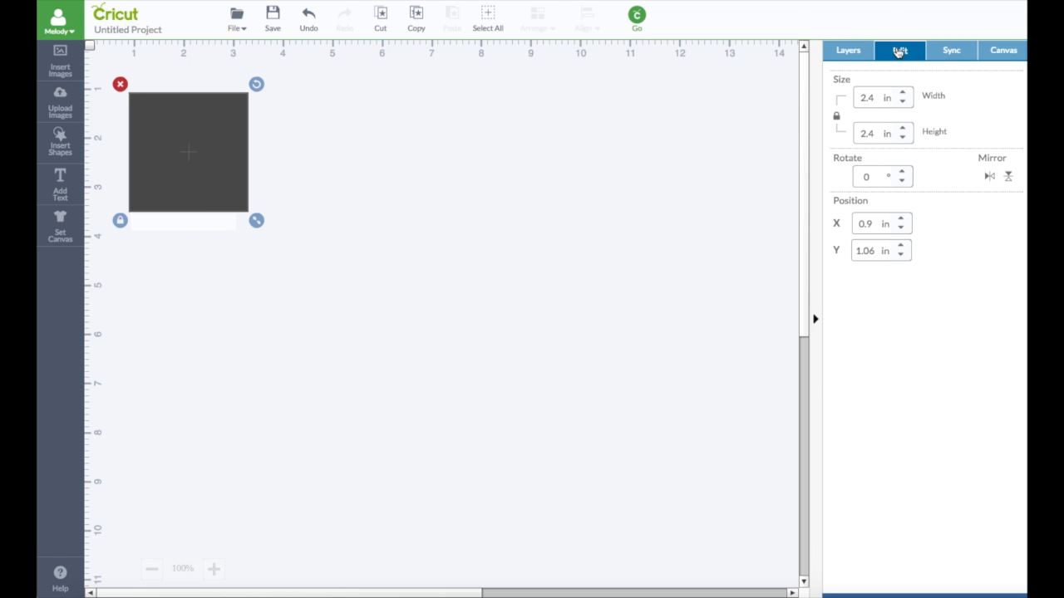
{"action": "left_click", "coordinate": [838, 117]}
{"action": "left_click_drag", "start_coordinate": [873, 134], "coordinate": [864, 133]}
{"action": "key", "text": "Return"}
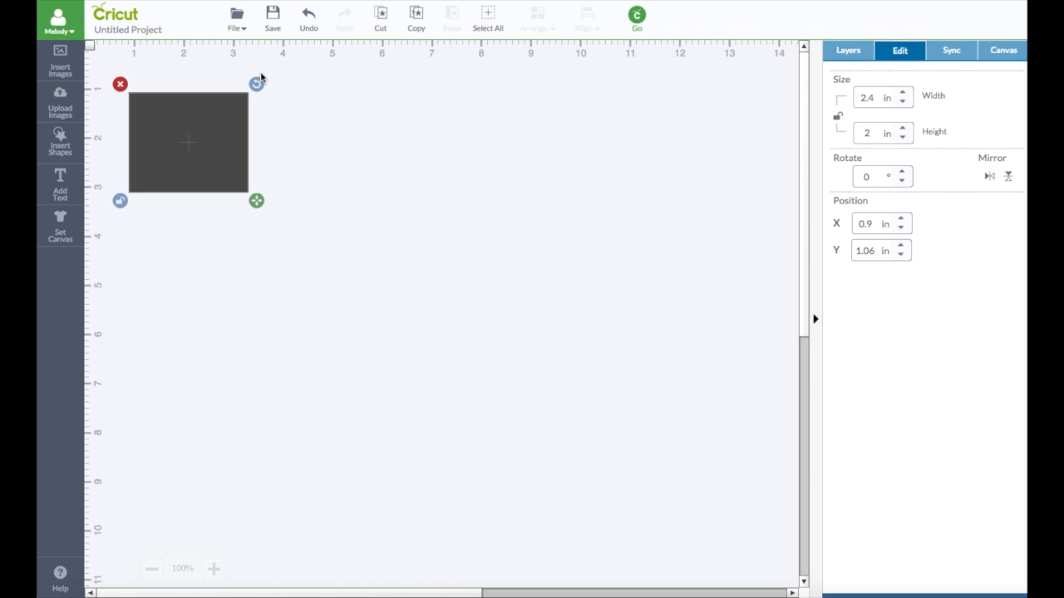
- View the rectangle at zoom levels between 66% and 150%, finishing at 100%
{"action": "left_click", "coordinate": [151, 570]}
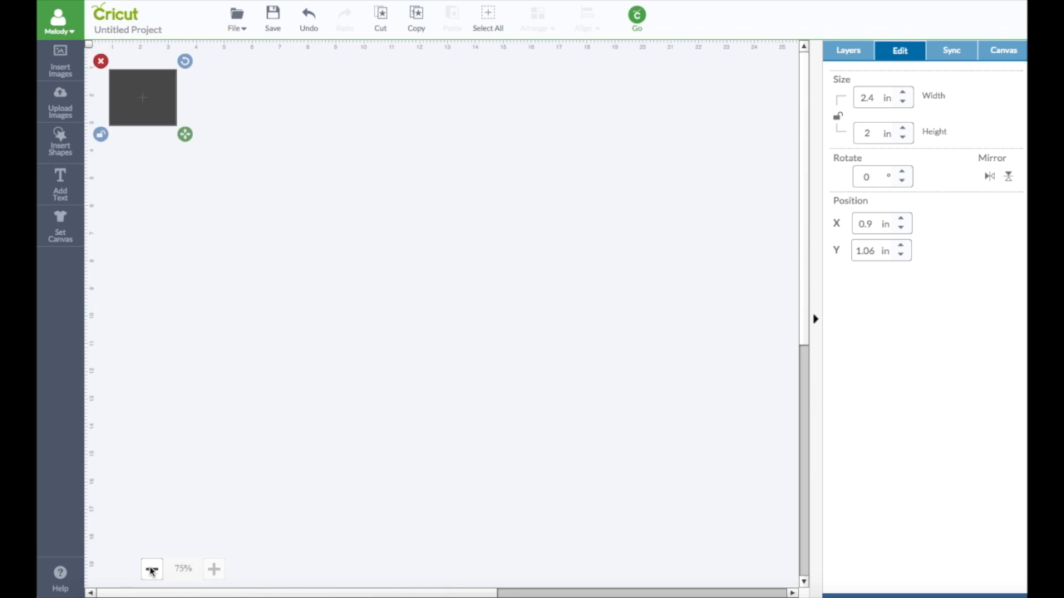
{"action": "left_click", "coordinate": [152, 571]}
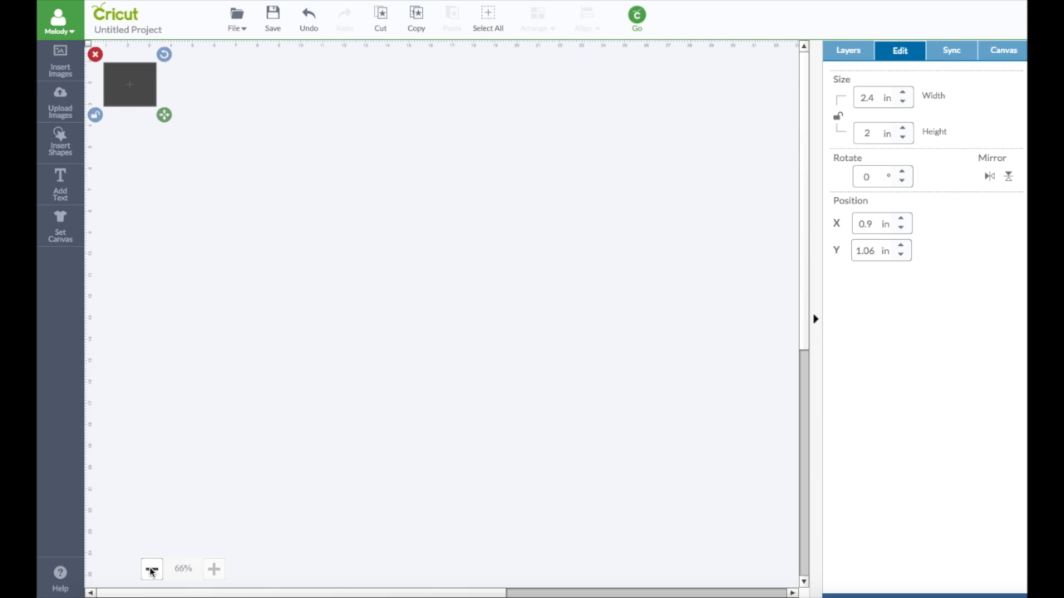
{"action": "left_click", "coordinate": [214, 570]}
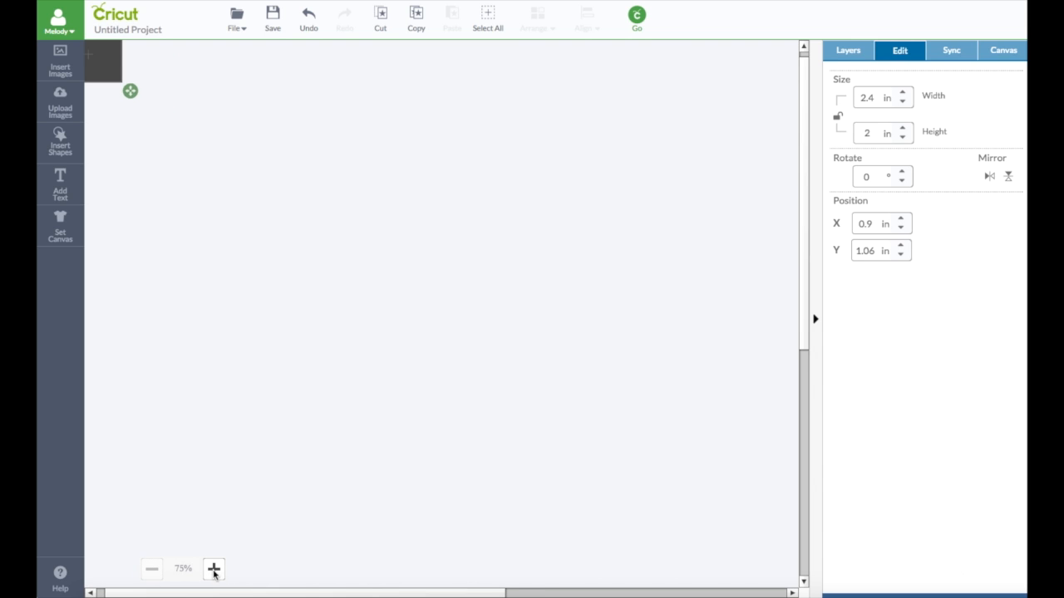
{"action": "left_click_drag", "start_coordinate": [236, 590], "coordinate": [228, 590]}
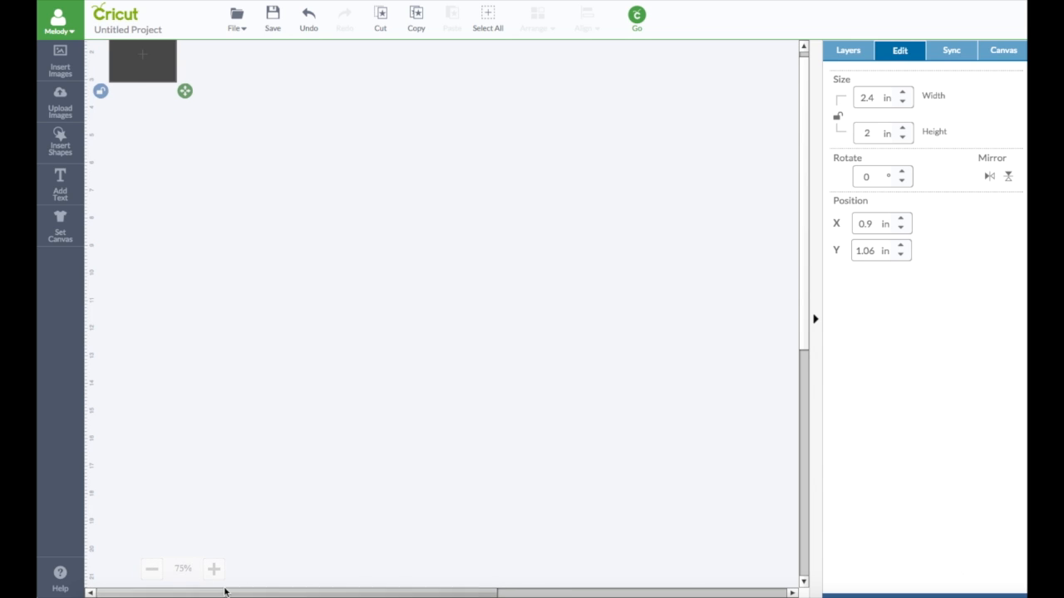
{"action": "left_click", "coordinate": [214, 570]}
{"action": "left_click", "coordinate": [214, 571]}
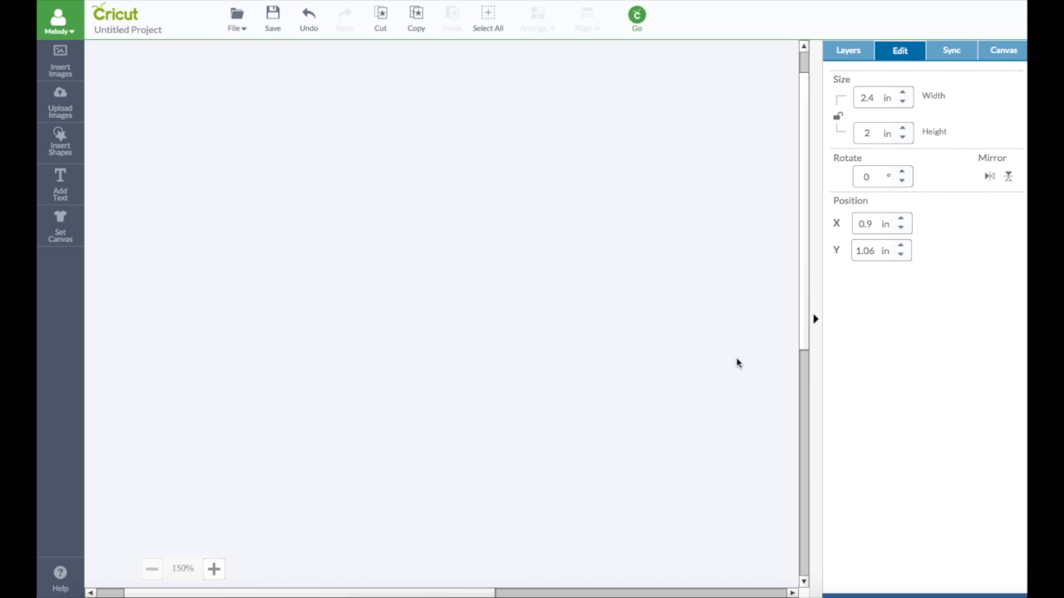
{"action": "left_click_drag", "start_coordinate": [803, 249], "coordinate": [803, 138]}
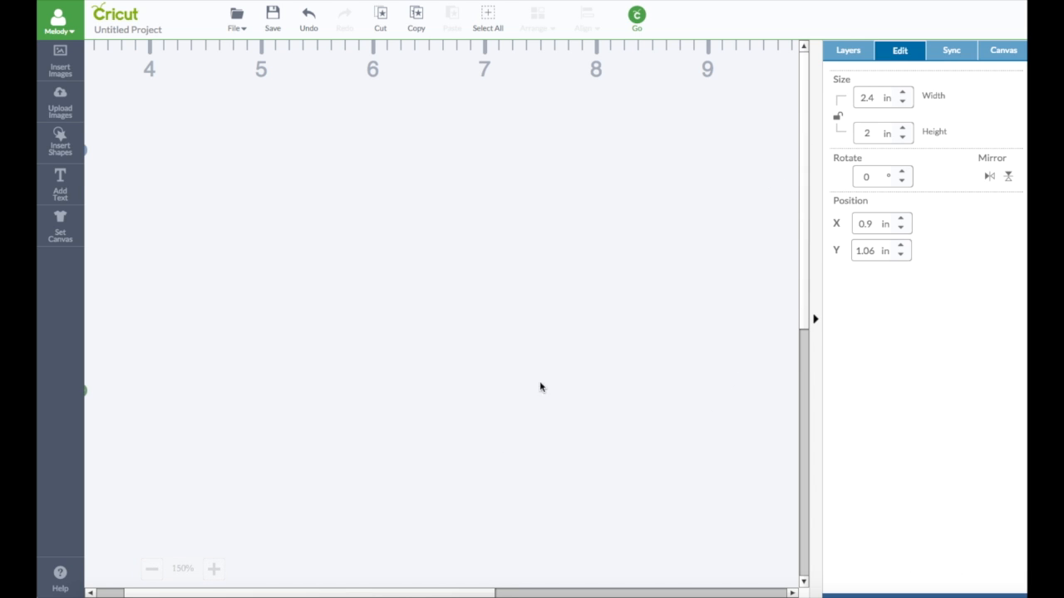
{"action": "left_click_drag", "start_coordinate": [295, 593], "coordinate": [236, 592]}
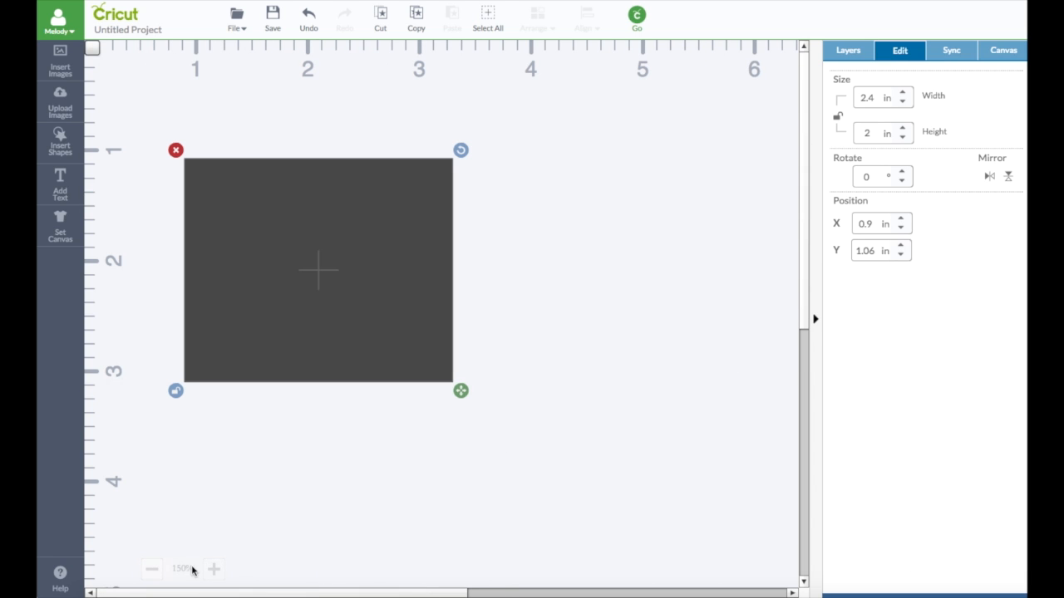
{"action": "left_click", "coordinate": [152, 570]}
{"action": "left_click", "coordinate": [152, 570]}
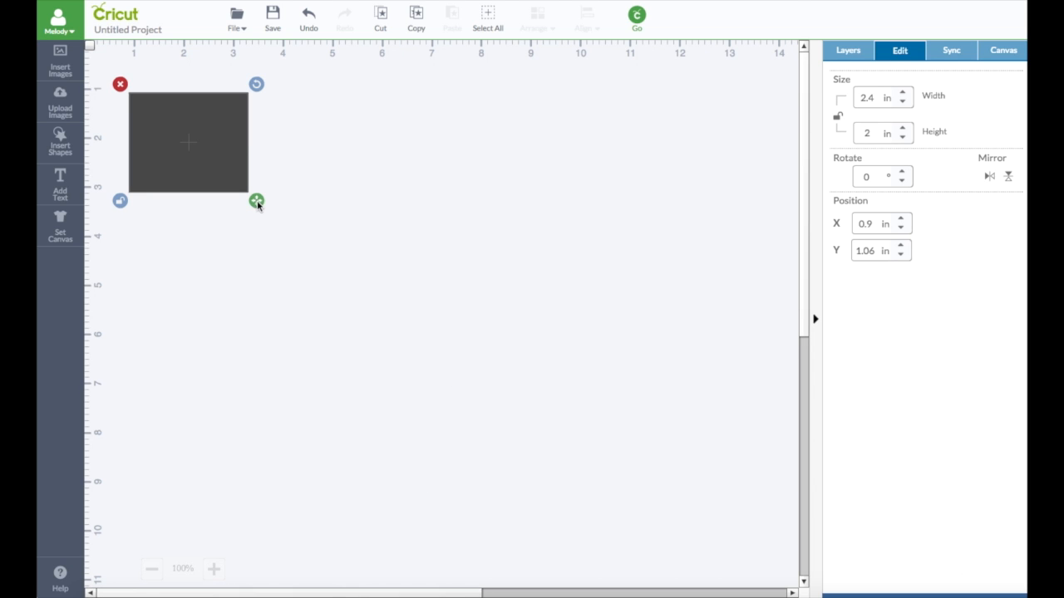
- Set the rectangle's width to 1.7 in and shift it slightly across, to about X 1.11 in and Y 1.05 in
{"action": "left_click", "coordinate": [844, 53]}
{"action": "left_click", "coordinate": [891, 51]}
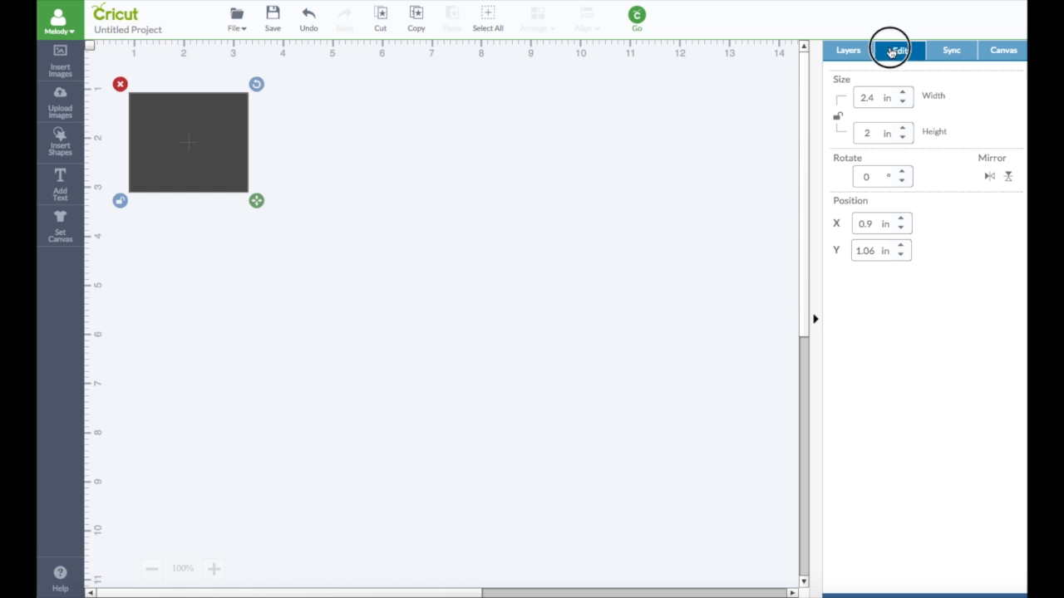
{"action": "left_click", "coordinate": [871, 97]}
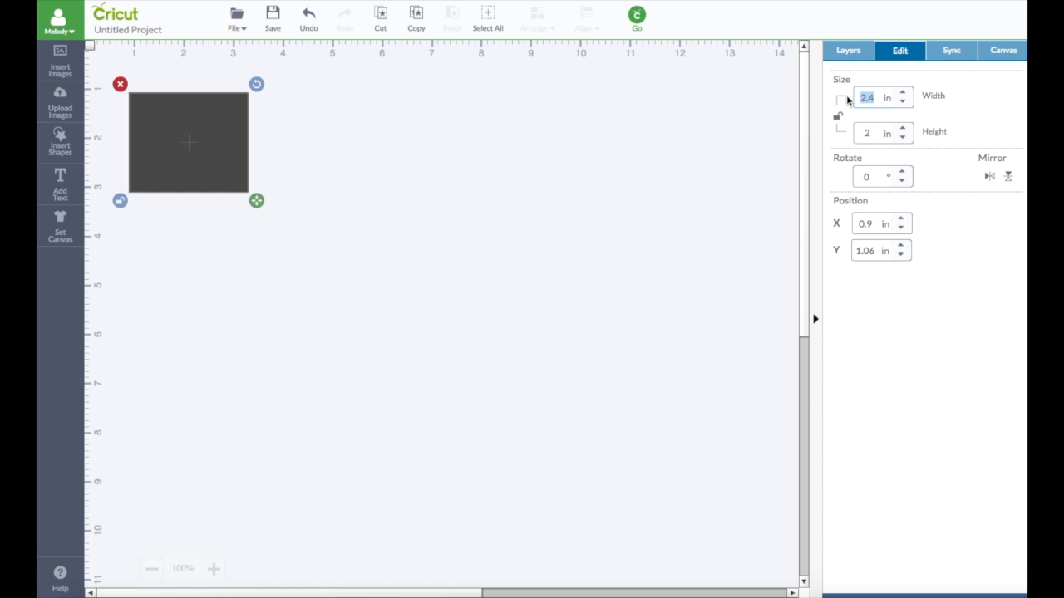
{"action": "type", "text": "1.7"}
{"action": "key", "text": "Return"}
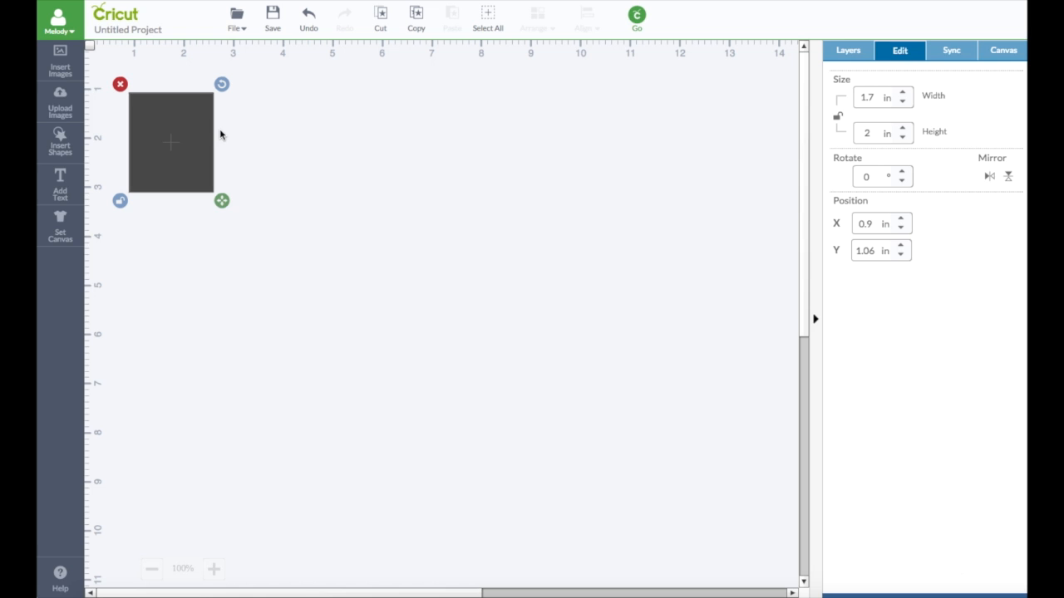
{"action": "left_click_drag", "start_coordinate": [197, 137], "coordinate": [208, 137]}
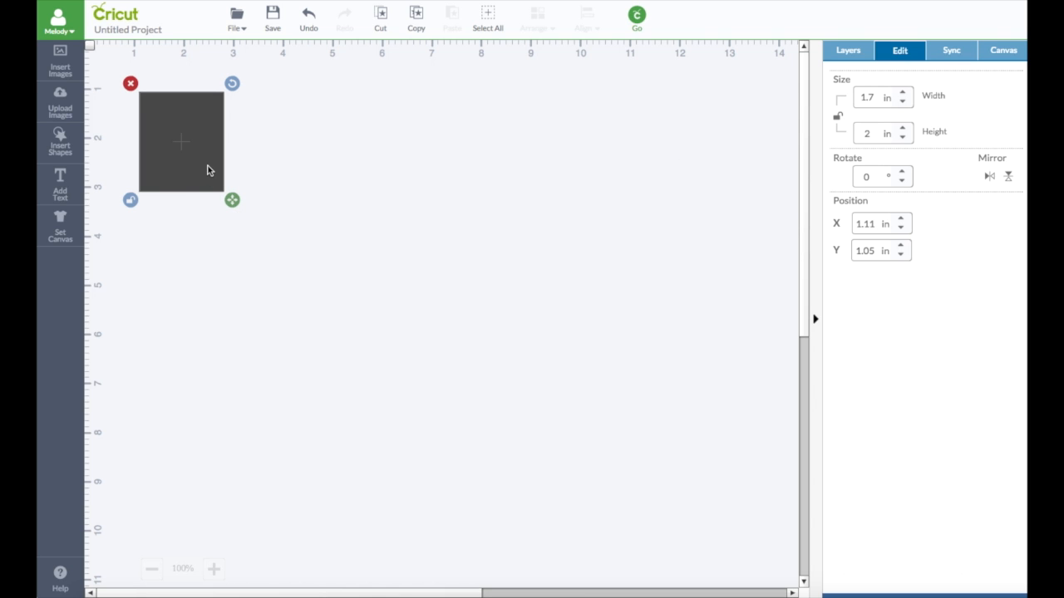
- Duplicate the rectangle four times and move the copies into an overlapping pile about 6 to 8 in down the canvas
{"action": "left_click", "coordinate": [832, 60]}
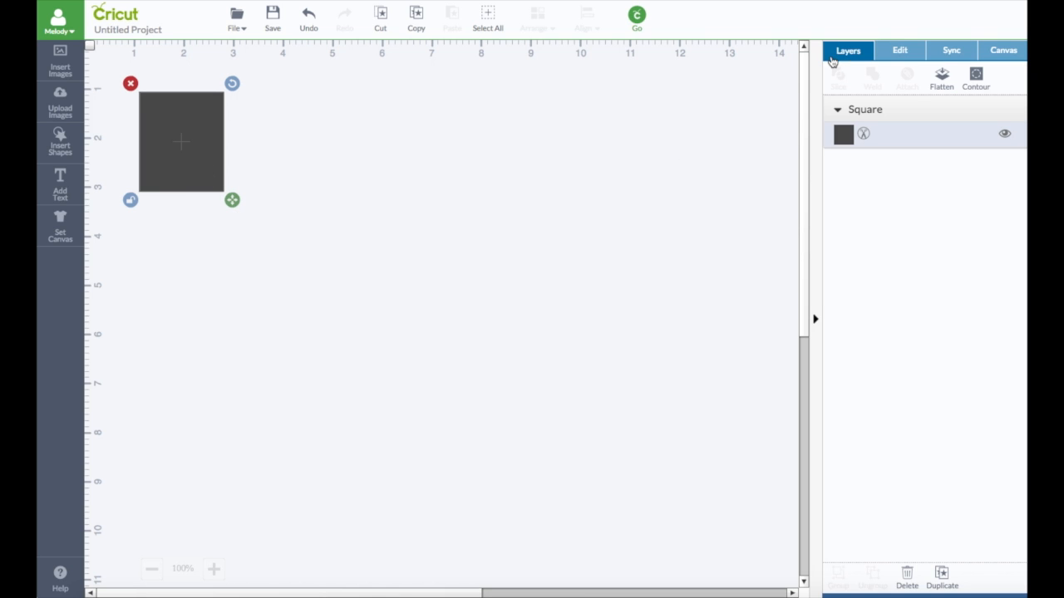
{"action": "left_click", "coordinate": [942, 575]}
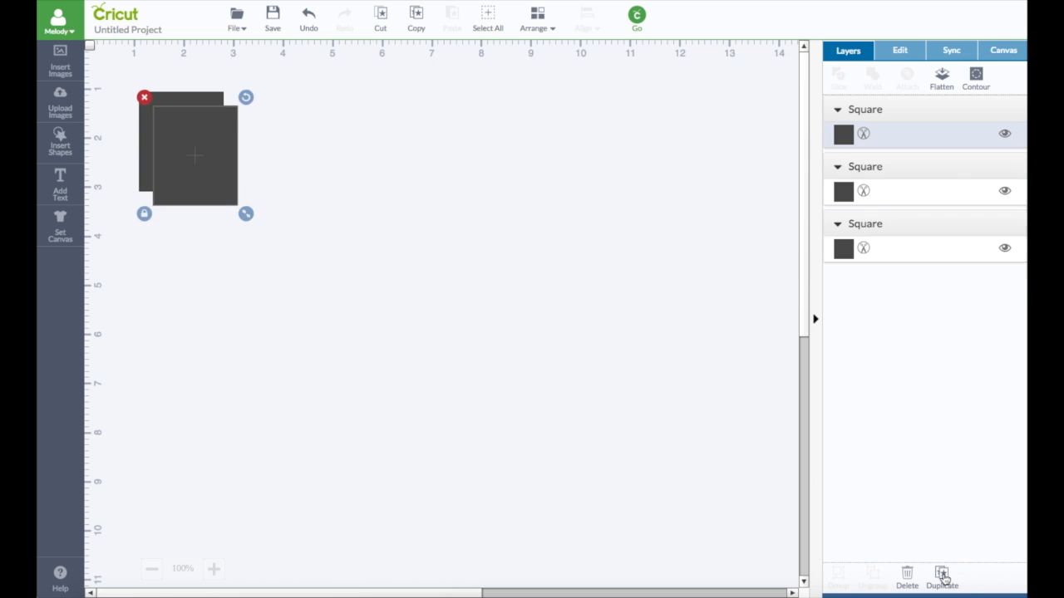
{"action": "left_click", "coordinate": [942, 575]}
{"action": "left_click", "coordinate": [942, 576]}
{"action": "left_click_drag", "start_coordinate": [247, 195], "coordinate": [186, 397]}
{"action": "left_click_drag", "start_coordinate": [208, 241], "coordinate": [158, 461]}
{"action": "left_click_drag", "start_coordinate": [212, 203], "coordinate": [207, 387]}
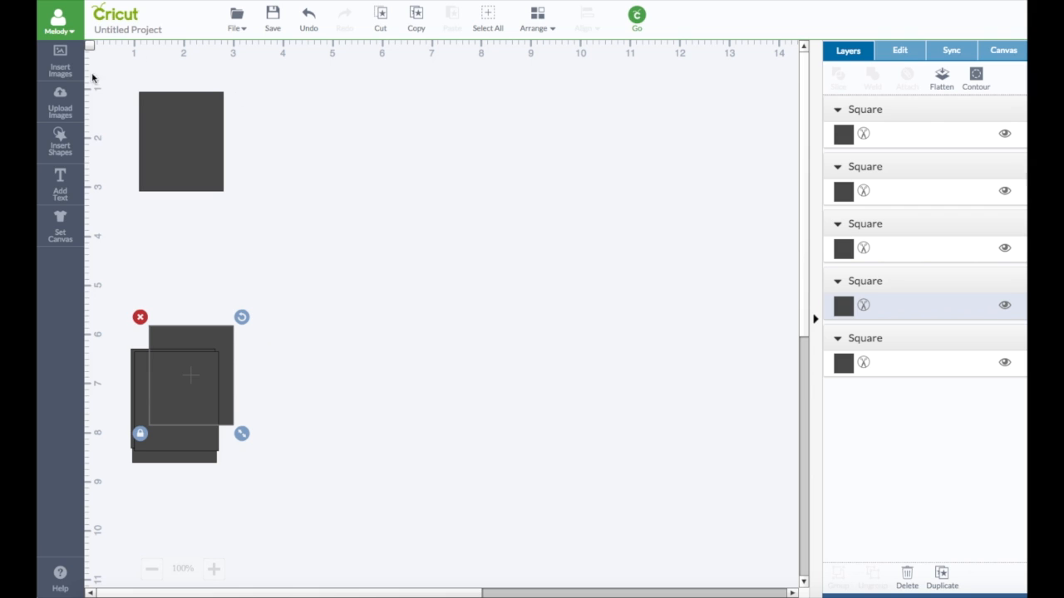
- Add the text "LOVE" to the canvas and filter its font choices to Cricut Fonts
{"action": "left_click", "coordinate": [71, 181]}
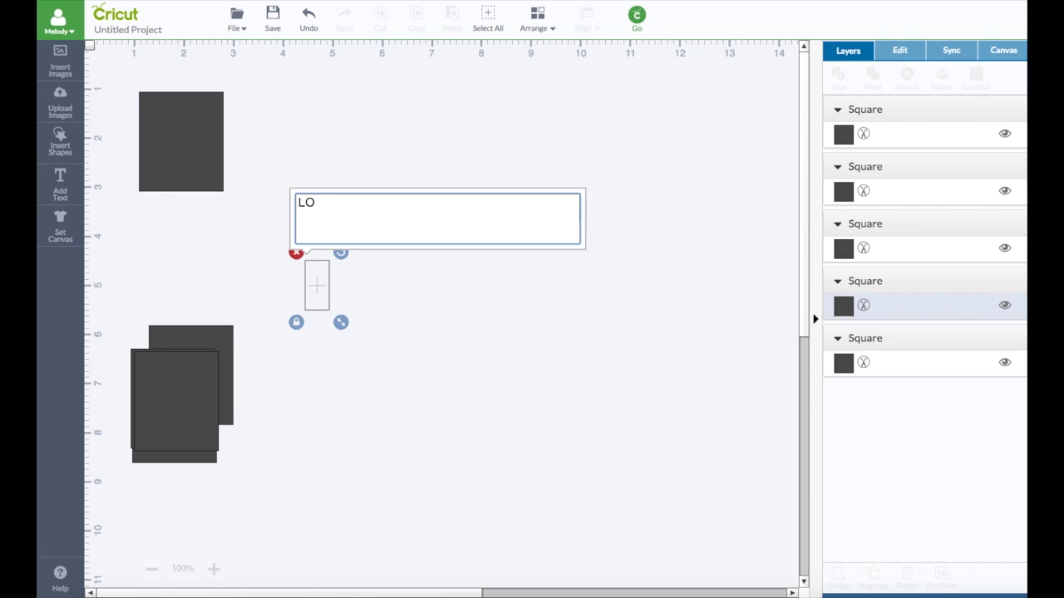
{"action": "type", "text": "LOVE"}
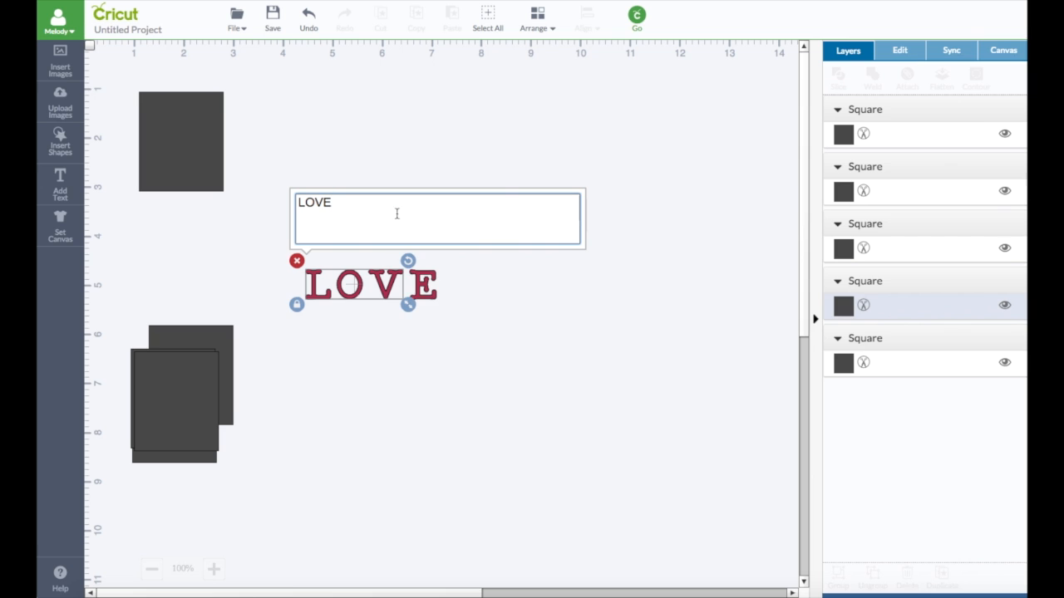
{"action": "left_click", "coordinate": [898, 53]}
{"action": "left_click", "coordinate": [1008, 79]}
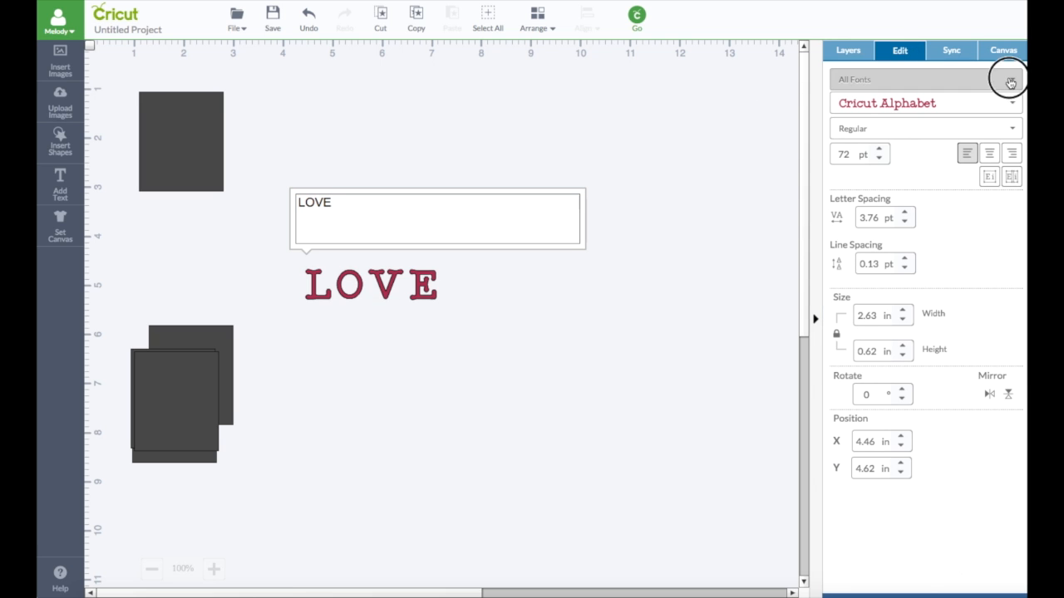
{"action": "left_click", "coordinate": [896, 110]}
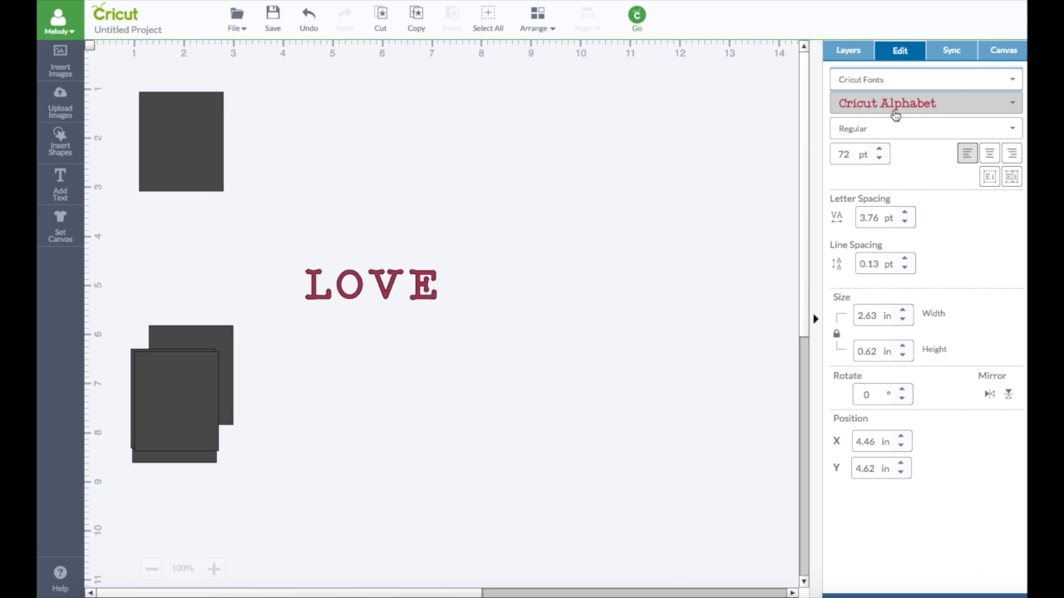
- Change the LOVE text's font to Folk Art Festival
{"action": "left_click", "coordinate": [1008, 103]}
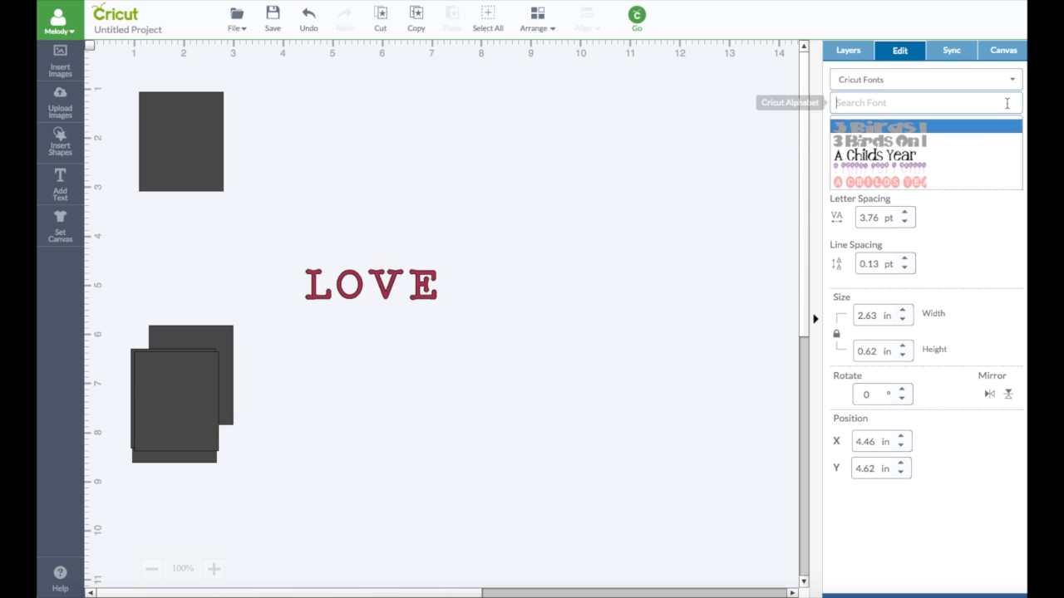
{"action": "scroll", "coordinate": [948, 167], "scroll_direction": "down", "scroll_amount": 3}
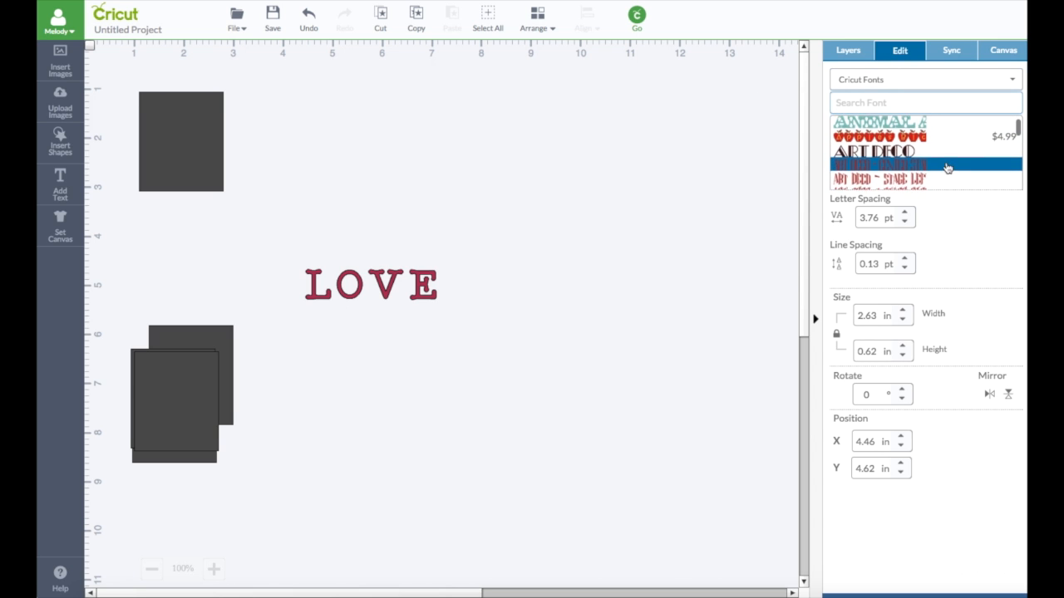
{"action": "scroll", "coordinate": [948, 168], "scroll_direction": "down", "scroll_amount": 5}
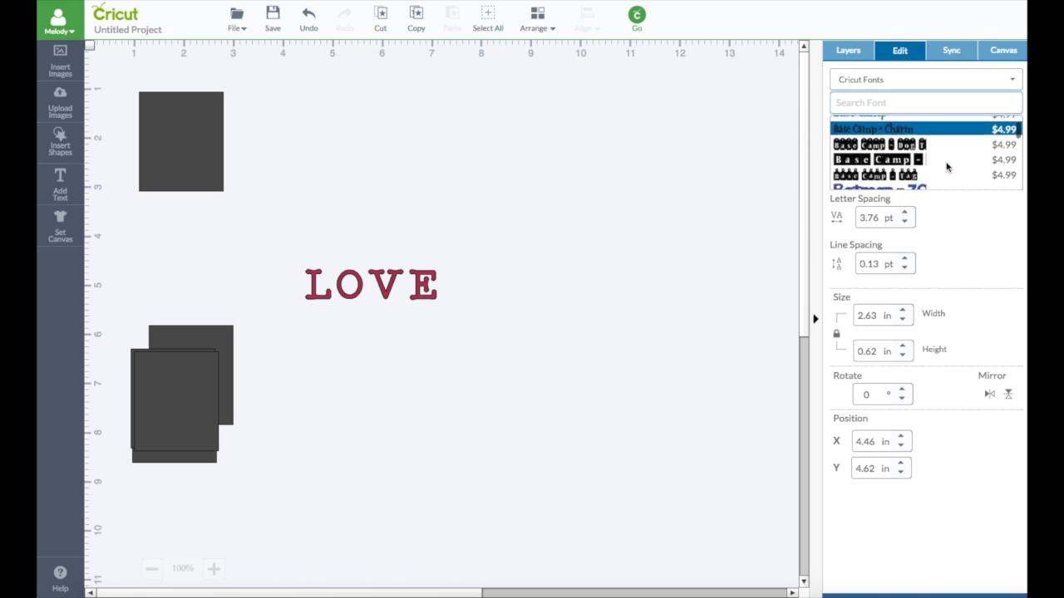
{"action": "scroll", "coordinate": [947, 168], "scroll_direction": "down", "scroll_amount": 5}
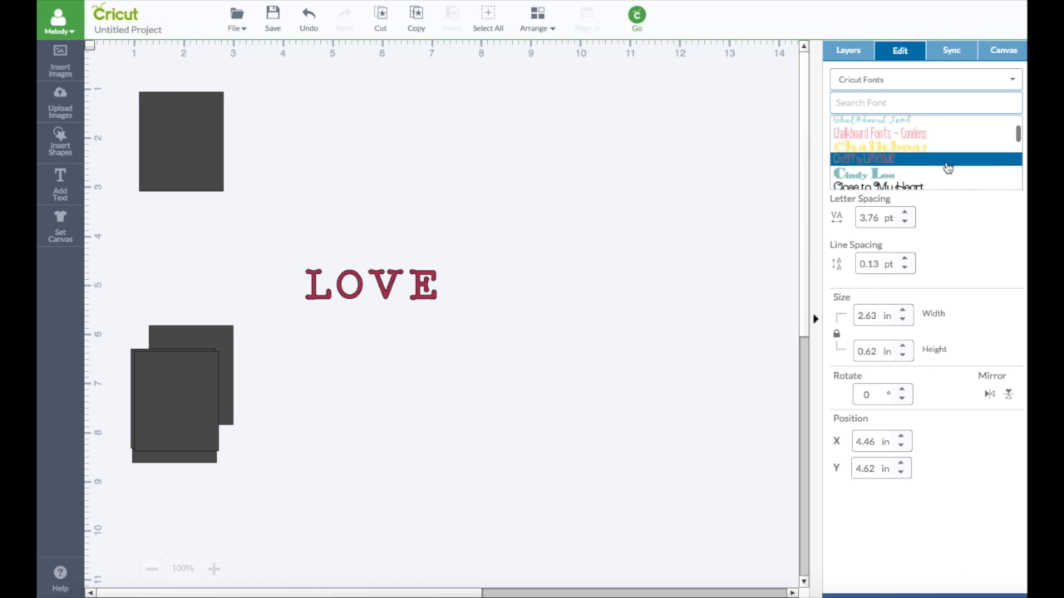
{"action": "scroll", "coordinate": [948, 168], "scroll_direction": "down", "scroll_amount": 5}
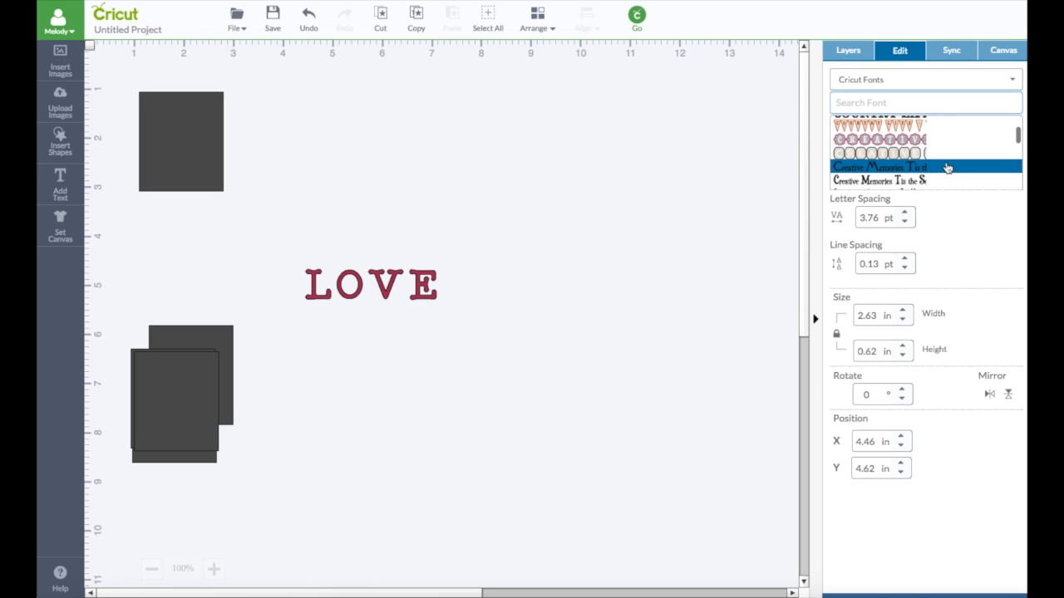
{"action": "scroll", "coordinate": [947, 168], "scroll_direction": "down", "scroll_amount": 5}
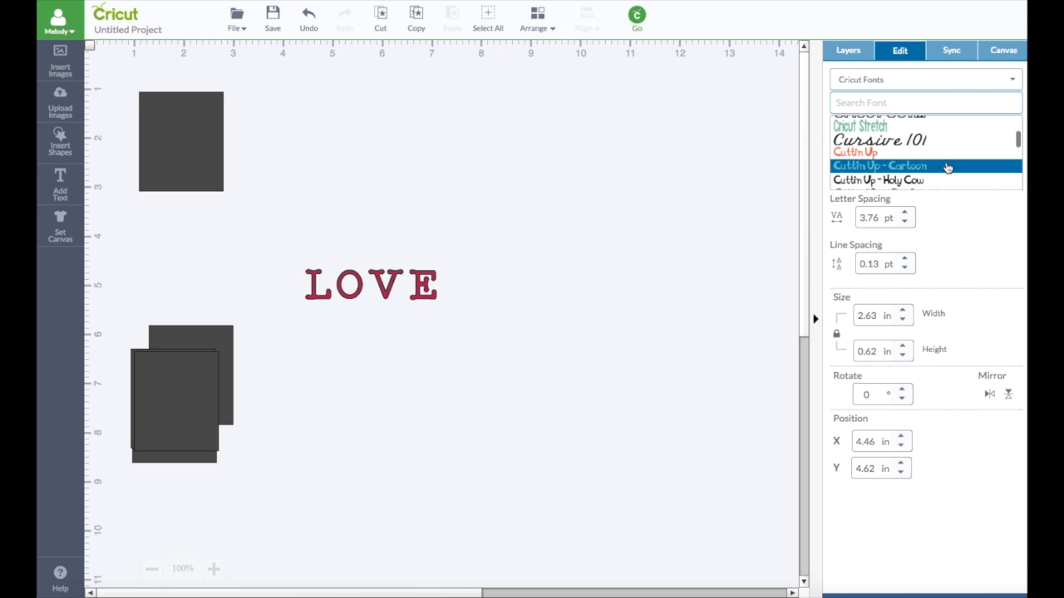
{"action": "scroll", "coordinate": [947, 168], "scroll_direction": "down", "scroll_amount": 5}
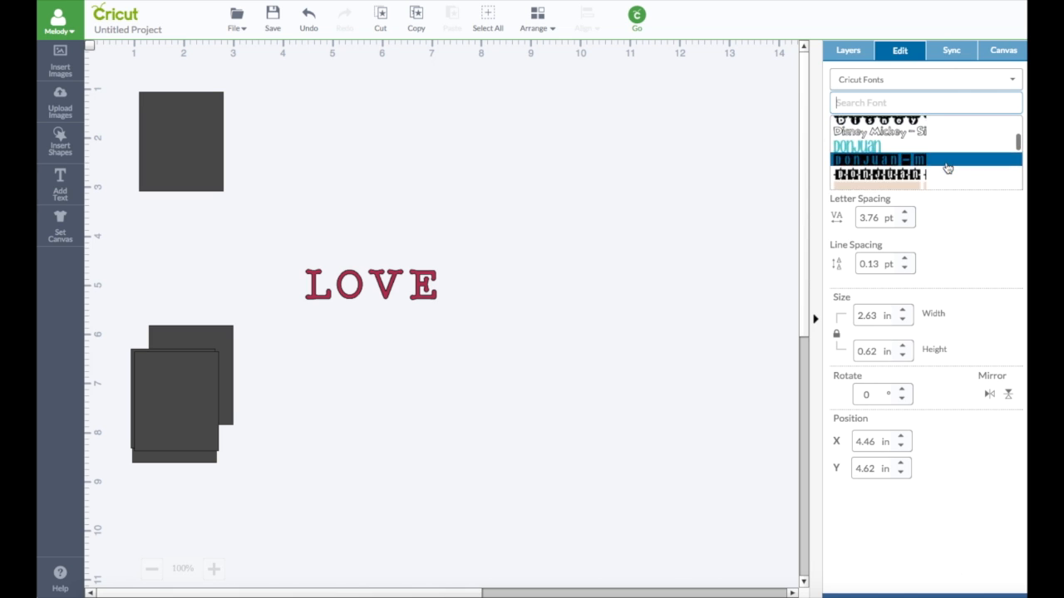
{"action": "scroll", "coordinate": [948, 168], "scroll_direction": "down", "scroll_amount": 5}
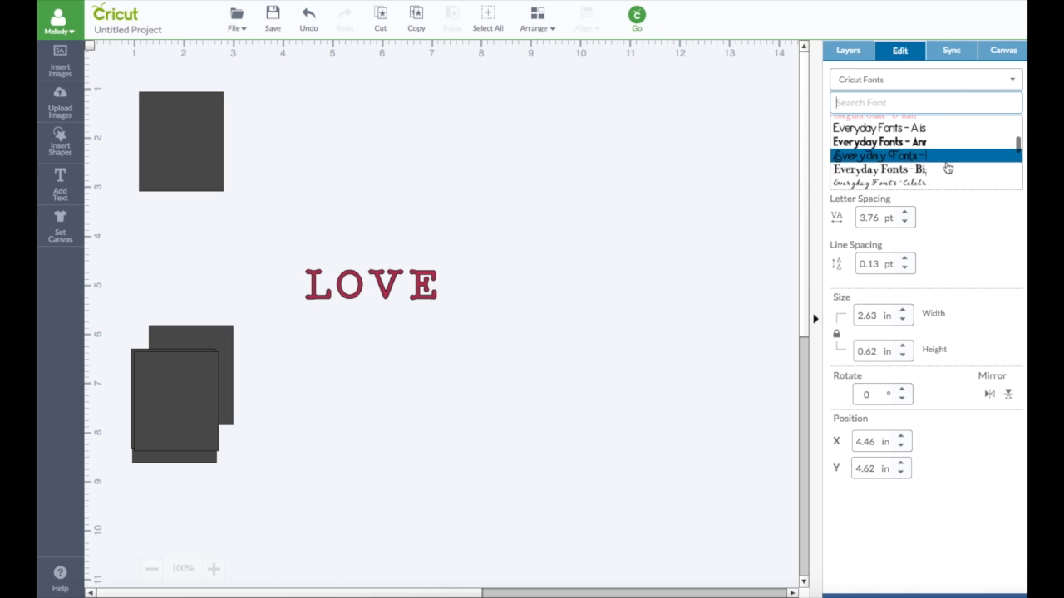
{"action": "scroll", "coordinate": [947, 168], "scroll_direction": "down", "scroll_amount": 4}
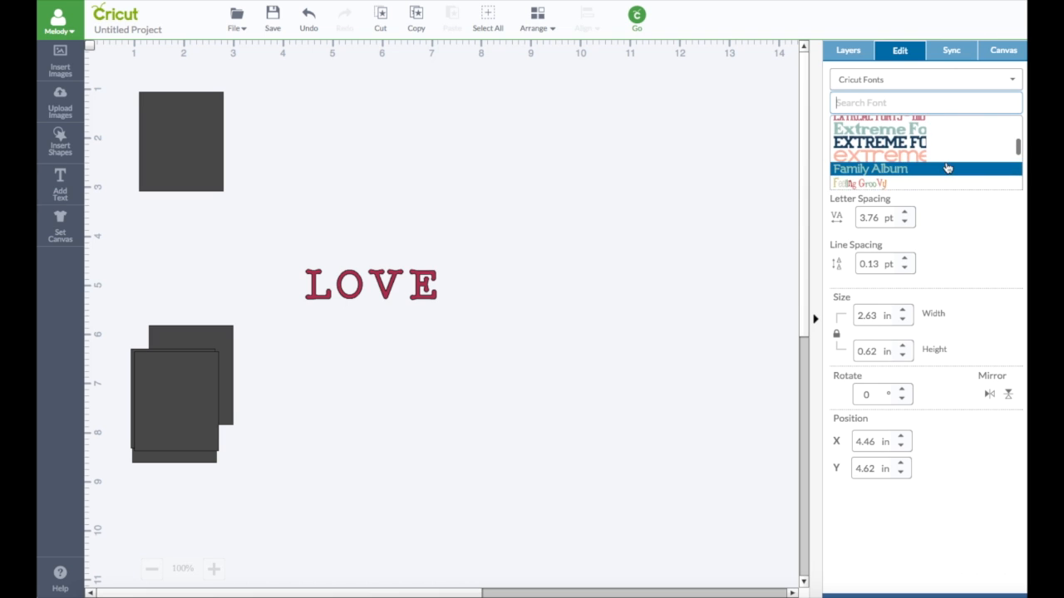
{"action": "scroll", "coordinate": [948, 167], "scroll_direction": "down", "scroll_amount": 2}
{"action": "left_click", "coordinate": [912, 158]}
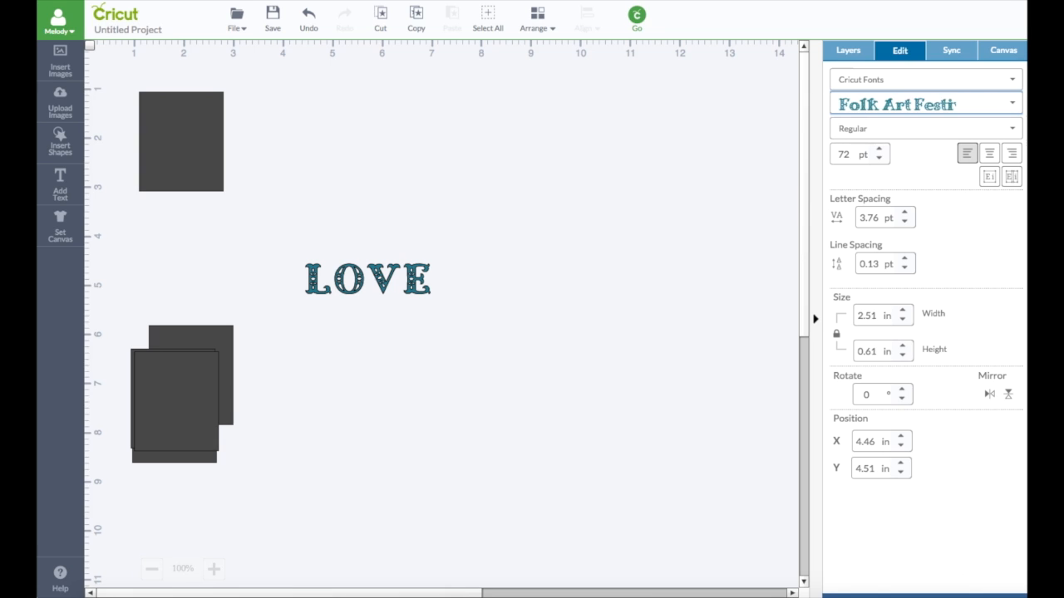
- Show the canvas gridlines and place the LOVE text at about X 4.4 in, Y 1.62 in, enlarged to about 188 pt
{"action": "left_click", "coordinate": [90, 46]}
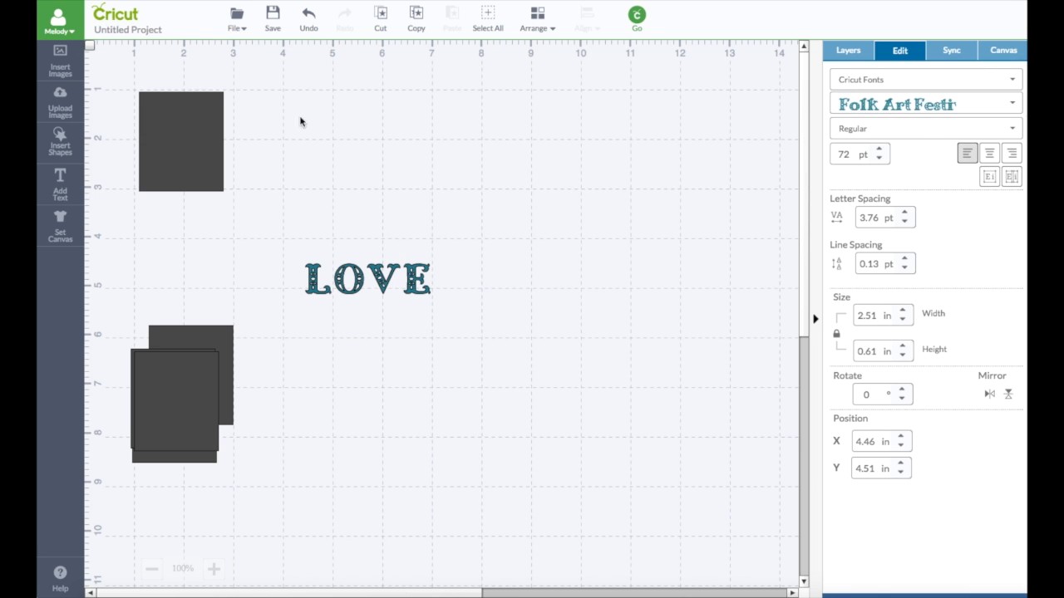
{"action": "left_click_drag", "start_coordinate": [340, 276], "coordinate": [349, 141]}
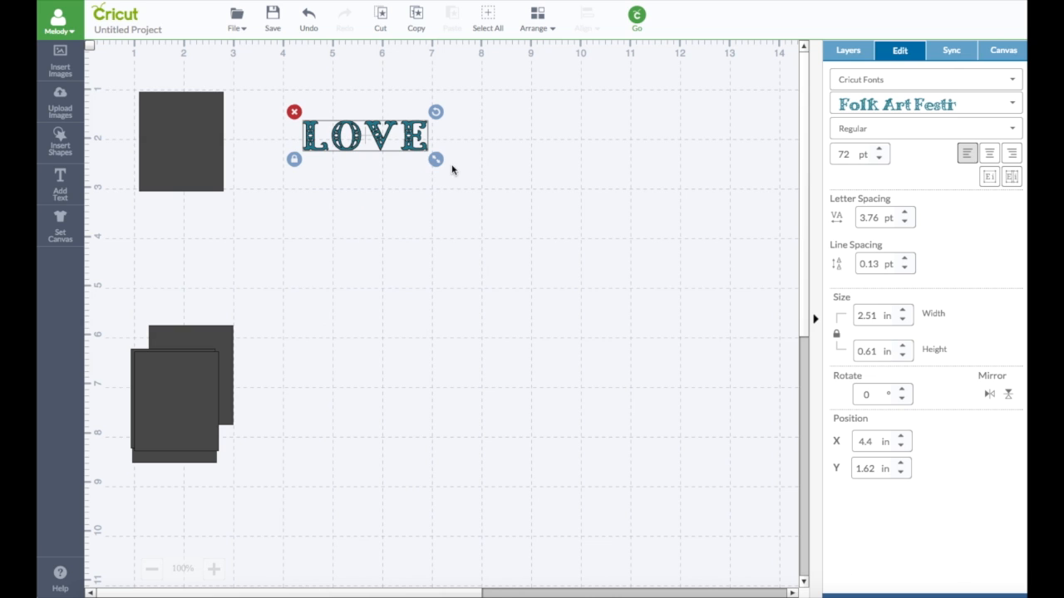
{"action": "left_click_drag", "start_coordinate": [433, 160], "coordinate": [630, 372]}
- Show the LOVE text's solid grey background layer and hide its decorative teal layer
{"action": "left_click", "coordinate": [848, 49]}
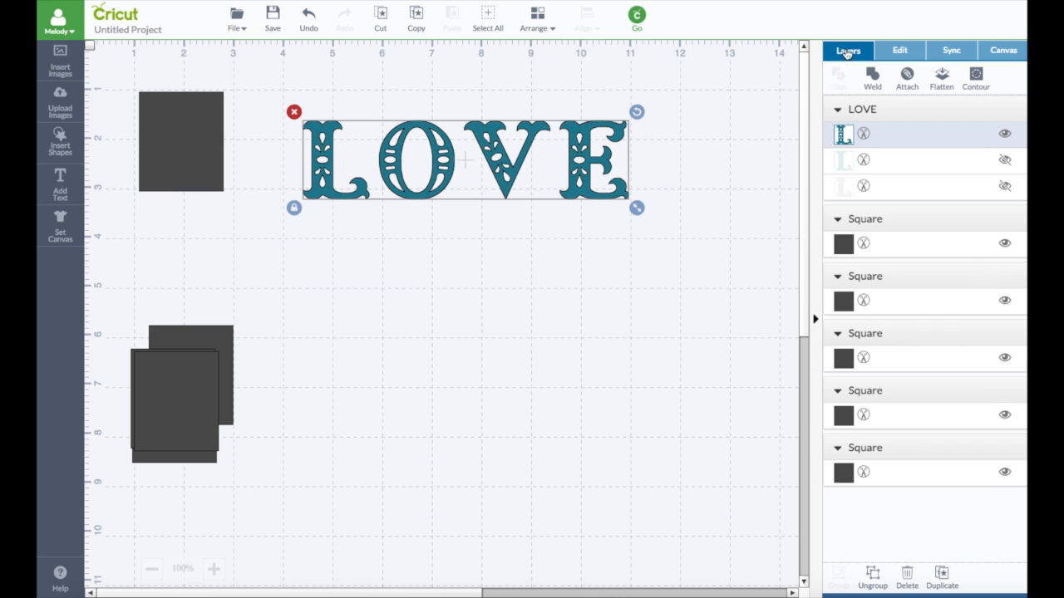
{"action": "left_click", "coordinate": [1004, 188]}
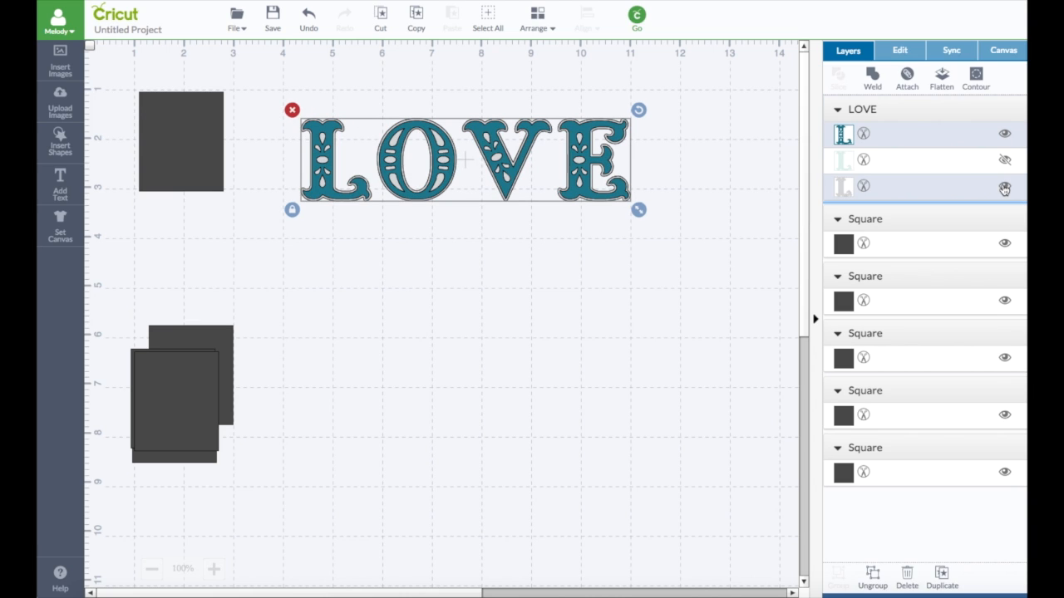
{"action": "left_click", "coordinate": [1005, 135]}
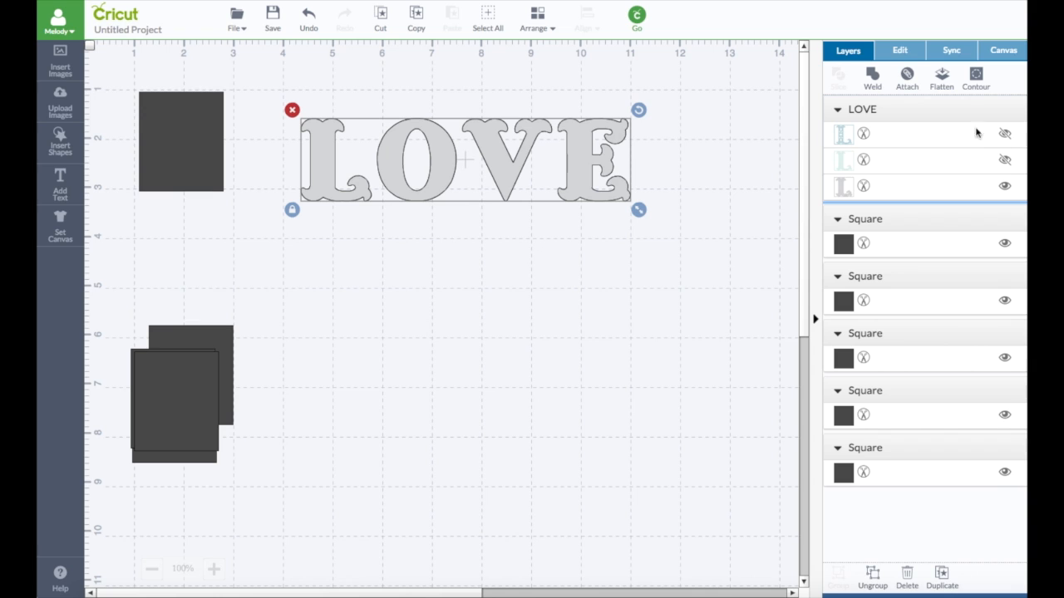
- Move the LOVE text up level with the upper rectangle, to about Y 1.03 in, and enlarge it to about 7.93 by 2 in
{"action": "left_click", "coordinate": [898, 51]}
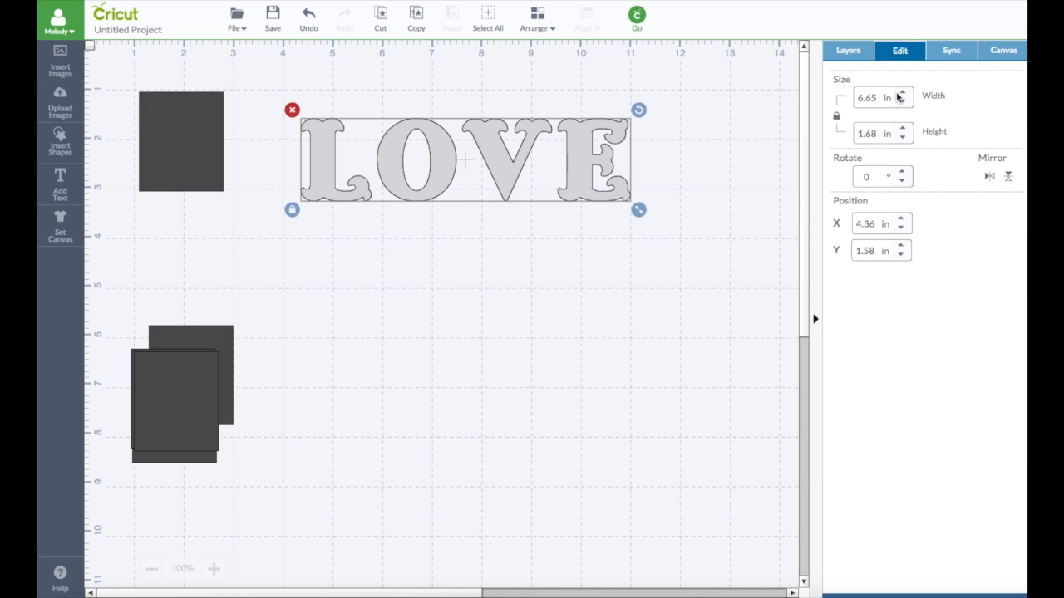
{"action": "left_click", "coordinate": [573, 169]}
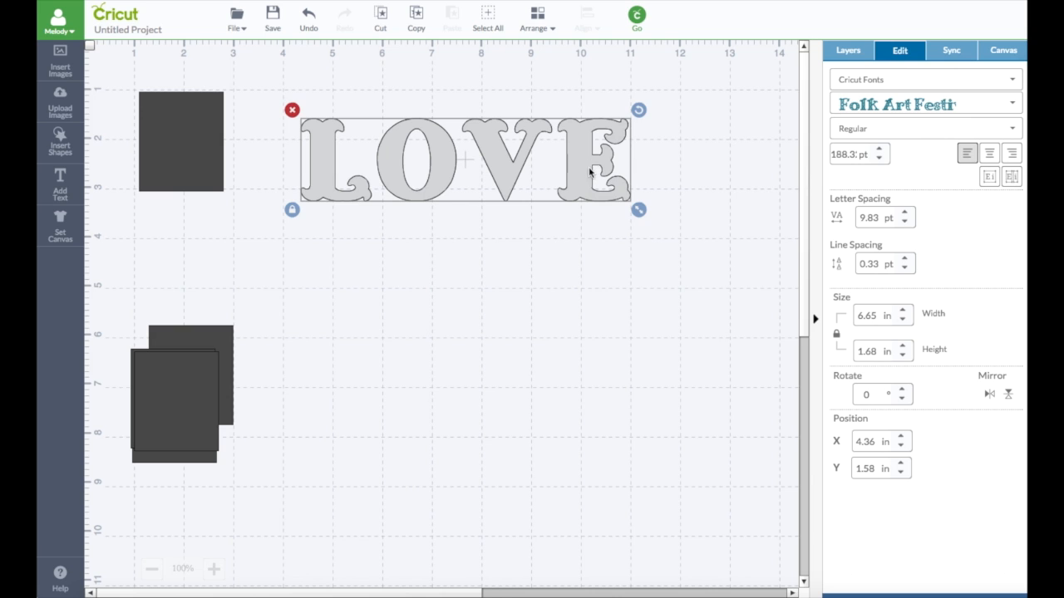
{"action": "left_click_drag", "start_coordinate": [593, 171], "coordinate": [591, 137]}
{"action": "left_click_drag", "start_coordinate": [634, 176], "coordinate": [707, 238]}
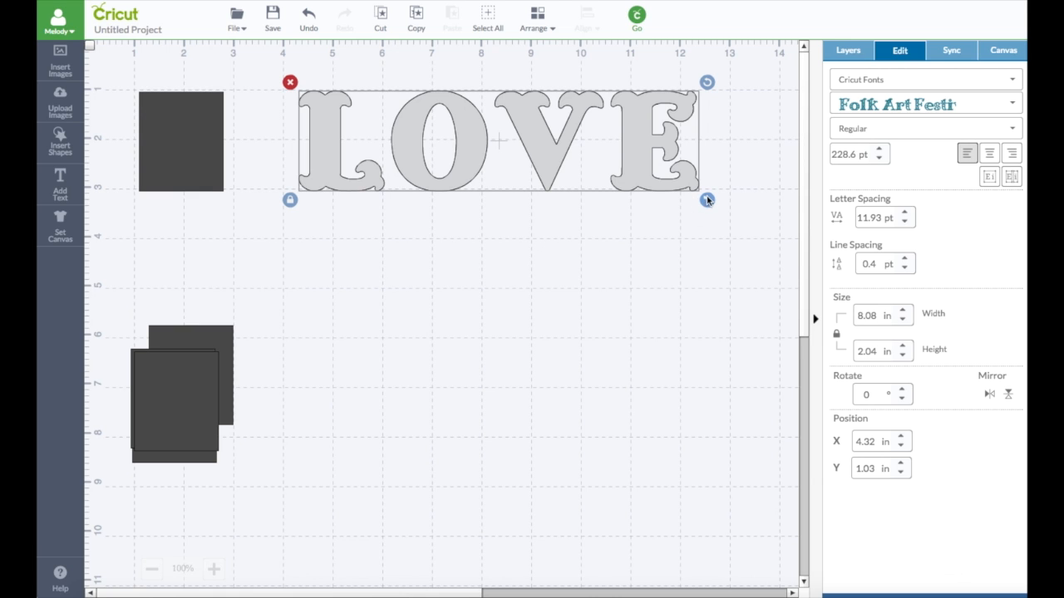
{"action": "left_click_drag", "start_coordinate": [707, 200], "coordinate": [703, 199]}
{"action": "left_click", "coordinate": [727, 183]}
{"action": "left_click", "coordinate": [633, 147]}
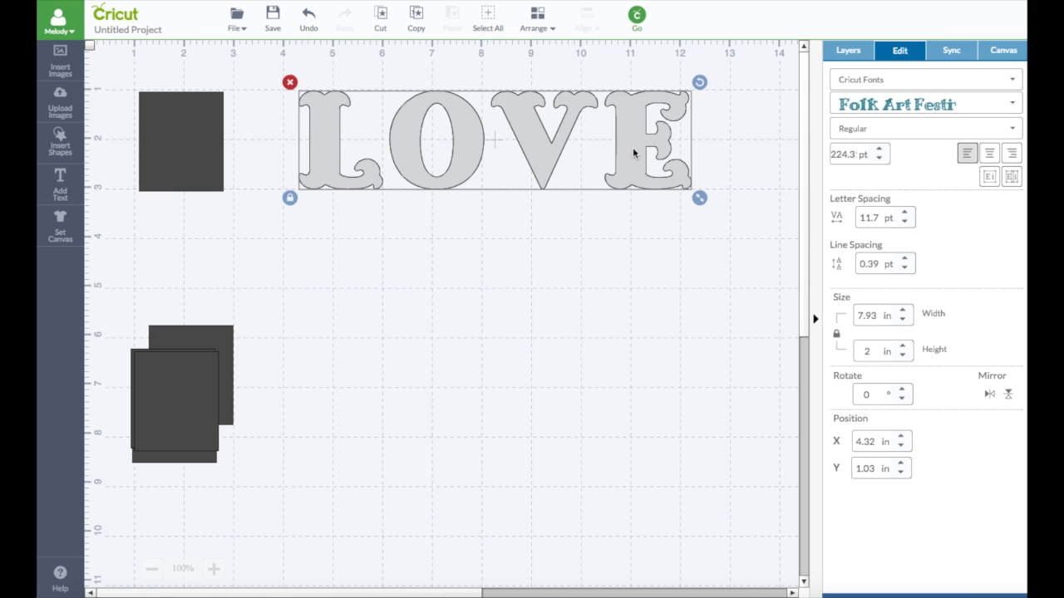
- Isolate the letters of LOVE and move them together so neighbours overlap, spanning about 6.34 in
{"action": "left_click", "coordinate": [1012, 177]}
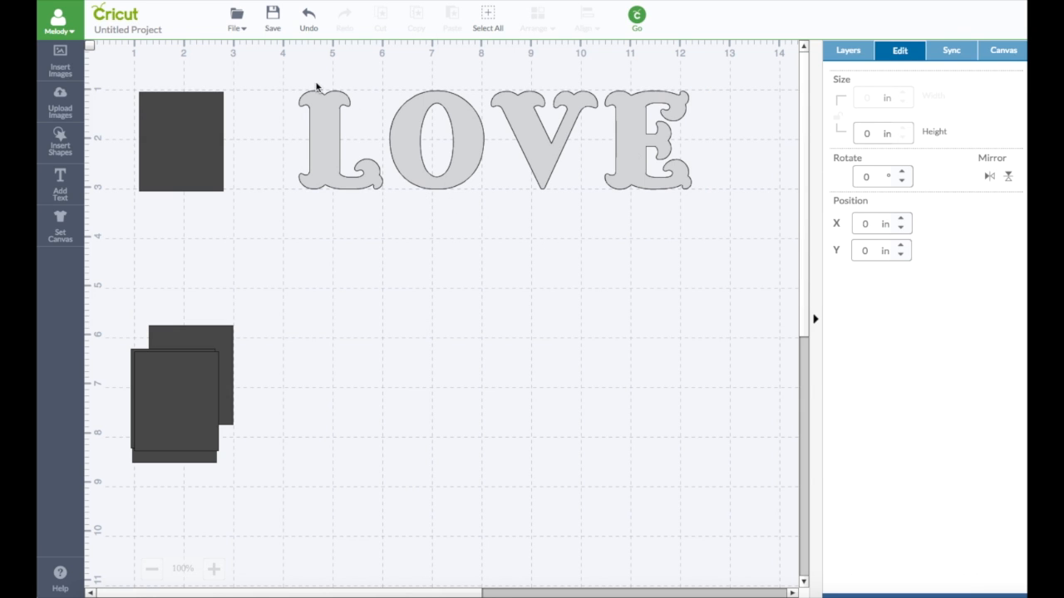
{"action": "left_click", "coordinate": [330, 114]}
{"action": "mouse_move", "coordinate": [330, 114]}
{"action": "left_mouse_down"}
{"action": "mouse_move", "coordinate": [325, 166]}
{"action": "mouse_move", "coordinate": [330, 115]}
{"action": "left_mouse_up"}
{"action": "mouse_move", "coordinate": [404, 131]}
{"action": "left_mouse_down"}
{"action": "mouse_move", "coordinate": [416, 186]}
{"action": "mouse_move", "coordinate": [422, 131]}
{"action": "left_mouse_up"}
{"action": "left_click_drag", "start_coordinate": [338, 138], "coordinate": [363, 137]}
{"action": "left_click_drag", "start_coordinate": [553, 130], "coordinate": [525, 131]}
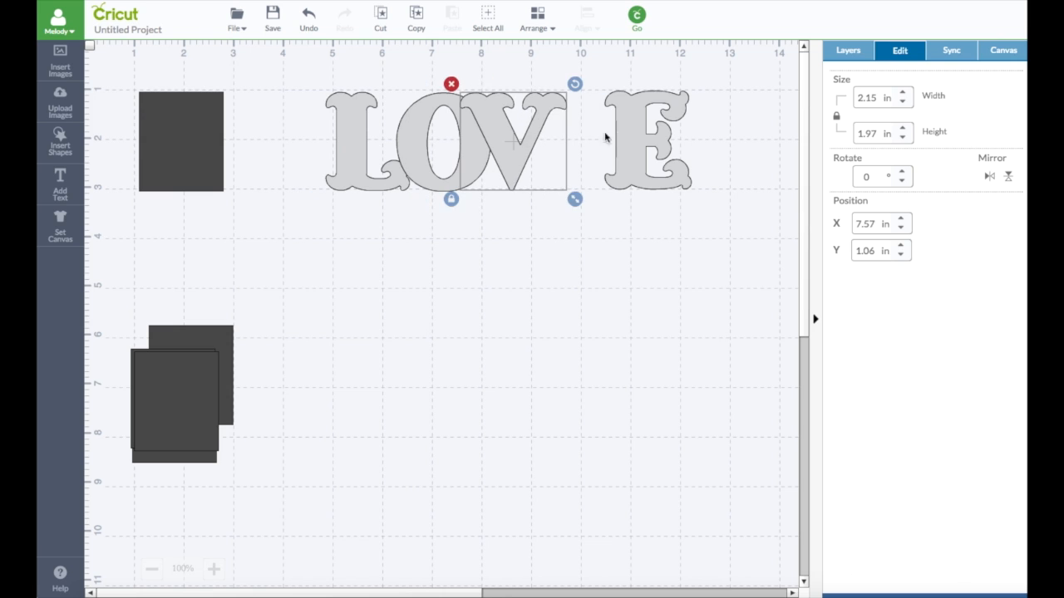
{"action": "left_click_drag", "start_coordinate": [624, 133], "coordinate": [568, 131]}
- Select all four letters together and move them near the canvas's lower-right area, about 7.6 in across and 8.1 in down
{"action": "left_click_drag", "start_coordinate": [287, 64], "coordinate": [734, 222]}
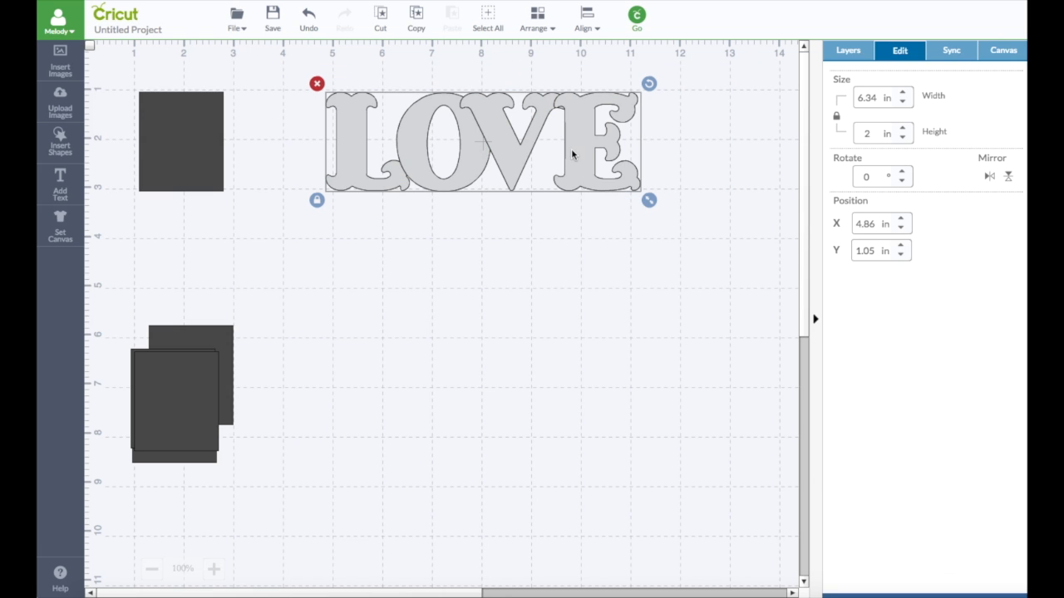
{"action": "left_click", "coordinate": [847, 51]}
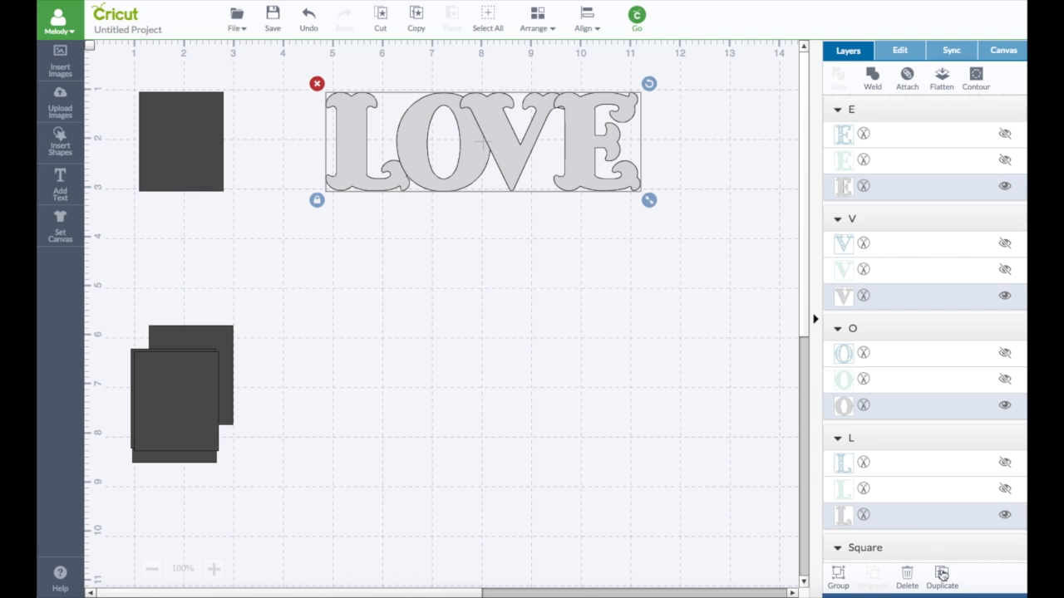
{"action": "left_click_drag", "start_coordinate": [524, 148], "coordinate": [658, 497]}
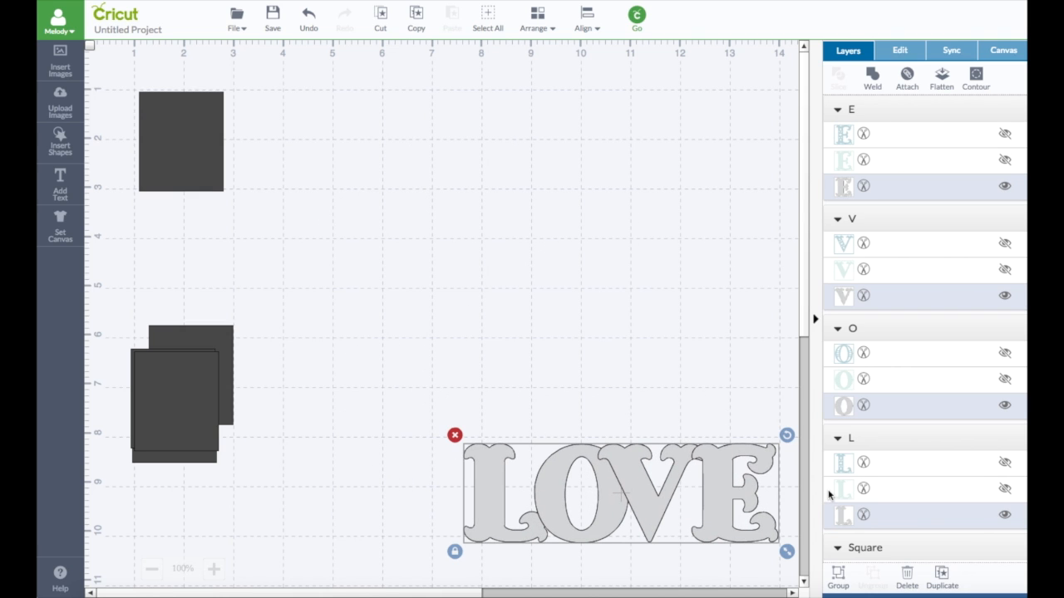
- Duplicate the four LOVE letters three times and move the last copy up, level with the upper rectangle
{"action": "left_click", "coordinate": [943, 577]}
{"action": "left_click", "coordinate": [942, 577]}
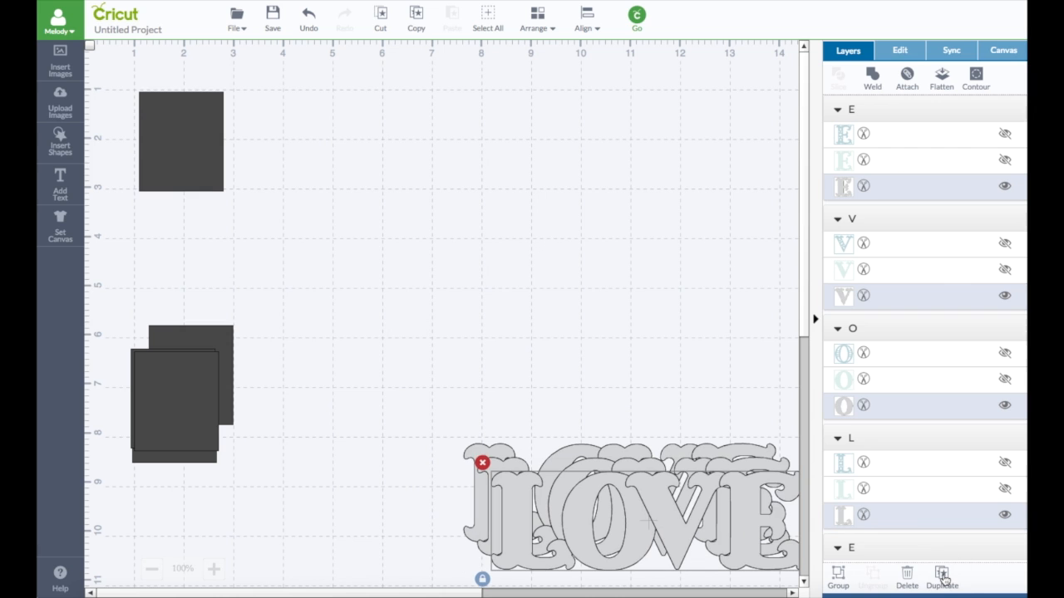
{"action": "left_click", "coordinate": [943, 576]}
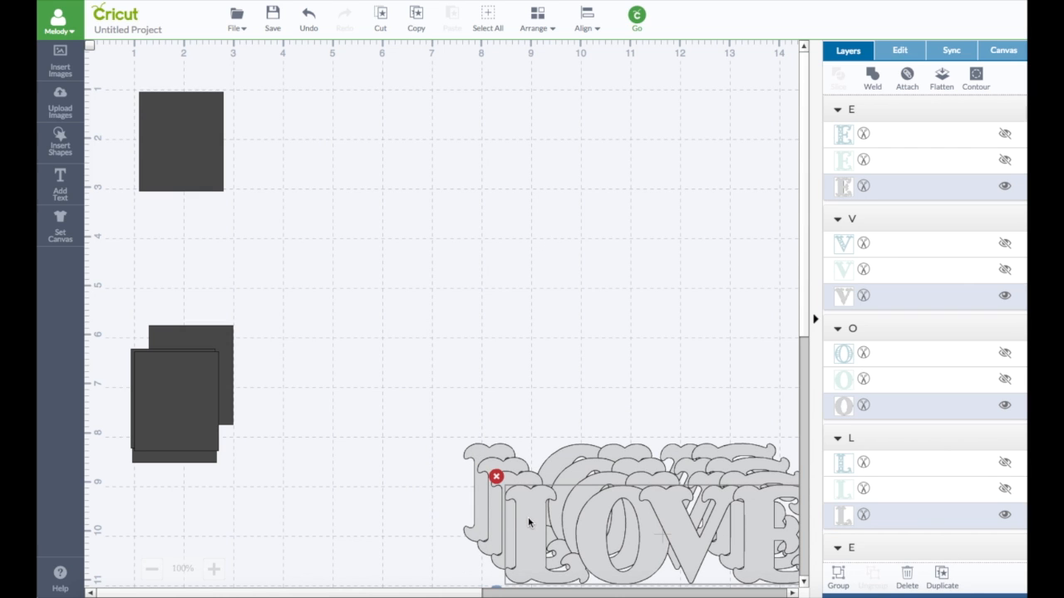
{"action": "left_click_drag", "start_coordinate": [529, 522], "coordinate": [536, 137]}
{"action": "left_click", "coordinate": [576, 245]}
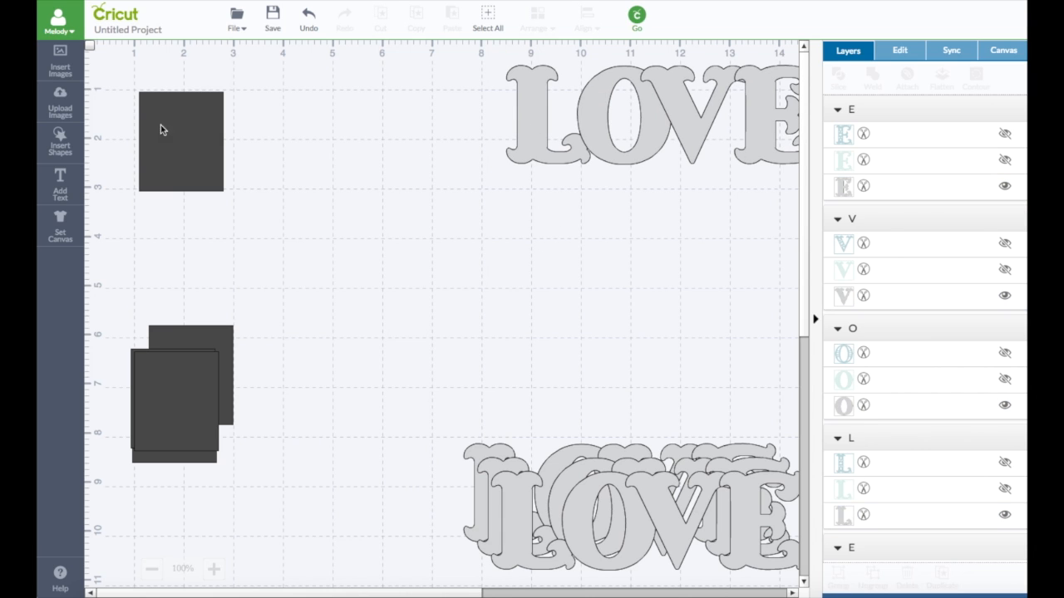
- Move the upper copy's L onto the upper rectangle's right edge, at about X 2.44, Y 1.05 in, and set its height to 2 in
{"action": "left_click_drag", "start_coordinate": [197, 148], "coordinate": [200, 148]}
{"action": "left_click_drag", "start_coordinate": [523, 148], "coordinate": [241, 177]}
{"action": "left_click", "coordinate": [901, 49]}
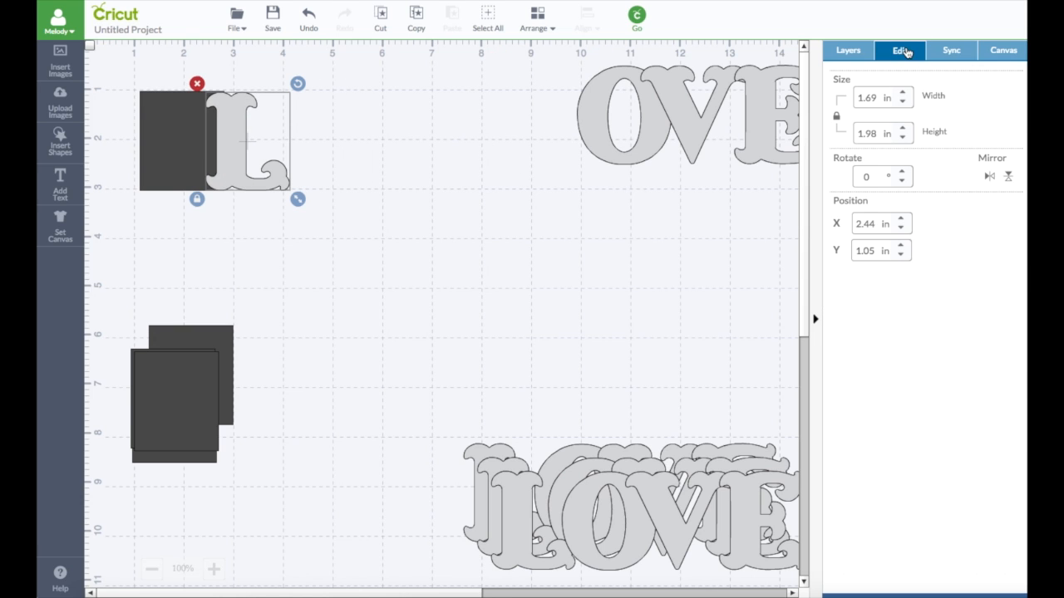
{"action": "left_click_drag", "start_coordinate": [877, 134], "coordinate": [851, 134]}
{"action": "type", "text": "2."}
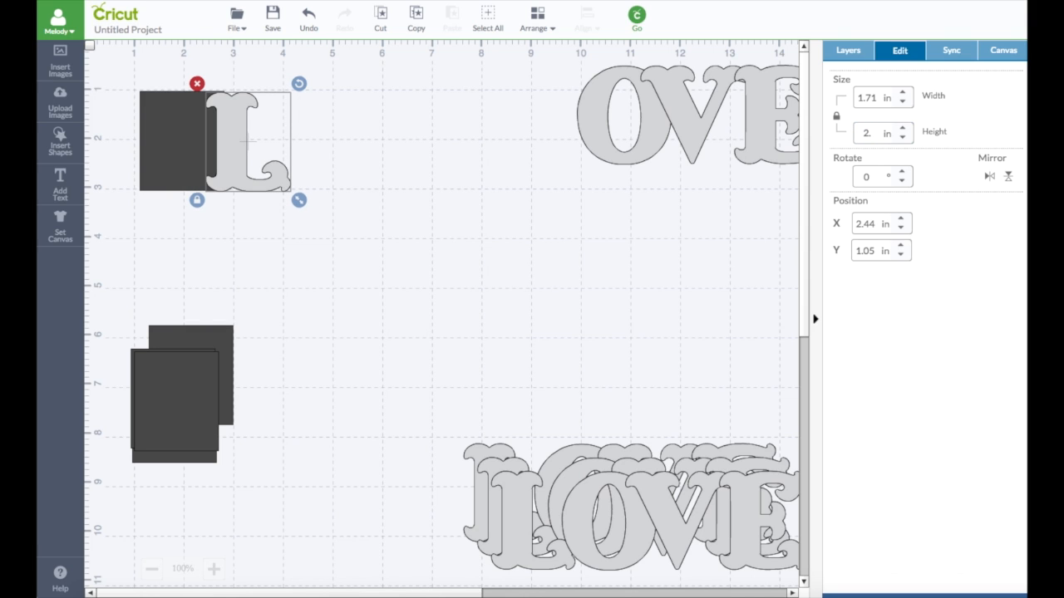
{"action": "left_click", "coordinate": [326, 155]}
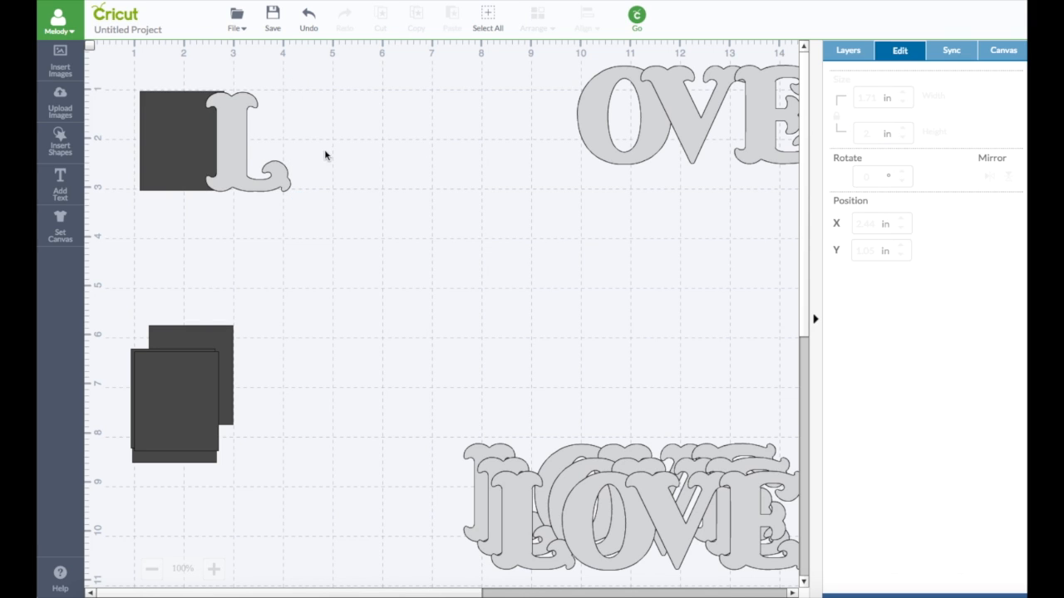
- Nudge the L slightly right and align its top and bottom with the rectangle's edges, keeping the two shapes overlapping
{"action": "left_click", "coordinate": [240, 154]}
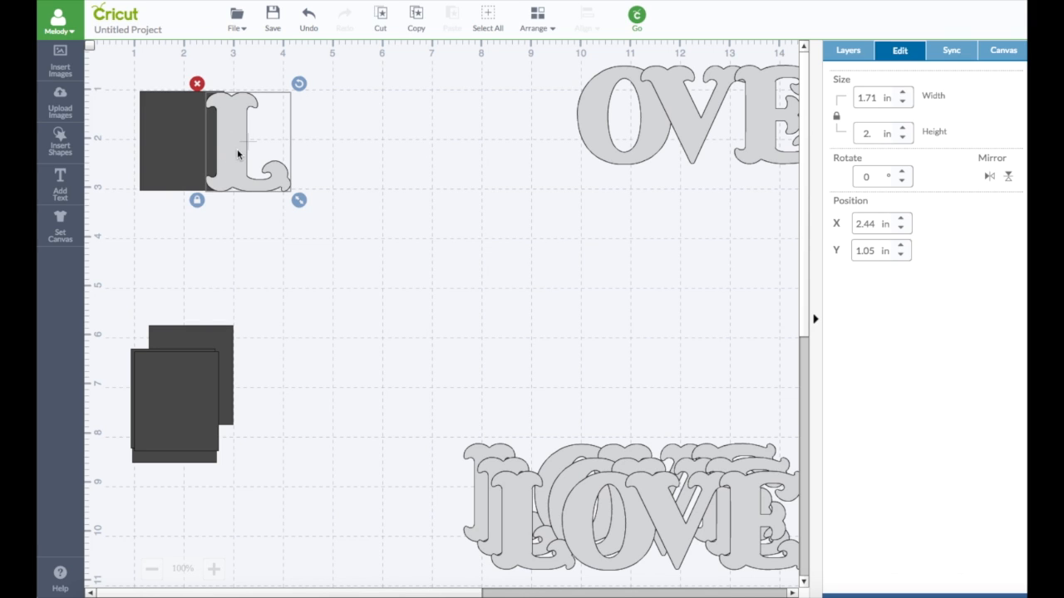
{"action": "left_click", "coordinate": [214, 569]}
{"action": "left_click", "coordinate": [214, 569]}
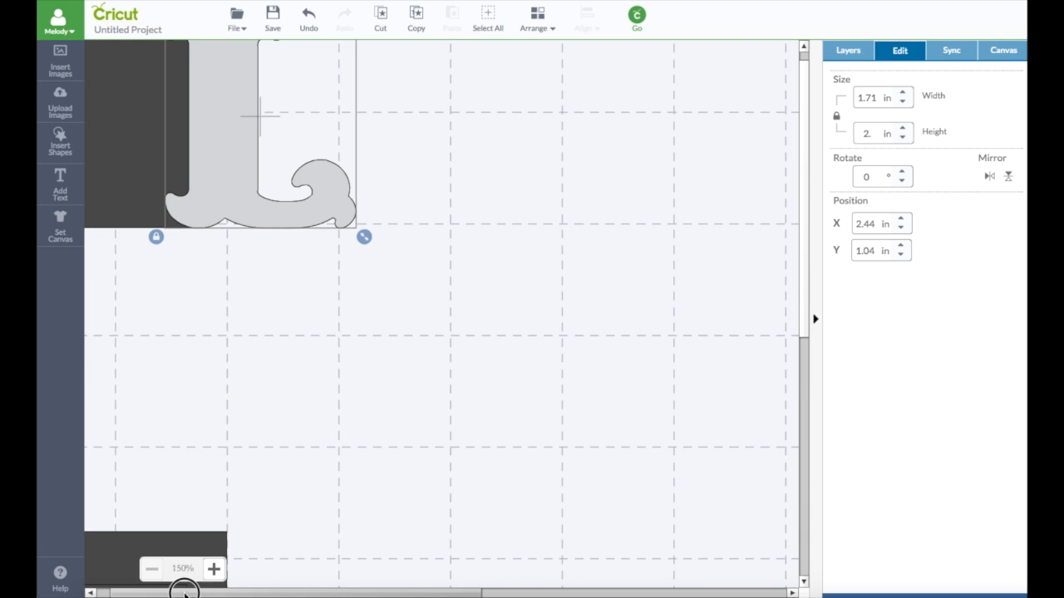
{"action": "left_click_drag", "start_coordinate": [806, 286], "coordinate": [807, 233]}
{"action": "left_click", "coordinate": [658, 280]}
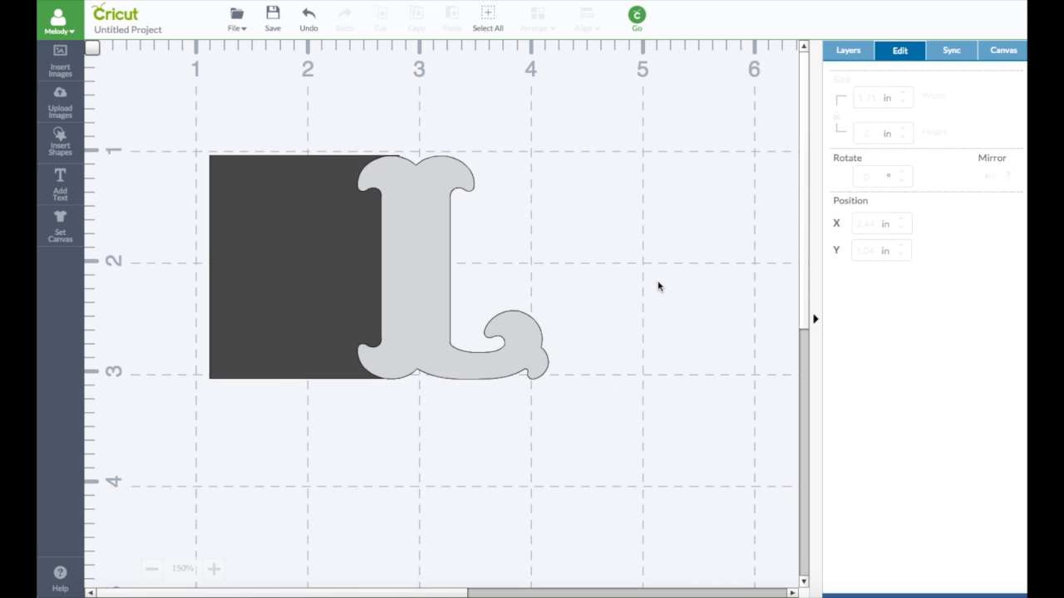
{"action": "left_click", "coordinate": [437, 252]}
{"action": "left_click_drag", "start_coordinate": [437, 252], "coordinate": [442, 251]}
{"action": "left_click", "coordinate": [622, 251]}
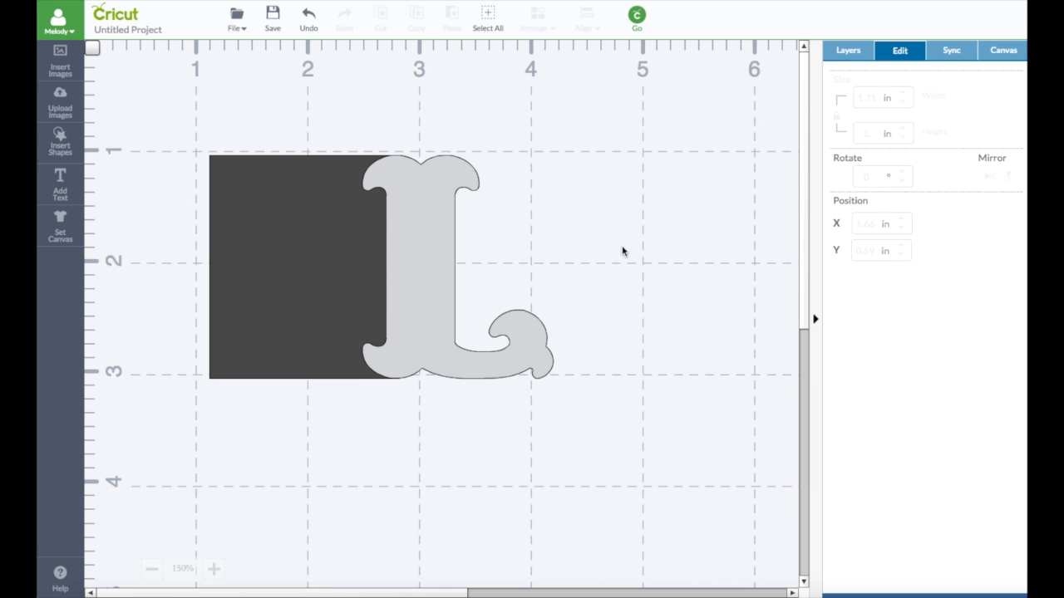
- Select the L together with the rectangle it overlaps and check which of their layers are highlighted
{"action": "left_click", "coordinate": [421, 227]}
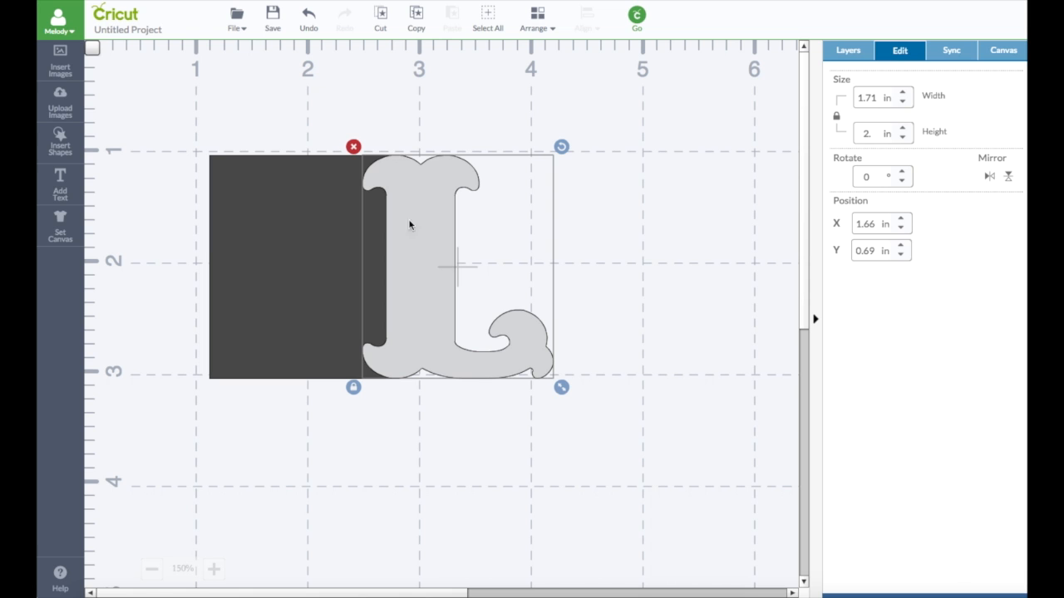
{"action": "left_click", "coordinate": [333, 208], "text": "shift"}
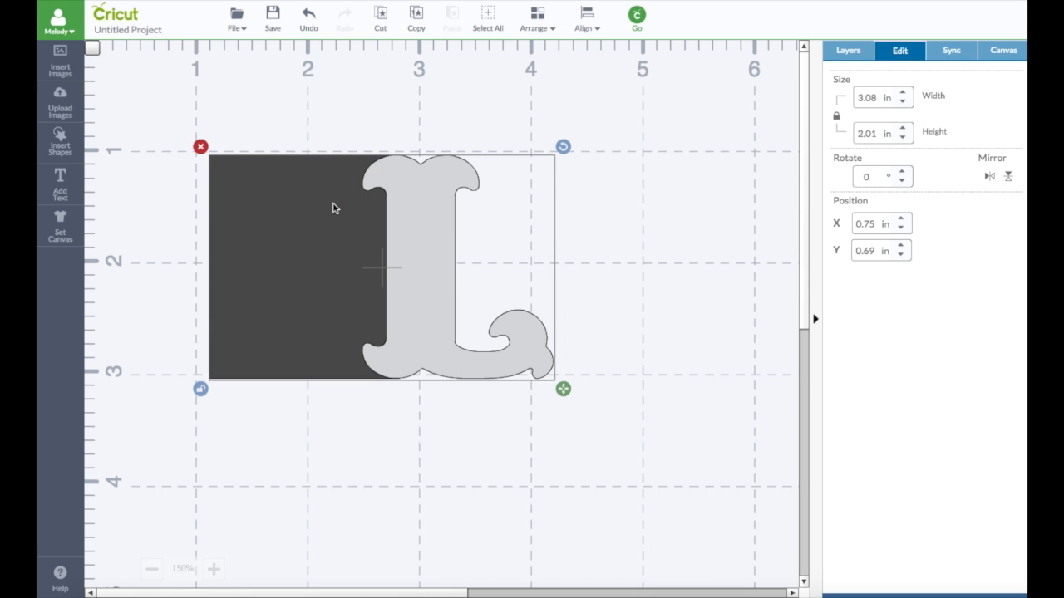
{"action": "left_click", "coordinate": [848, 51]}
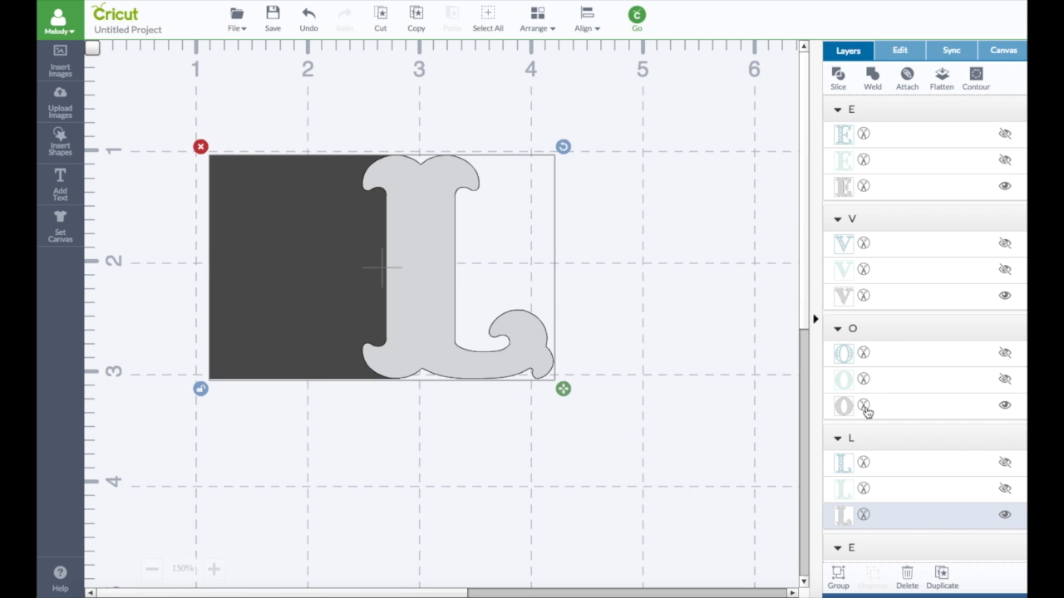
{"action": "scroll", "coordinate": [866, 417], "scroll_direction": "down", "scroll_amount": 5}
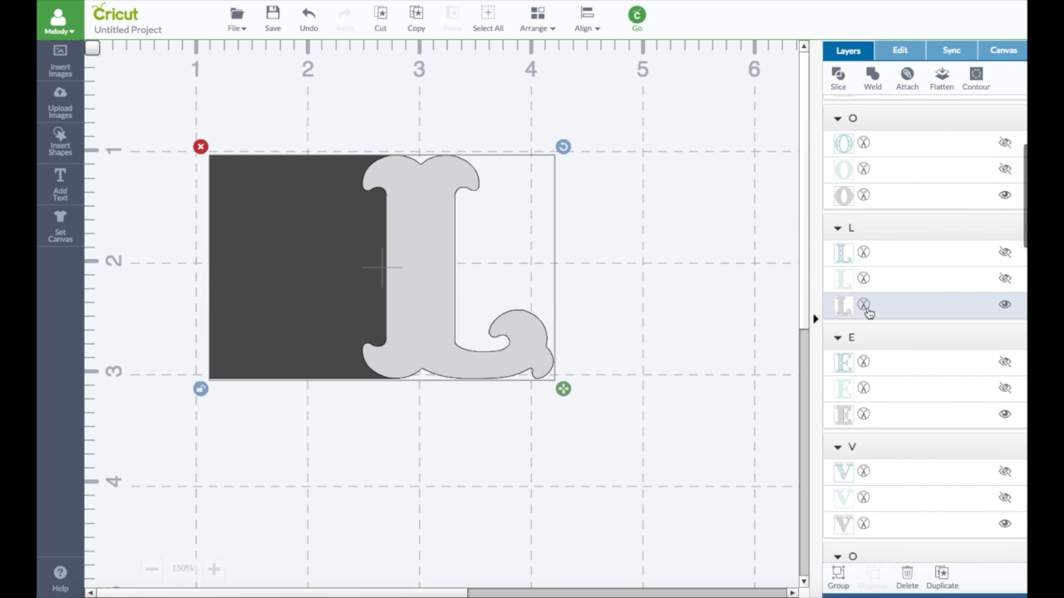
{"action": "scroll", "coordinate": [891, 357], "scroll_direction": "down", "scroll_amount": 20}
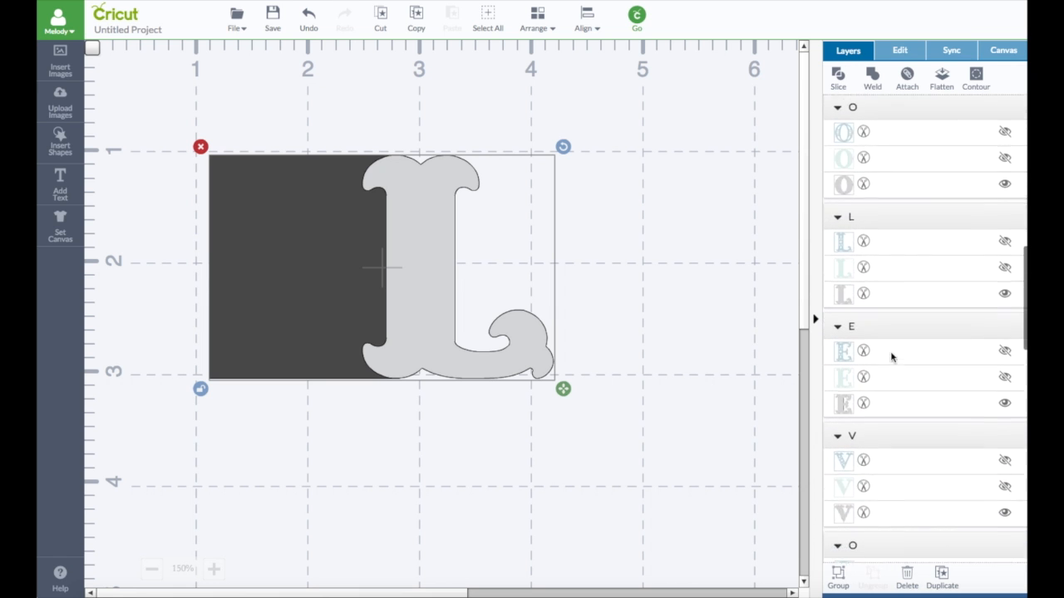
{"action": "scroll", "coordinate": [891, 358], "scroll_direction": "down", "scroll_amount": 5}
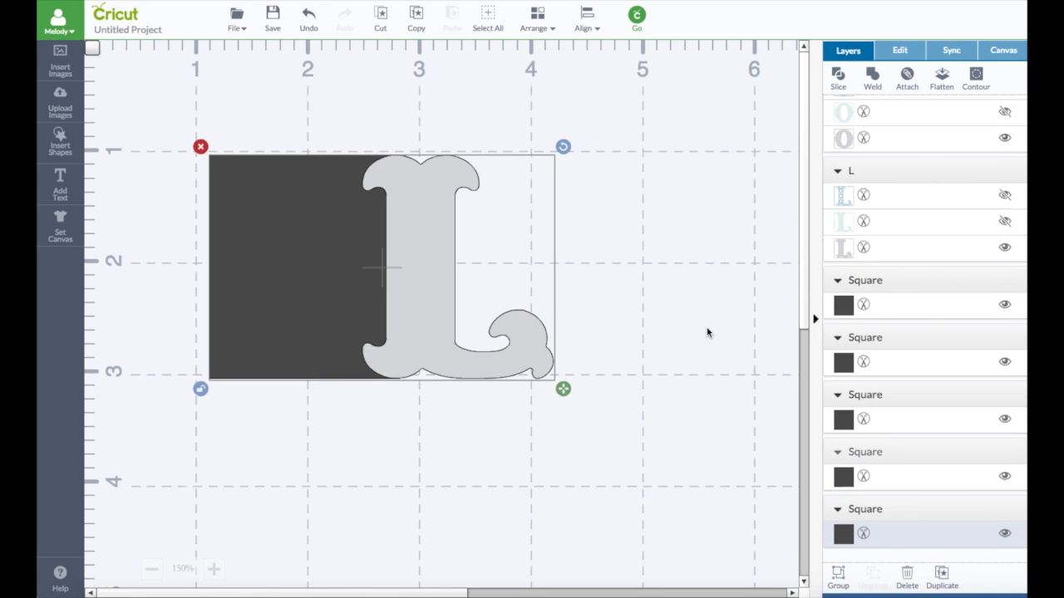
- Reselect the L and the overlapping rectangle together, check their layers, and weld them into one shape
{"action": "left_click", "coordinate": [614, 301]}
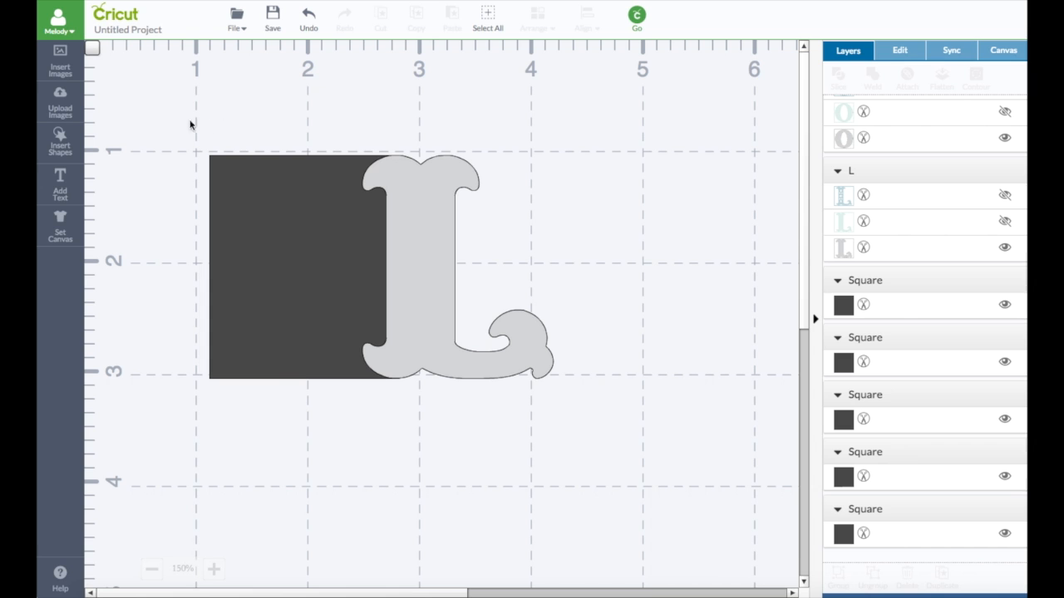
{"action": "left_click_drag", "start_coordinate": [163, 118], "coordinate": [603, 440]}
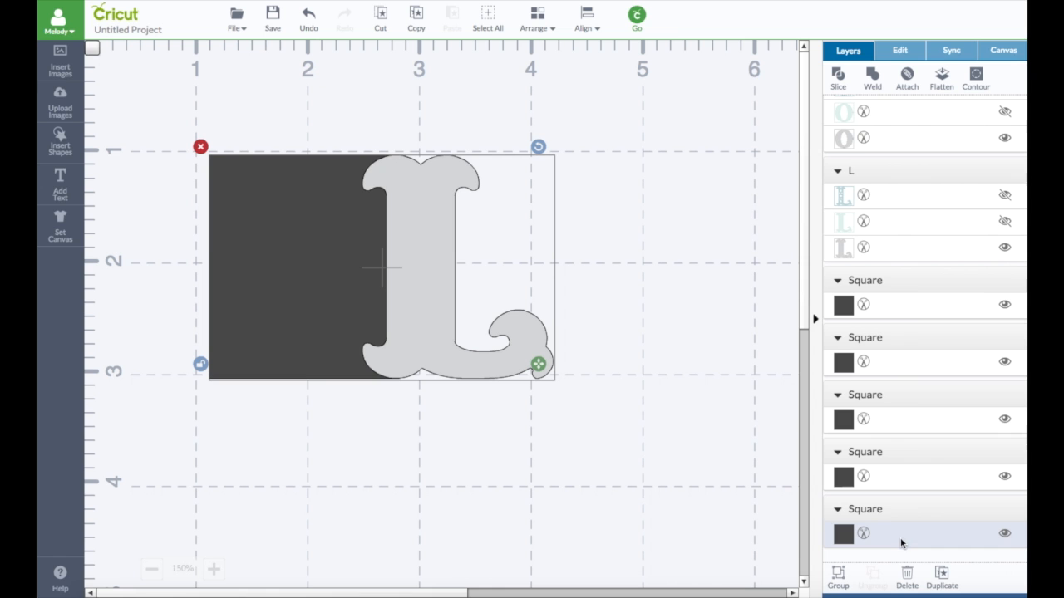
{"action": "scroll", "coordinate": [914, 419], "scroll_direction": "up", "scroll_amount": 10}
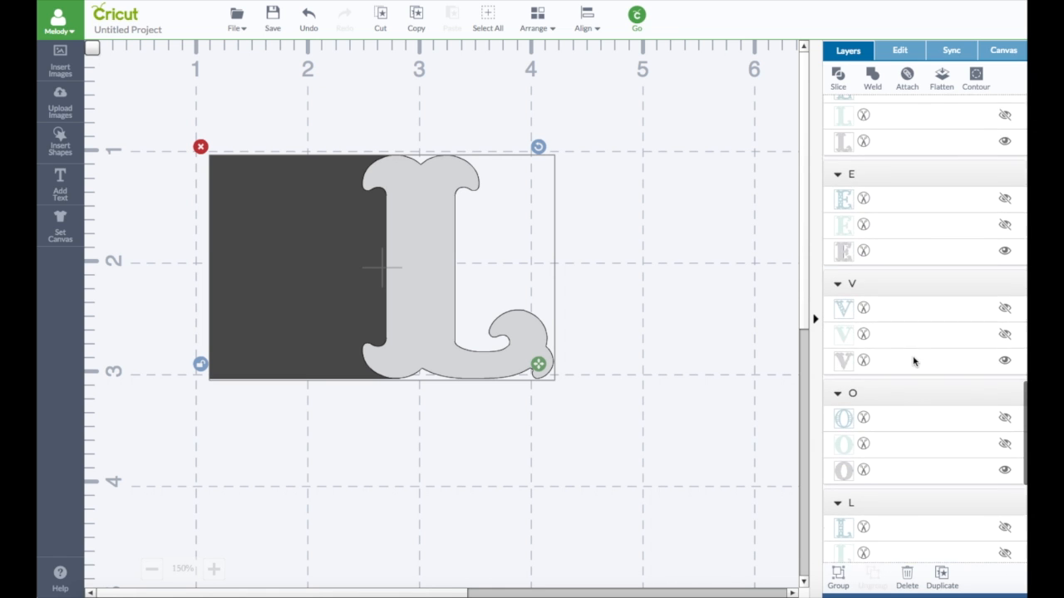
{"action": "scroll", "coordinate": [898, 386], "scroll_direction": "down", "scroll_amount": 5}
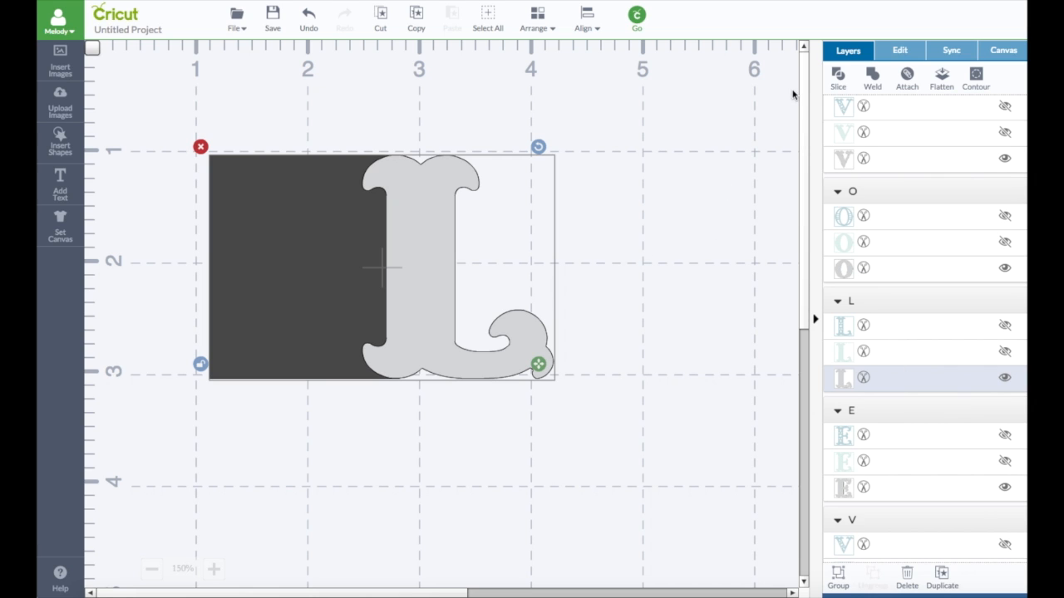
{"action": "left_click", "coordinate": [873, 79]}
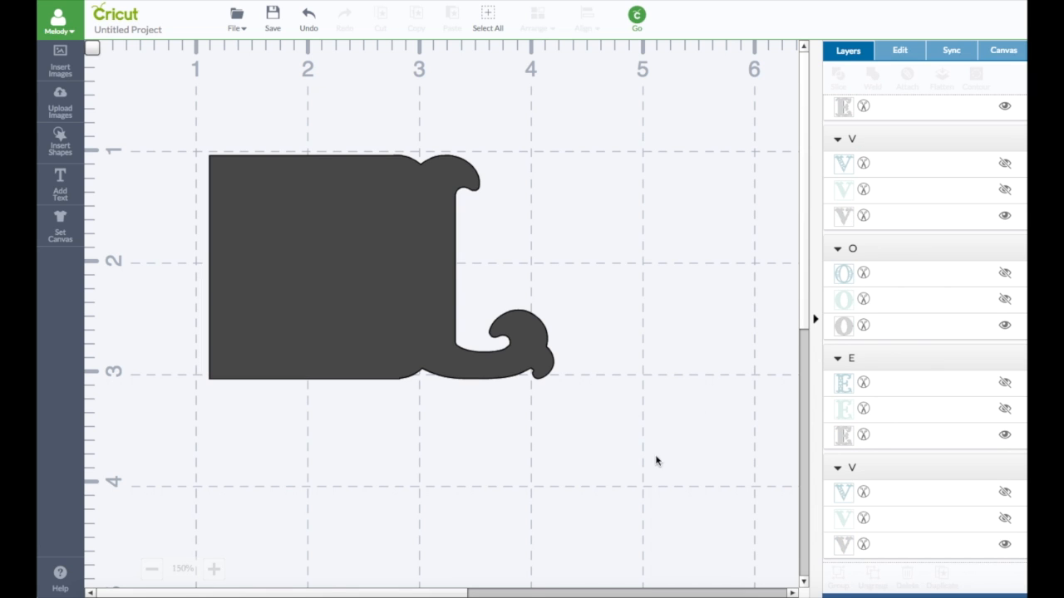
- Move an L from the stacked LOVE copies up beside the welded shape, at about X 5.2, Y 0.9 in
{"action": "left_click", "coordinate": [154, 569]}
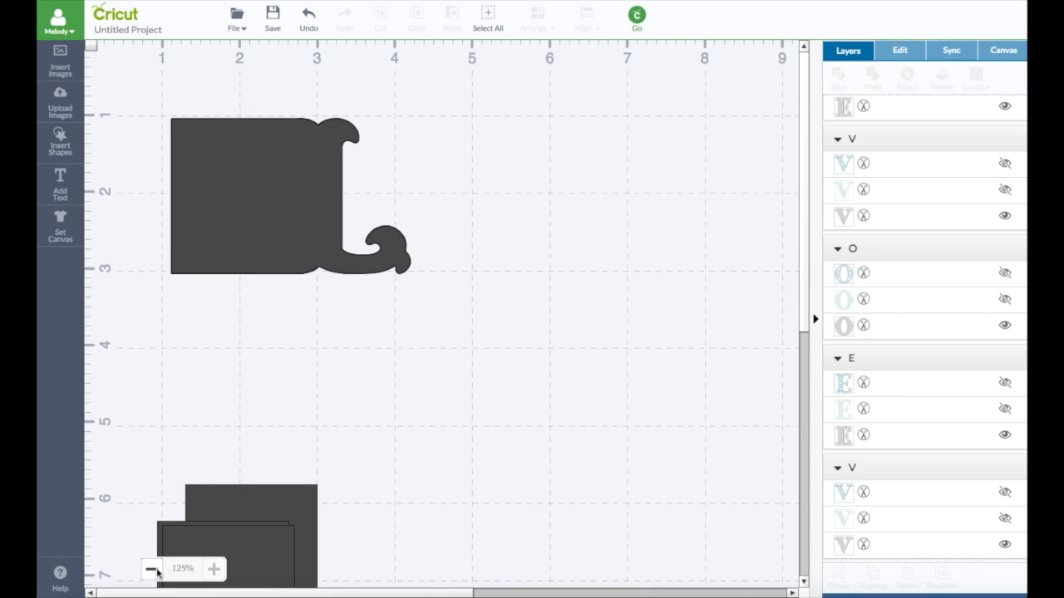
{"action": "left_click", "coordinate": [153, 569]}
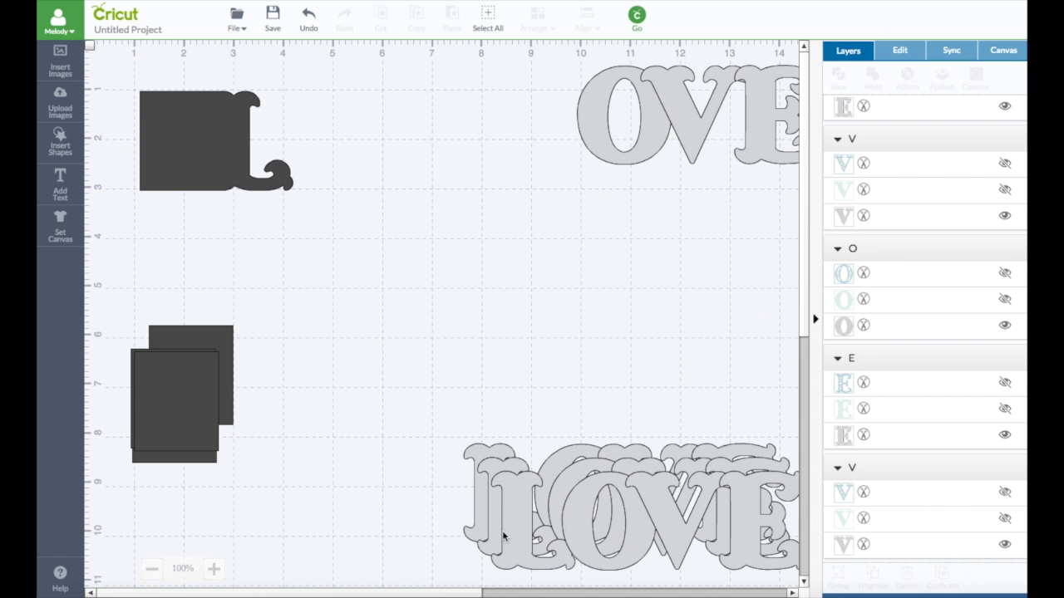
{"action": "left_click", "coordinate": [515, 480]}
{"action": "left_click_drag", "start_coordinate": [515, 481], "coordinate": [364, 95]}
- Preview the separate L's decorative teal and light green layers and restore only its solid grey background layer
{"action": "scroll", "coordinate": [936, 225], "scroll_direction": "down", "scroll_amount": 3}
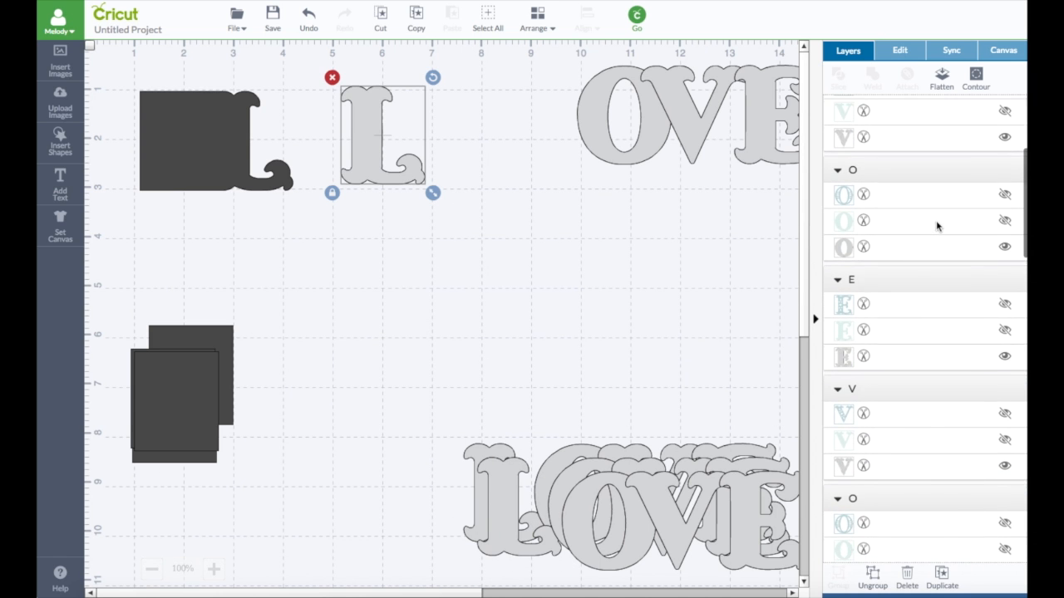
{"action": "scroll", "coordinate": [936, 226], "scroll_direction": "down", "scroll_amount": 2}
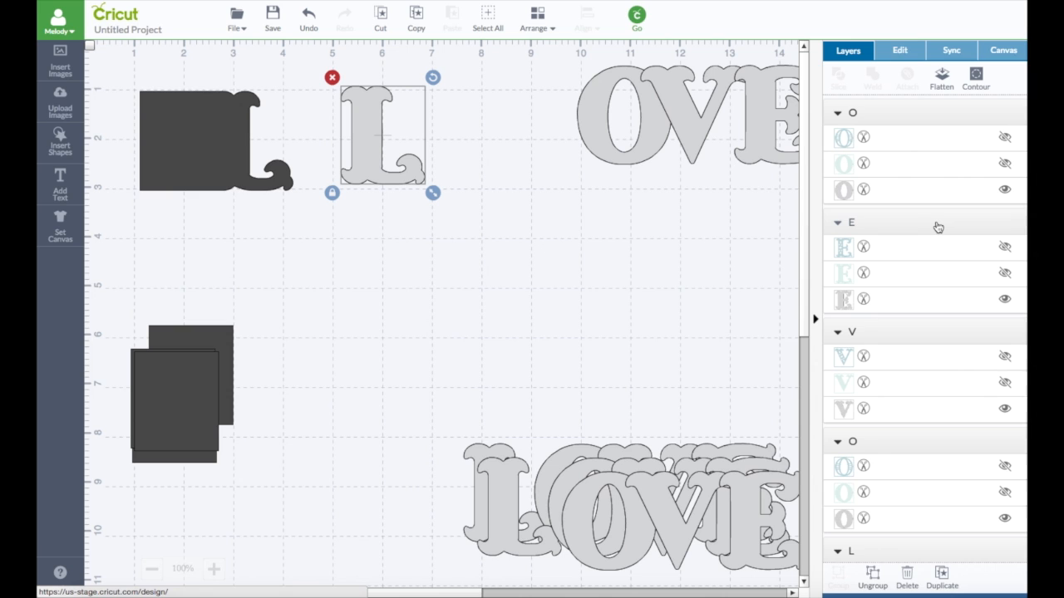
{"action": "scroll", "coordinate": [937, 227], "scroll_direction": "down", "scroll_amount": 1}
{"action": "scroll", "coordinate": [937, 227], "scroll_direction": "down", "scroll_amount": 5}
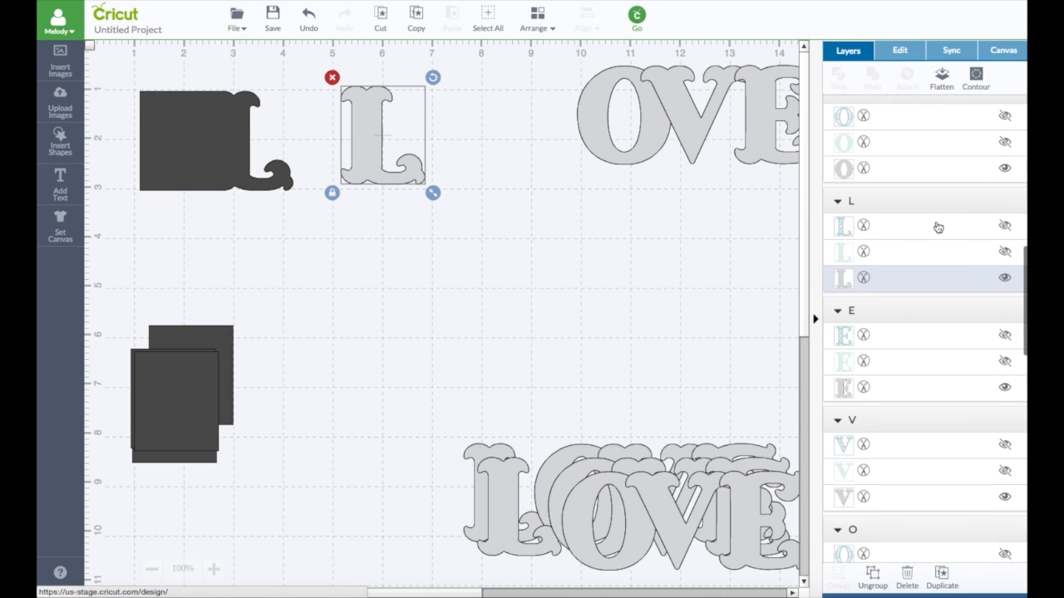
{"action": "left_click", "coordinate": [1005, 225]}
{"action": "left_click", "coordinate": [1005, 275]}
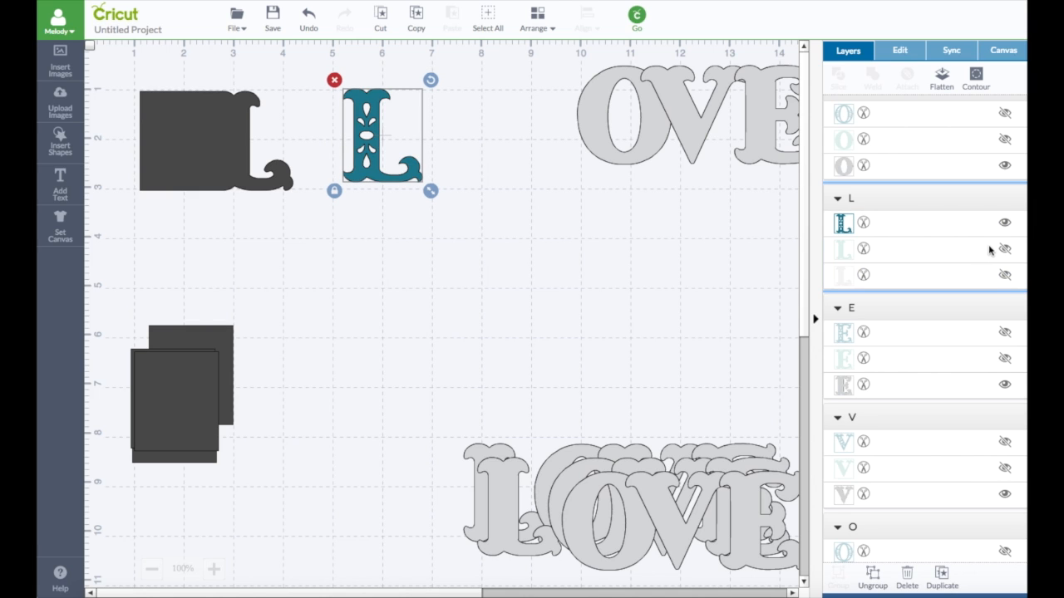
{"action": "left_click", "coordinate": [1004, 250]}
{"action": "left_click", "coordinate": [1006, 223]}
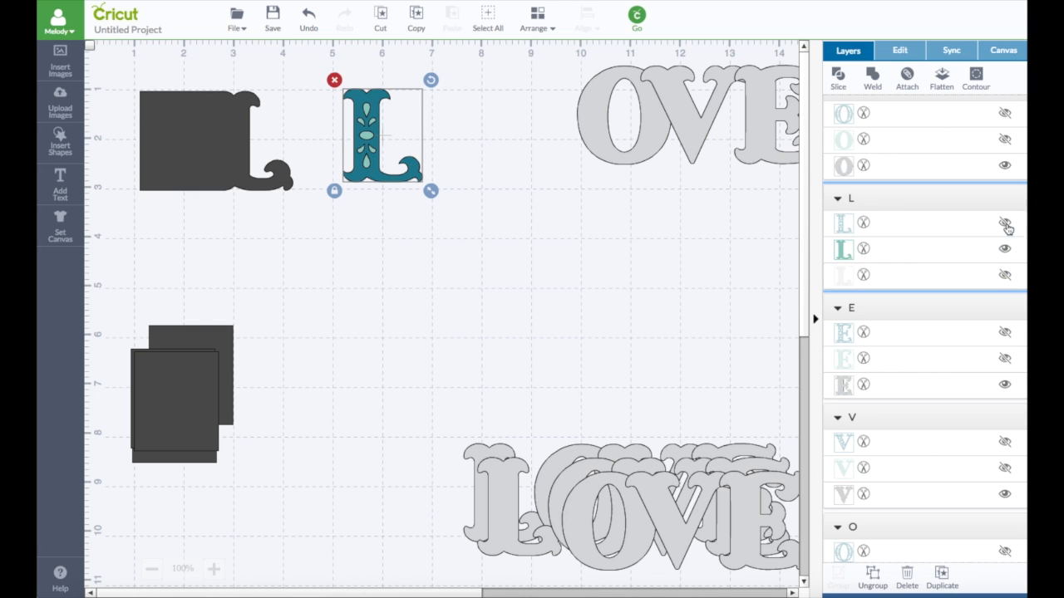
{"action": "left_click", "coordinate": [381, 158]}
{"action": "left_click", "coordinate": [1006, 275], "text": "shift"}
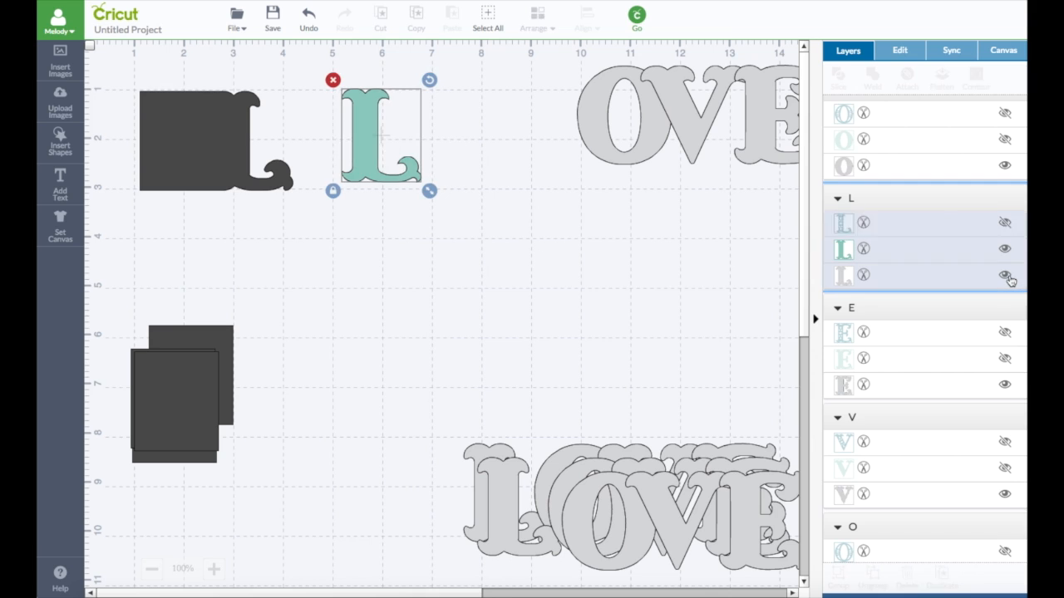
{"action": "left_click", "coordinate": [1005, 250]}
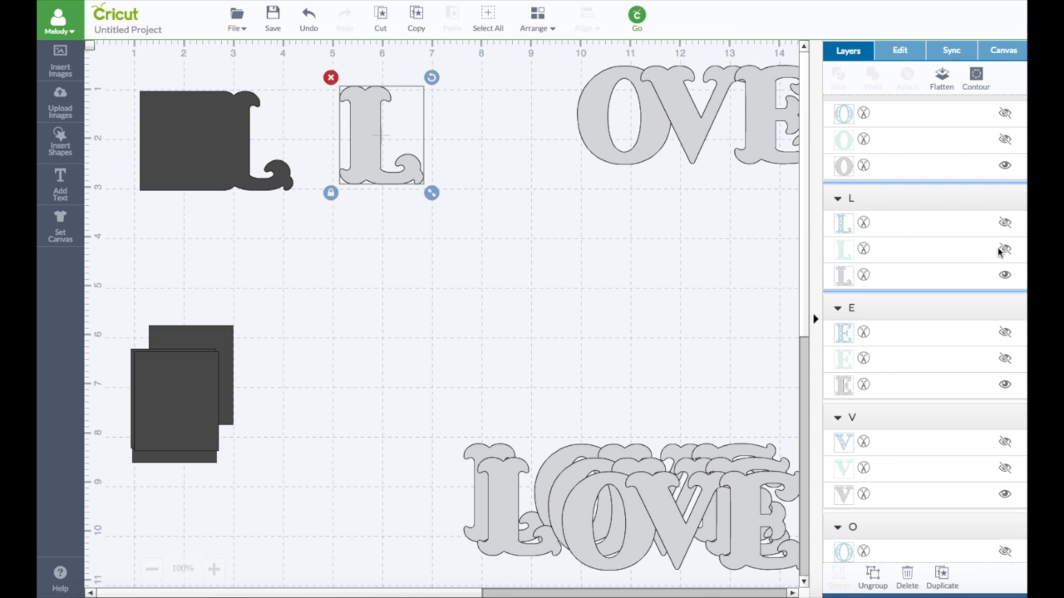
- Set the grey L's height to 2 in and move it level with the welded shape, at about X 5.37, Y 1.05 in
{"action": "left_click", "coordinate": [903, 51]}
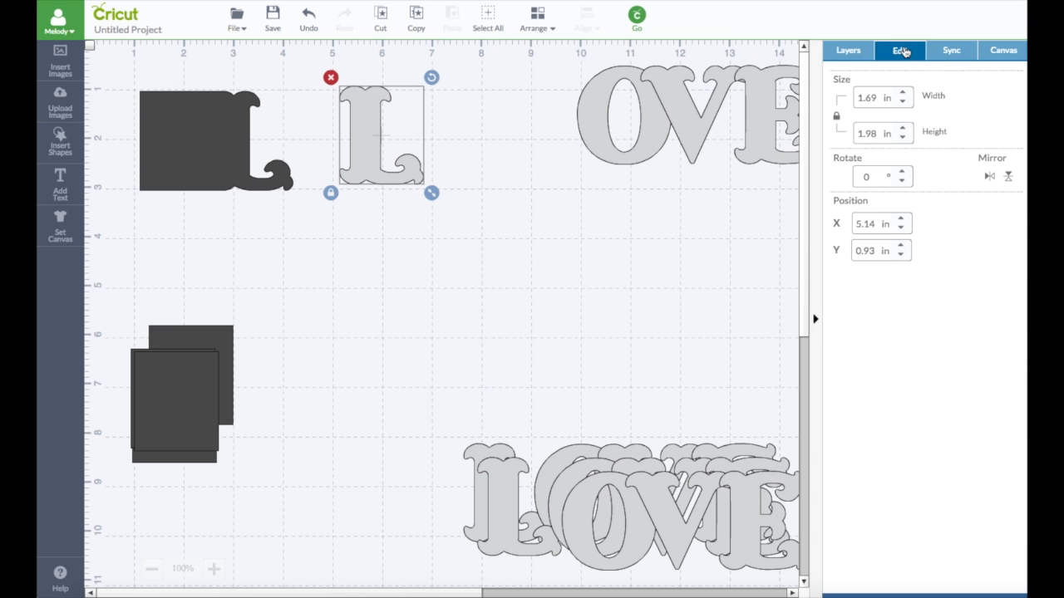
{"action": "left_click_drag", "start_coordinate": [877, 133], "coordinate": [838, 131]}
{"action": "type", "text": "2."}
{"action": "left_click", "coordinate": [600, 212]}
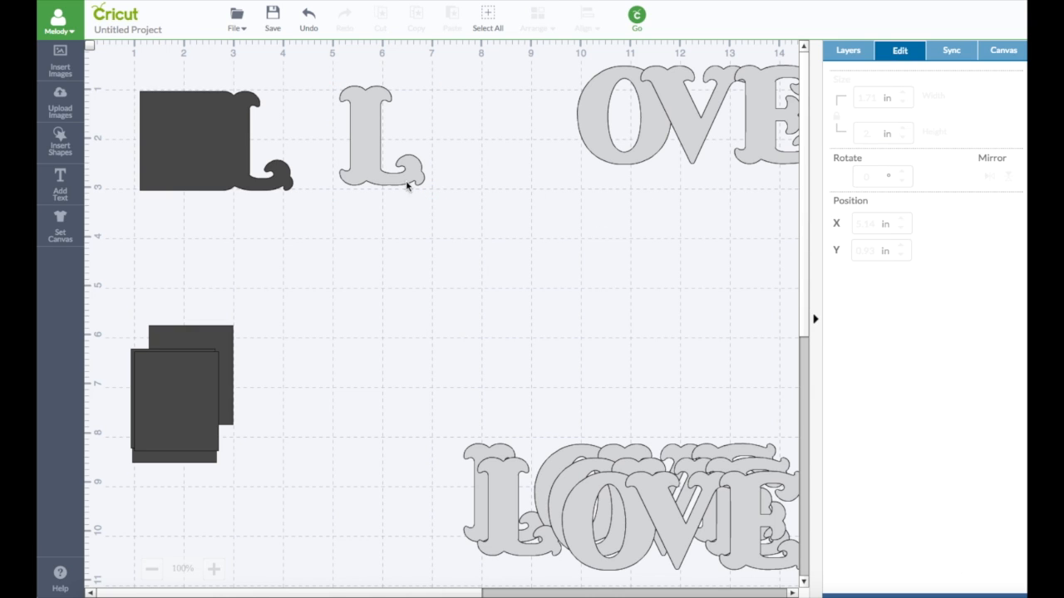
{"action": "mouse_move", "coordinate": [360, 169]}
{"action": "left_mouse_down"}
{"action": "mouse_move", "coordinate": [232, 179]}
{"action": "mouse_move", "coordinate": [373, 178]}
{"action": "left_mouse_up"}
- Bring the grey L to the front, place it exactly over the welded shape's L, and show the layer list
{"action": "left_click", "coordinate": [537, 20]}
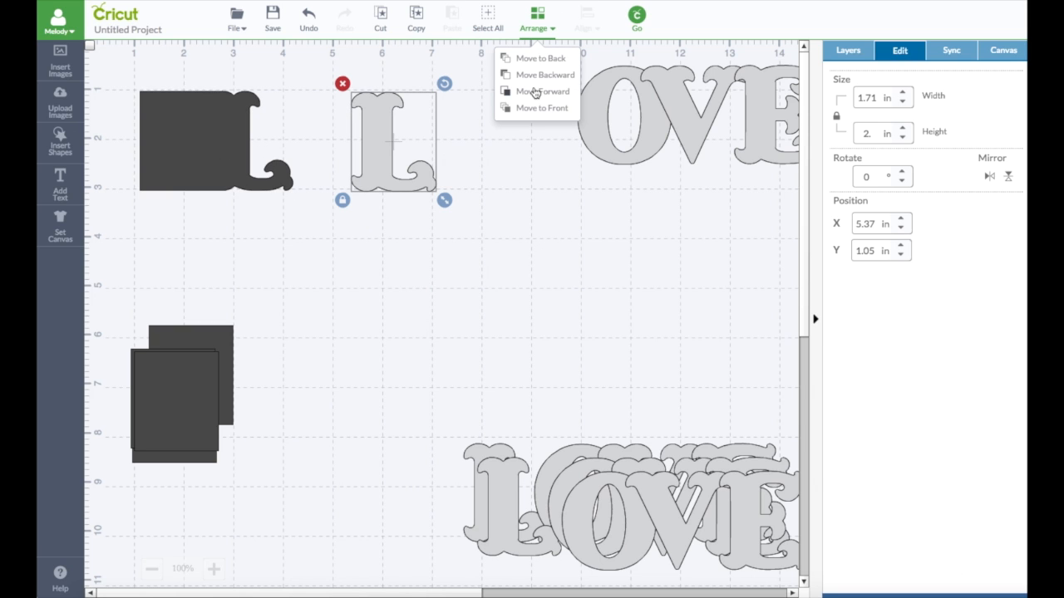
{"action": "left_click", "coordinate": [541, 108]}
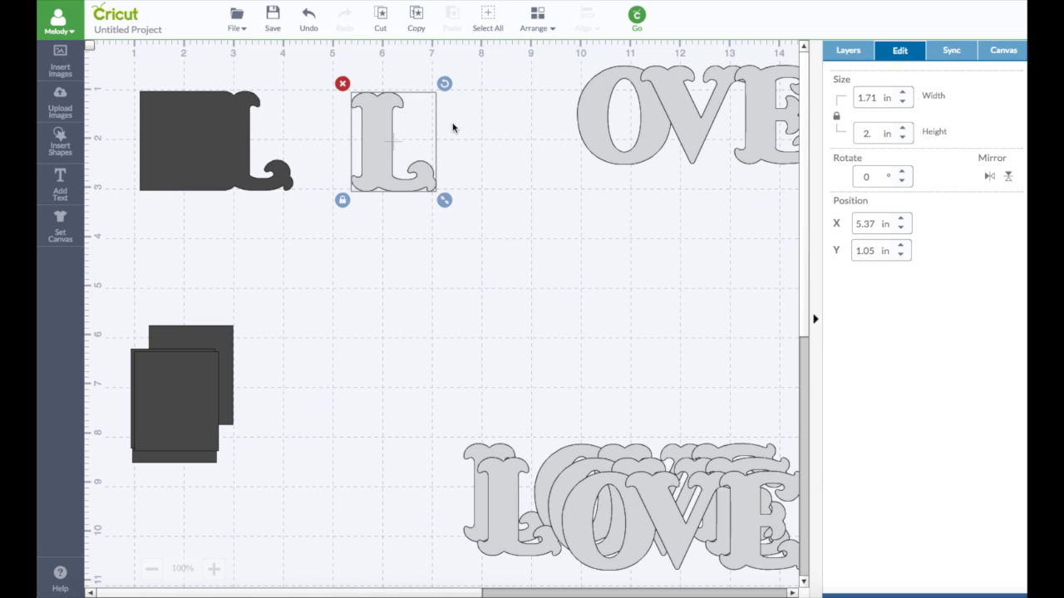
{"action": "left_click_drag", "start_coordinate": [366, 173], "coordinate": [238, 180]}
{"action": "left_click", "coordinate": [259, 245]}
{"action": "left_click", "coordinate": [456, 175]}
{"action": "left_click", "coordinate": [848, 51]}
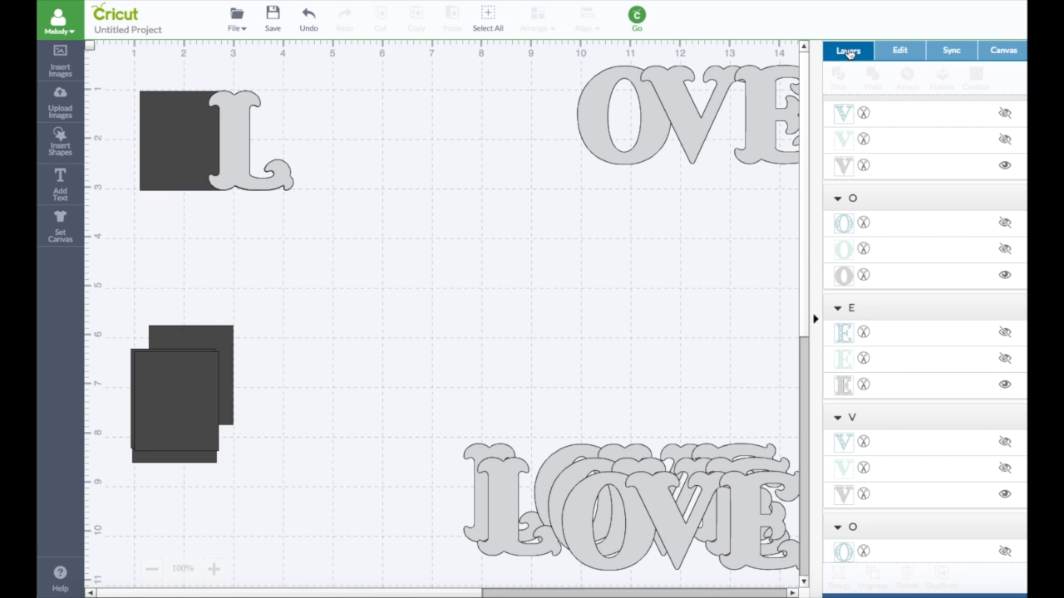
- Find the placed L's entry in the layer list, hide its grey background layer, and show its solid teal layer over the welded shape
{"action": "scroll", "coordinate": [863, 183], "scroll_direction": "down", "scroll_amount": 3}
{"action": "scroll", "coordinate": [864, 184], "scroll_direction": "up", "scroll_amount": 3}
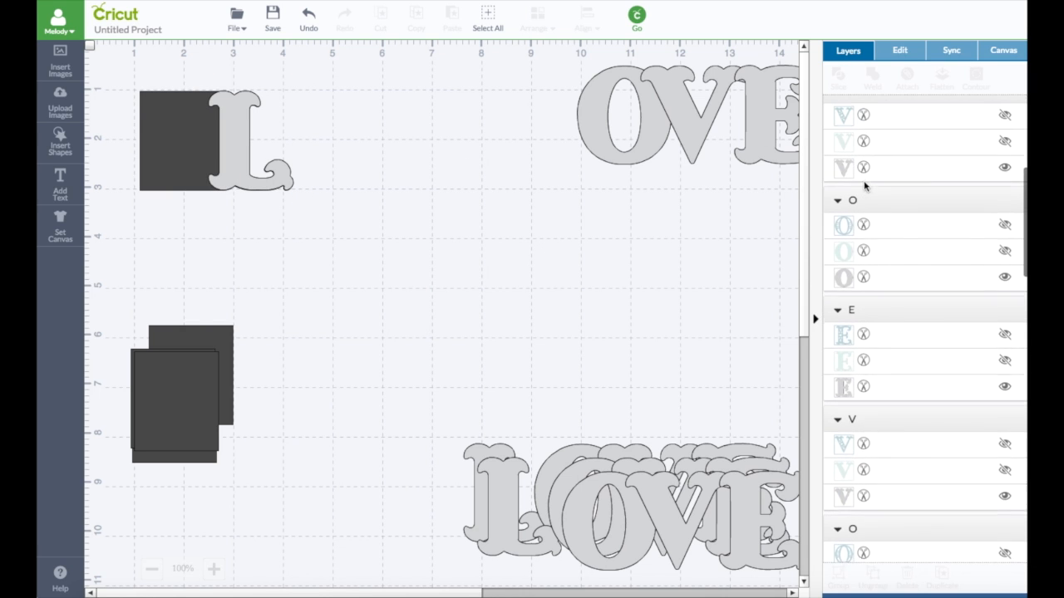
{"action": "scroll", "coordinate": [864, 186], "scroll_direction": "up", "scroll_amount": 5}
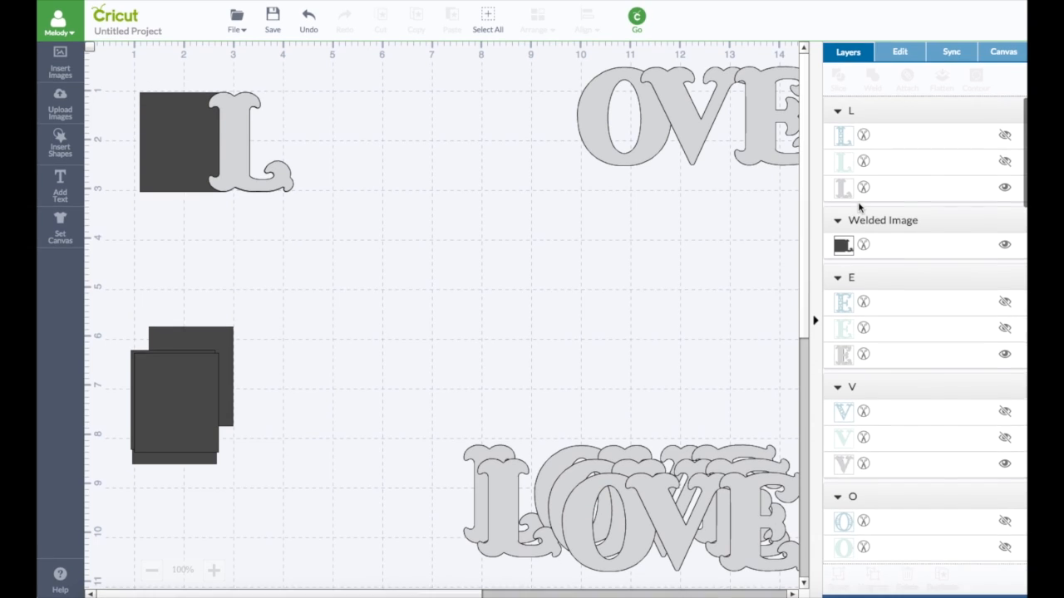
{"action": "scroll", "coordinate": [860, 206], "scroll_direction": "down", "scroll_amount": 5}
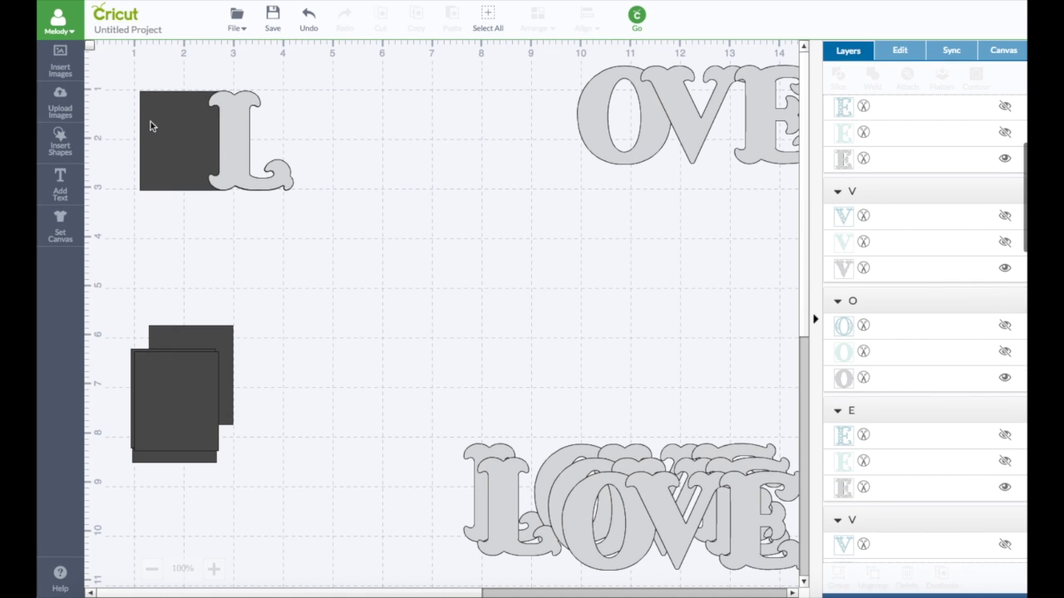
{"action": "left_click", "coordinate": [238, 133]}
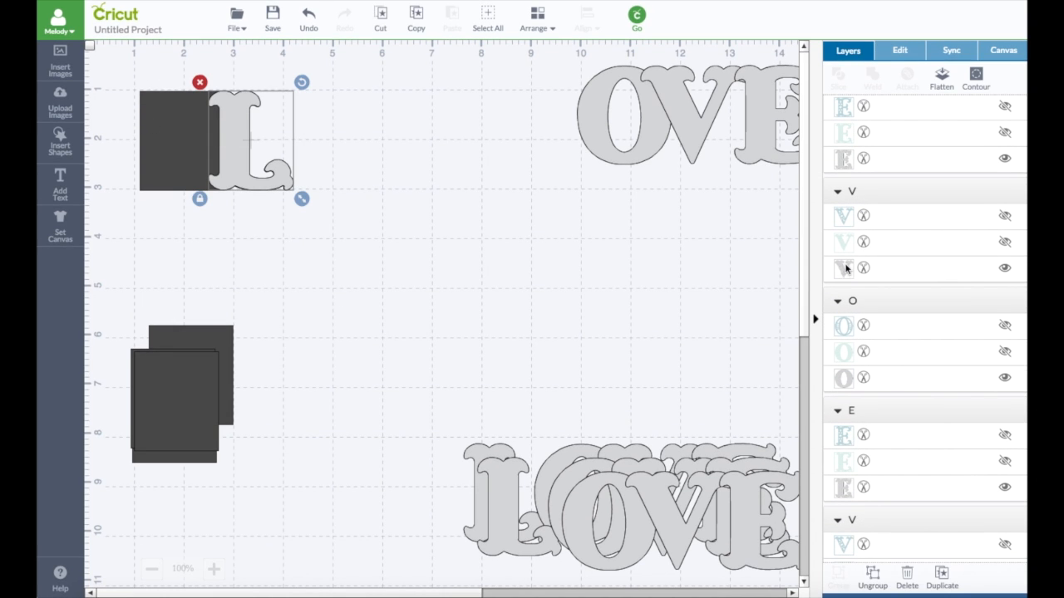
{"action": "scroll", "coordinate": [881, 276], "scroll_direction": "down", "scroll_amount": 5}
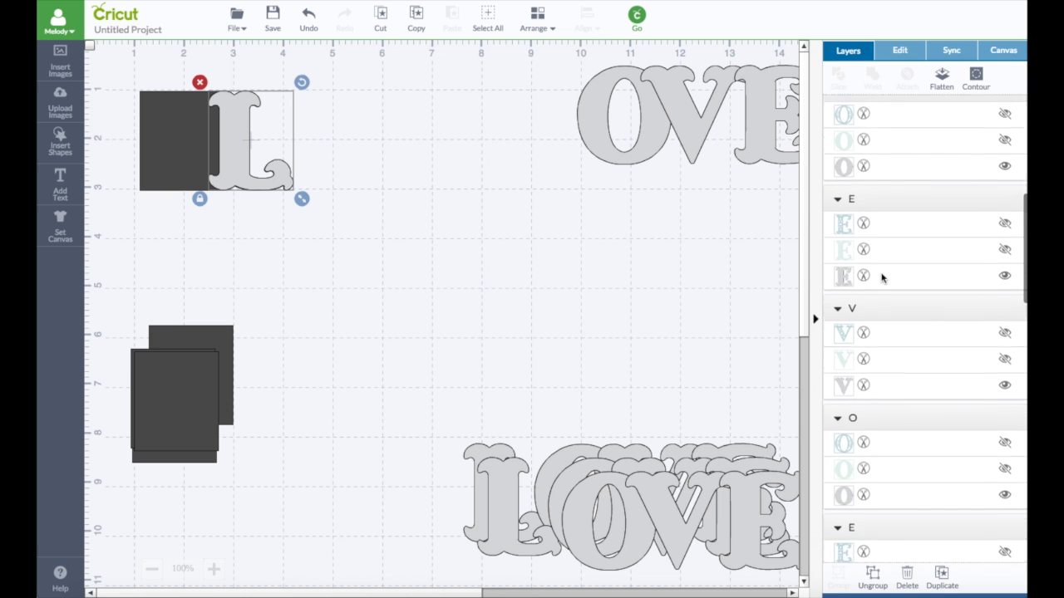
{"action": "scroll", "coordinate": [881, 276], "scroll_direction": "down", "scroll_amount": 10}
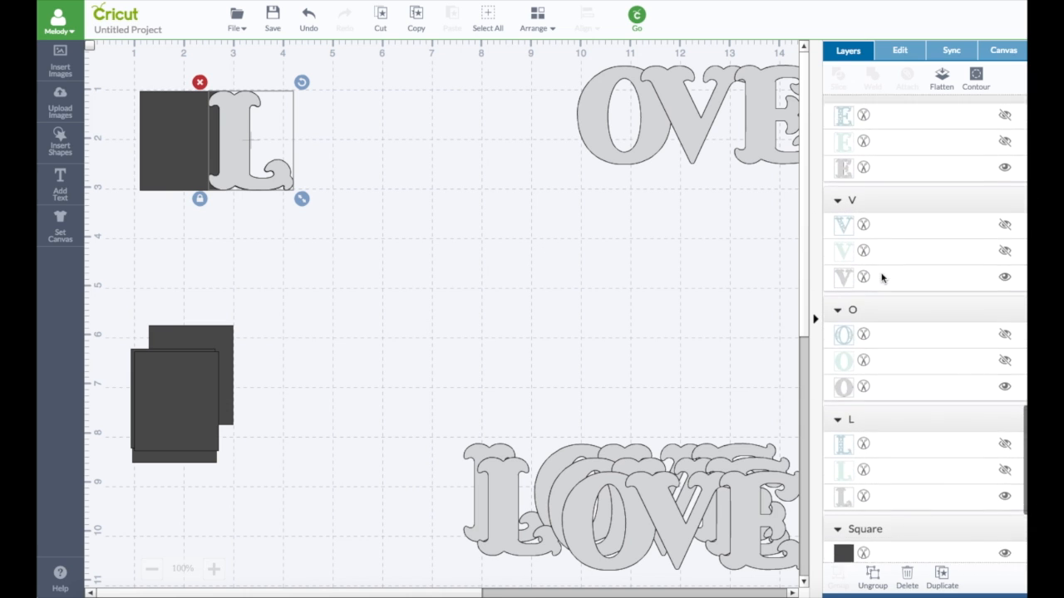
{"action": "scroll", "coordinate": [881, 276], "scroll_direction": "down", "scroll_amount": 3}
{"action": "scroll", "coordinate": [881, 278], "scroll_direction": "up", "scroll_amount": 5}
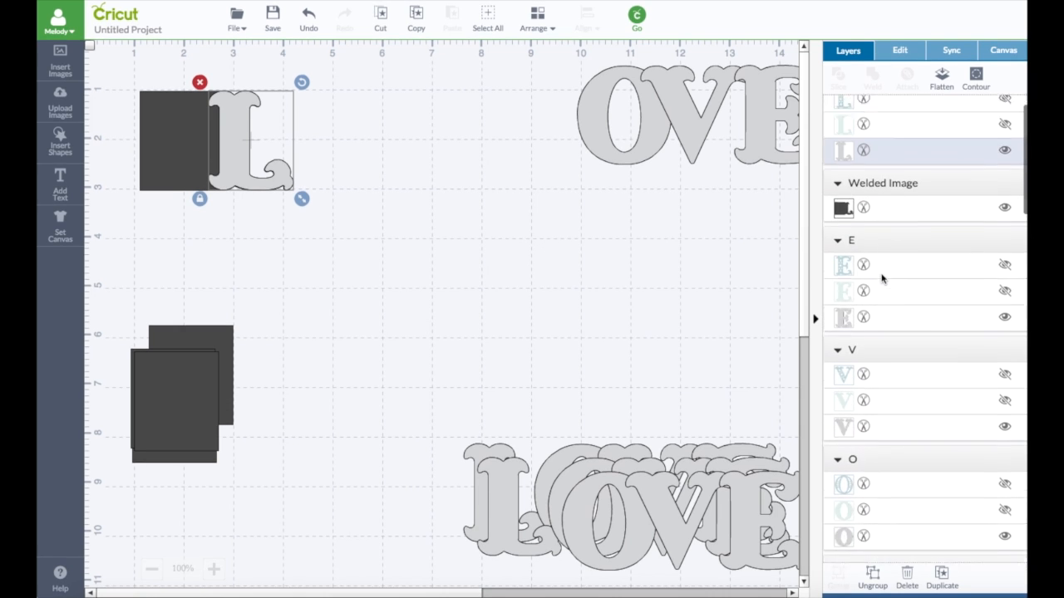
{"action": "scroll", "coordinate": [879, 279], "scroll_direction": "up", "scroll_amount": 1}
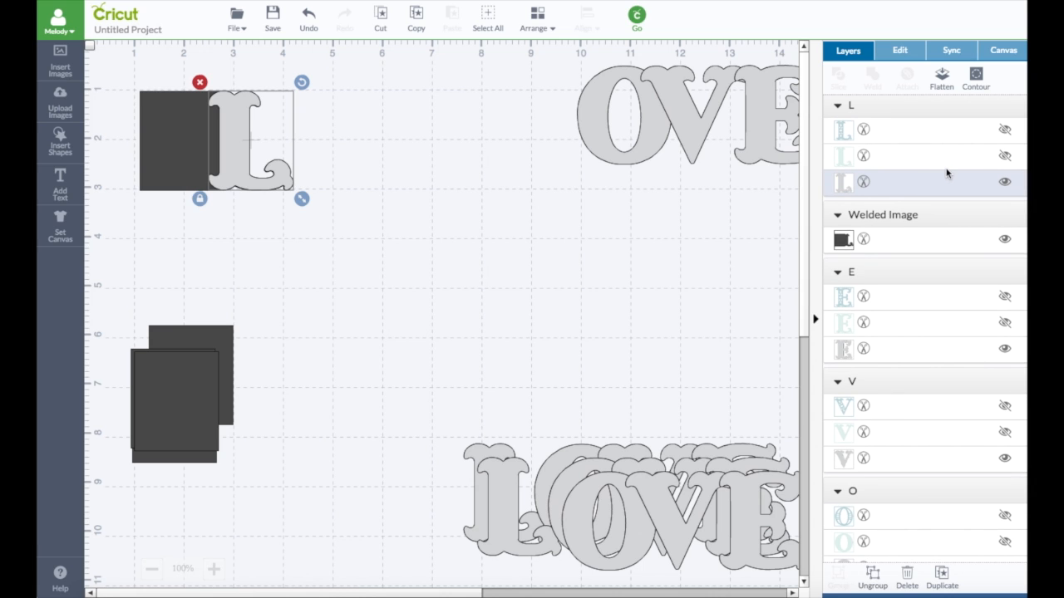
{"action": "left_click", "coordinate": [1005, 181]}
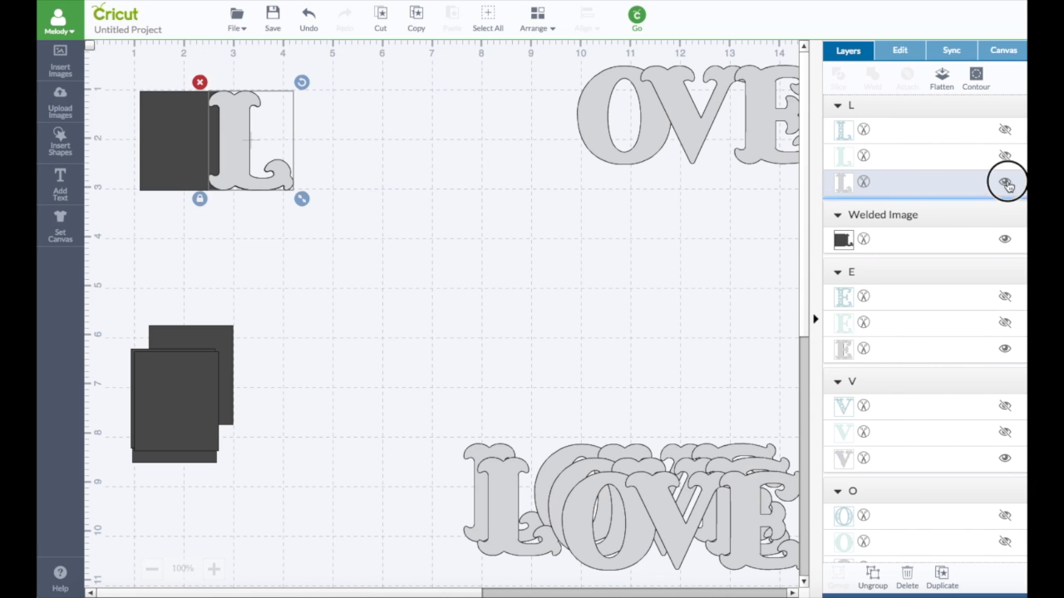
{"action": "left_click", "coordinate": [1005, 156]}
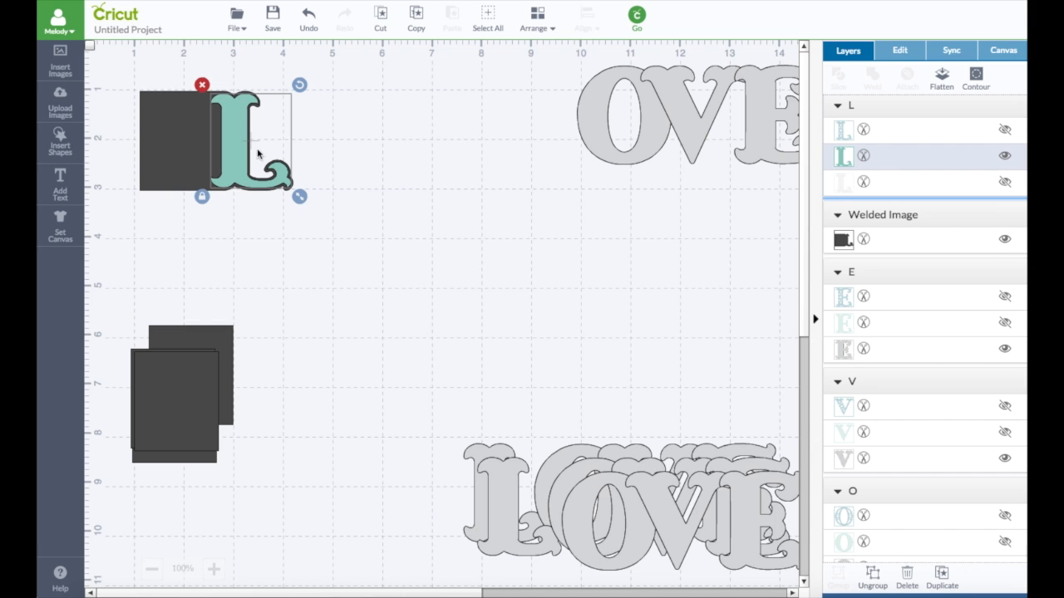
{"action": "left_click", "coordinate": [363, 172]}
- Place a dark rectangle beneath the welded shape, align their left edges, and move the teal L clear of both
{"action": "left_click_drag", "start_coordinate": [183, 391], "coordinate": [201, 261]}
{"action": "left_click", "coordinate": [303, 269]}
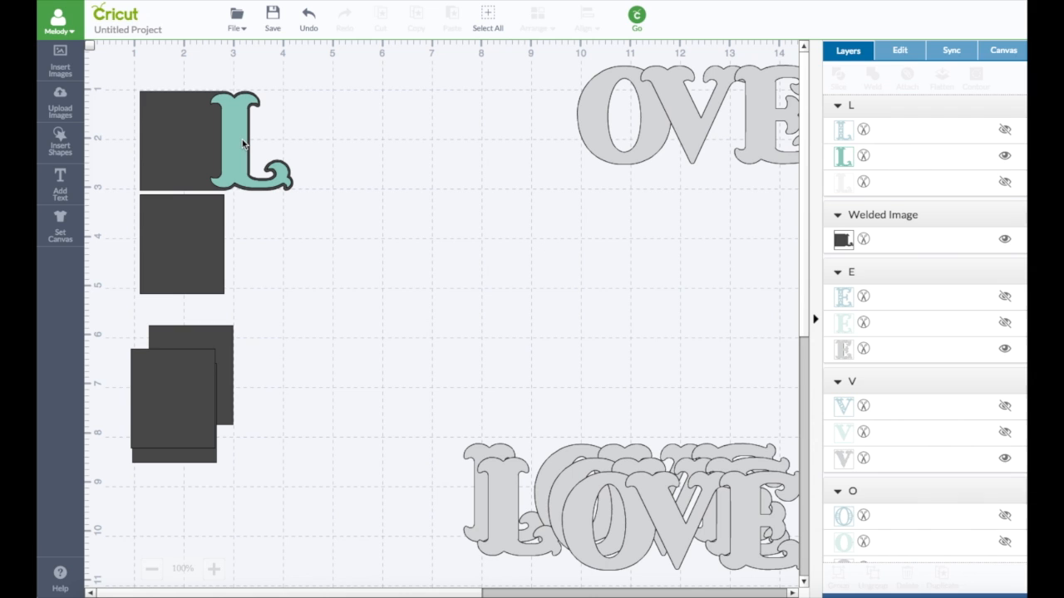
{"action": "left_click_drag", "start_coordinate": [125, 71], "coordinate": [301, 309]}
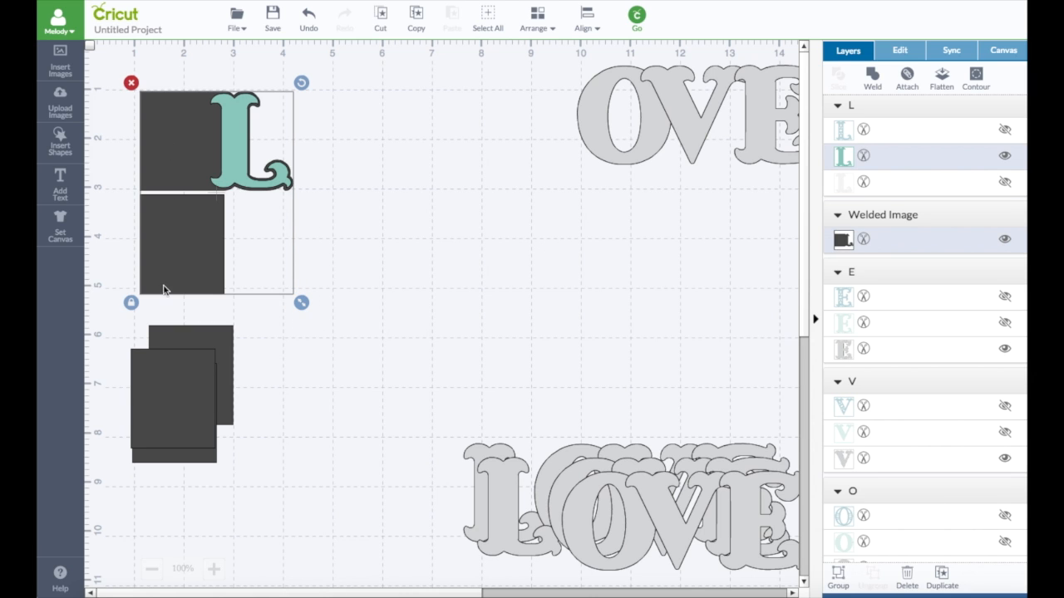
{"action": "left_click", "coordinate": [587, 20]}
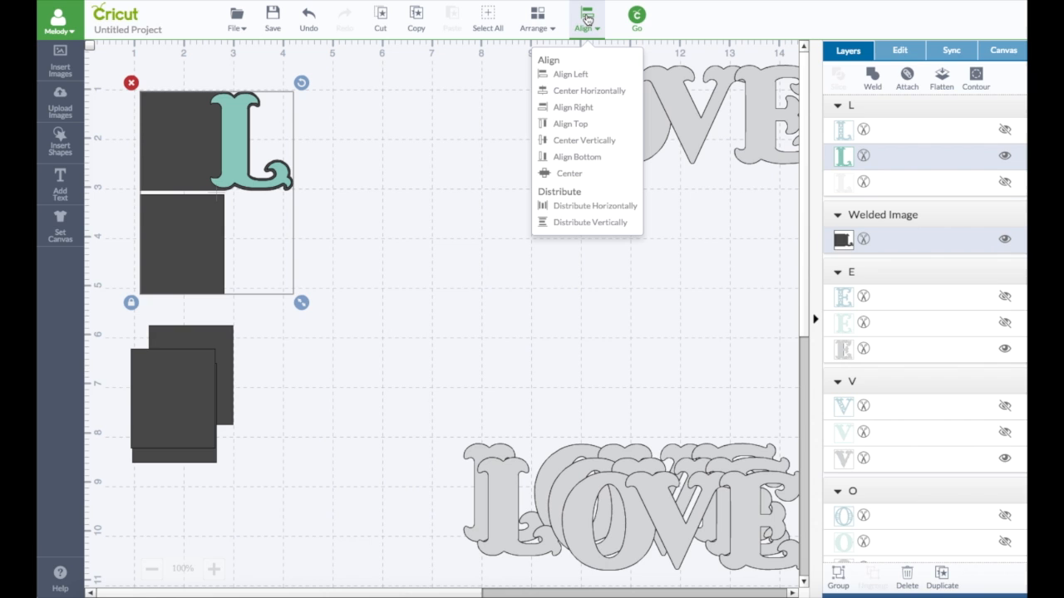
{"action": "left_click", "coordinate": [572, 76]}
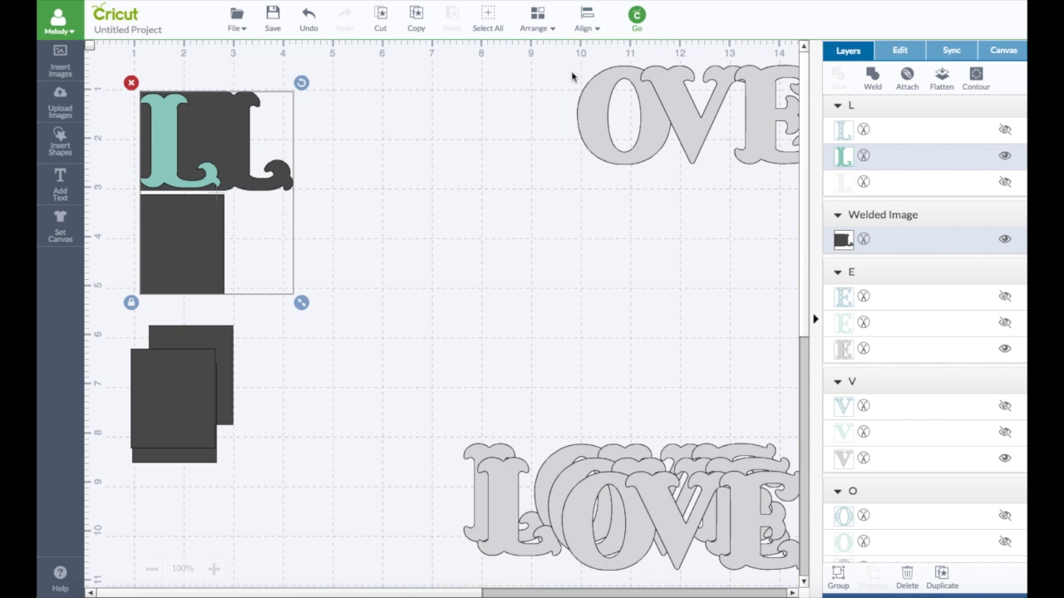
{"action": "left_click", "coordinate": [364, 172]}
{"action": "left_click_drag", "start_coordinate": [169, 154], "coordinate": [421, 100]}
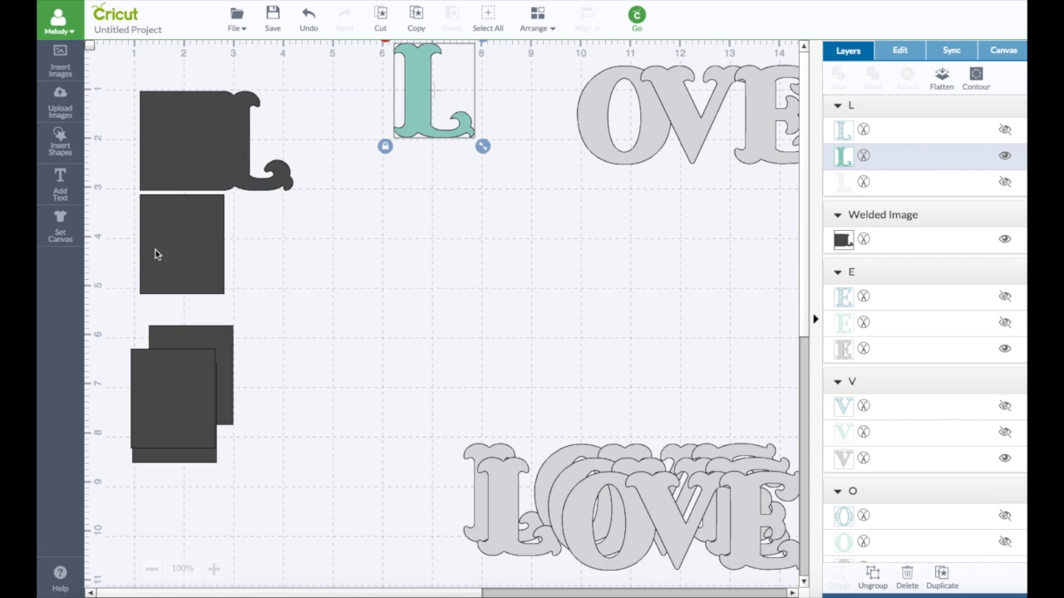
- Unlock the lower rectangle's proportions, widen it to about 3.12 in, and place the separate grey O over its right end
{"action": "left_click", "coordinate": [206, 256]}
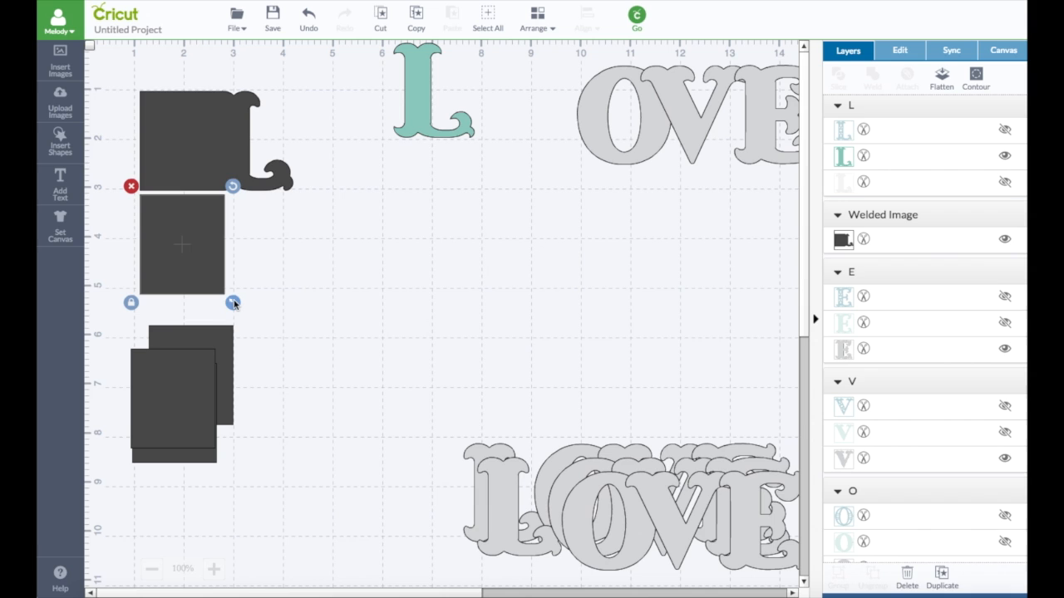
{"action": "mouse_move", "coordinate": [234, 304]}
{"action": "left_mouse_down"}
{"action": "mouse_move", "coordinate": [254, 305]}
{"action": "mouse_move", "coordinate": [241, 303]}
{"action": "left_mouse_up"}
{"action": "left_click", "coordinate": [130, 304]}
{"action": "left_click_drag", "start_coordinate": [233, 304], "coordinate": [287, 301]}
{"action": "left_click_drag", "start_coordinate": [595, 142], "coordinate": [264, 267]}
{"action": "left_click_drag", "start_coordinate": [297, 301], "coordinate": [307, 306]}
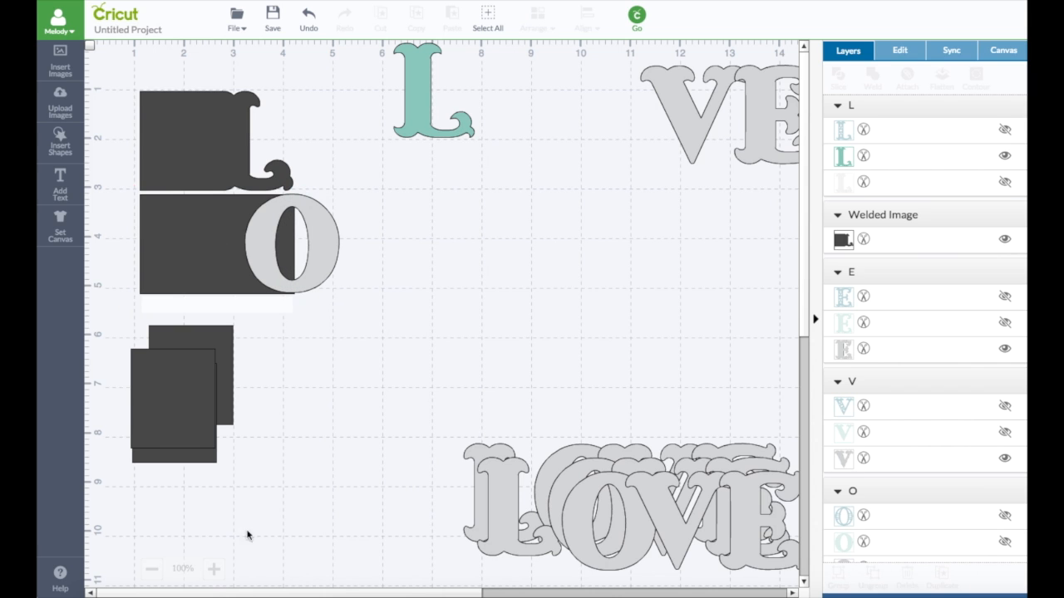
- Set the height of the grey O overlapping the rectangle to 2 in, keeping its proportions locked
{"action": "left_click", "coordinate": [213, 569]}
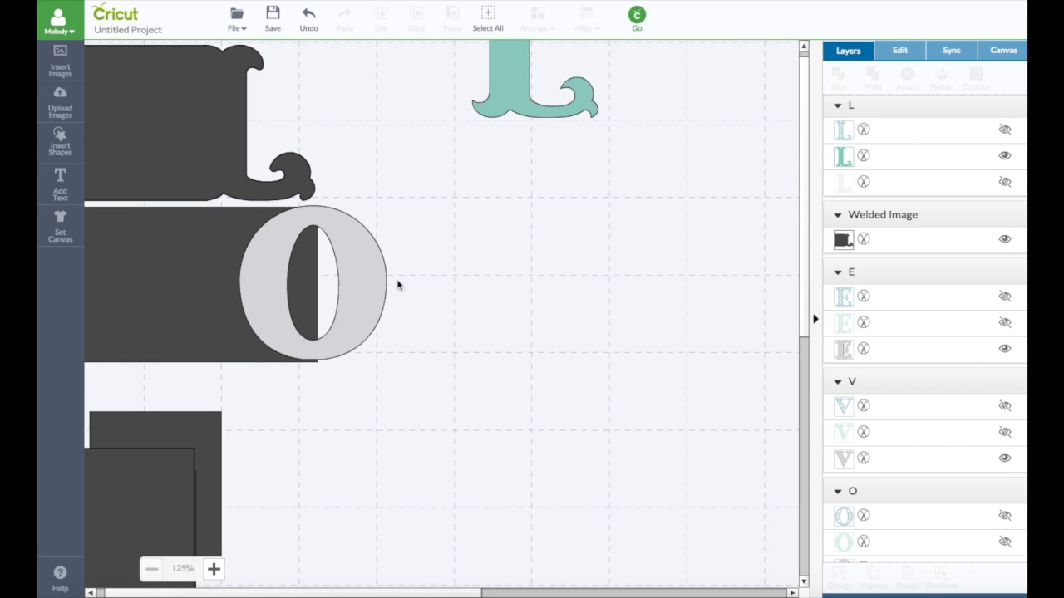
{"action": "left_click", "coordinate": [361, 271]}
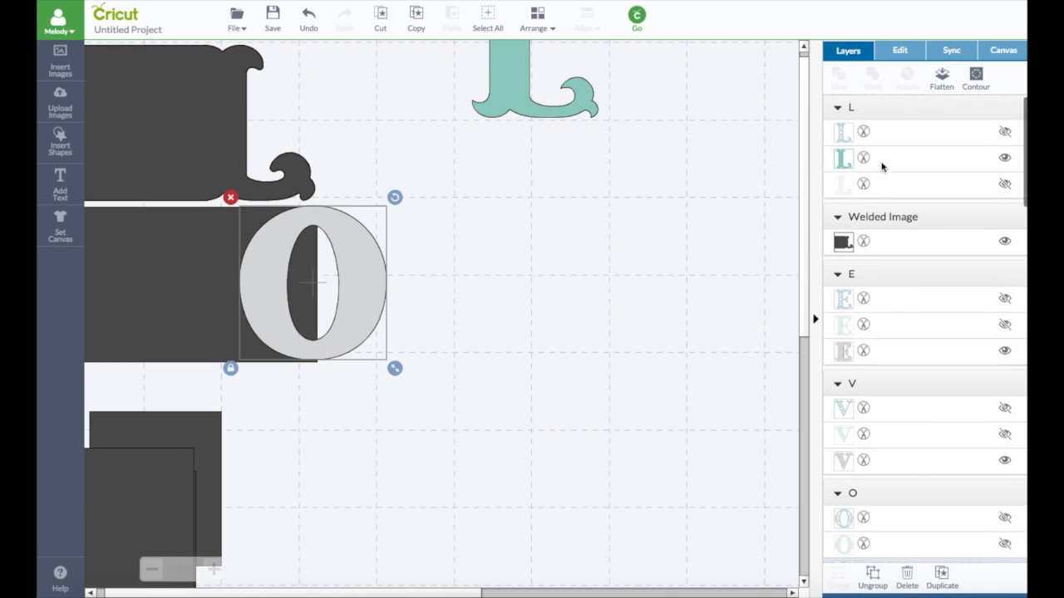
{"action": "scroll", "coordinate": [883, 167], "scroll_direction": "down", "scroll_amount": 5}
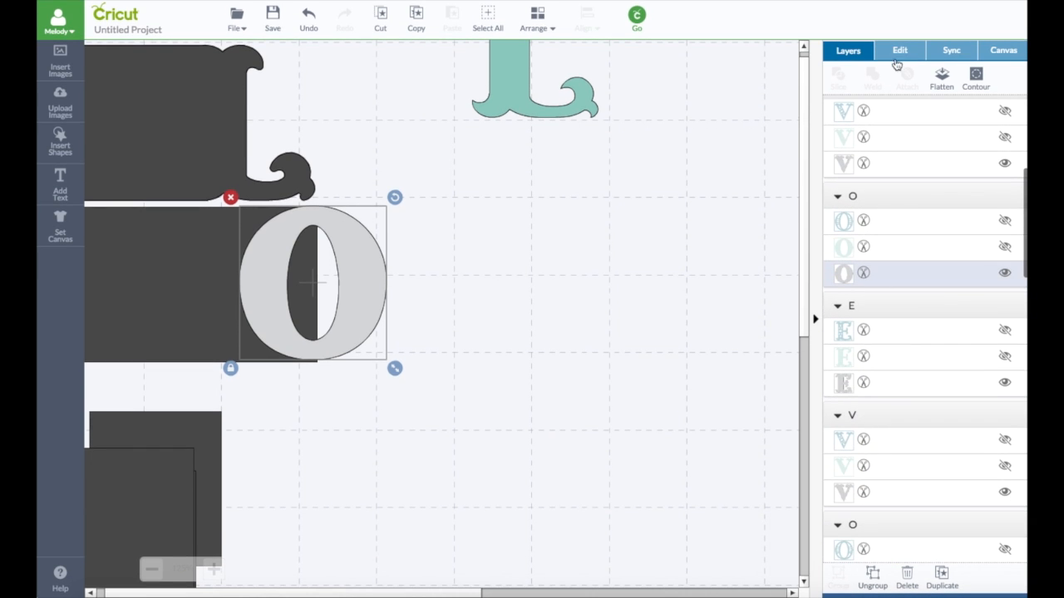
{"action": "left_click", "coordinate": [898, 53]}
{"action": "double_click", "coordinate": [853, 133]}
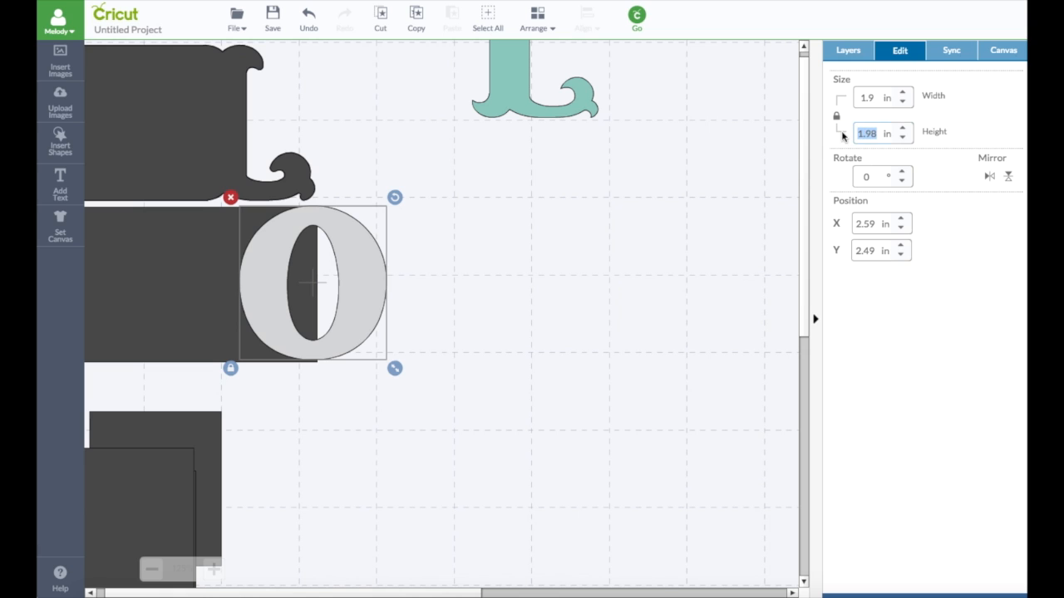
{"action": "type", "text": "2."}
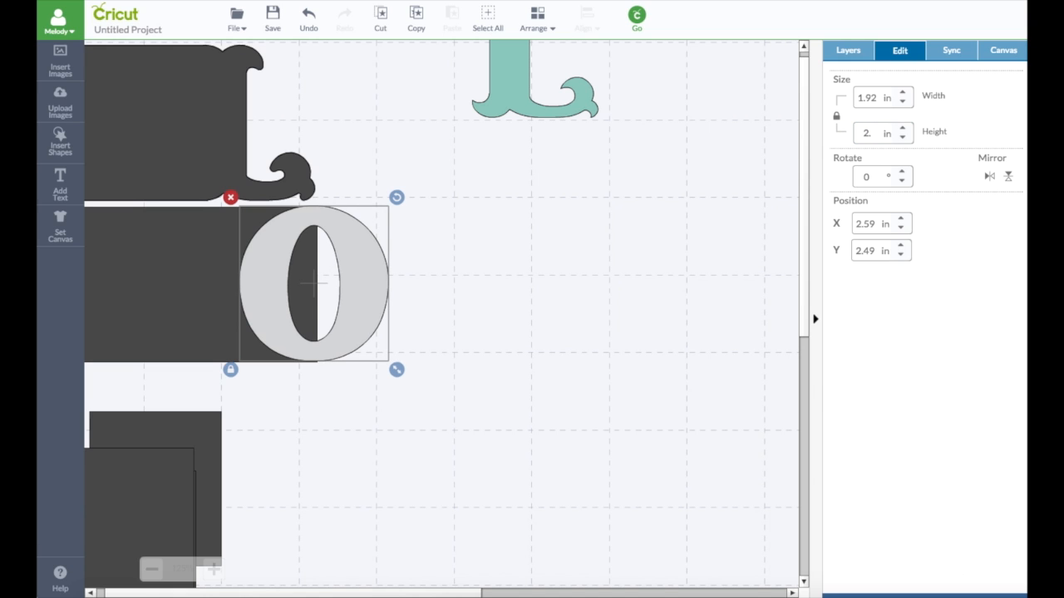
{"action": "left_click", "coordinate": [493, 232]}
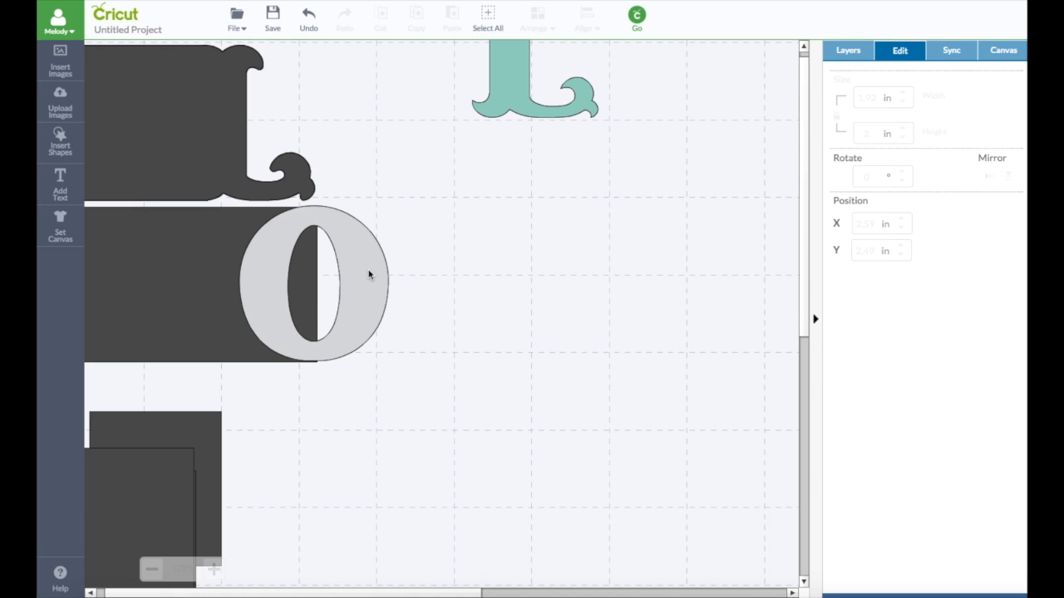
- Set the lower rectangle's height to 2.00 in and move the O level with it, at about X 2.62, Y 2.5 in
{"action": "left_click", "coordinate": [194, 260]}
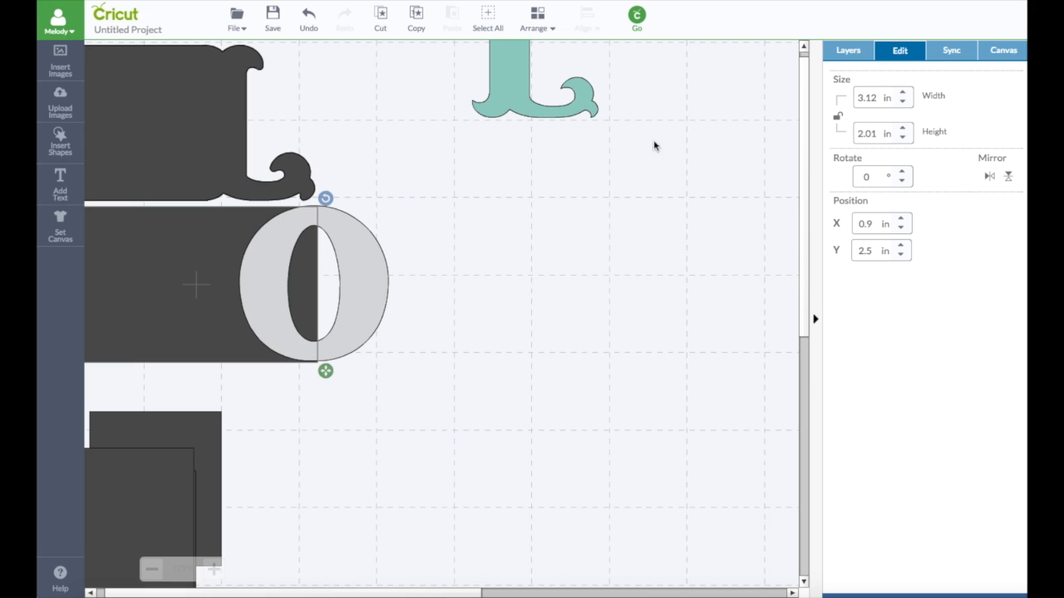
{"action": "left_click", "coordinate": [870, 134]}
{"action": "key", "text": "Return"}
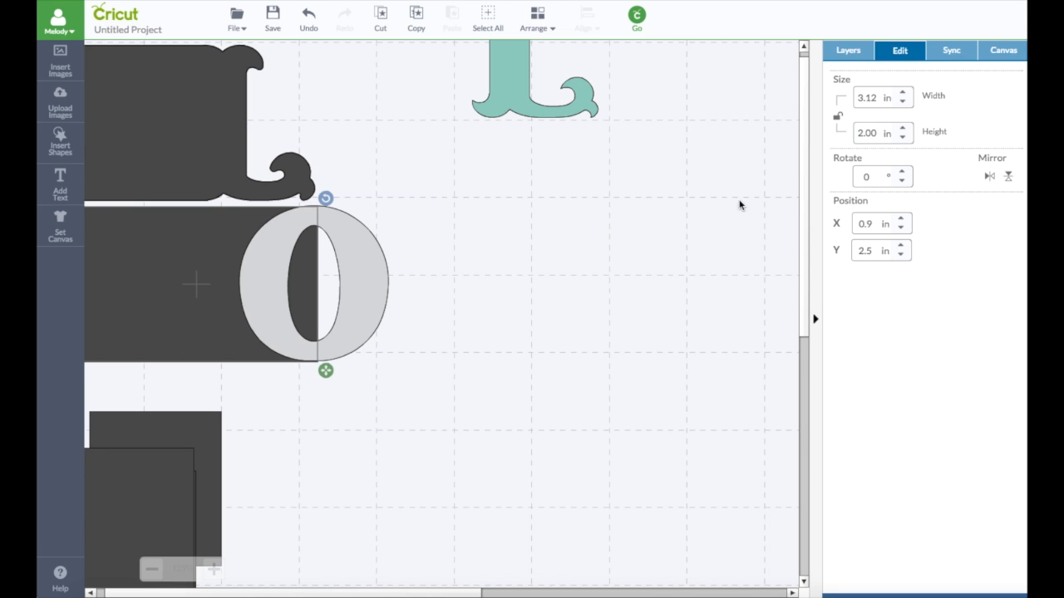
{"action": "left_click_drag", "start_coordinate": [380, 294], "coordinate": [382, 296]}
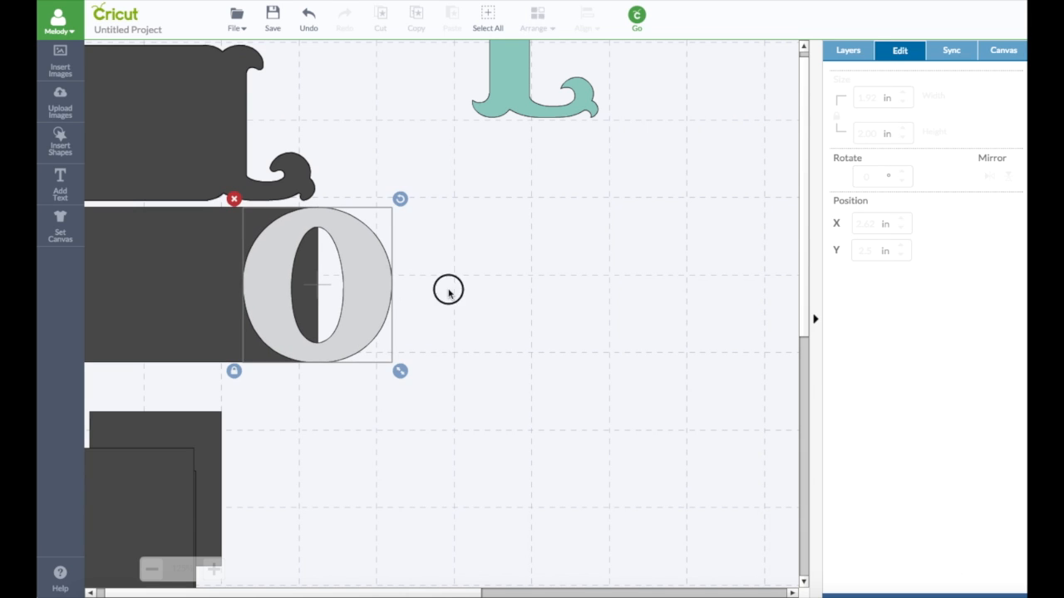
{"action": "left_click", "coordinate": [447, 292]}
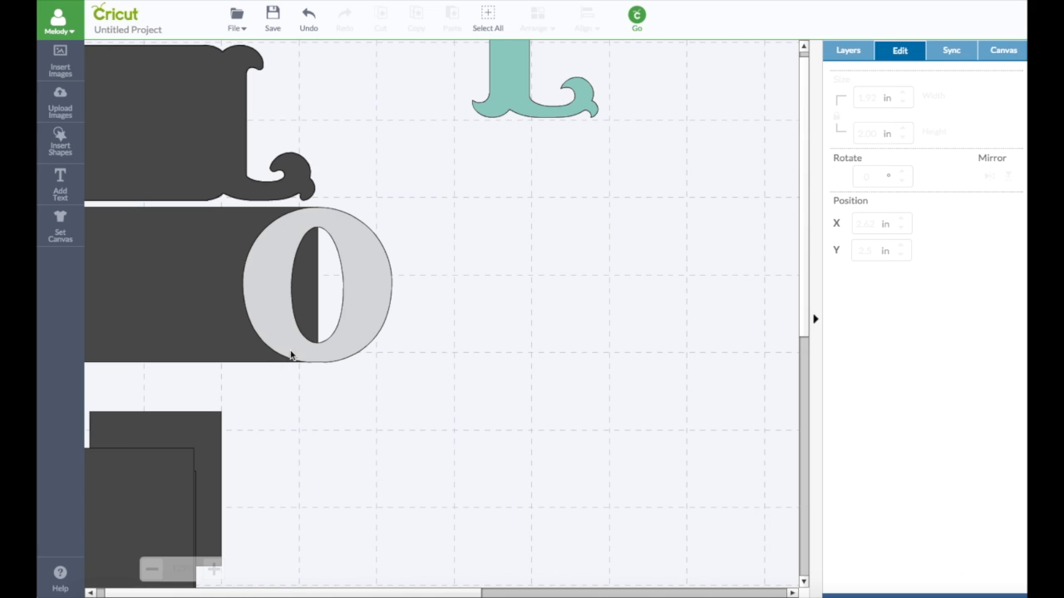
- Slice the wide rectangle and the overlapping O
{"action": "left_click", "coordinate": [223, 282]}
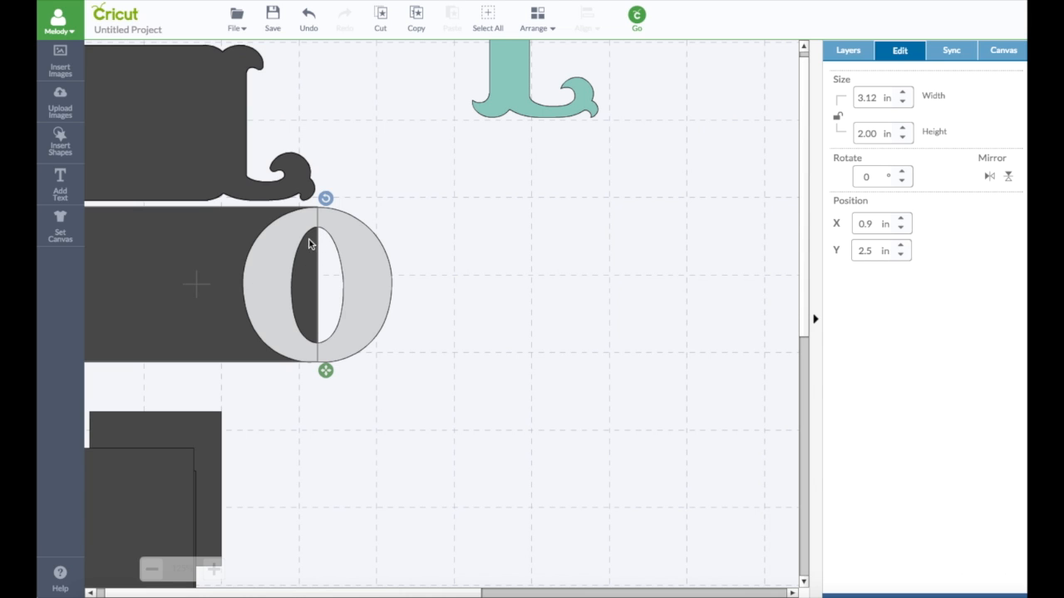
{"action": "left_click", "coordinate": [366, 273], "text": "shift"}
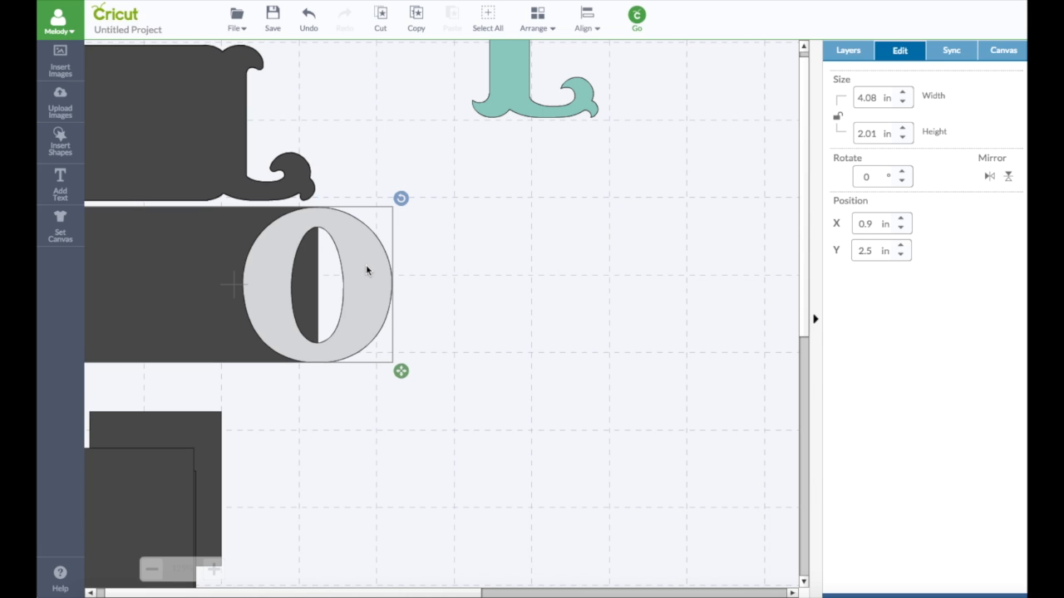
{"action": "left_click", "coordinate": [851, 52]}
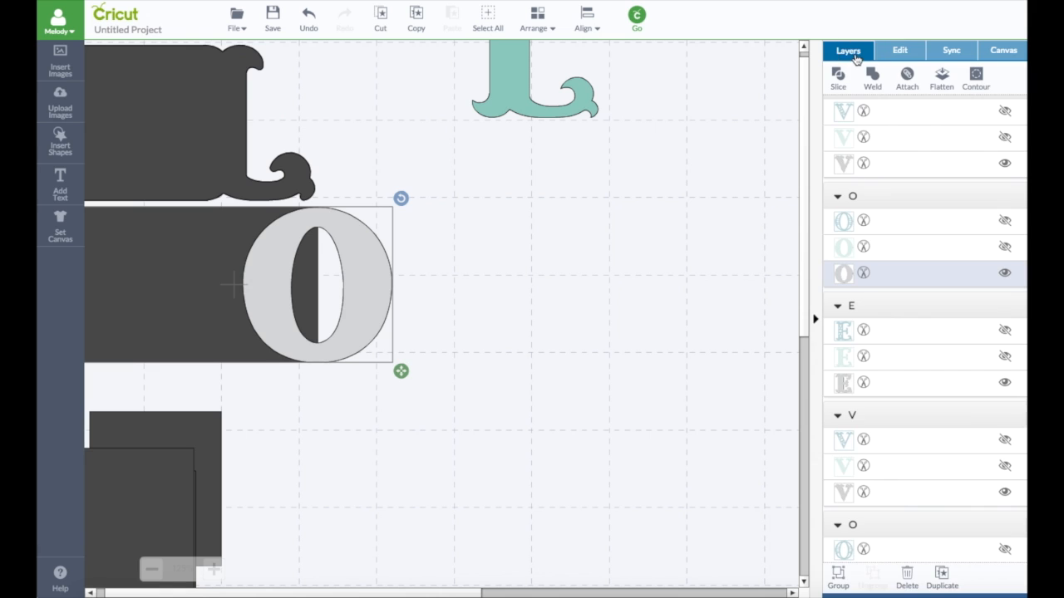
{"action": "left_click", "coordinate": [839, 77]}
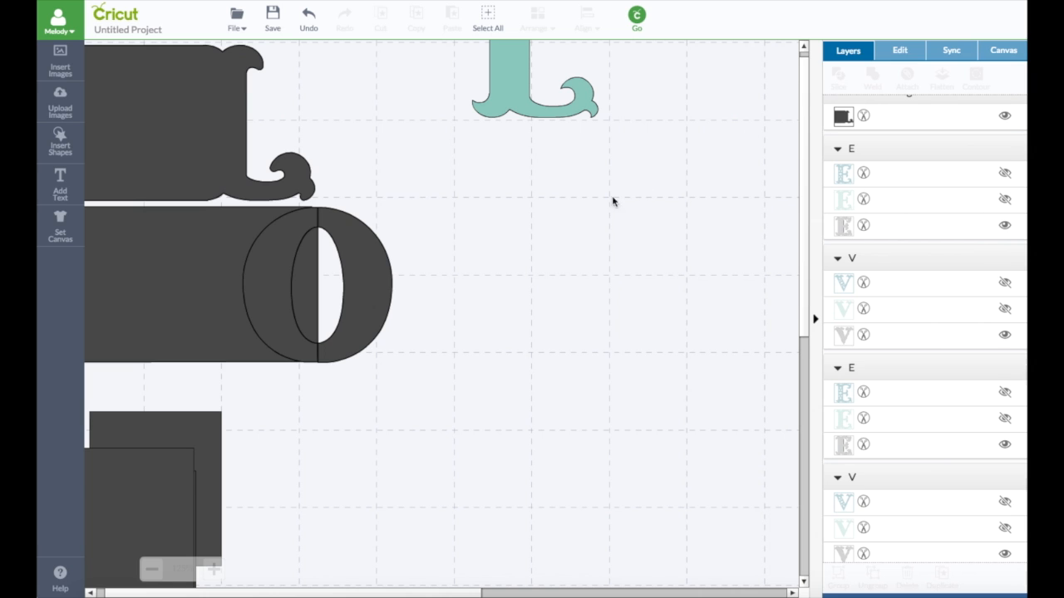
- Pull both sliced halves of the O away to the right and nudge the small half-moon piece slightly off the cut rectangle
{"action": "left_click_drag", "start_coordinate": [346, 296], "coordinate": [530, 287]}
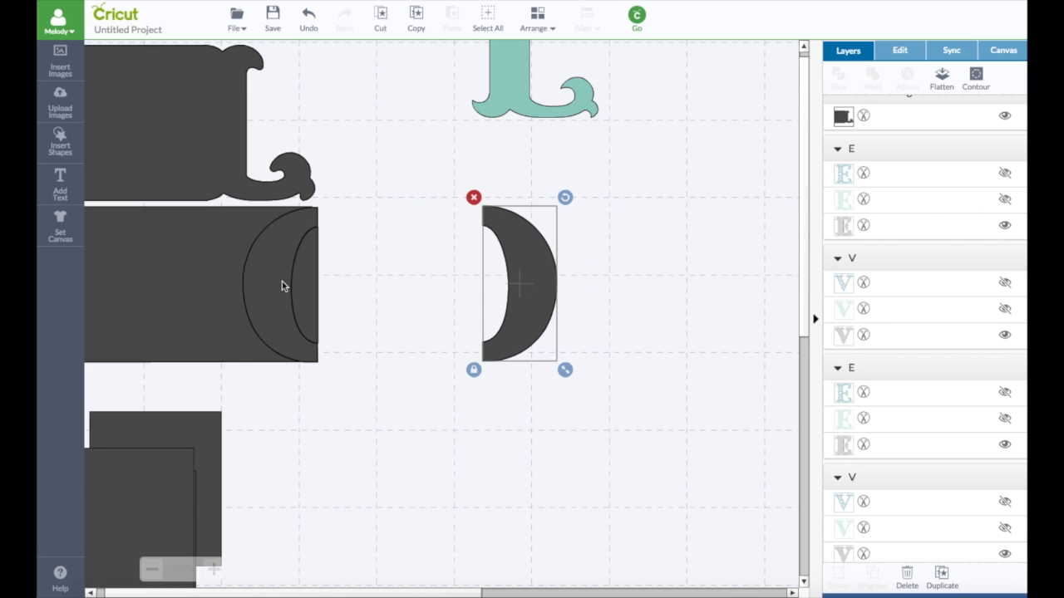
{"action": "left_click_drag", "start_coordinate": [280, 287], "coordinate": [513, 277]}
{"action": "left_click_drag", "start_coordinate": [313, 276], "coordinate": [321, 279]}
{"action": "left_click", "coordinate": [233, 457]}
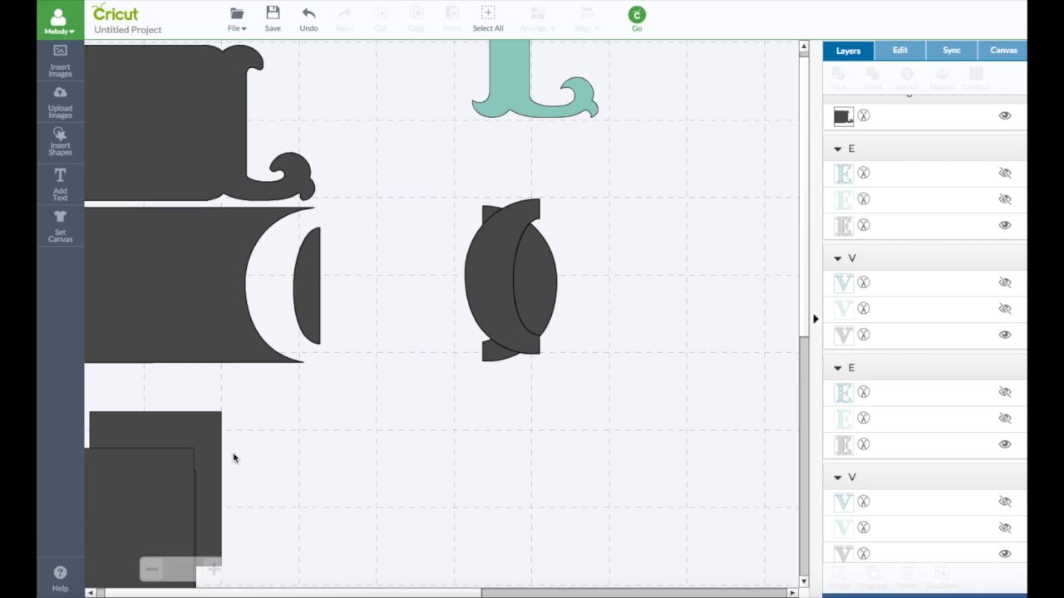
- Cover the leftover half-moon piece with a shrunken square from the lower stack and slice it out of the curved-cut rectangle
{"action": "left_click_drag", "start_coordinate": [166, 491], "coordinate": [407, 248]}
{"action": "left_click_drag", "start_coordinate": [444, 370], "coordinate": [359, 332]}
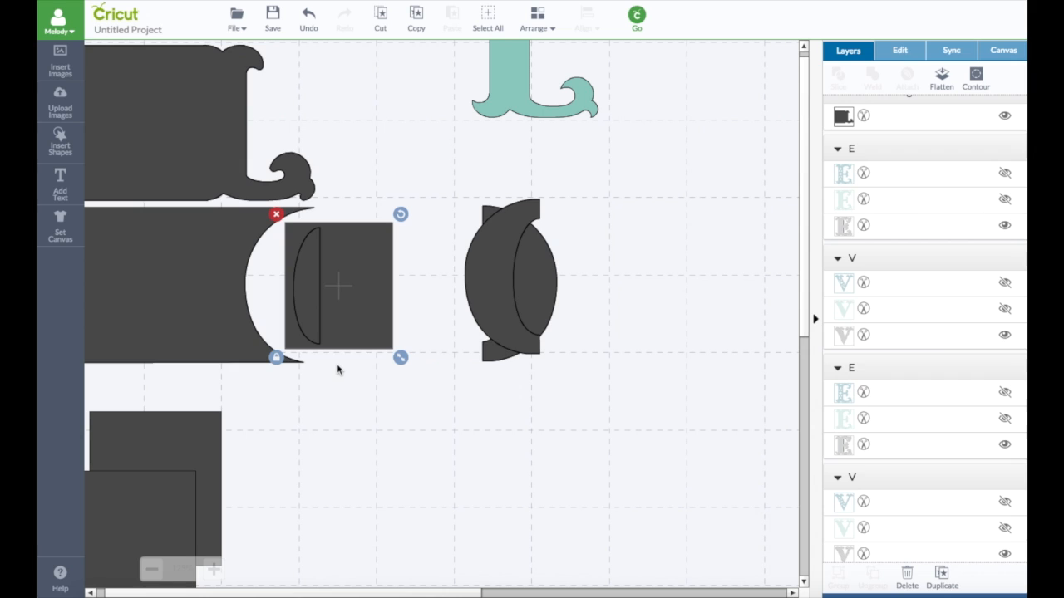
{"action": "left_click", "coordinate": [198, 279], "text": "shift"}
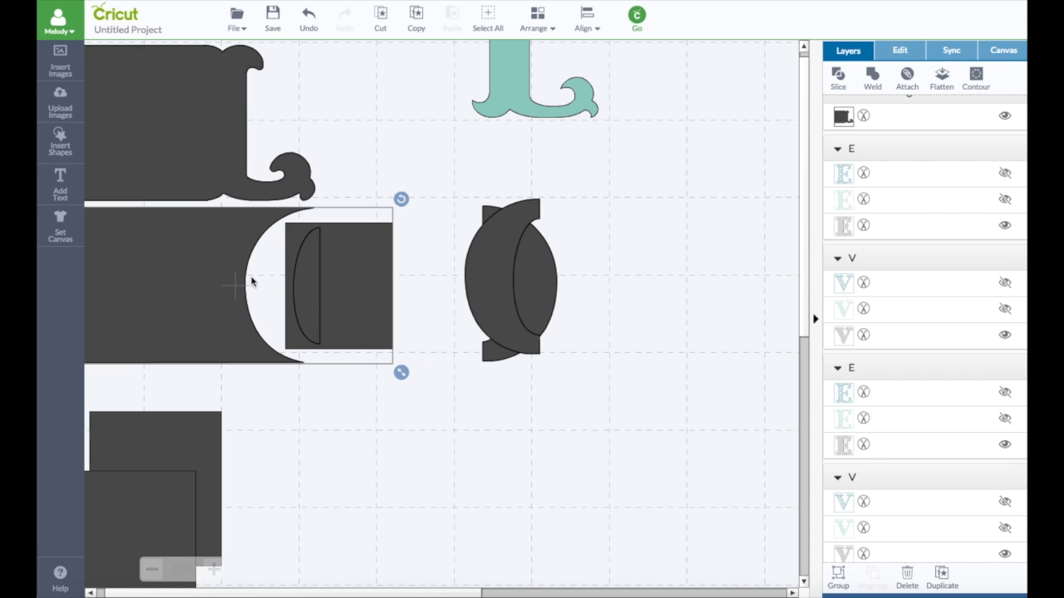
{"action": "left_click", "coordinate": [841, 81]}
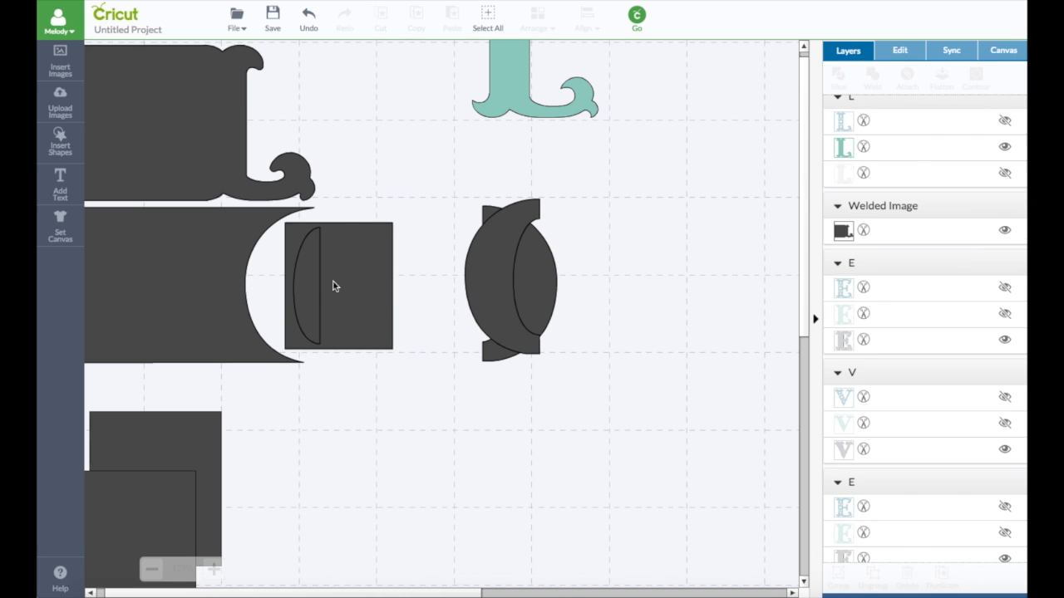
- Gather the leftover square and half-moon pieces with the sliced O halves and delete them all
{"action": "left_click_drag", "start_coordinate": [335, 285], "coordinate": [512, 266]}
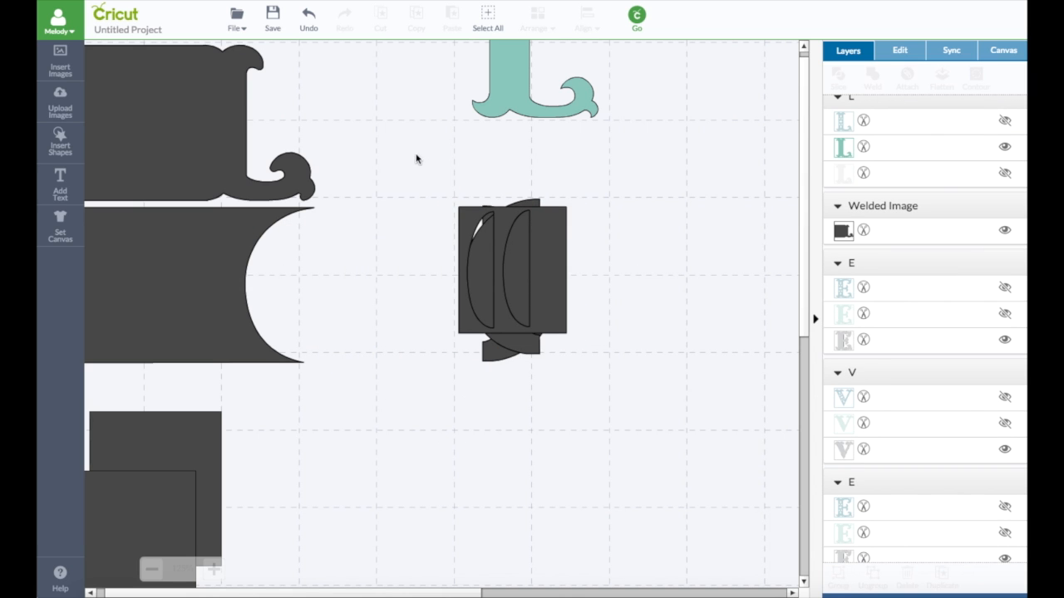
{"action": "left_click_drag", "start_coordinate": [416, 158], "coordinate": [619, 413]}
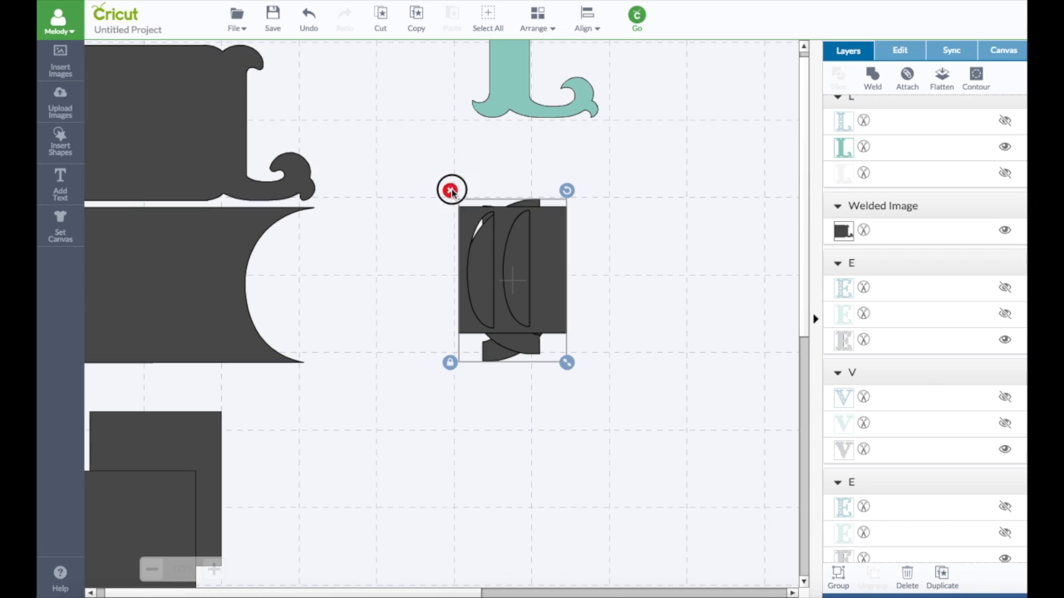
{"action": "left_click", "coordinate": [450, 190]}
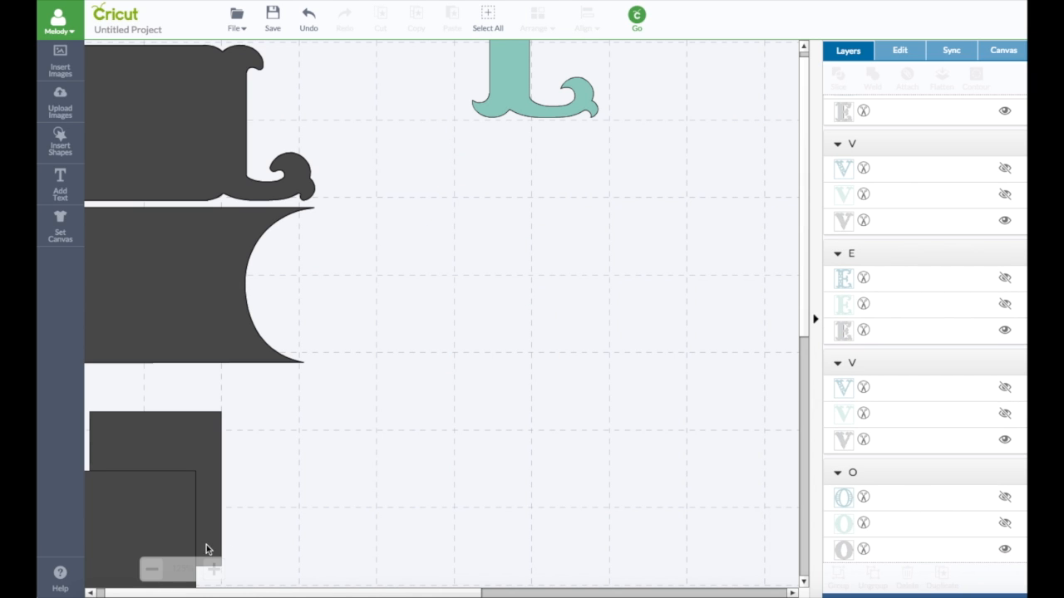
- Move a grey O from the LOVE letter stack into the rectangle's curved cut and line it up with the edge
{"action": "left_click", "coordinate": [152, 570]}
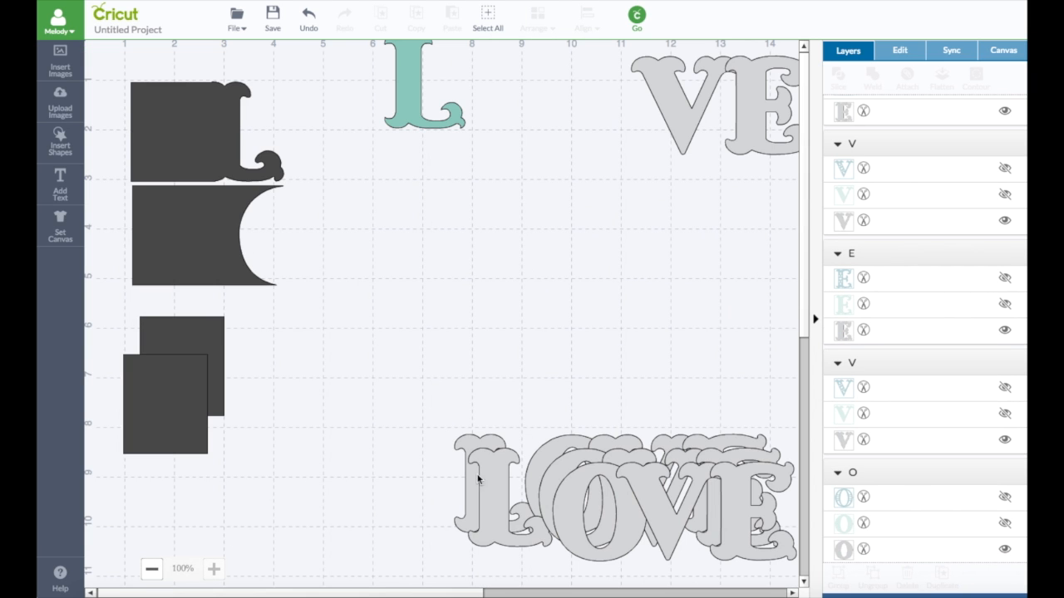
{"action": "left_click_drag", "start_coordinate": [571, 497], "coordinate": [259, 219]}
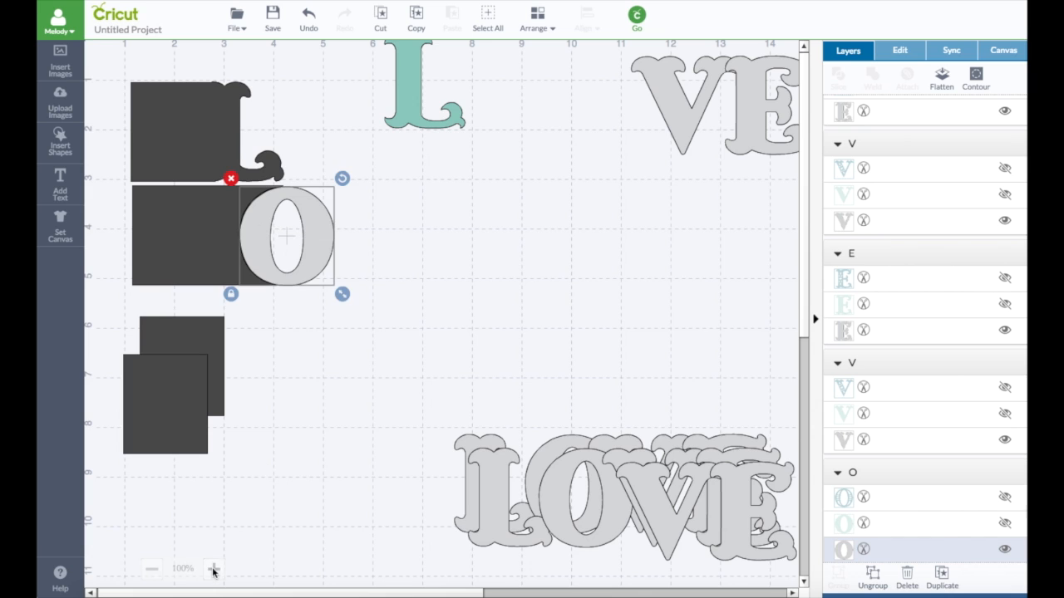
{"action": "left_click", "coordinate": [213, 569]}
{"action": "left_click_drag", "start_coordinate": [351, 269], "coordinate": [347, 270]}
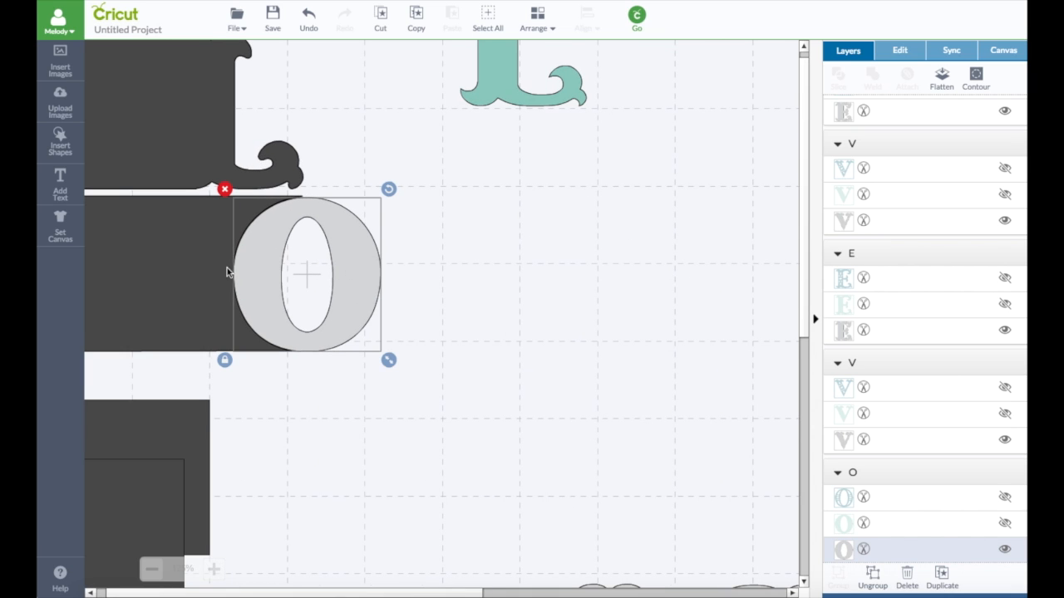
- Recolour the sliced rectangle to purple (#b08fc2)
{"action": "left_click", "coordinate": [198, 276]}
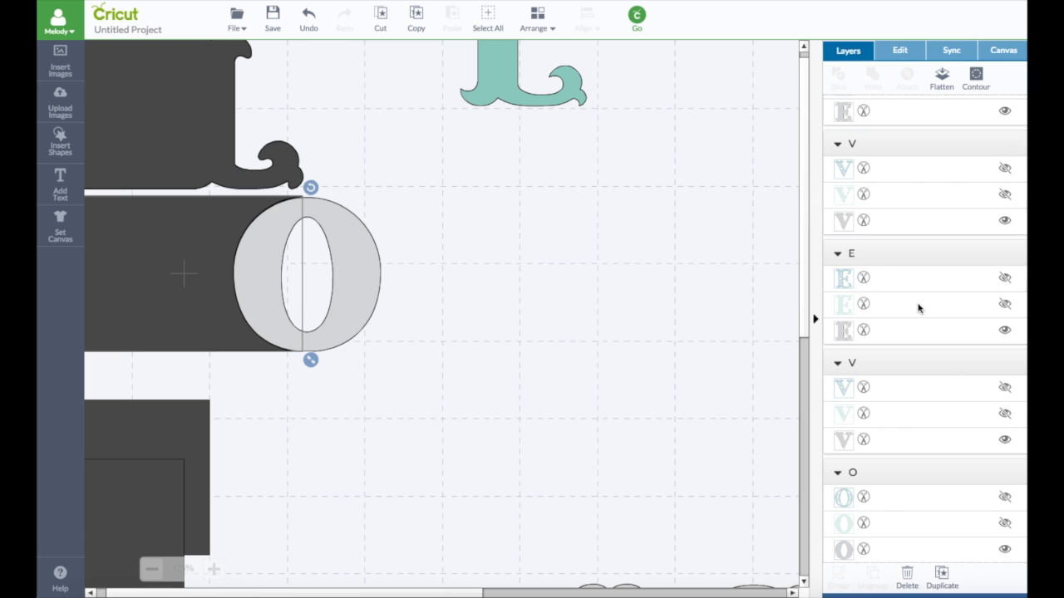
{"action": "scroll", "coordinate": [918, 306], "scroll_direction": "down", "scroll_amount": 5}
{"action": "scroll", "coordinate": [919, 307], "scroll_direction": "down", "scroll_amount": 2}
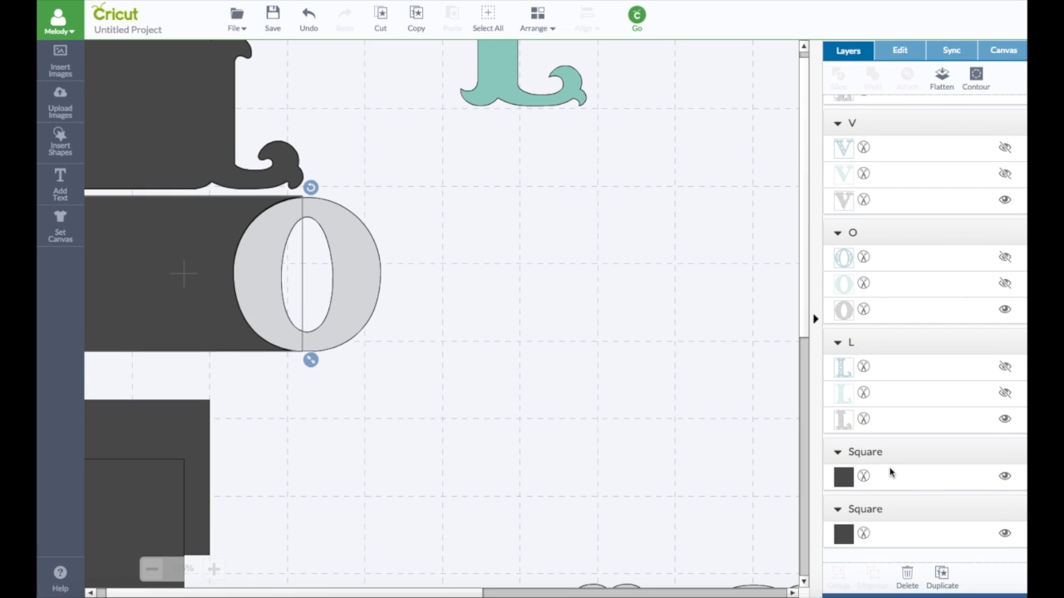
{"action": "scroll", "coordinate": [889, 472], "scroll_direction": "up", "scroll_amount": 3}
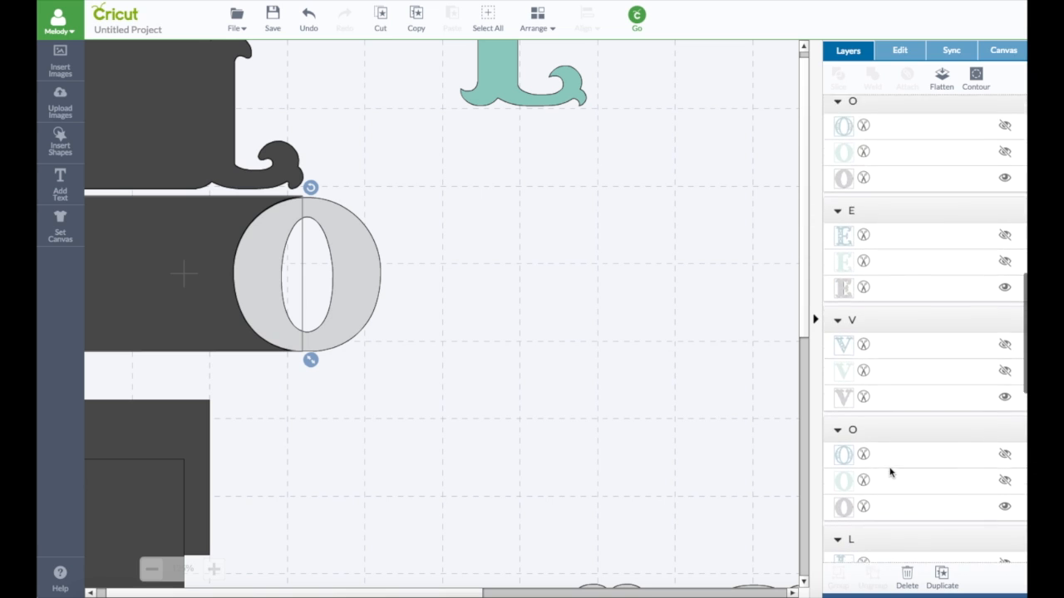
{"action": "scroll", "coordinate": [889, 472], "scroll_direction": "up", "scroll_amount": 5}
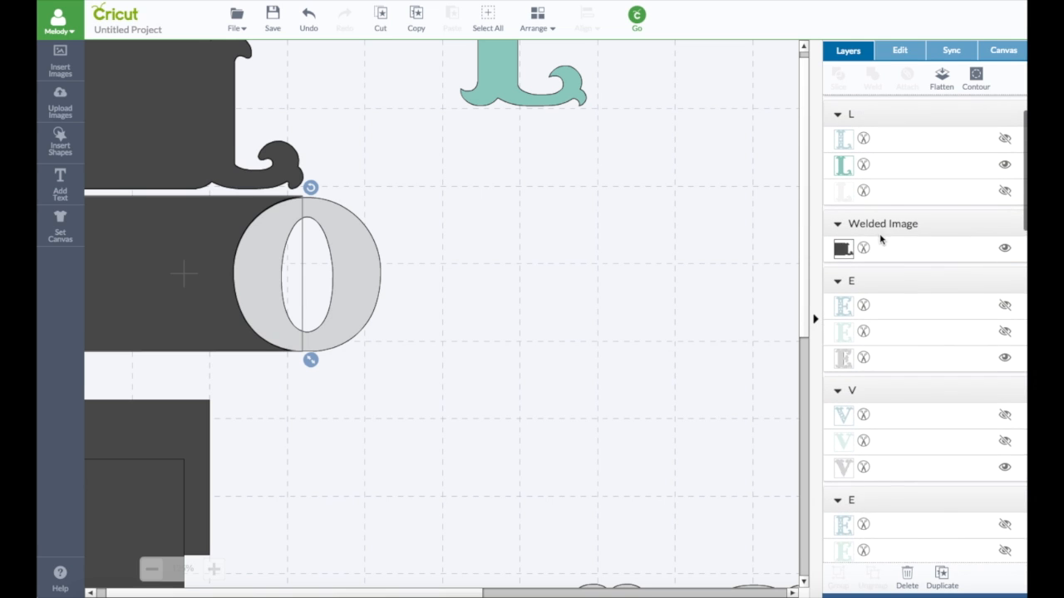
{"action": "scroll", "coordinate": [881, 237], "scroll_direction": "up", "scroll_amount": 1}
{"action": "left_click", "coordinate": [862, 133]}
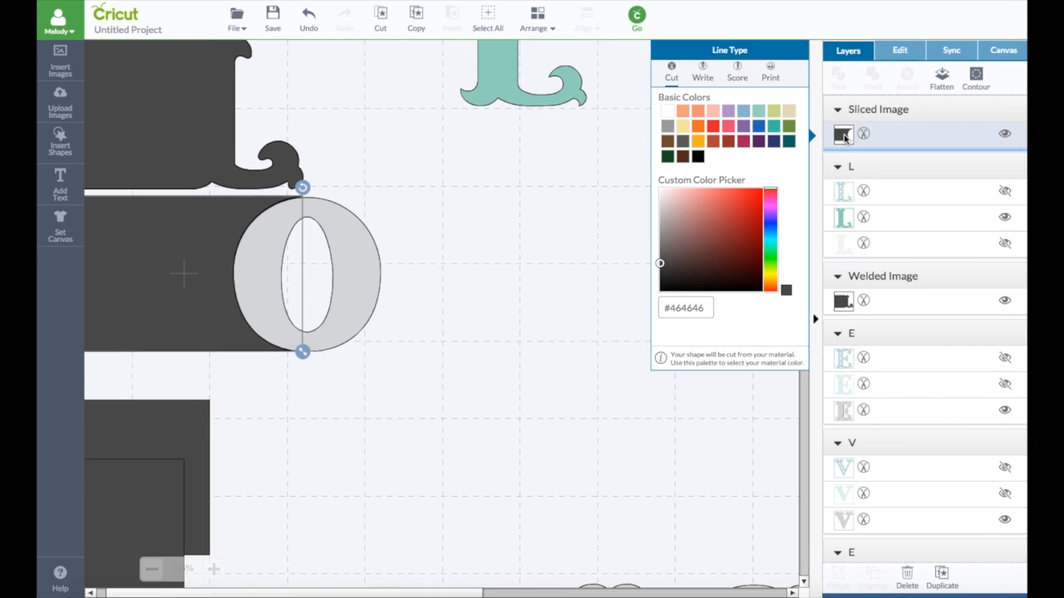
{"action": "left_click", "coordinate": [728, 110]}
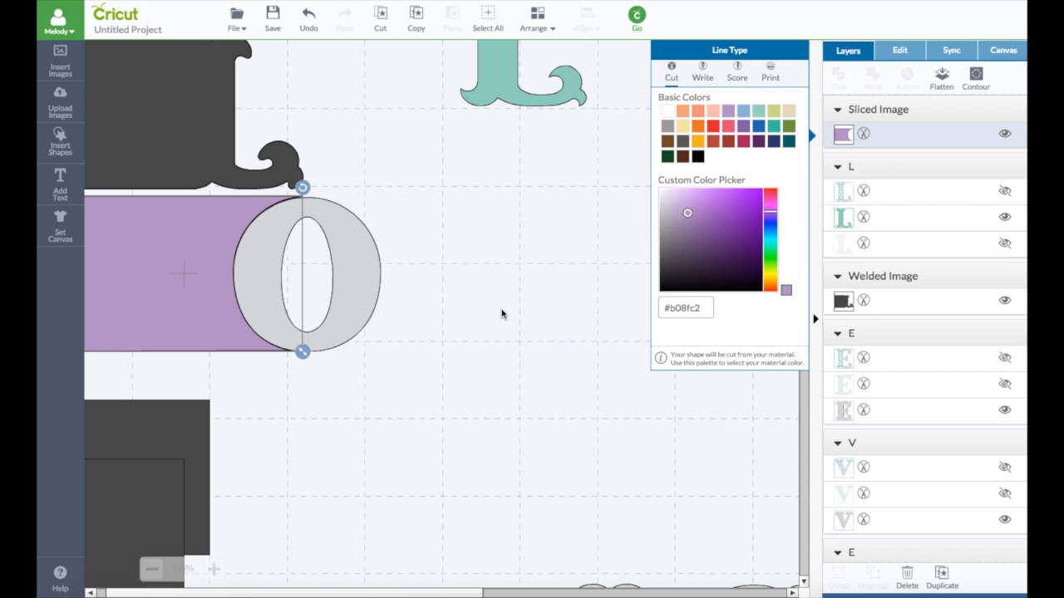
{"action": "left_click", "coordinate": [442, 288]}
- Try welding the nudged grey O to the purple rectangle, and undo the weld
{"action": "left_click_drag", "start_coordinate": [354, 250], "coordinate": [342, 254]}
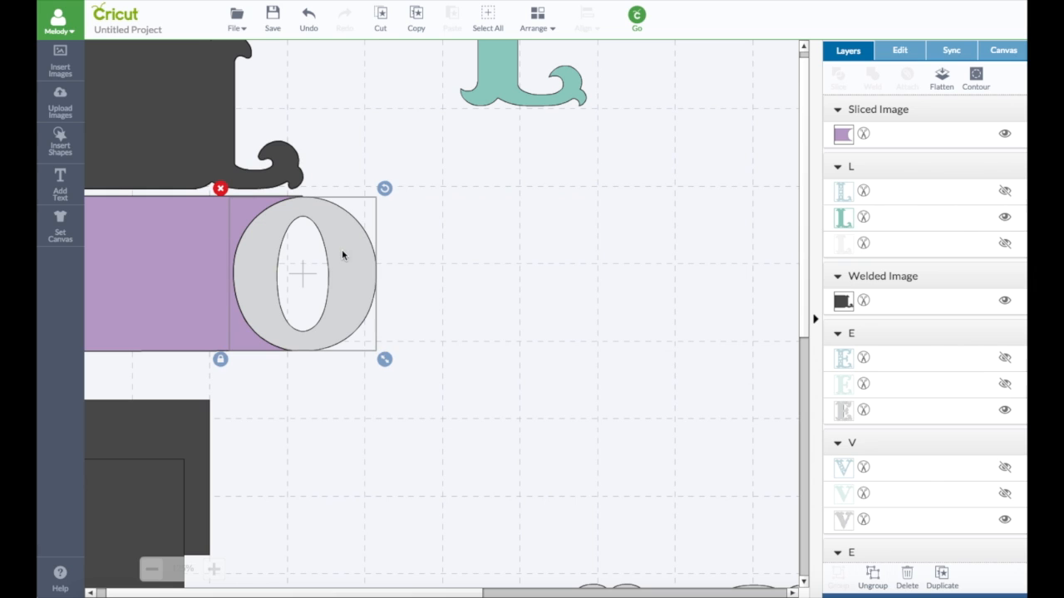
{"action": "left_click", "coordinate": [147, 253], "text": "shift"}
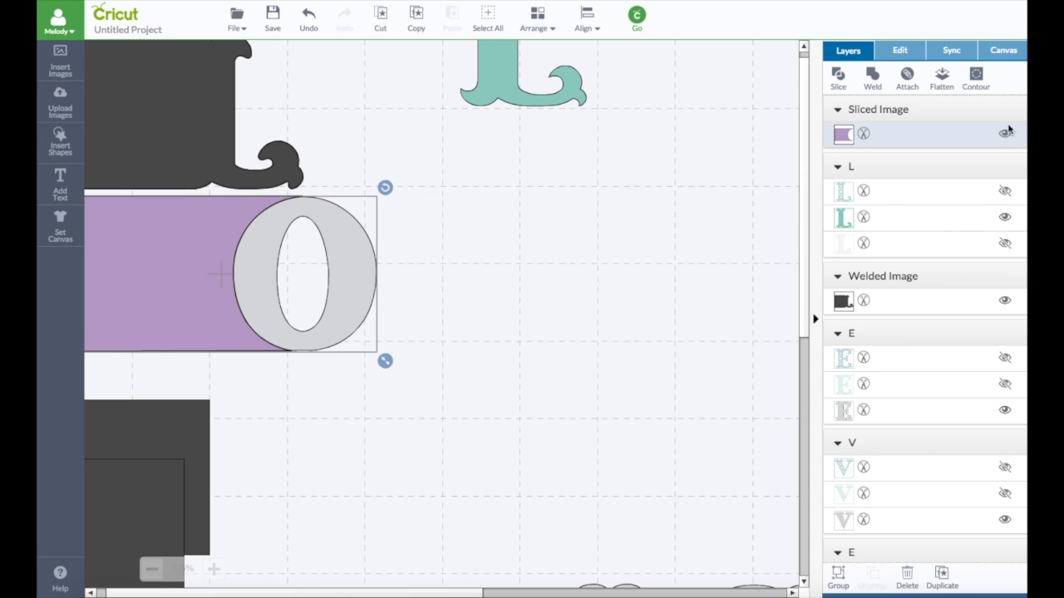
{"action": "left_click", "coordinate": [874, 77]}
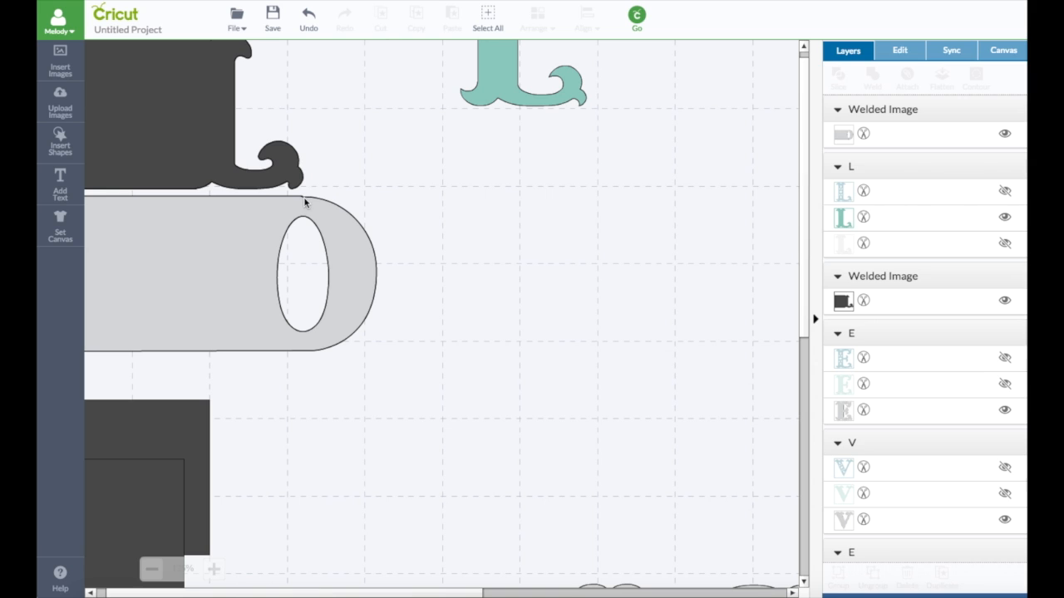
{"action": "left_click", "coordinate": [312, 18]}
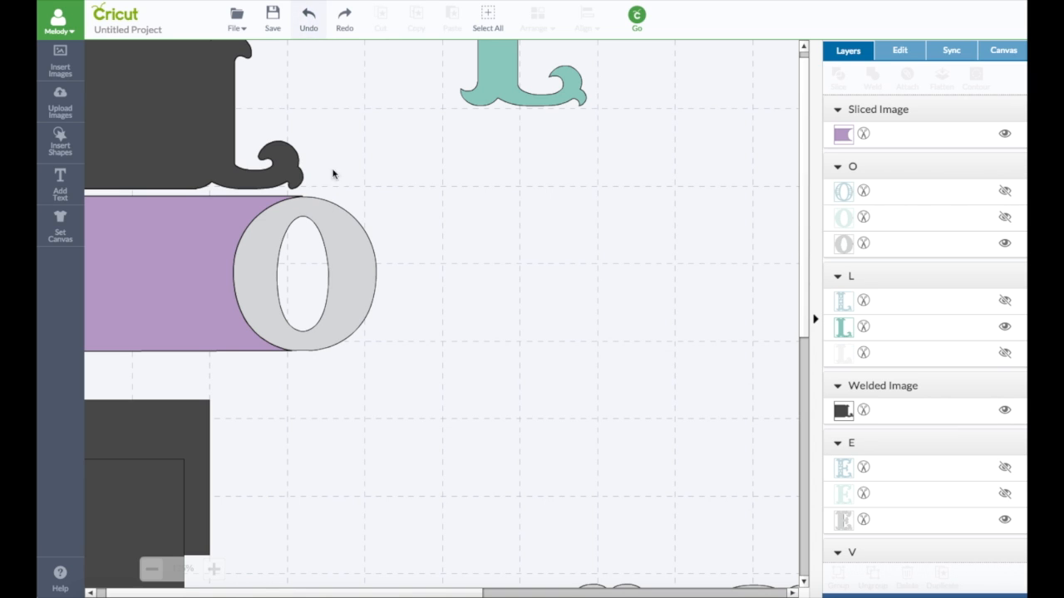
- Set the grey O's height to 2 in and align it with the purple rectangle at about X 2.59, Y 2.5 in
{"action": "left_click", "coordinate": [336, 221]}
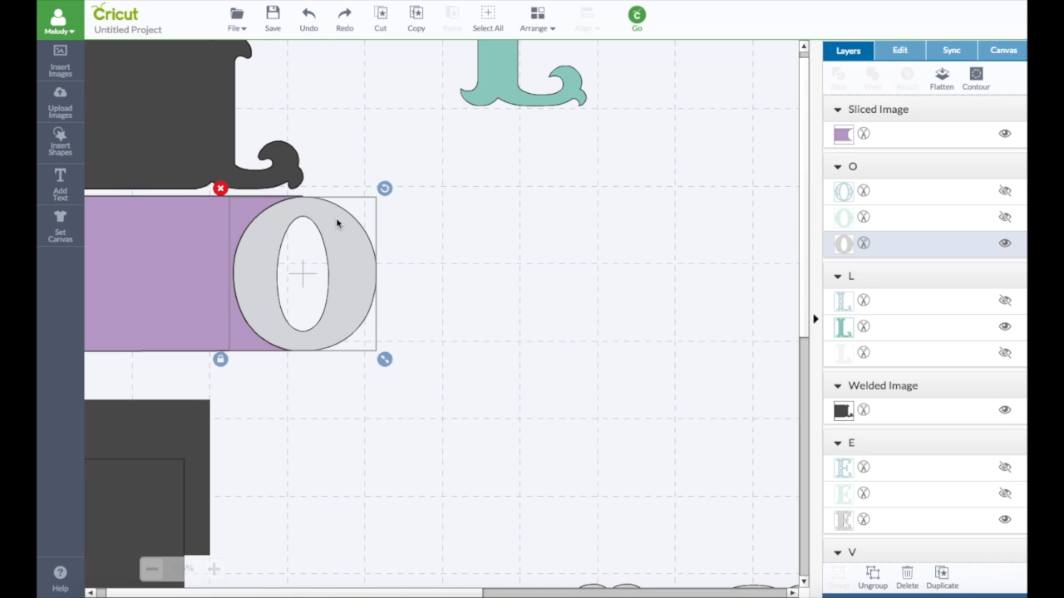
{"action": "left_click", "coordinate": [900, 51]}
{"action": "double_click", "coordinate": [867, 133]}
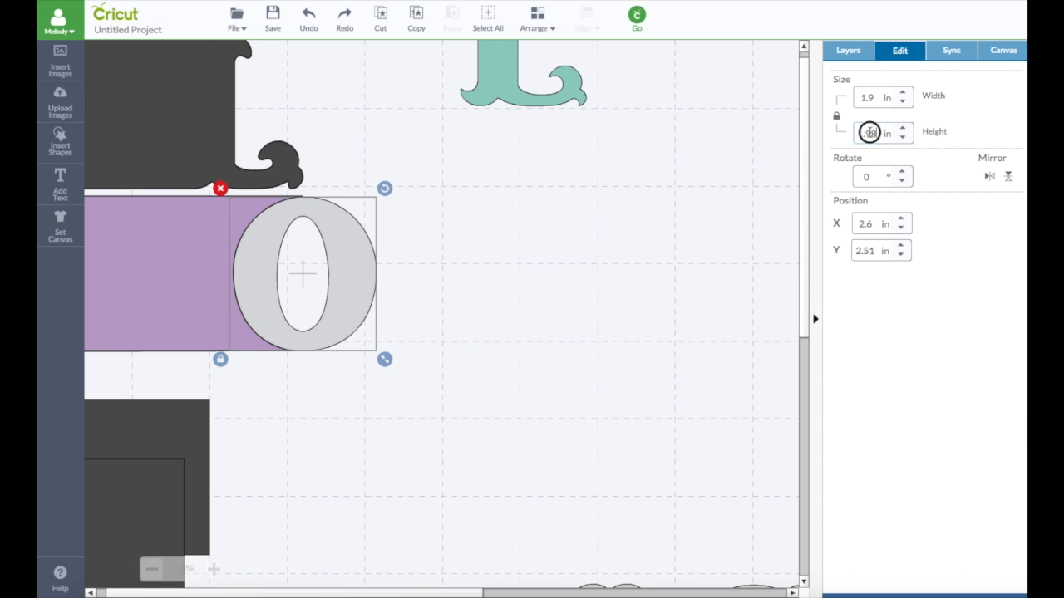
{"action": "type", "text": "2."}
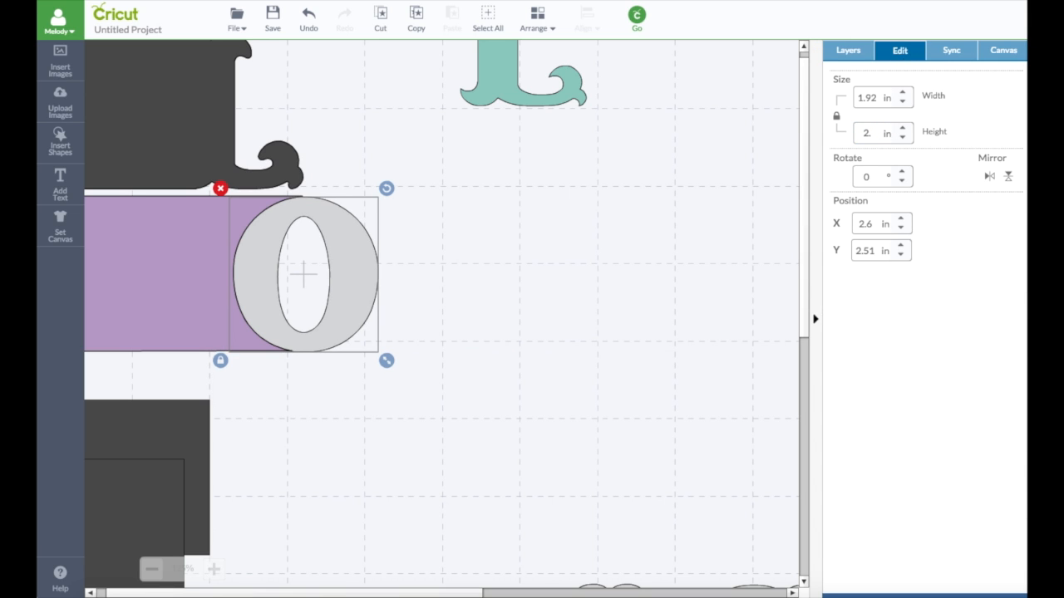
{"action": "left_click", "coordinate": [472, 238]}
{"action": "left_click", "coordinate": [364, 267]}
{"action": "left_click_drag", "start_coordinate": [364, 269], "coordinate": [364, 269]}
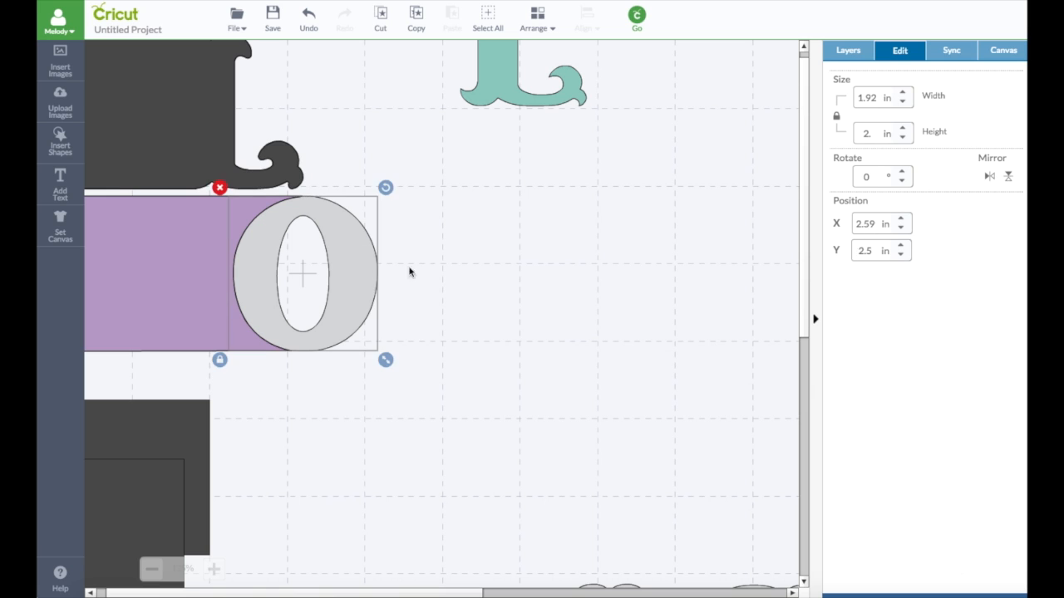
{"action": "left_click", "coordinate": [445, 273]}
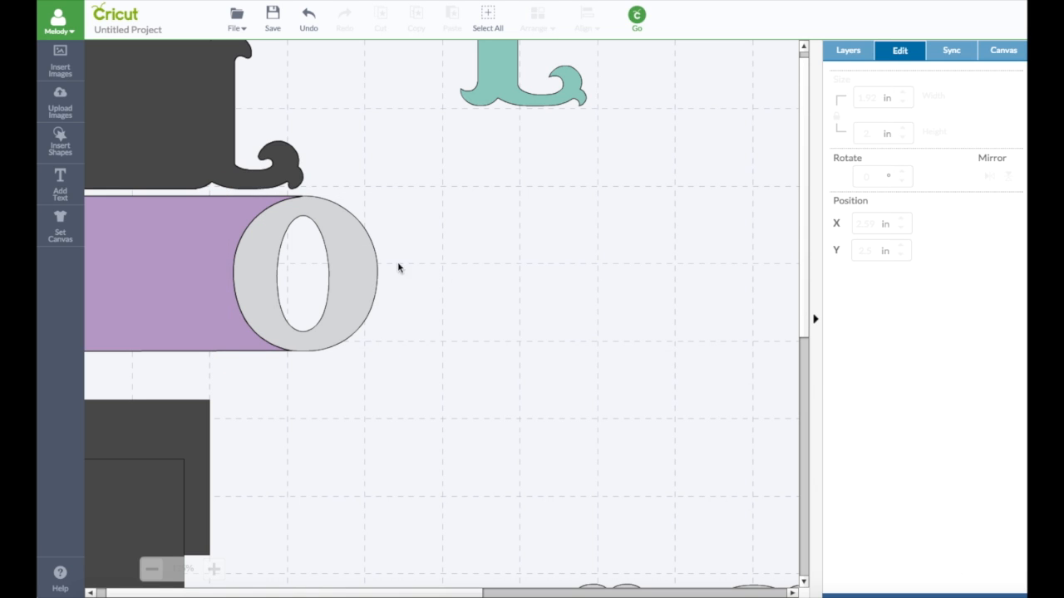
- Weld the grey O and the purple rectangle into one shape
{"action": "left_click", "coordinate": [355, 242]}
{"action": "left_click", "coordinate": [184, 250], "text": "shift"}
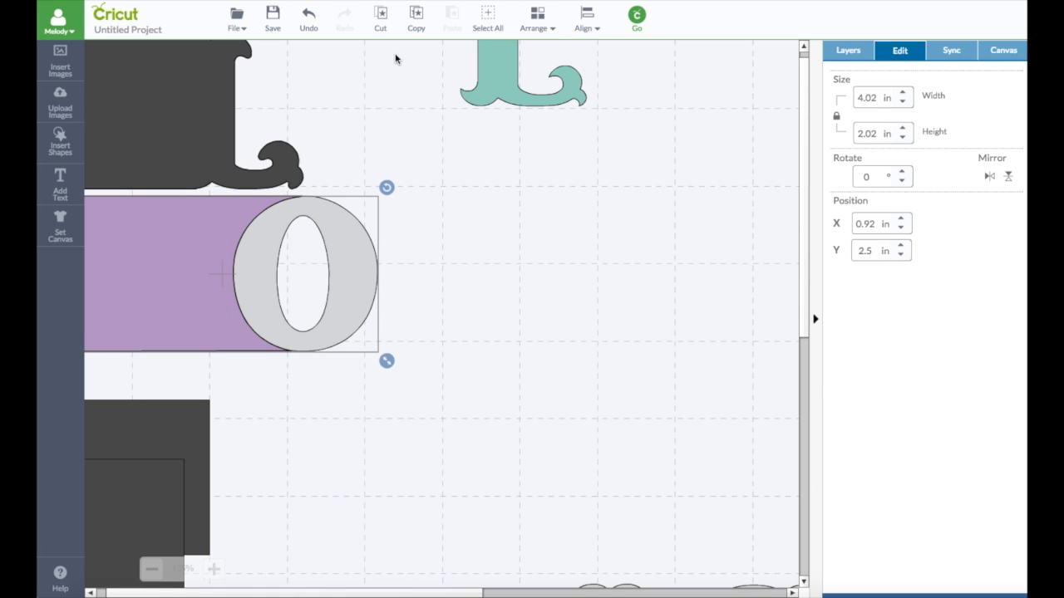
{"action": "left_click", "coordinate": [848, 51]}
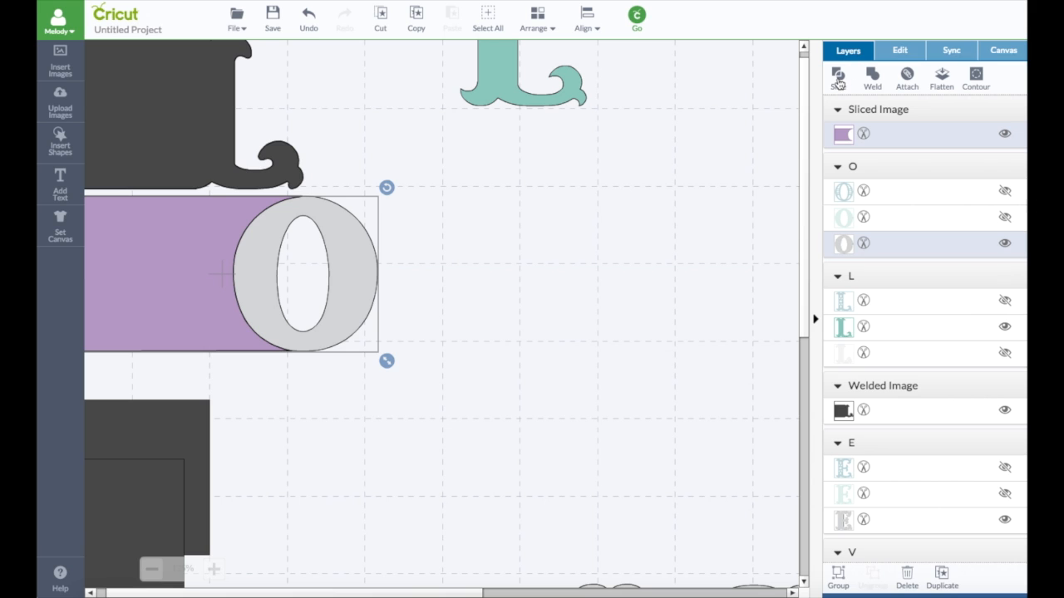
{"action": "left_click", "coordinate": [871, 79]}
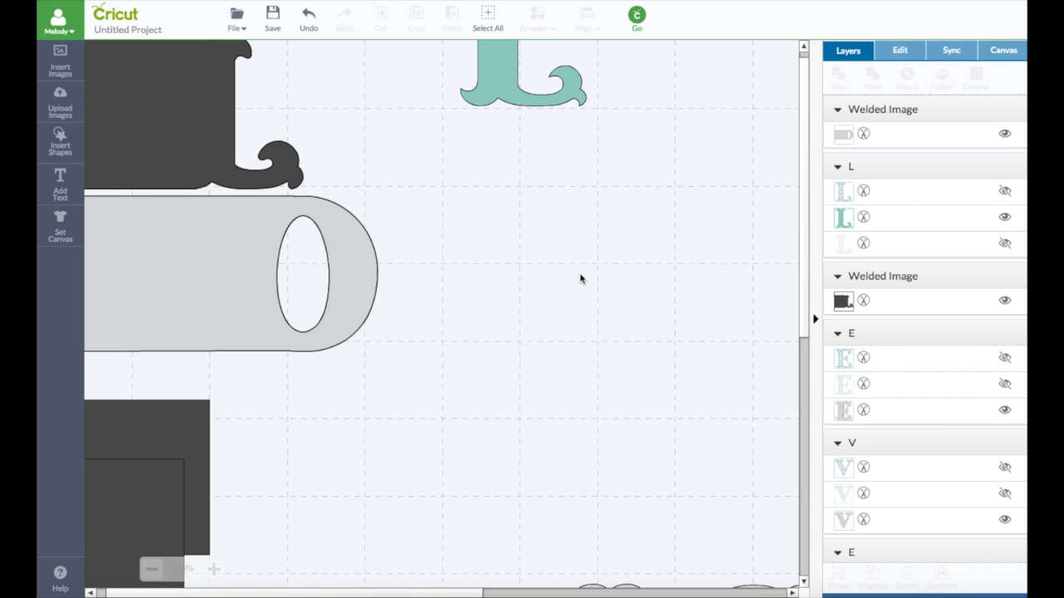
- Move another grey O from the LOVE letter stack up beside the welded O shape
{"action": "scroll", "coordinate": [571, 461], "scroll_direction": "down", "scroll_amount": 5}
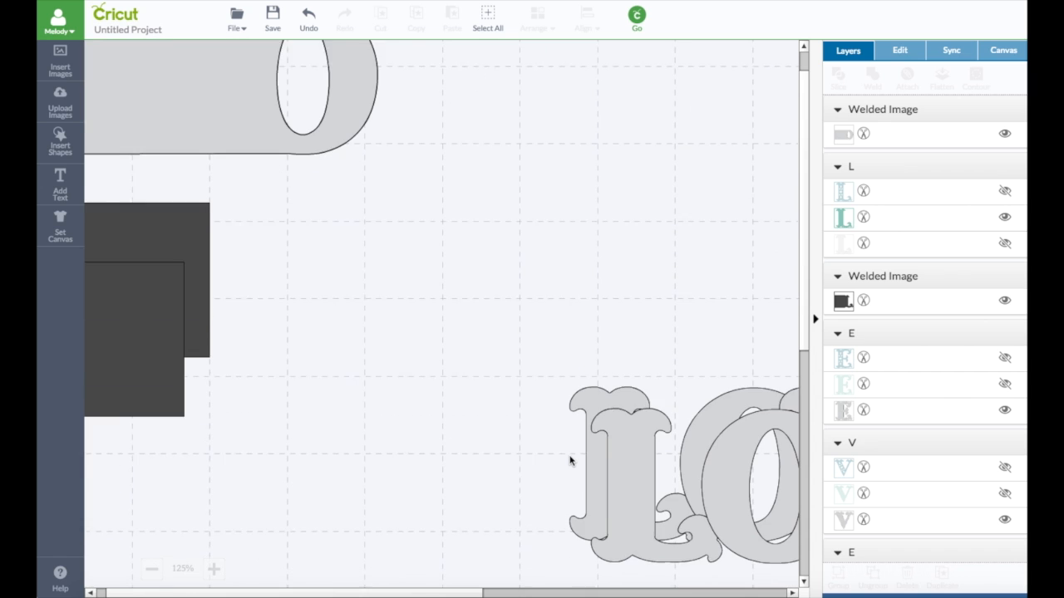
{"action": "left_click_drag", "start_coordinate": [736, 404], "coordinate": [421, 163]}
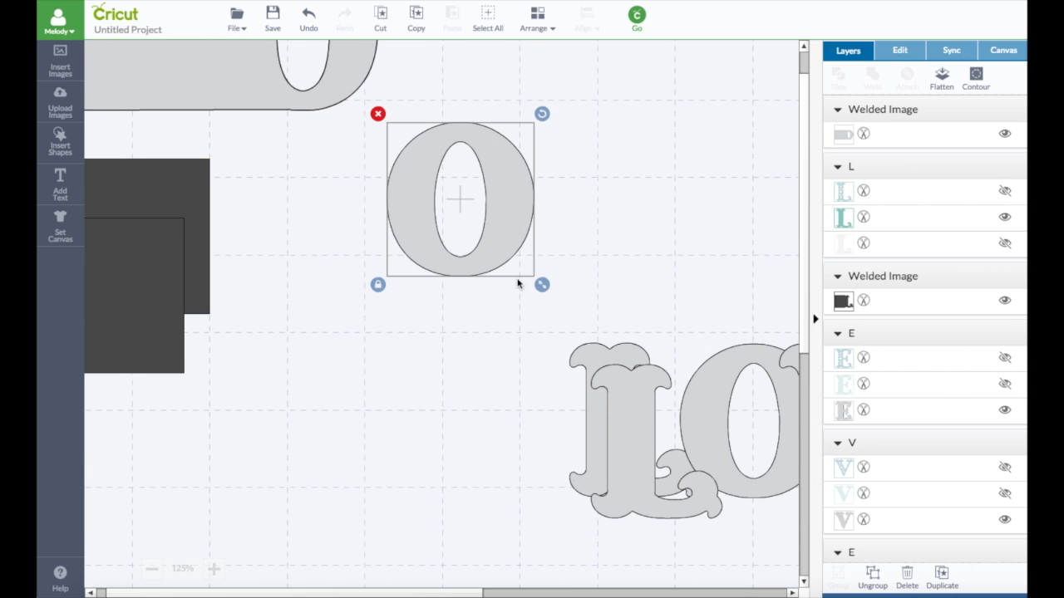
{"action": "scroll", "coordinate": [640, 209], "scroll_direction": "up", "scroll_amount": 5}
{"action": "left_click_drag", "start_coordinate": [504, 376], "coordinate": [523, 236]}
- Set the separate O's height to 2.00 in and place it at about X 4.42, Y 2.38 in
{"action": "left_click", "coordinate": [900, 51]}
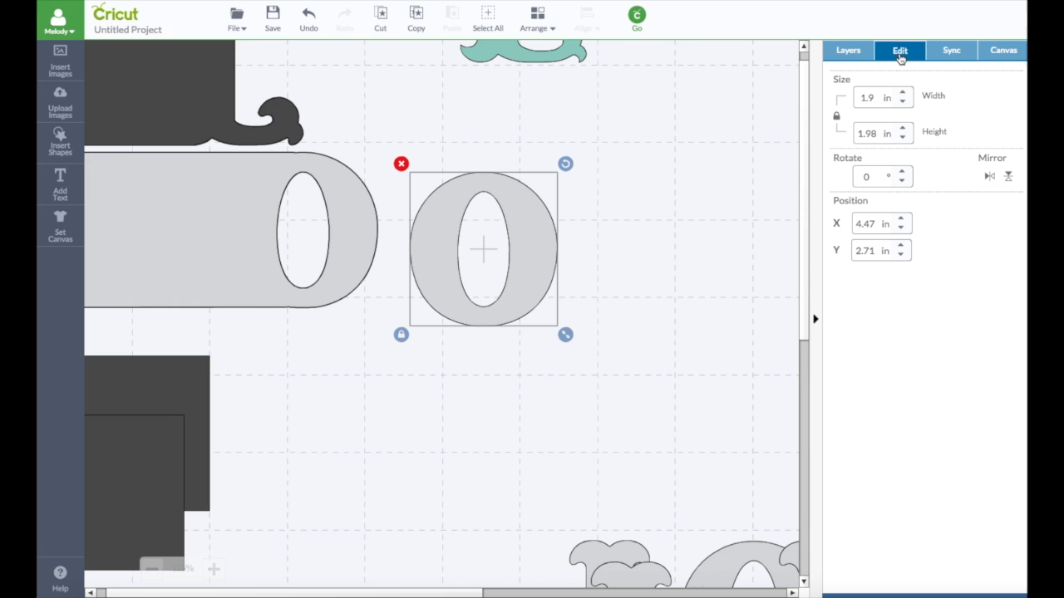
{"action": "left_click", "coordinate": [871, 132]}
{"action": "type", "text": "2.00"}
{"action": "key", "text": "Return"}
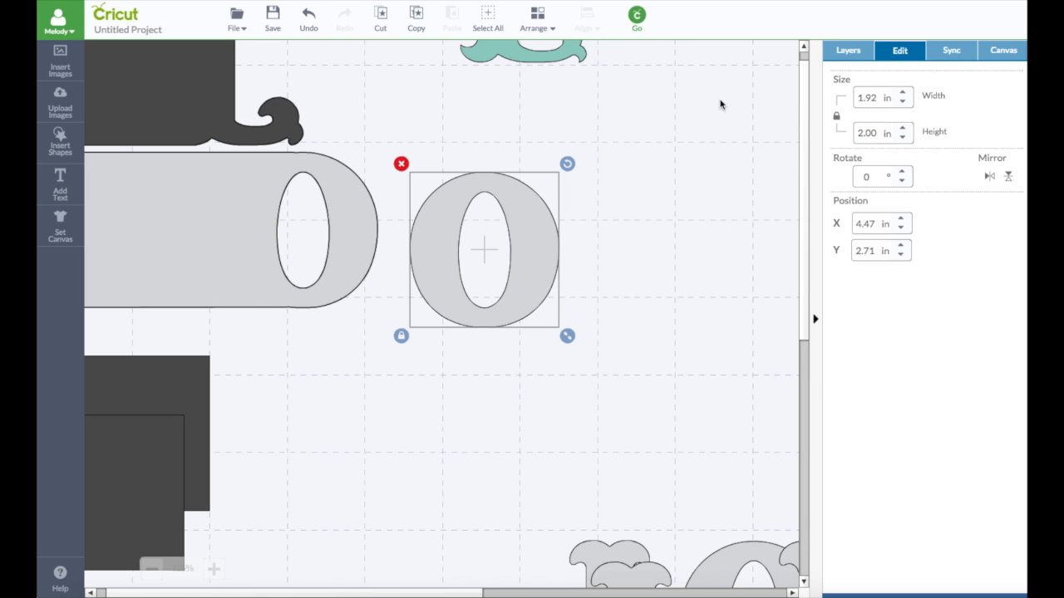
{"action": "left_click_drag", "start_coordinate": [511, 298], "coordinate": [507, 265]}
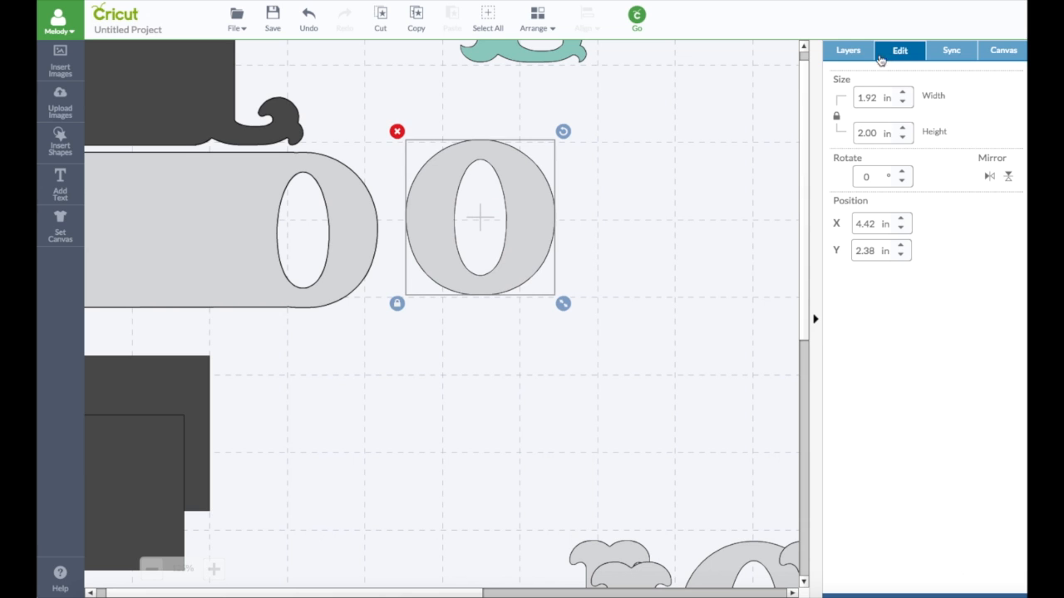
- Hide the grey base layer of the separate O and show its teal and dark blue layers
{"action": "left_click", "coordinate": [847, 51]}
{"action": "scroll", "coordinate": [894, 259], "scroll_direction": "down", "scroll_amount": 3}
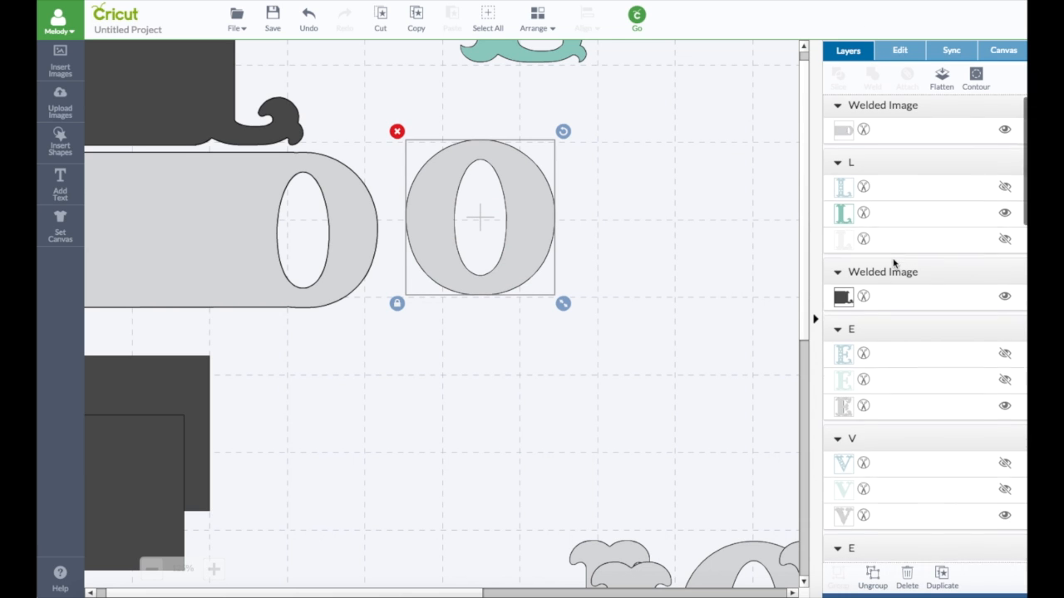
{"action": "scroll", "coordinate": [894, 263], "scroll_direction": "down", "scroll_amount": 10}
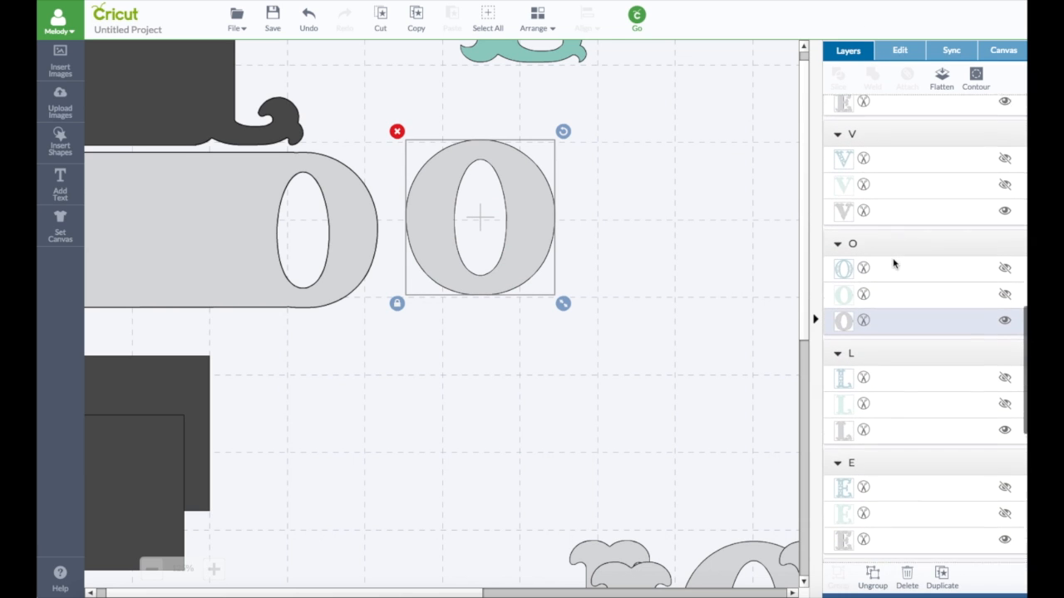
{"action": "left_click", "coordinate": [1004, 292]}
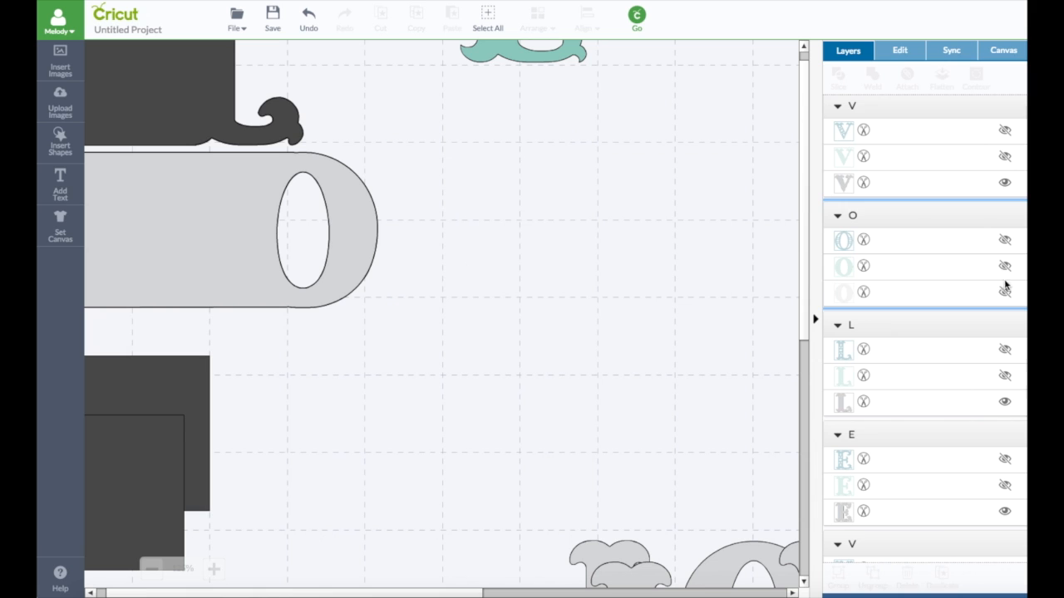
{"action": "left_click", "coordinate": [1004, 268]}
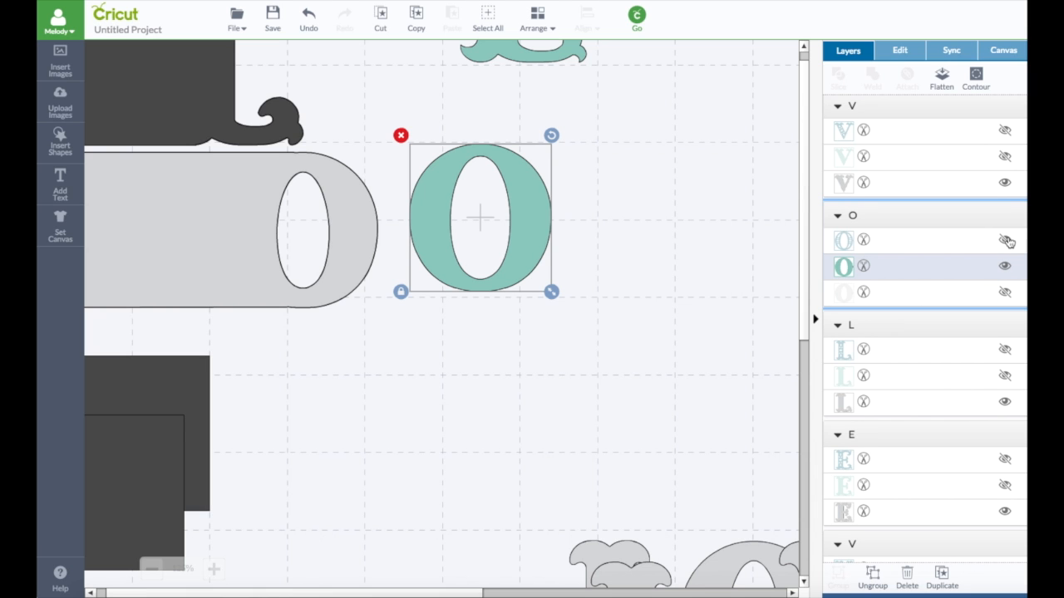
{"action": "left_click", "coordinate": [1005, 239]}
- Move the two-layer O over the welded O shape and bring it to the front
{"action": "left_click_drag", "start_coordinate": [541, 215], "coordinate": [403, 220]}
{"action": "left_click", "coordinate": [536, 25]}
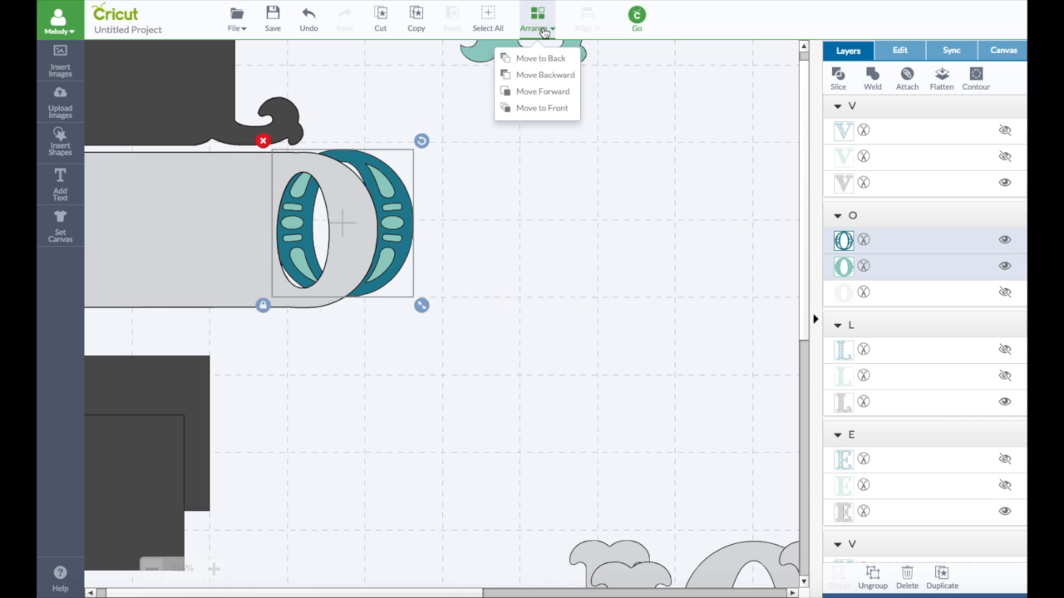
{"action": "left_click", "coordinate": [542, 108]}
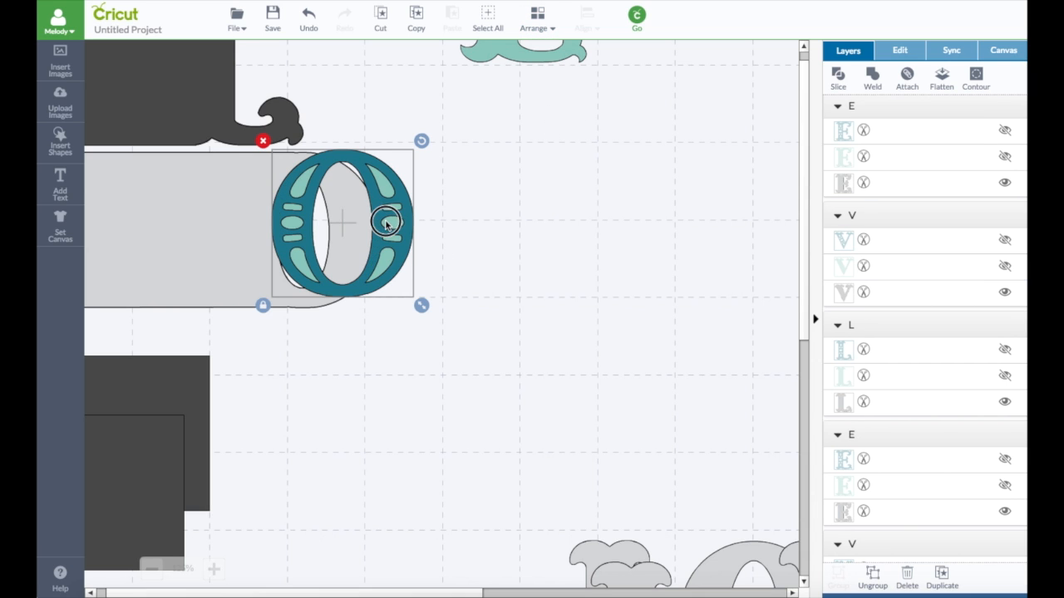
{"action": "left_click_drag", "start_coordinate": [387, 223], "coordinate": [348, 230]}
- Bring the dark welded L shape to the front and line the grey welded O shape up behind it
{"action": "scroll", "coordinate": [154, 233], "scroll_direction": "up", "scroll_amount": 1}
{"action": "left_click_drag", "start_coordinate": [155, 233], "coordinate": [164, 183]}
{"action": "left_click", "coordinate": [537, 27]}
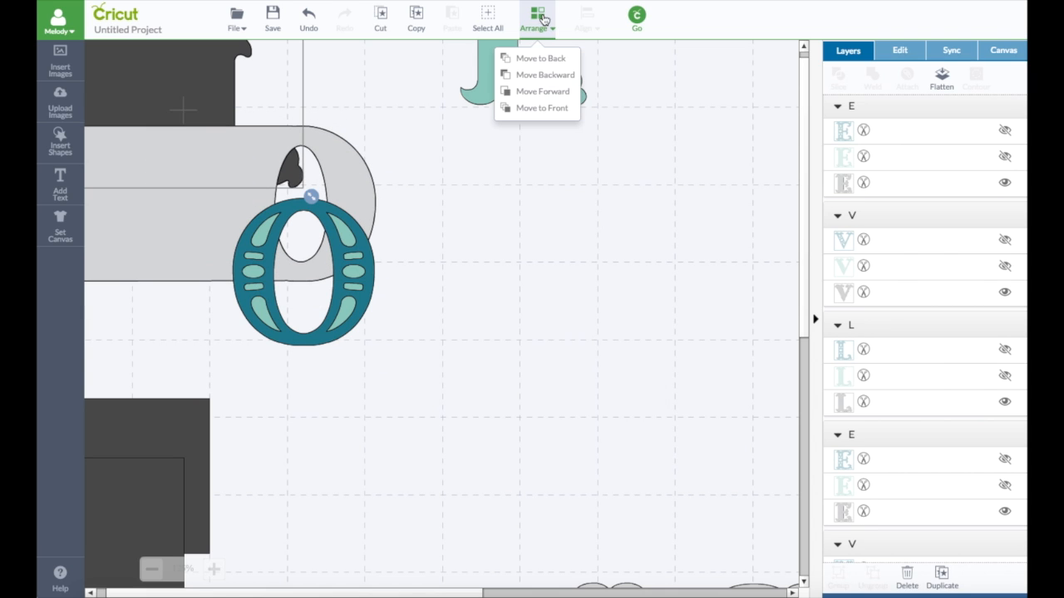
{"action": "left_click", "coordinate": [539, 110]}
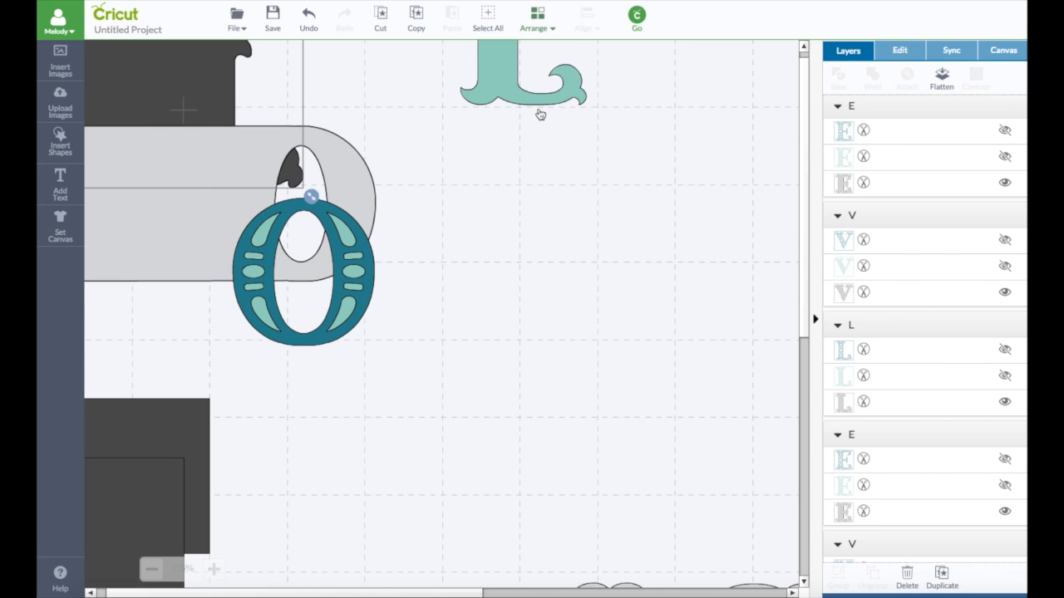
{"action": "left_click", "coordinate": [501, 87]}
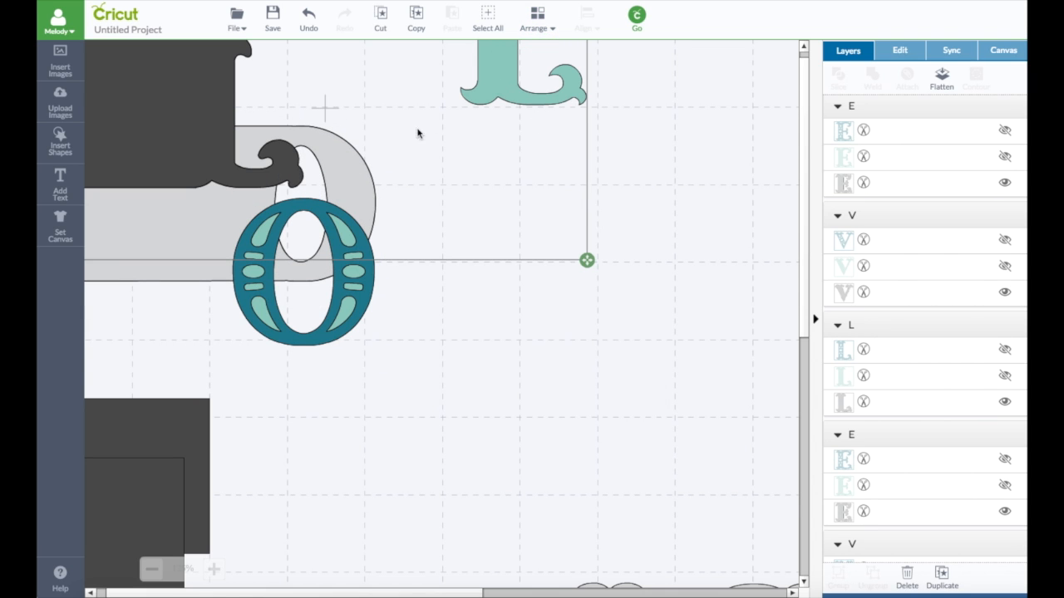
{"action": "left_click", "coordinate": [210, 273]}
{"action": "left_click_drag", "start_coordinate": [210, 273], "coordinate": [209, 186]}
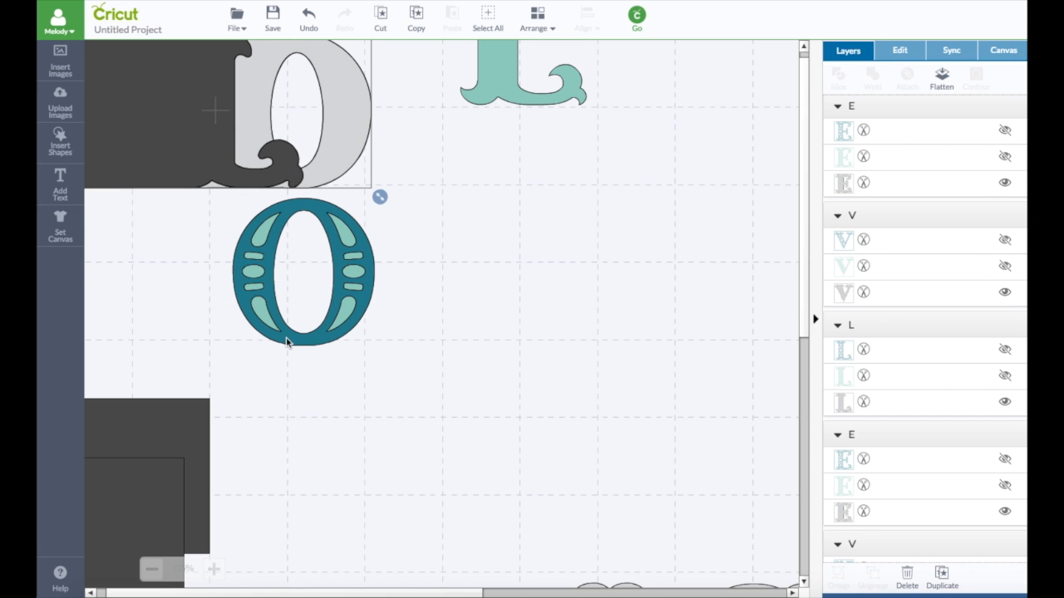
- Place the two-layer O on the welded O and the teal L on the welded L, with the L in front
{"action": "left_click", "coordinate": [151, 568]}
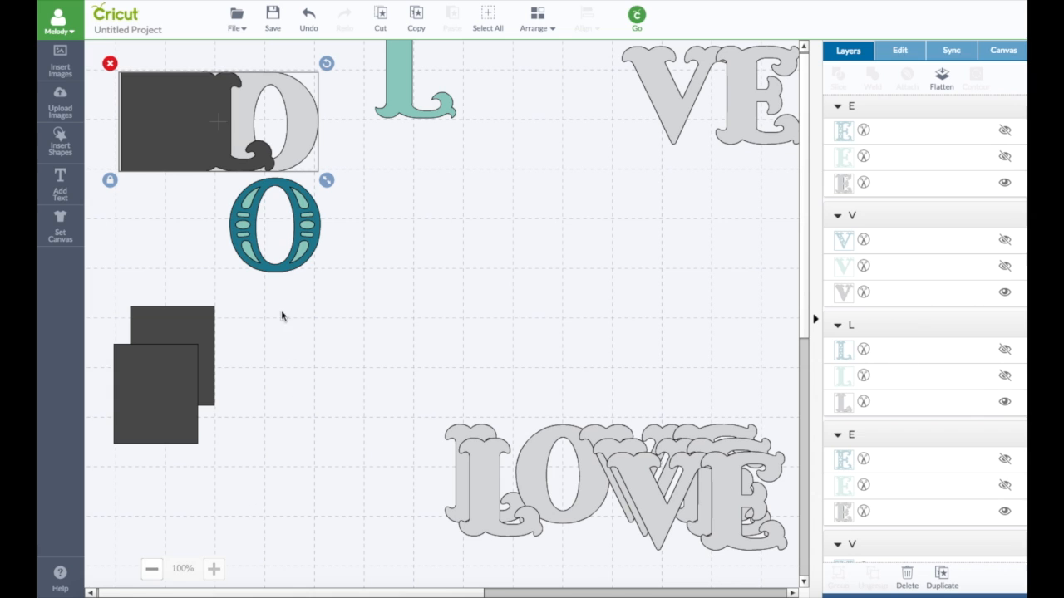
{"action": "left_click_drag", "start_coordinate": [291, 266], "coordinate": [285, 159]}
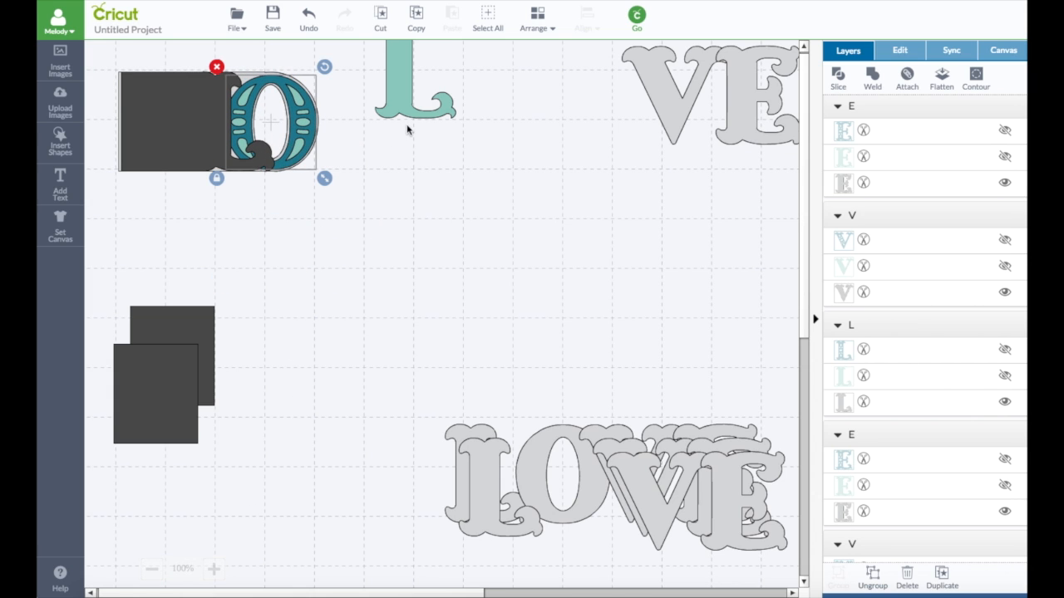
{"action": "left_click", "coordinate": [404, 113]}
{"action": "left_click_drag", "start_coordinate": [404, 113], "coordinate": [210, 162]}
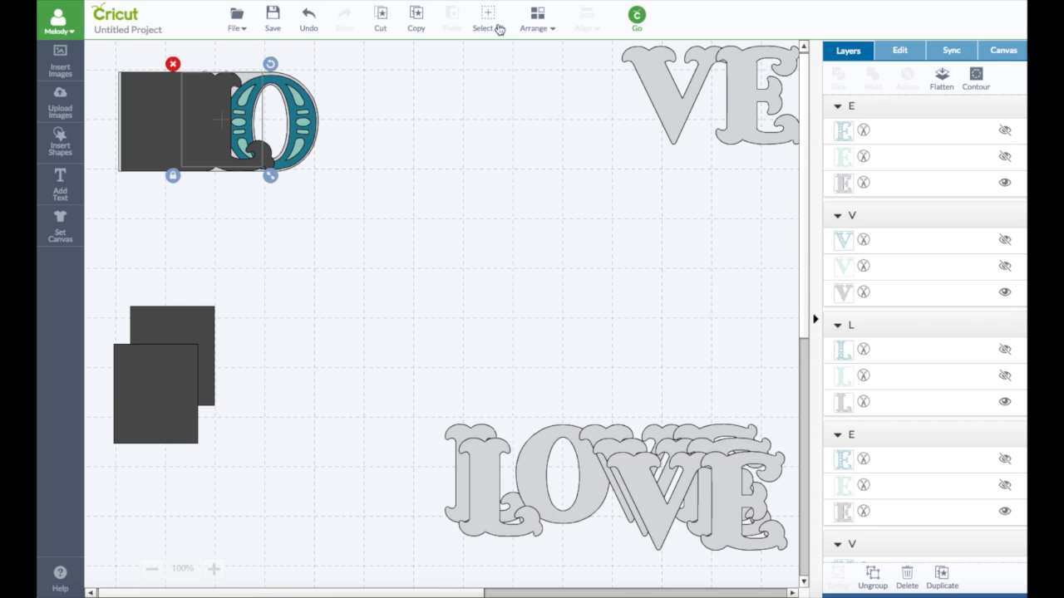
{"action": "left_click", "coordinate": [554, 18]}
{"action": "left_click", "coordinate": [538, 107]}
{"action": "left_click_drag", "start_coordinate": [213, 149], "coordinate": [218, 146]}
- Hide the dark blue decorative layer of the O, leaving its teal layer on the welded shape
{"action": "left_click", "coordinate": [305, 129], "text": "shift"}
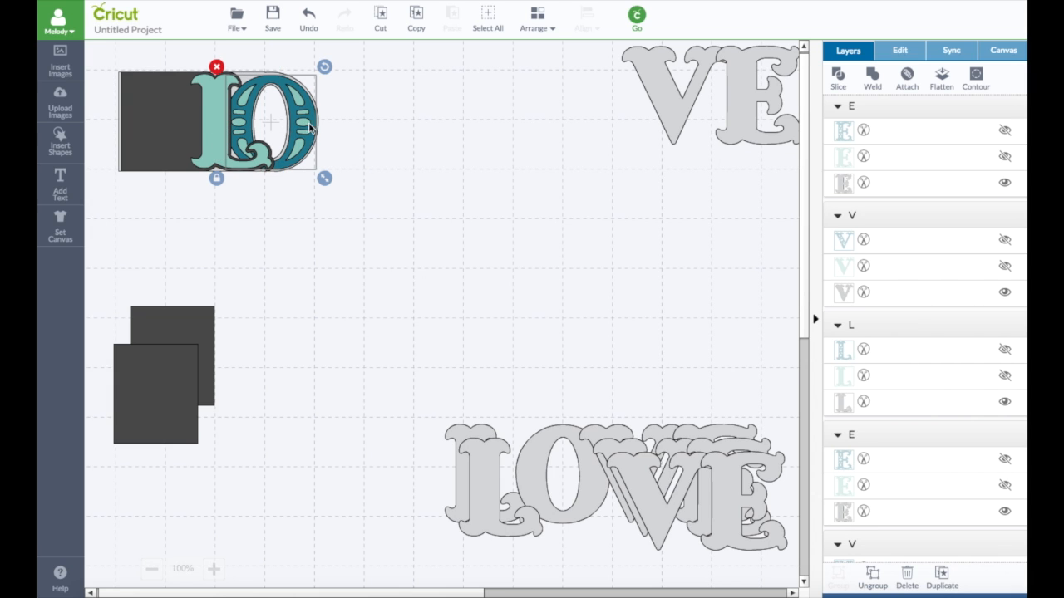
{"action": "scroll", "coordinate": [911, 187], "scroll_direction": "up", "scroll_amount": 10}
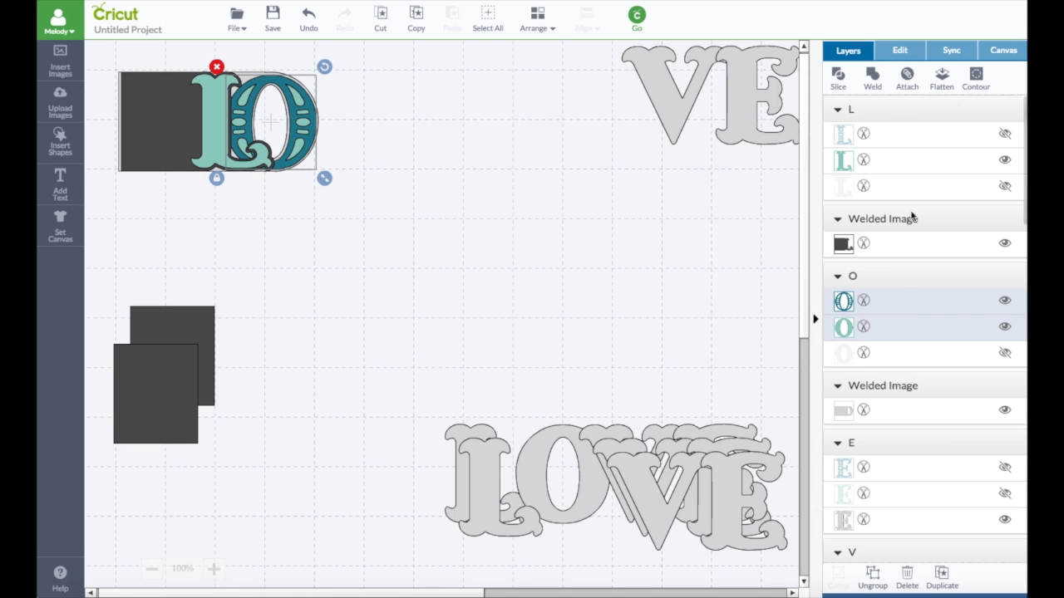
{"action": "left_click", "coordinate": [1004, 300]}
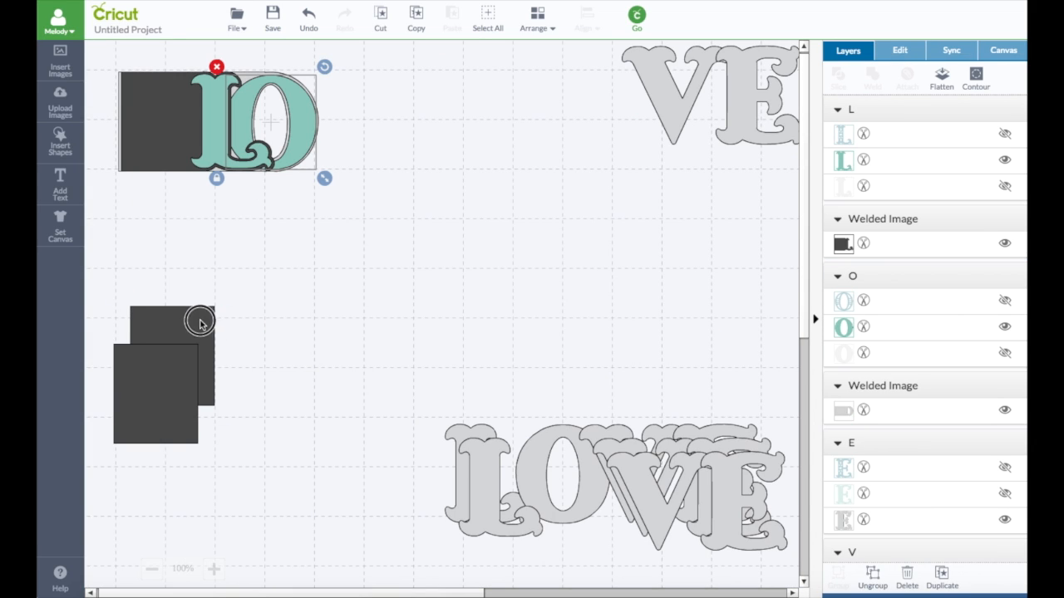
- Move a dark rectangle below the LO shapes, unlock its proportions and stretch it to about 3.52 in wide
{"action": "left_click_drag", "start_coordinate": [202, 321], "coordinate": [187, 200]}
{"action": "left_click", "coordinate": [108, 292]}
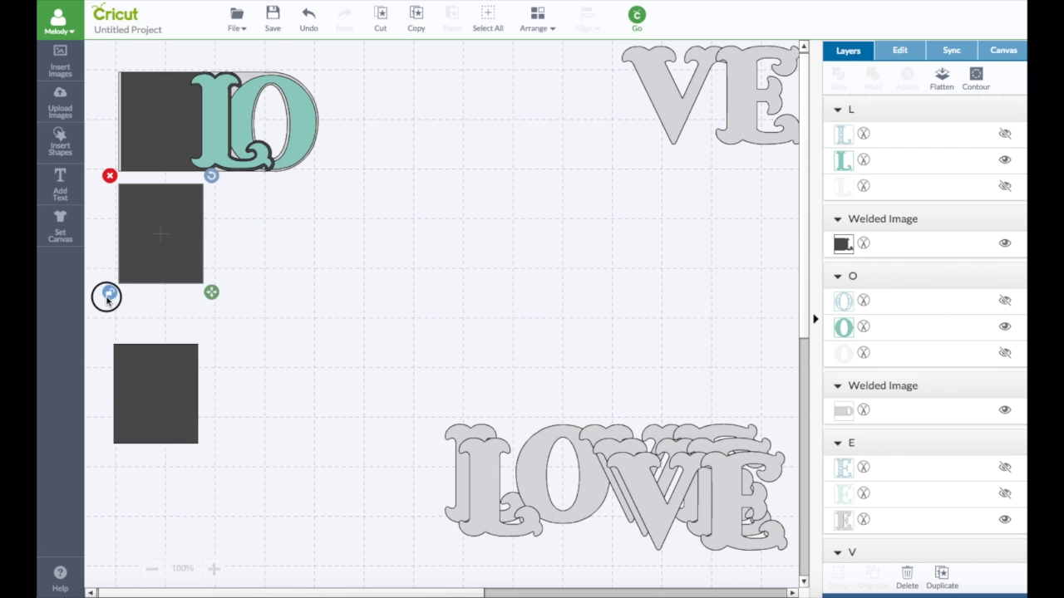
{"action": "left_click_drag", "start_coordinate": [212, 292], "coordinate": [308, 298]}
- Move a grey V from the LOVE stack next to the O at about X 4.22, Y 1.07 in and set its height to 2 in
{"action": "left_click_drag", "start_coordinate": [634, 470], "coordinate": [311, 151]}
{"action": "left_click", "coordinate": [414, 194]}
{"action": "left_click_drag", "start_coordinate": [351, 105], "coordinate": [369, 89]}
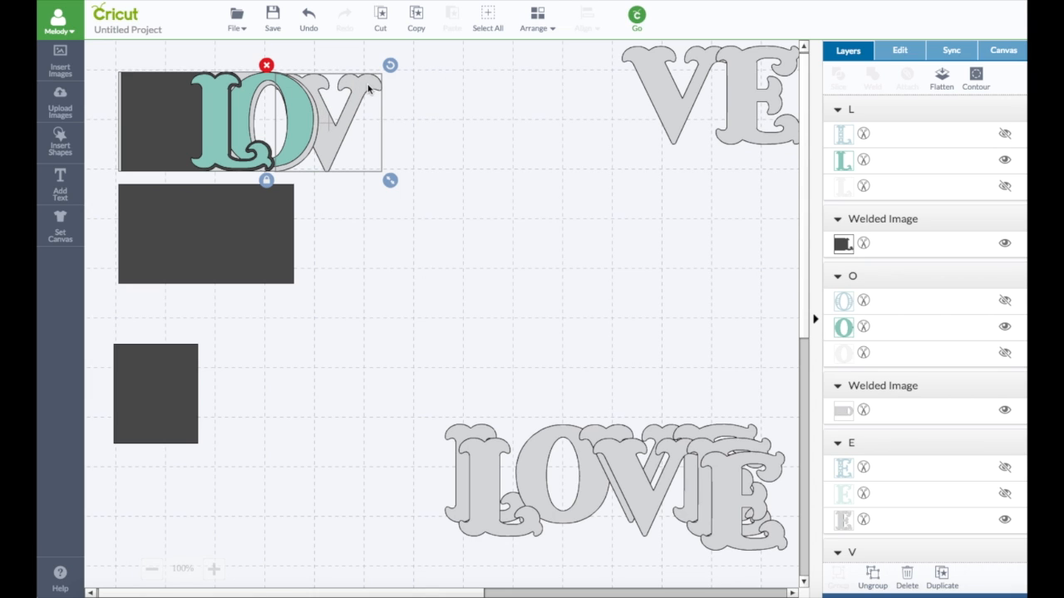
{"action": "left_click", "coordinate": [895, 52]}
{"action": "left_click", "coordinate": [884, 135]}
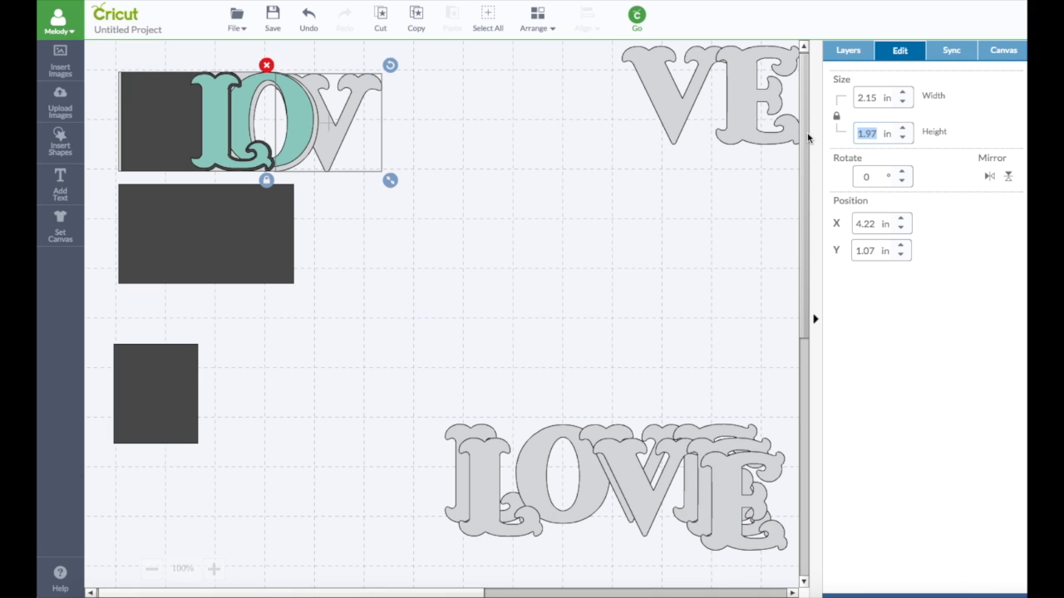
{"action": "type", "text": "2"}
{"action": "key", "text": "Return"}
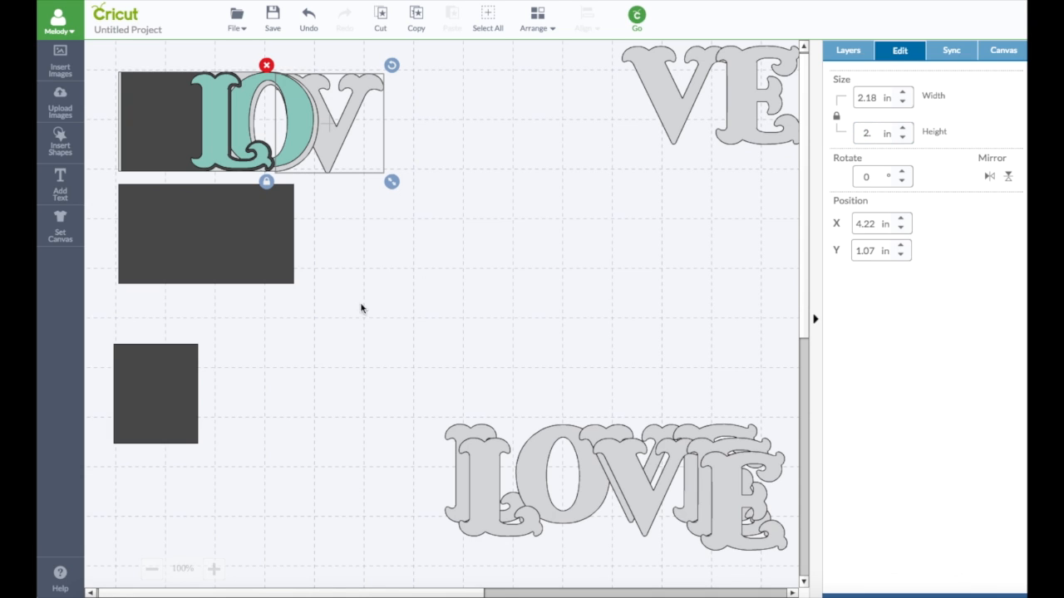
- Widen the long dark rectangle to about 4.15 in, keeping its height at 2.01 in
{"action": "left_click", "coordinate": [291, 226]}
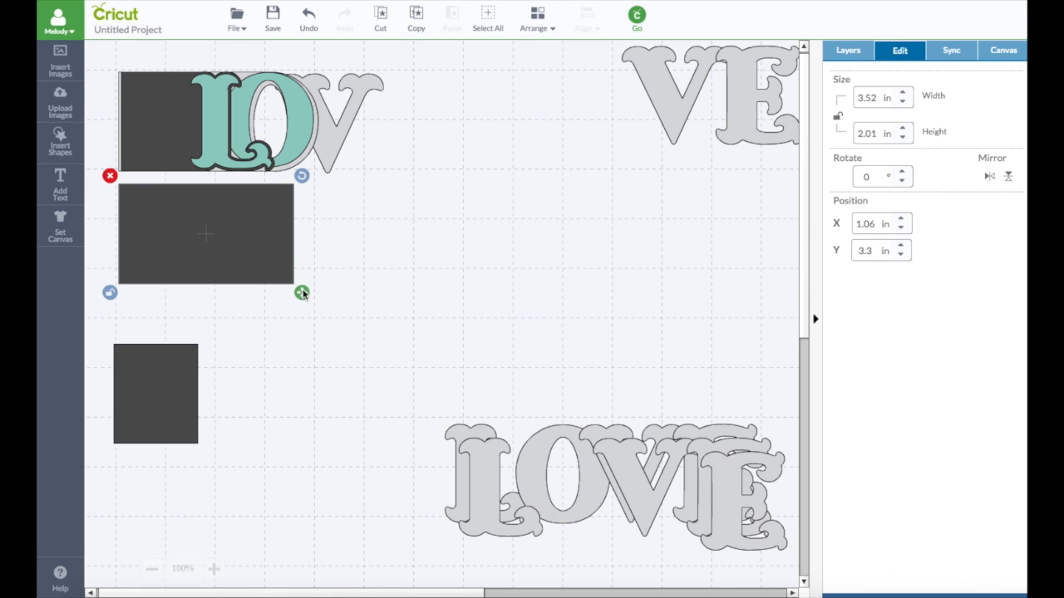
{"action": "left_click_drag", "start_coordinate": [303, 293], "coordinate": [336, 294]}
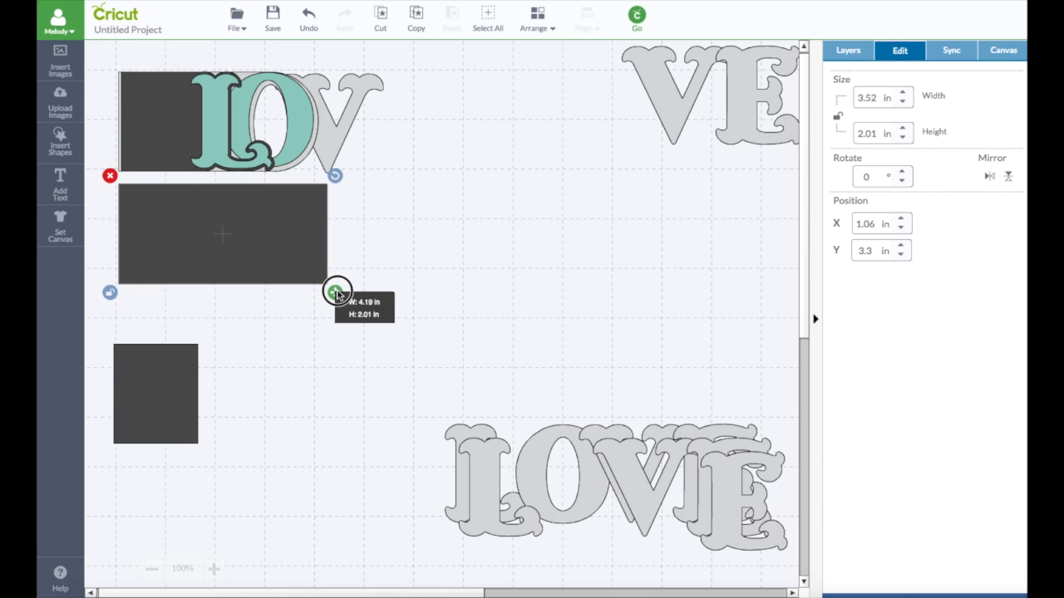
{"action": "left_click_drag", "start_coordinate": [336, 294], "coordinate": [335, 294]}
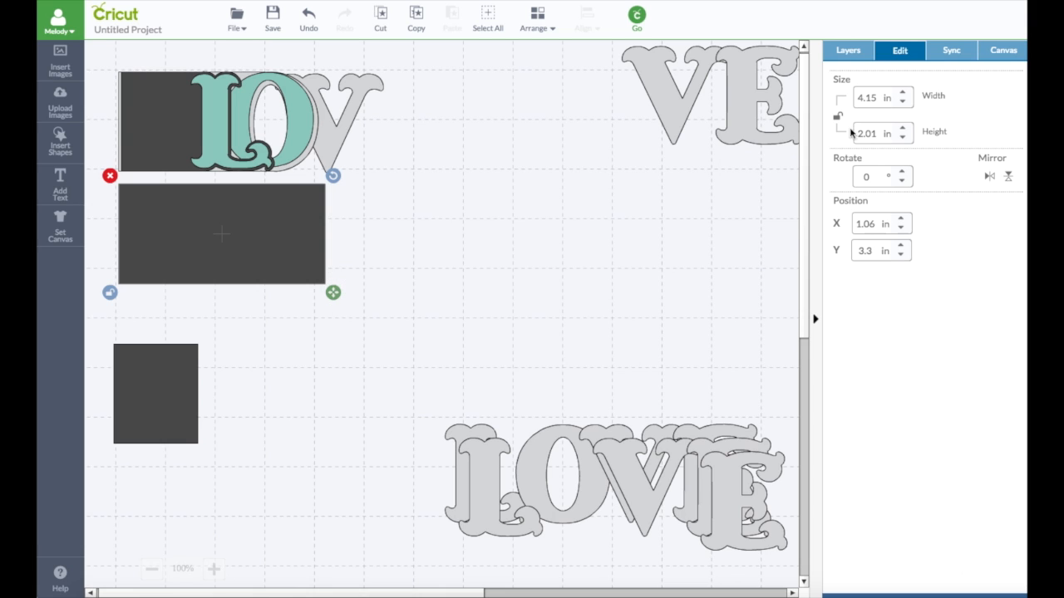
{"action": "left_click_drag", "start_coordinate": [871, 129], "coordinate": [876, 131]}
- Slice the V out of the wide rectangle's right end at about X 4.18, Y 3.3 in and move the cut pieces aside
{"action": "left_click", "coordinate": [349, 126]}
{"action": "left_click_drag", "start_coordinate": [349, 126], "coordinate": [348, 236]}
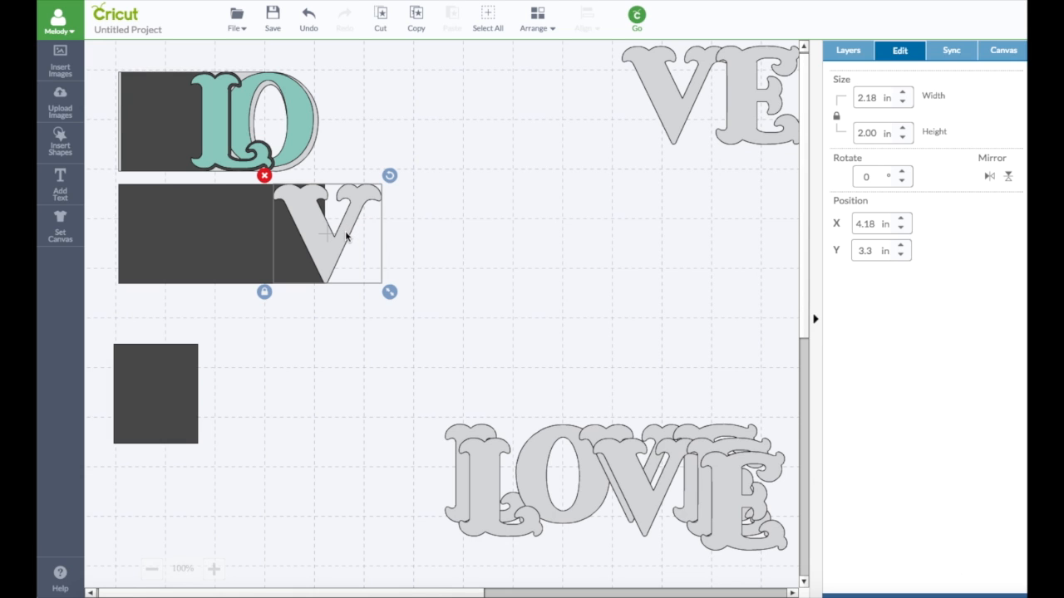
{"action": "left_click", "coordinate": [204, 221], "text": "shift"}
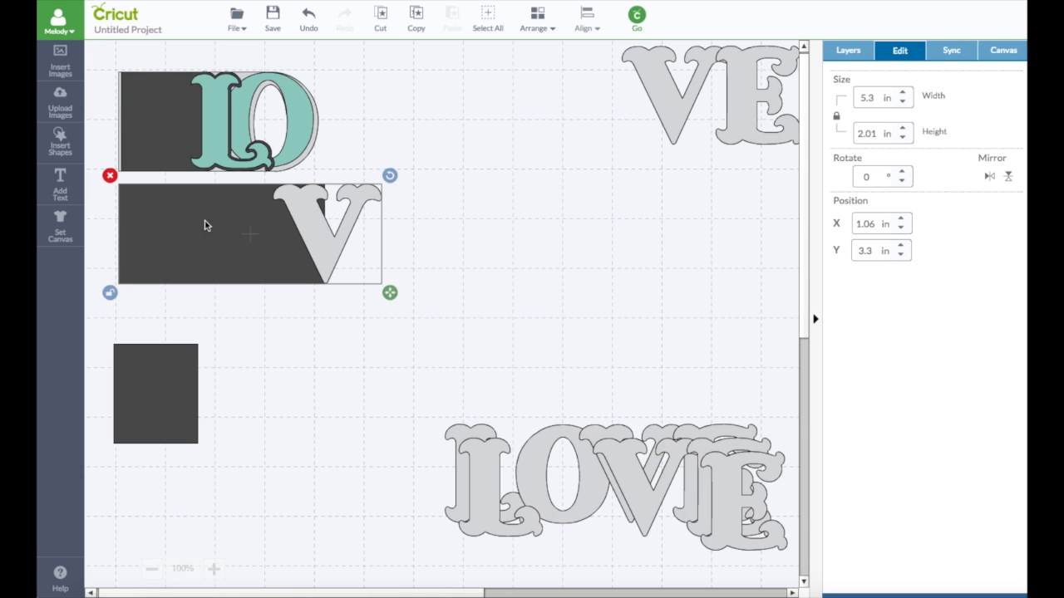
{"action": "left_click", "coordinate": [863, 53]}
{"action": "left_click", "coordinate": [839, 77]}
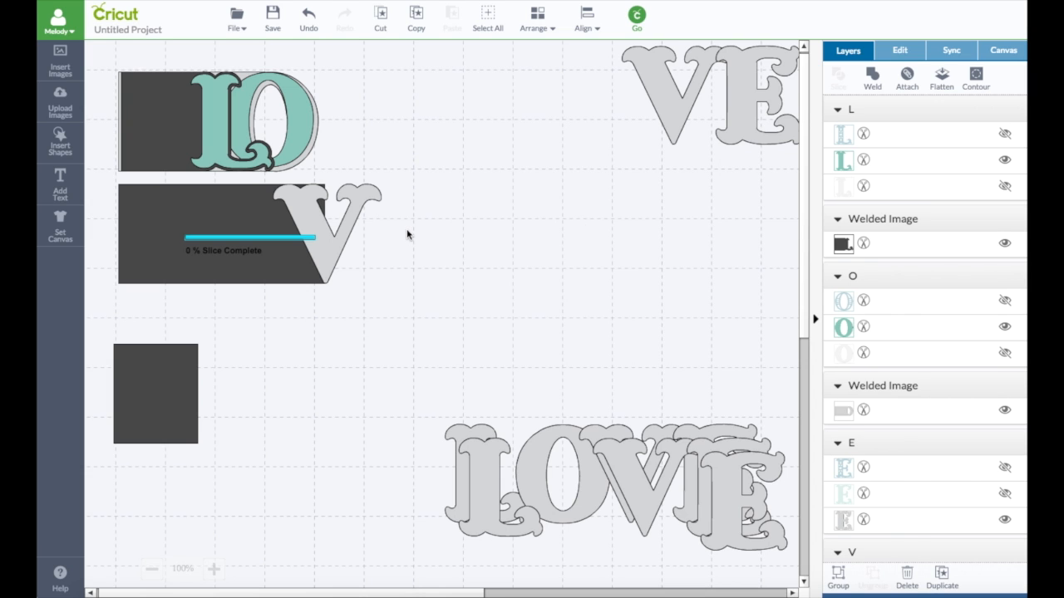
{"action": "left_click_drag", "start_coordinate": [350, 243], "coordinate": [498, 216]}
{"action": "left_click_drag", "start_coordinate": [399, 217], "coordinate": [398, 218]}
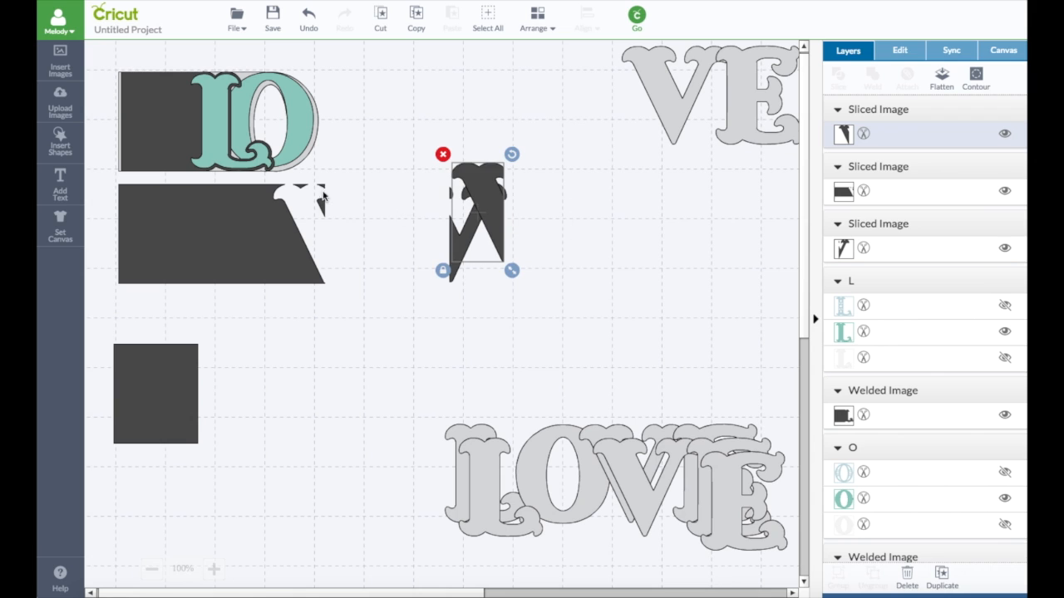
- Duplicate the small dark rectangle four times
{"action": "left_click", "coordinate": [163, 379]}
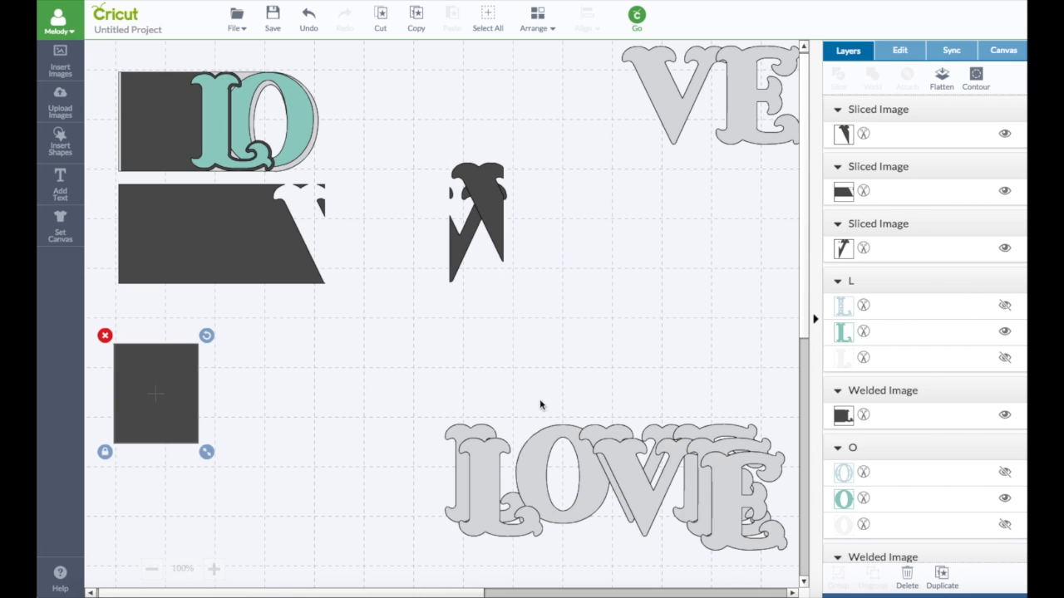
{"action": "left_click", "coordinate": [942, 574]}
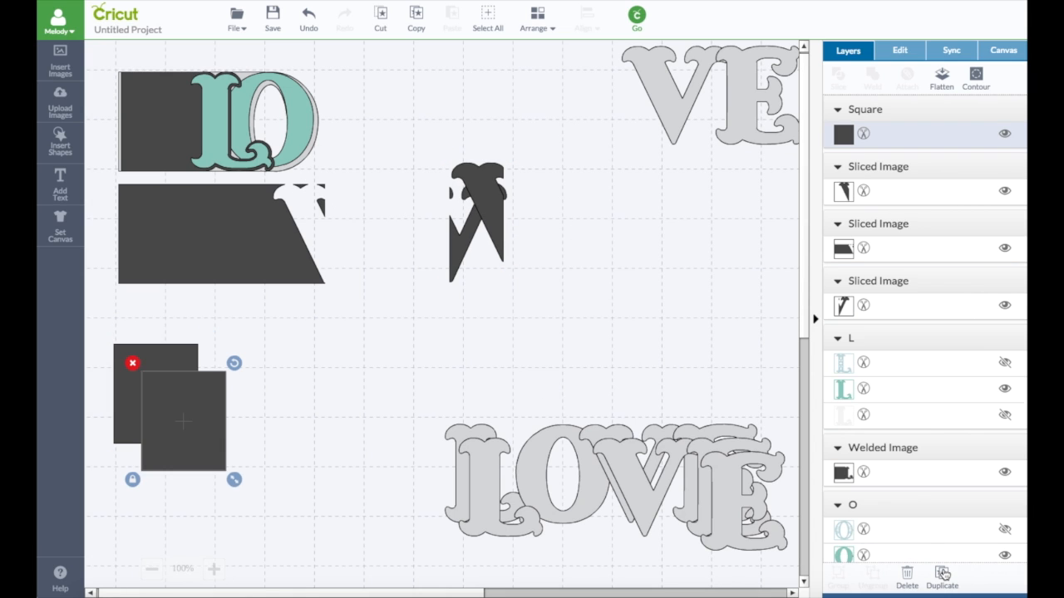
{"action": "left_click", "coordinate": [943, 573]}
{"action": "left_click", "coordinate": [943, 574]}
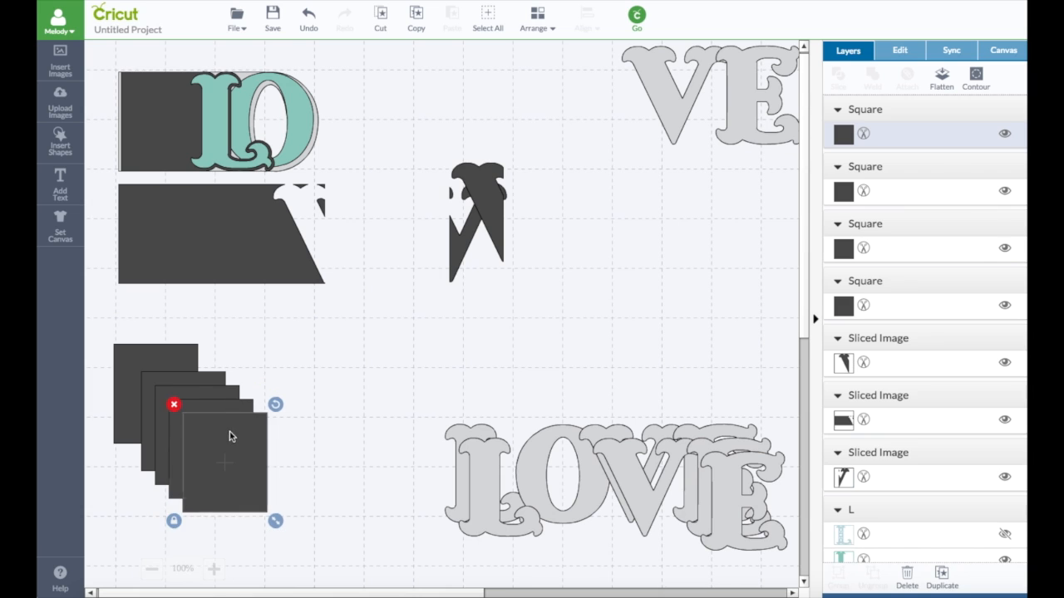
- Rotate one rectangle copy over the leftover fragments beside the V cutout and slice it with the wide rectangle
{"action": "left_click_drag", "start_coordinate": [258, 445], "coordinate": [393, 180]}
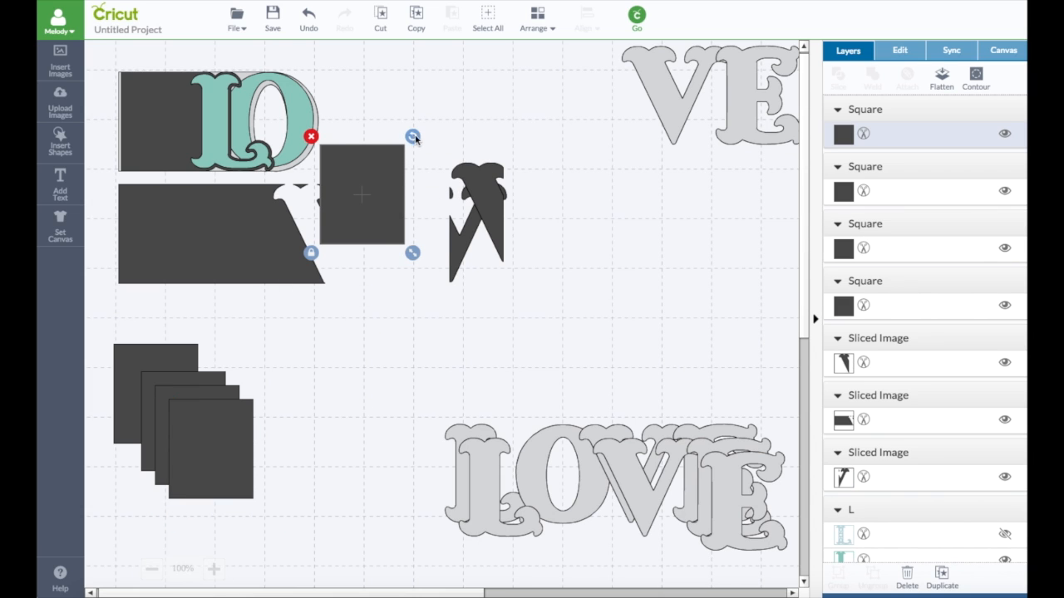
{"action": "left_click_drag", "start_coordinate": [413, 136], "coordinate": [368, 115]}
{"action": "left_click_drag", "start_coordinate": [399, 212], "coordinate": [361, 225]}
{"action": "left_click", "coordinate": [280, 240], "text": "shift"}
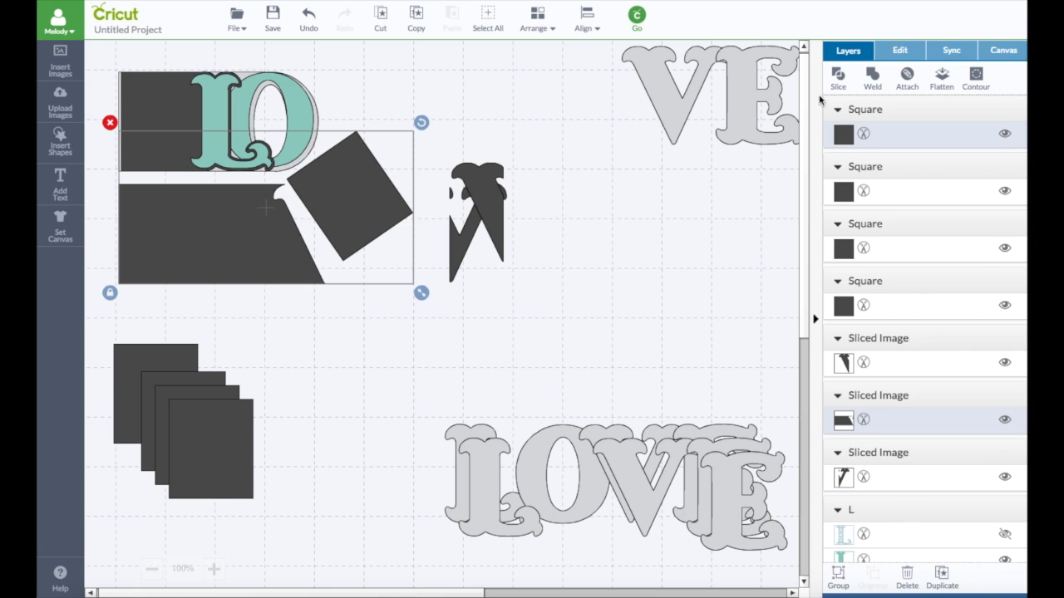
{"action": "left_click", "coordinate": [837, 79]}
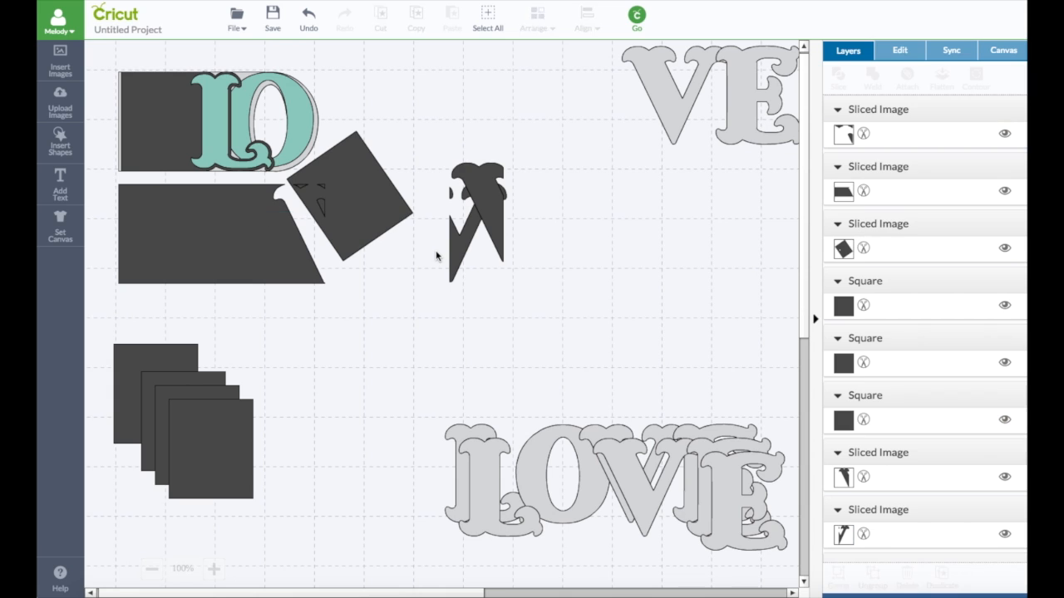
- Move the rotated rectangle and the sliced-off fragments onto the other scraps and select all of these leftover pieces
{"action": "left_click_drag", "start_coordinate": [395, 226], "coordinate": [509, 236]}
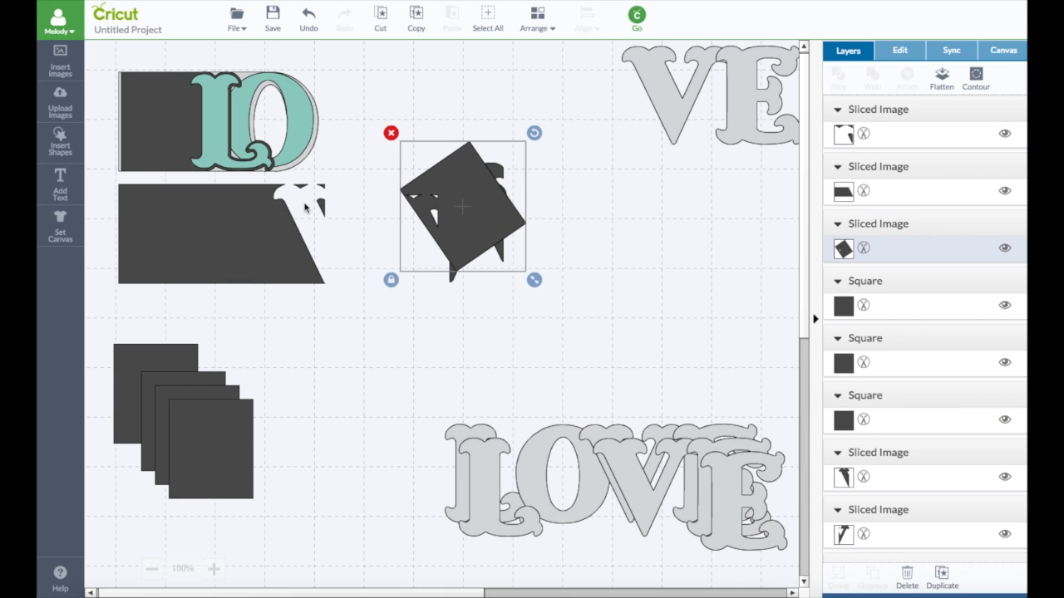
{"action": "left_click_drag", "start_coordinate": [320, 203], "coordinate": [478, 212]}
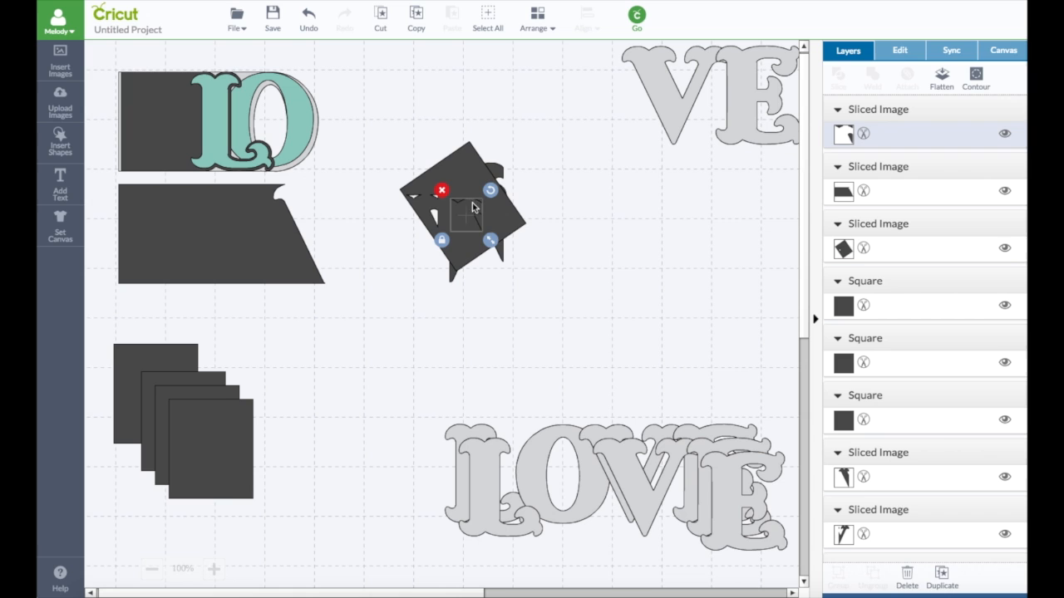
{"action": "left_click", "coordinate": [386, 131]}
{"action": "left_click_drag", "start_coordinate": [386, 131], "coordinate": [555, 296]}
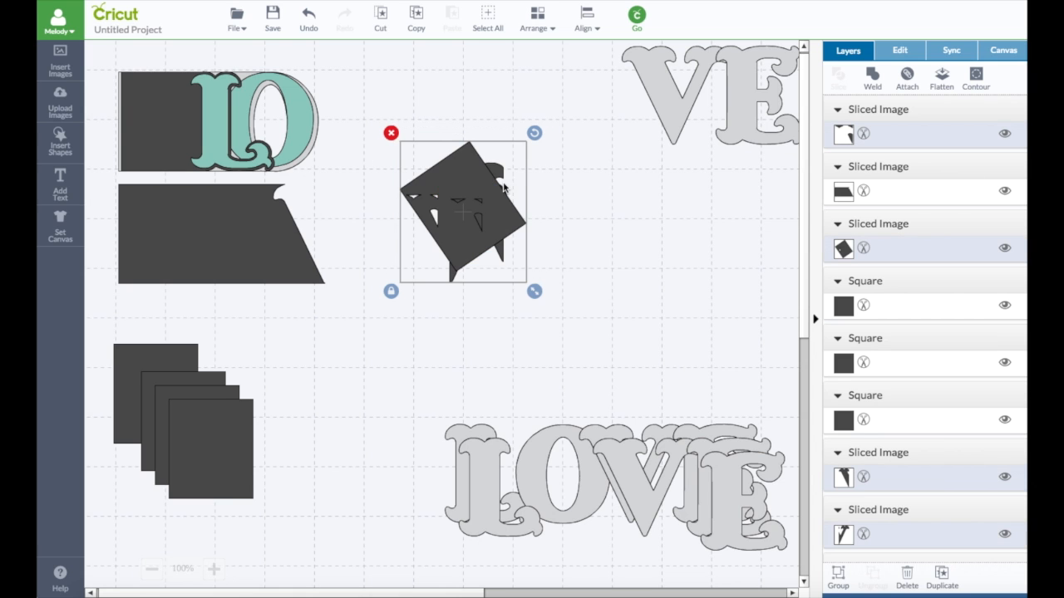
- Delete the leftover sliced pieces and fit a grey V, resized to 2 in high, against the dark rectangle's cut edge
{"action": "left_click", "coordinate": [392, 133]}
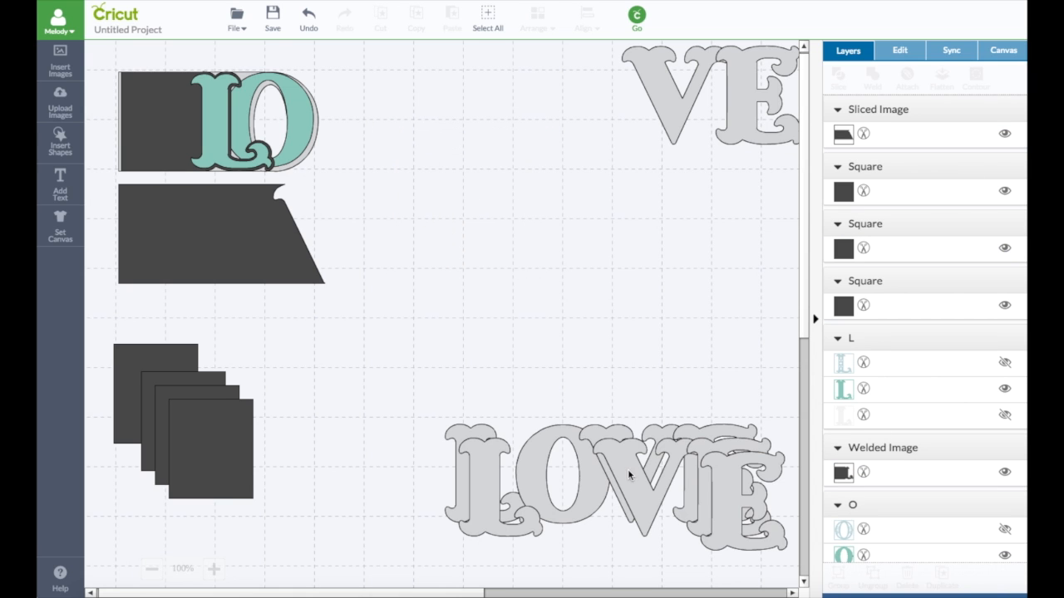
{"action": "left_click_drag", "start_coordinate": [629, 475], "coordinate": [312, 216]}
{"action": "left_click", "coordinate": [902, 52]}
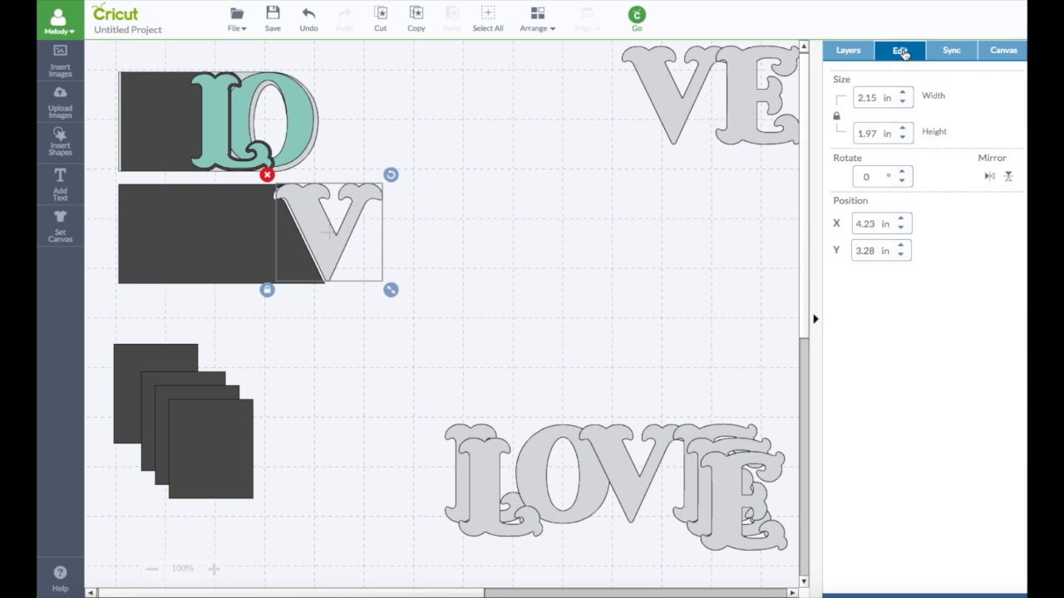
{"action": "double_click", "coordinate": [881, 136]}
{"action": "type", "text": "2."}
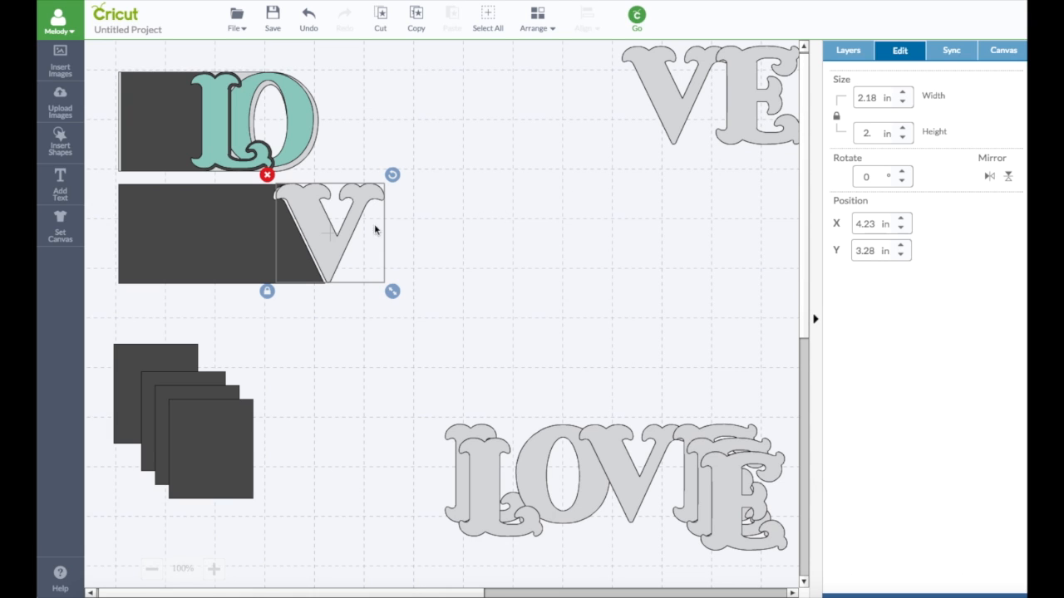
{"action": "left_click_drag", "start_coordinate": [339, 243], "coordinate": [336, 245]}
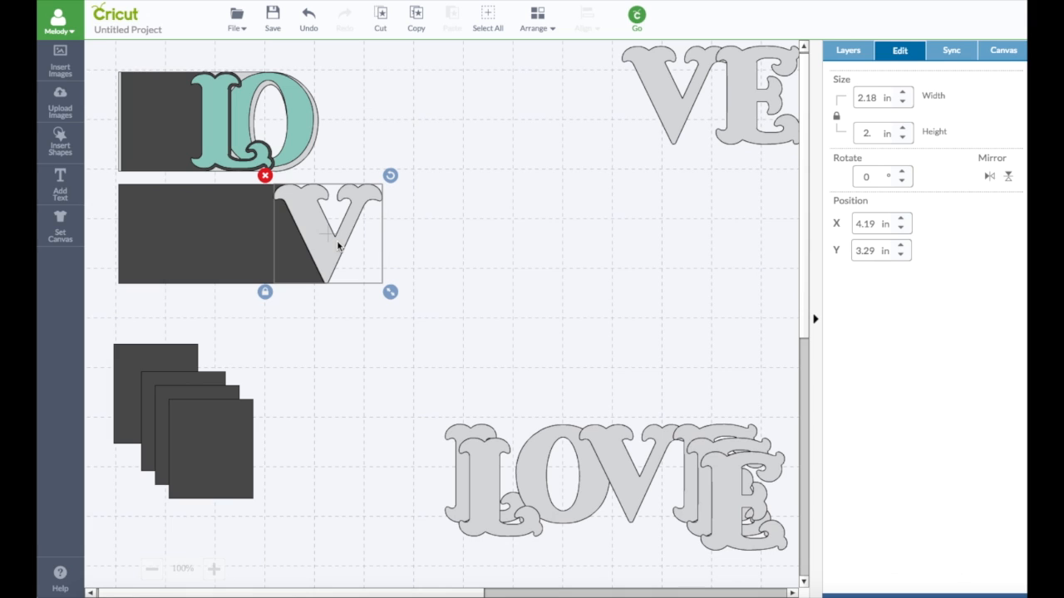
{"action": "left_click", "coordinate": [424, 226]}
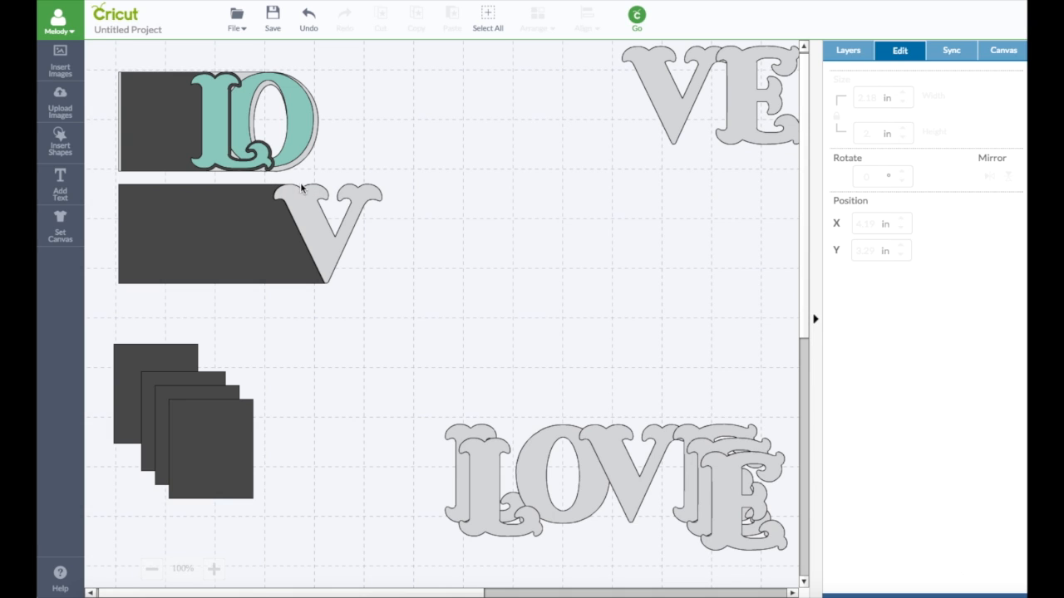
- Try welding the grey V to the dark sliced rectangle and undo the weld
{"action": "left_click", "coordinate": [306, 228]}
{"action": "left_click", "coordinate": [347, 231]}
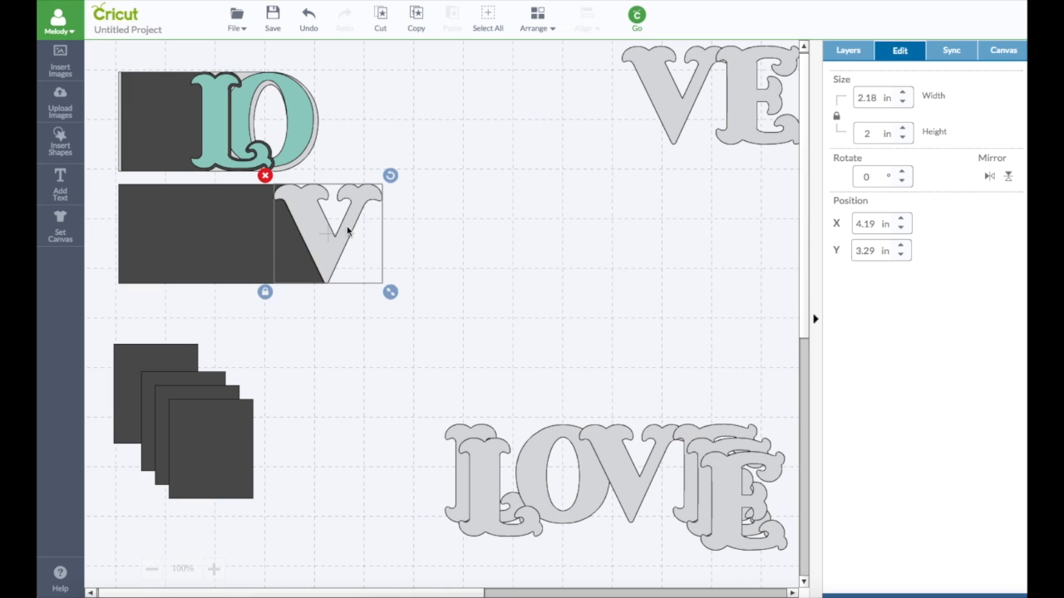
{"action": "left_click", "coordinate": [239, 218], "text": "shift"}
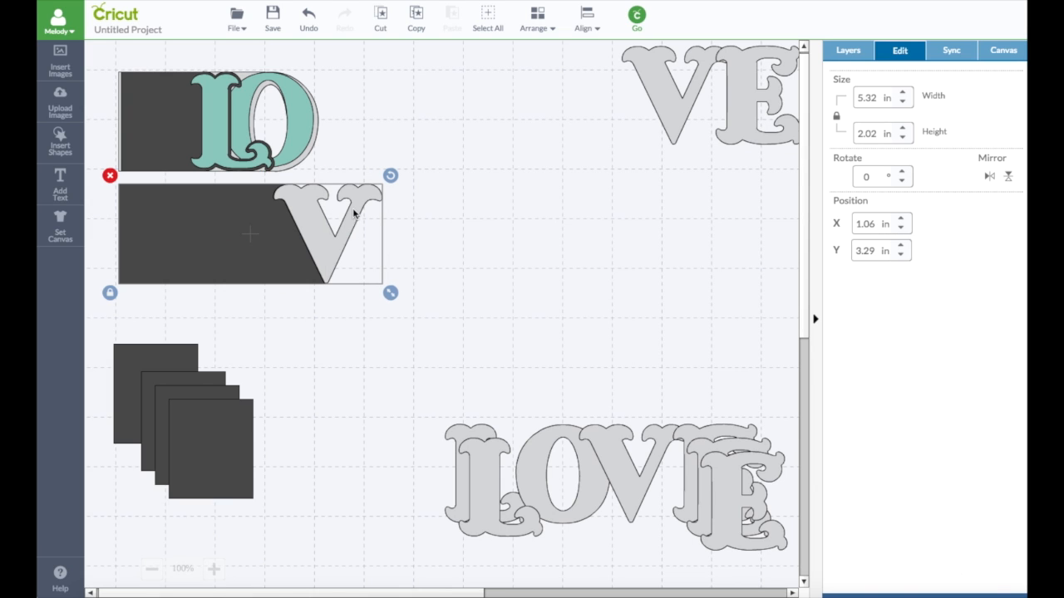
{"action": "left_click", "coordinate": [870, 53]}
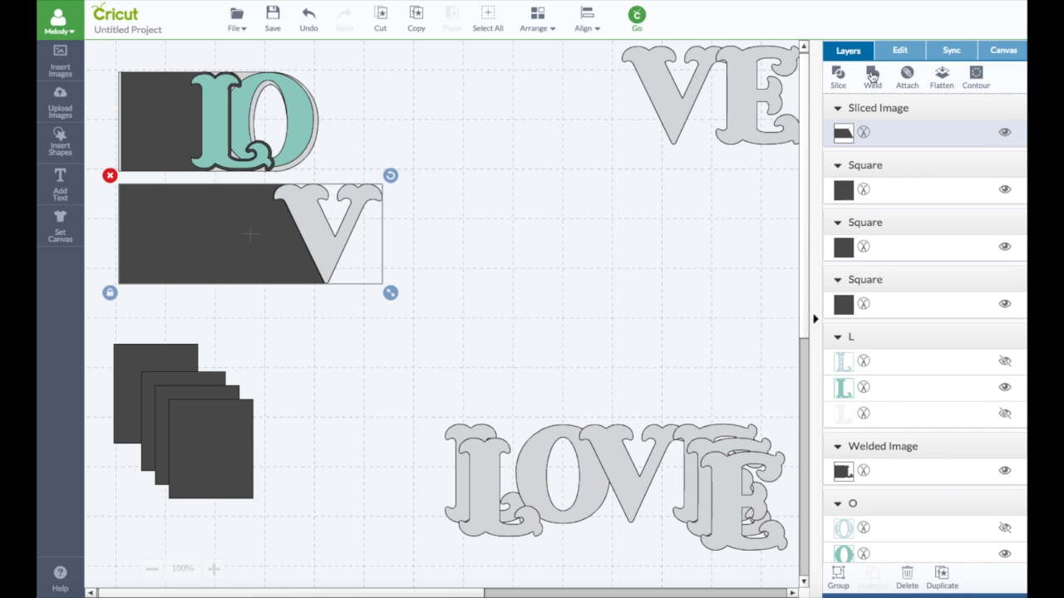
{"action": "left_click", "coordinate": [872, 75]}
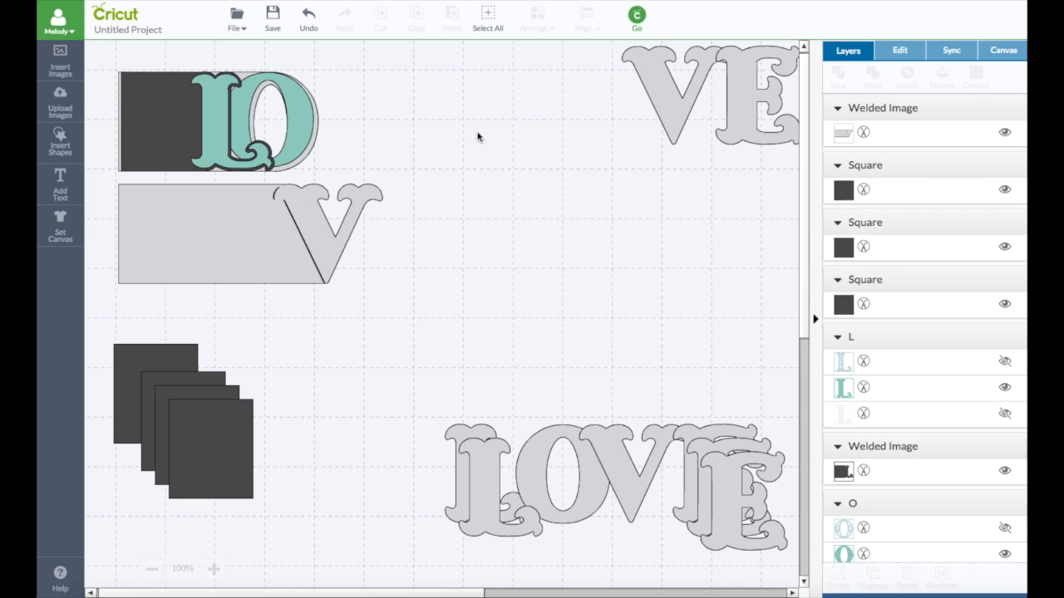
{"action": "left_click", "coordinate": [309, 25]}
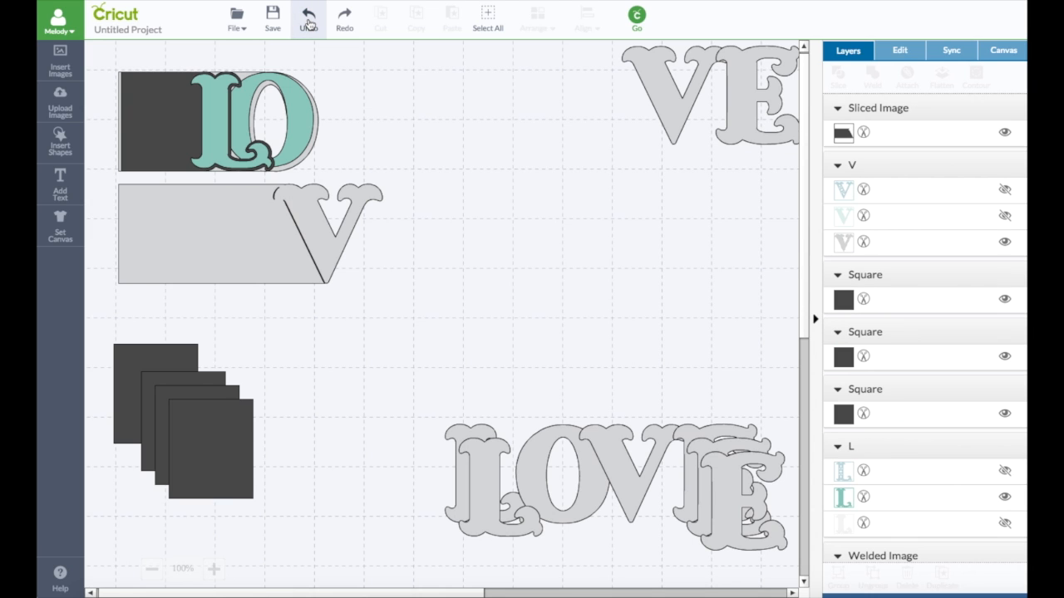
- Recolor the sliced rectangle beside the V to Lavender
{"action": "left_click", "coordinate": [231, 227]}
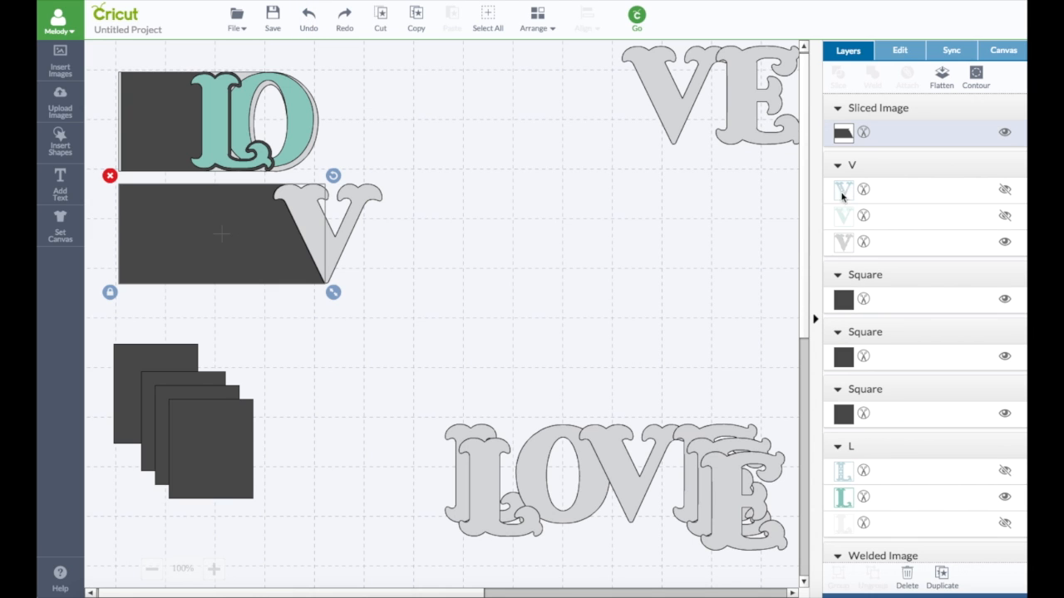
{"action": "left_click", "coordinate": [844, 135]}
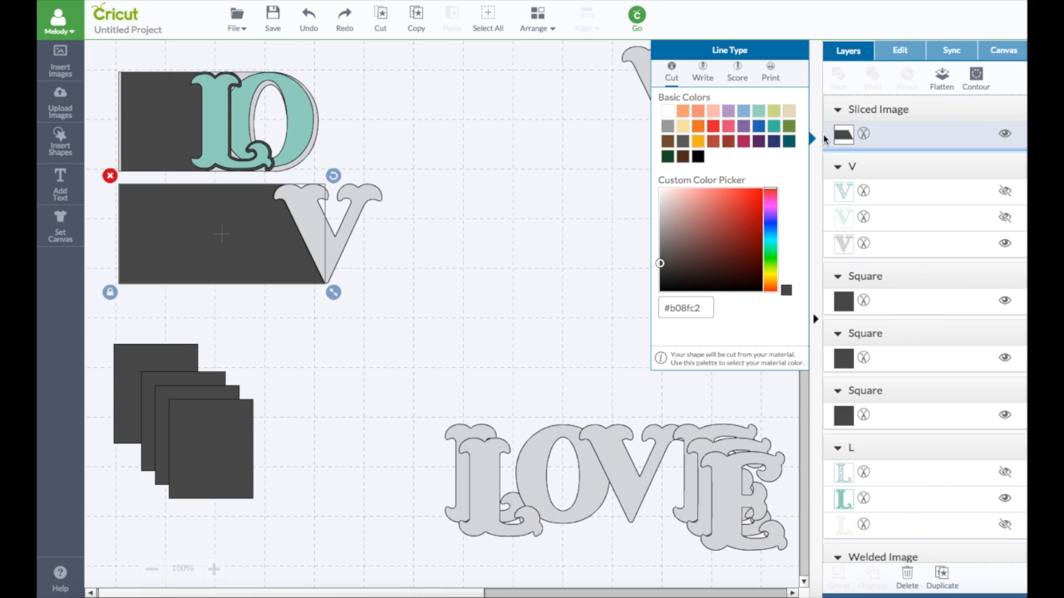
{"action": "left_click", "coordinate": [728, 113]}
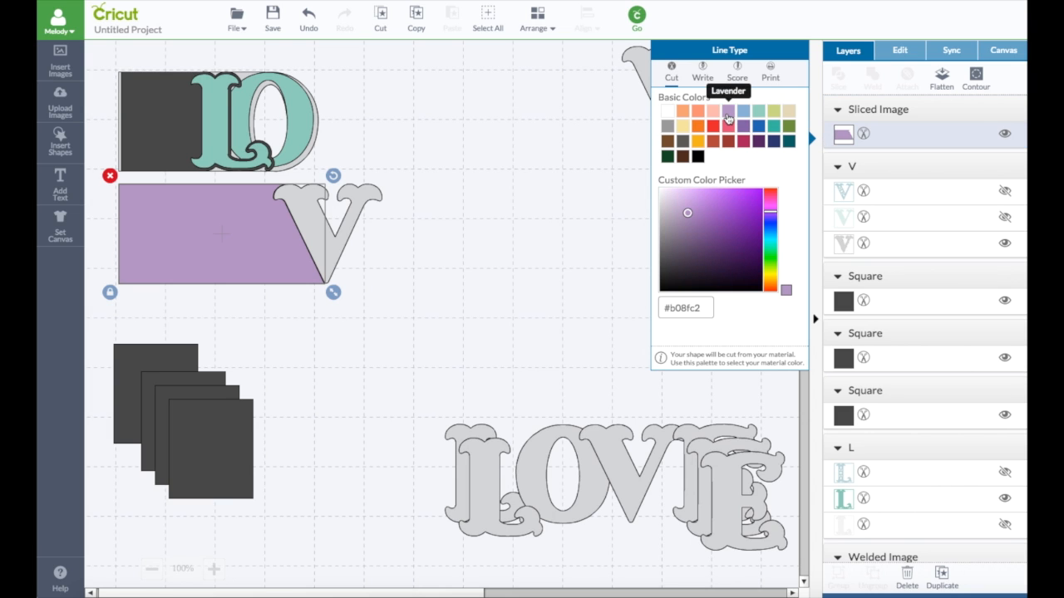
{"action": "left_click", "coordinate": [470, 213]}
- Nudge the grey V flush over the lavender rectangle's cut edge and weld the two shapes together
{"action": "left_click", "coordinate": [342, 231]}
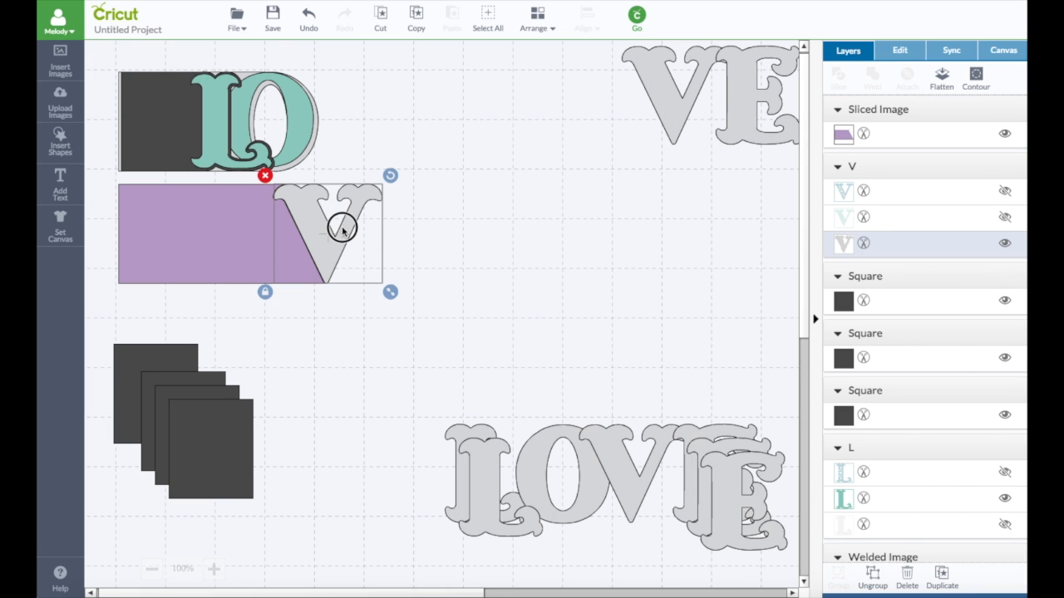
{"action": "left_click_drag", "start_coordinate": [343, 231], "coordinate": [341, 231]}
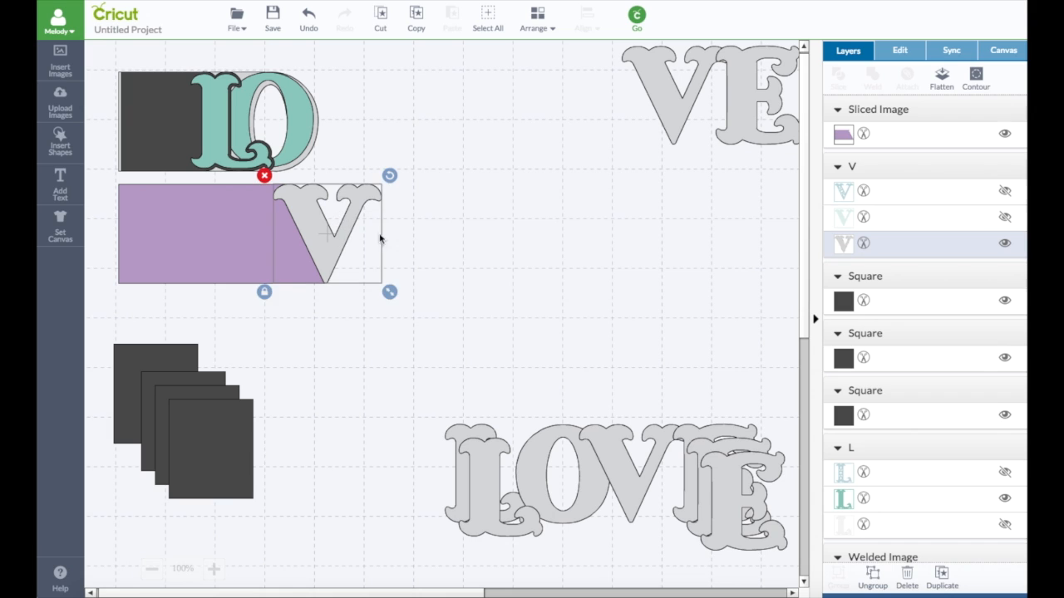
{"action": "left_click", "coordinate": [427, 238]}
{"action": "left_click", "coordinate": [327, 235]}
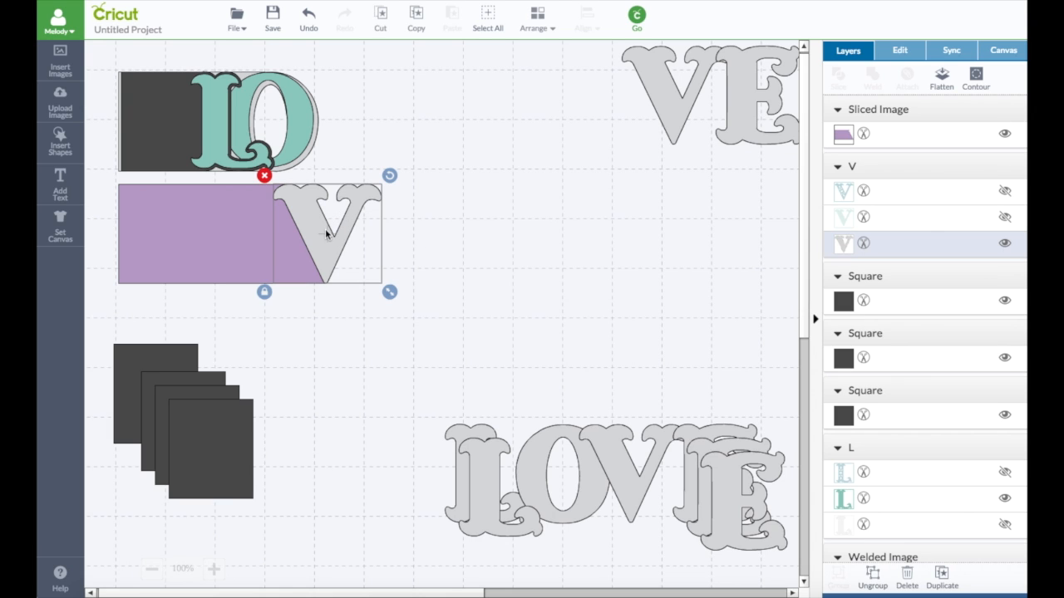
{"action": "left_click", "coordinate": [228, 216], "text": "shift"}
{"action": "left_click", "coordinate": [874, 81]}
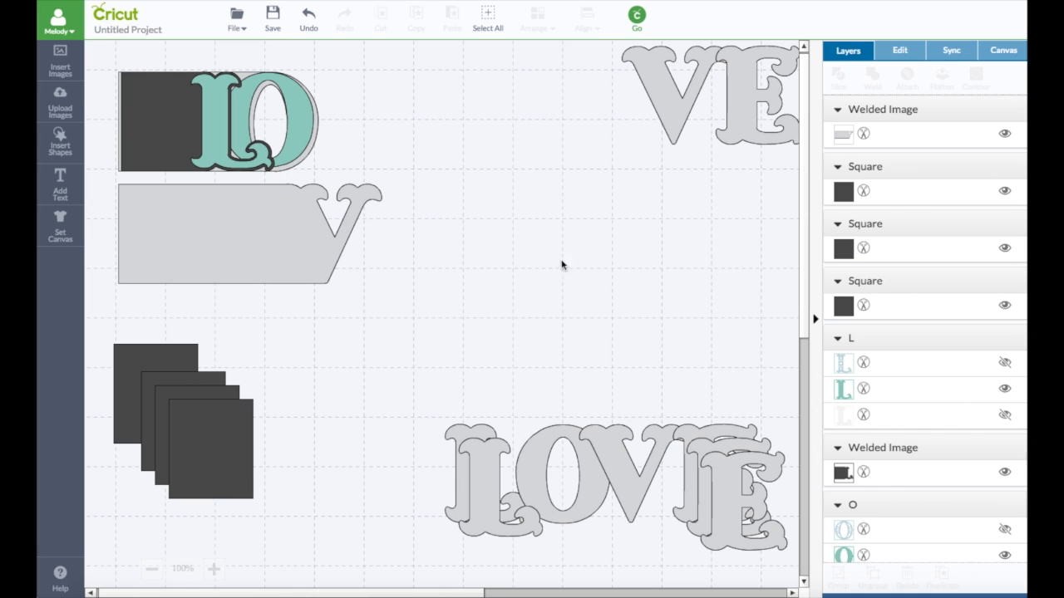
- Move the grey V from the lower LOVE letters onto the end of the welded shape and set its height to 2 in
{"action": "left_click_drag", "start_coordinate": [623, 468], "coordinate": [343, 210]}
{"action": "left_click", "coordinate": [899, 51]}
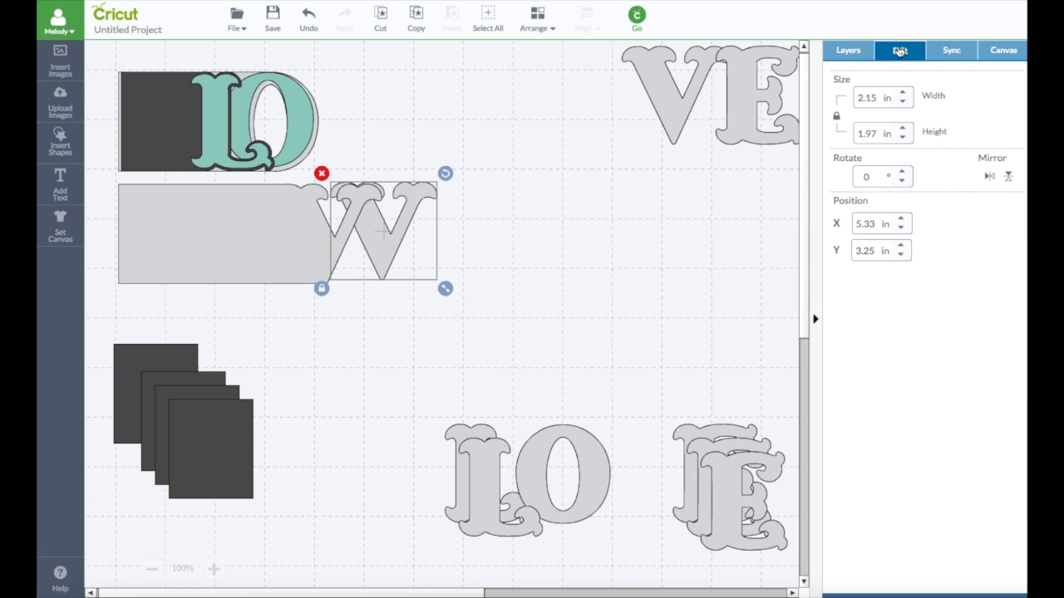
{"action": "left_click_drag", "start_coordinate": [877, 142], "coordinate": [819, 134]}
{"action": "type", "text": "2."}
- Hide the grey shadow layer of the newly placed V and show its teal layer
{"action": "left_click", "coordinate": [846, 52]}
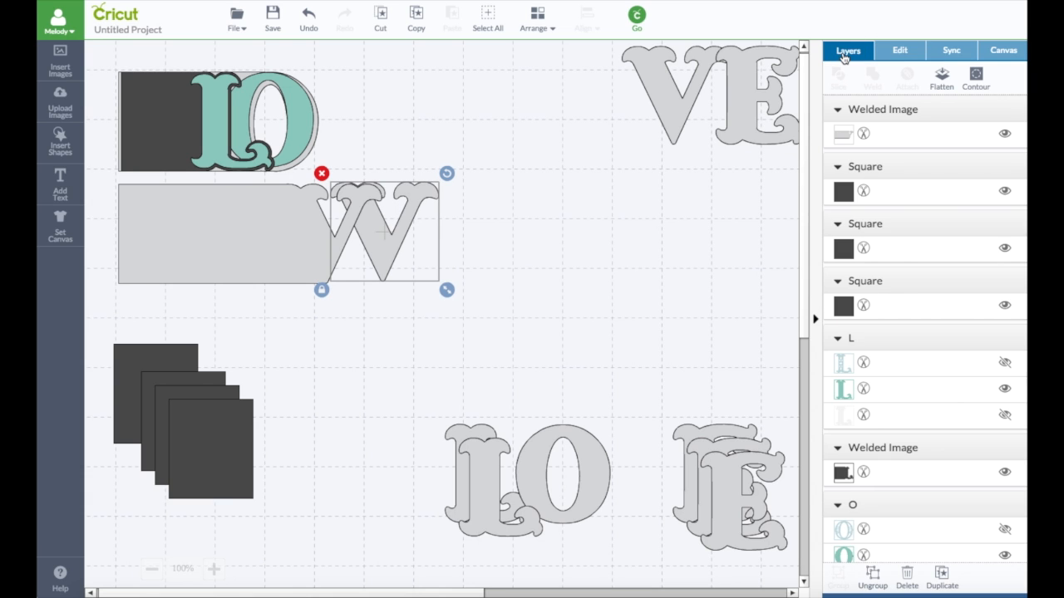
{"action": "scroll", "coordinate": [915, 302], "scroll_direction": "down", "scroll_amount": 10}
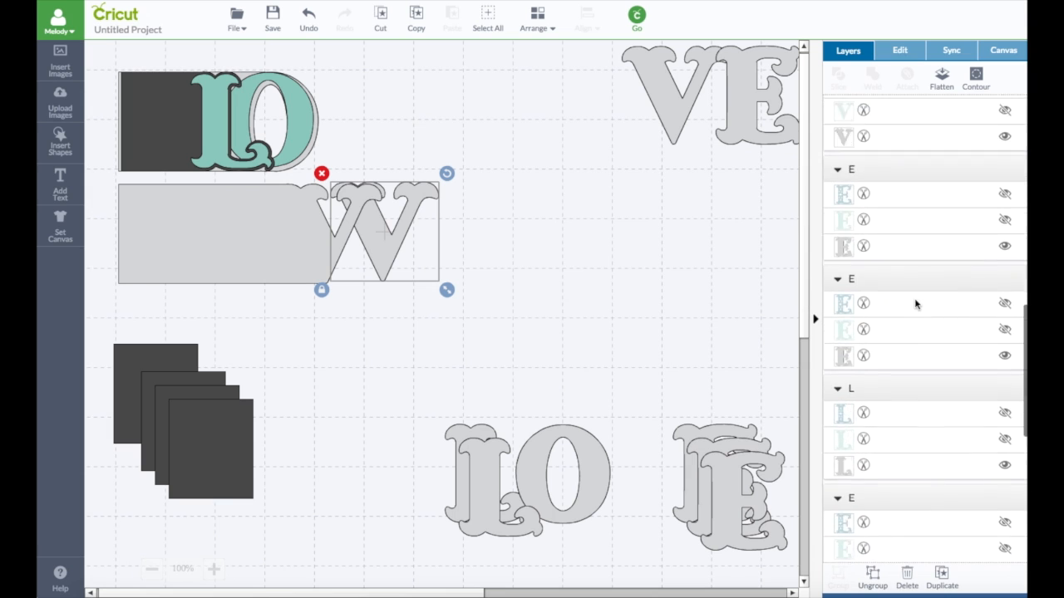
{"action": "left_click", "coordinate": [1005, 257]}
{"action": "left_click", "coordinate": [1005, 230]}
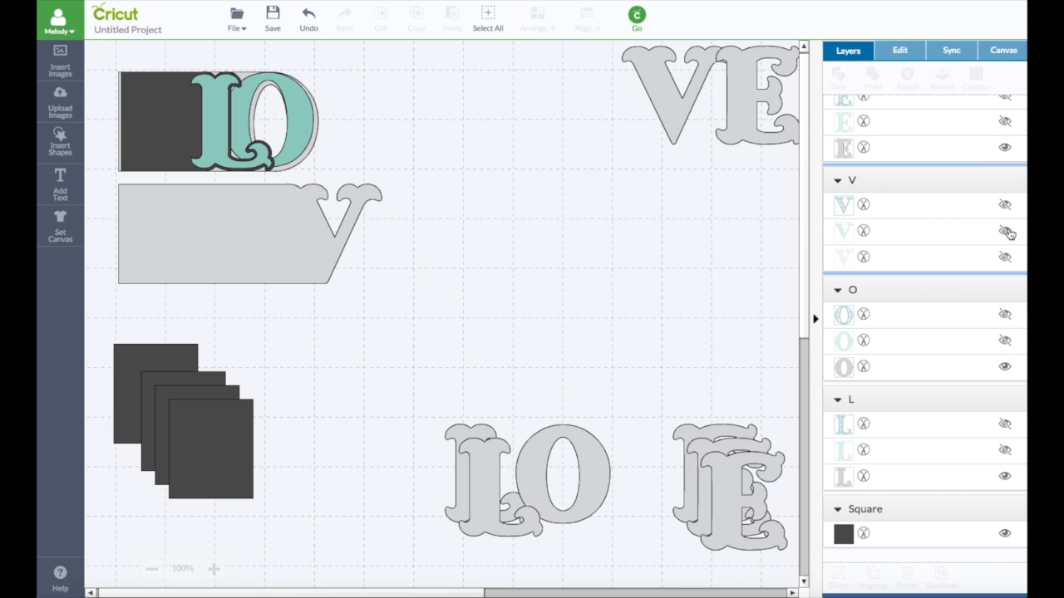
- Bring the teal V to the front and position it over the V of the welded grey shape
{"action": "left_click", "coordinate": [934, 230]}
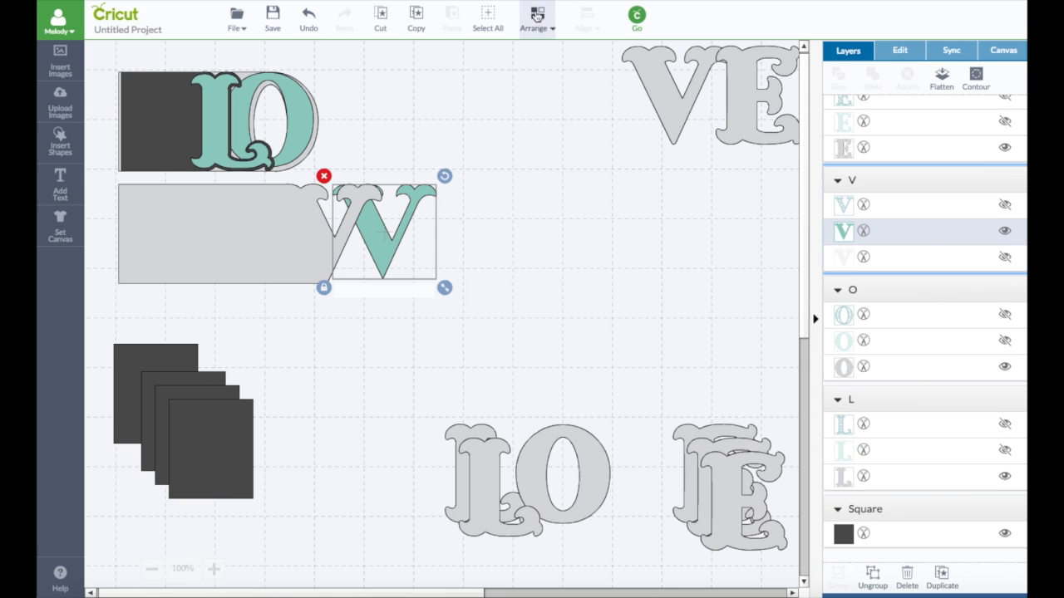
{"action": "left_click", "coordinate": [538, 24]}
{"action": "left_click", "coordinate": [536, 109]}
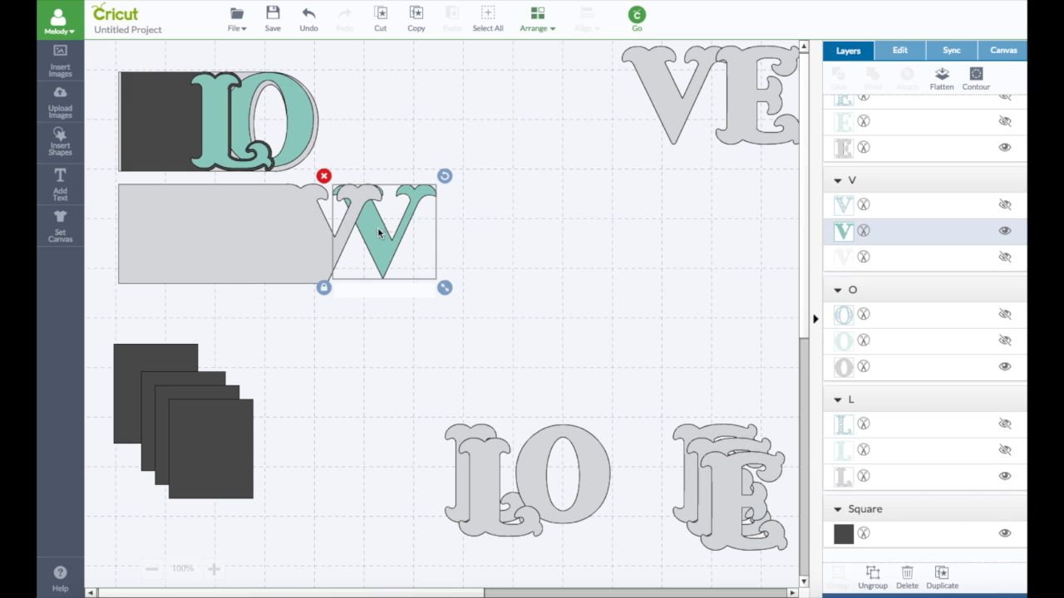
{"action": "left_click_drag", "start_coordinate": [379, 234], "coordinate": [325, 239]}
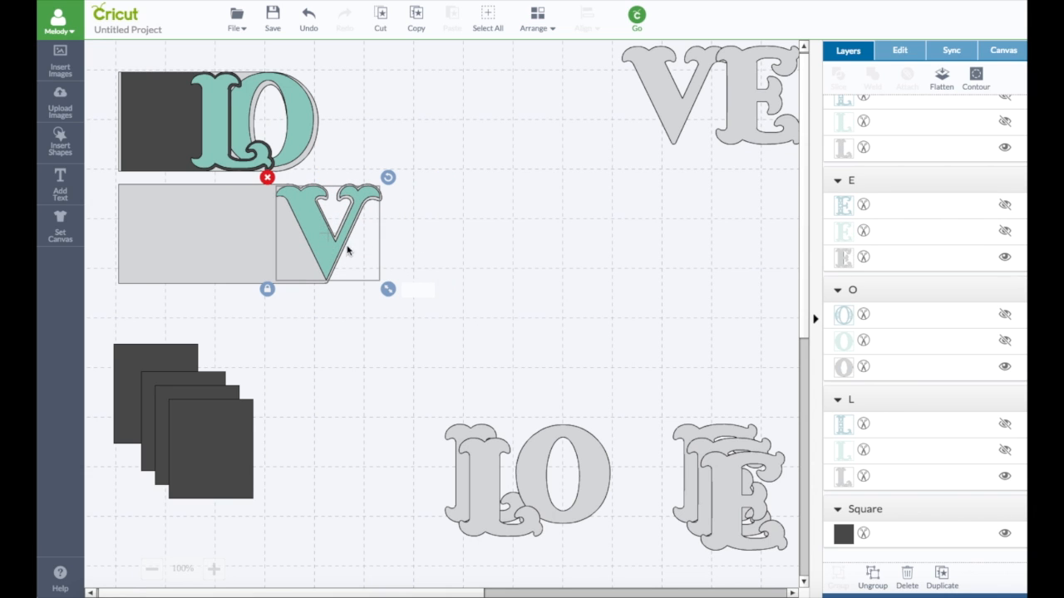
{"action": "left_click", "coordinate": [325, 248]}
{"action": "left_click_drag", "start_coordinate": [324, 248], "coordinate": [324, 249]}
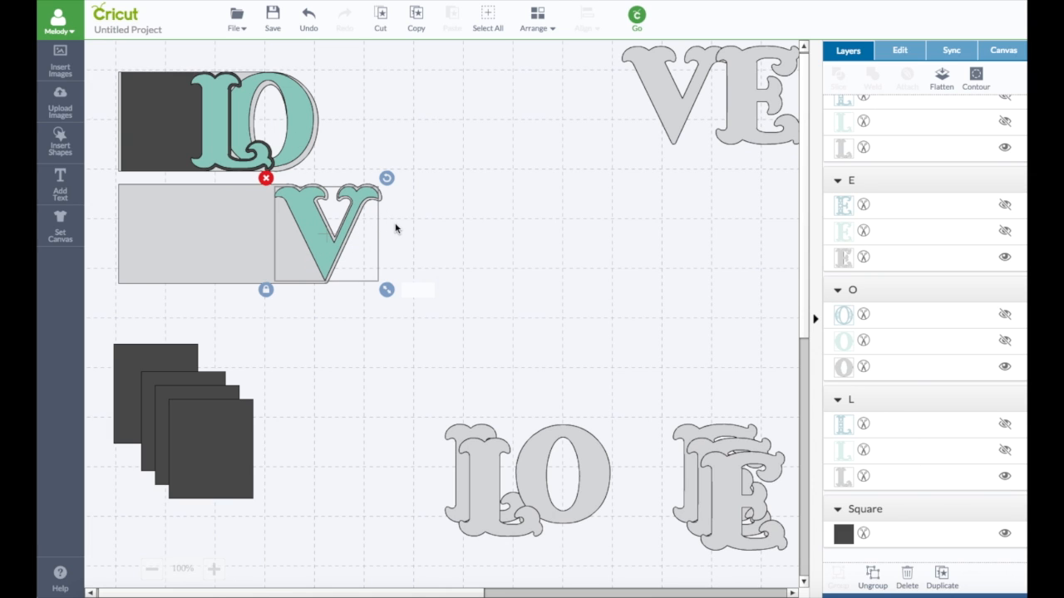
- Adjust the teal O over its grey backing, and move the teal V with its welded backing over the LO design
{"action": "left_click_drag", "start_coordinate": [306, 130], "coordinate": [308, 132]}
{"action": "left_click_drag", "start_coordinate": [423, 296], "coordinate": [94, 177]}
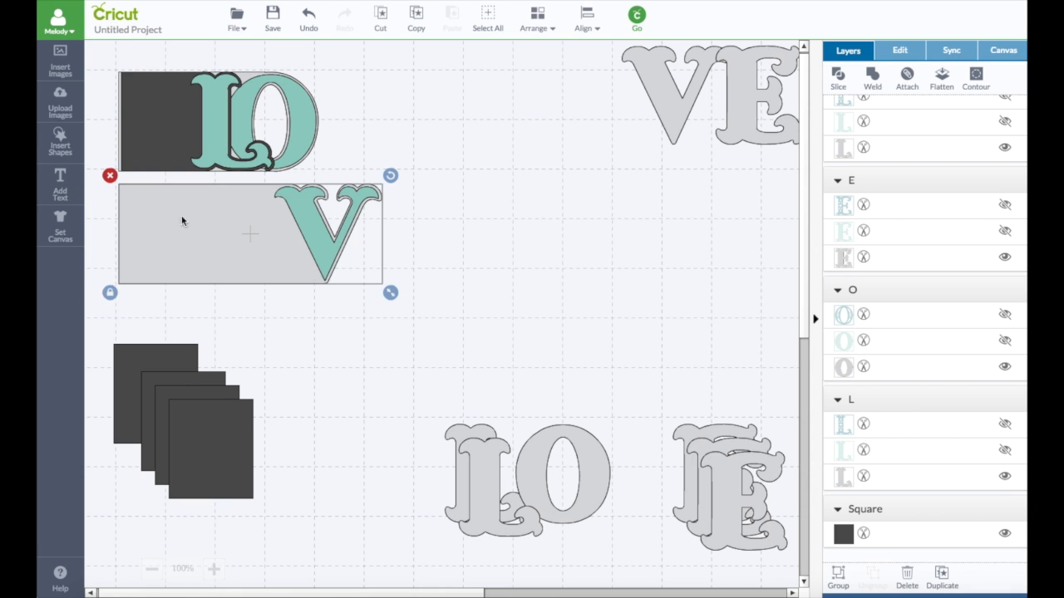
{"action": "left_click_drag", "start_coordinate": [219, 204], "coordinate": [216, 135]}
- Place a dark square below the V design, unlock its proportions and stretch it into a wide rectangle
{"action": "left_click_drag", "start_coordinate": [221, 432], "coordinate": [182, 227]}
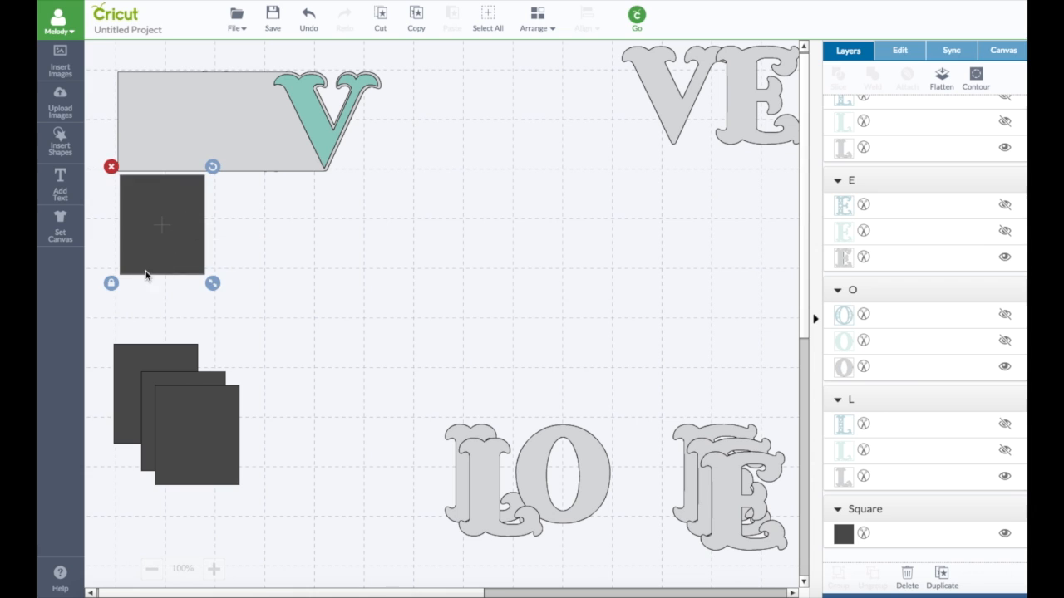
{"action": "left_click", "coordinate": [113, 284]}
{"action": "left_click_drag", "start_coordinate": [212, 285], "coordinate": [365, 281]}
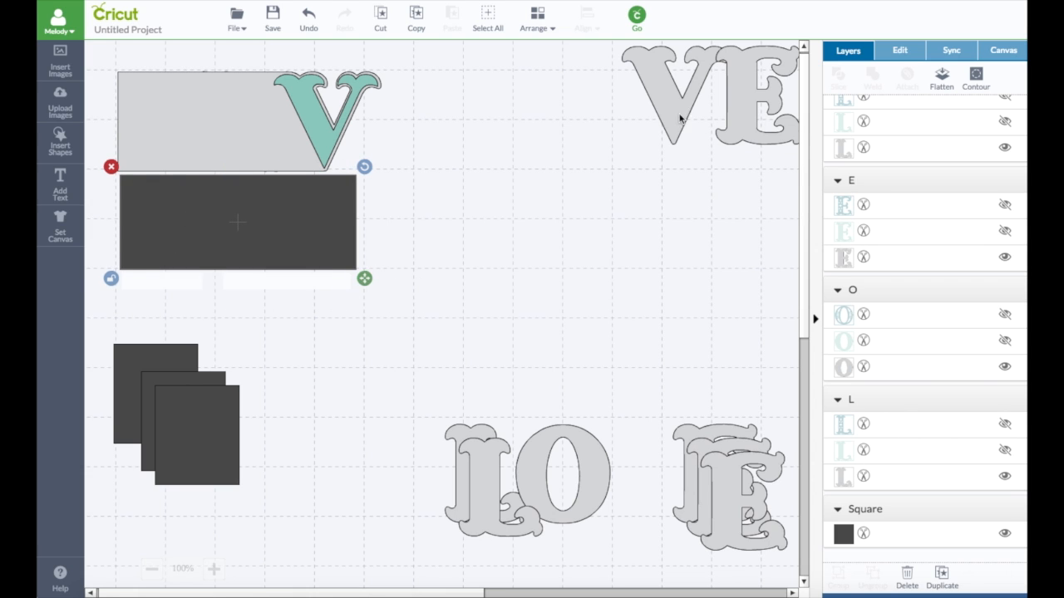
- Move the upper grey V down to the LOVE letters, and place the upper grey E over the dark rectangle's end at 2 in high
{"action": "left_click_drag", "start_coordinate": [680, 118], "coordinate": [640, 532]}
{"action": "left_click_drag", "start_coordinate": [741, 104], "coordinate": [371, 217]}
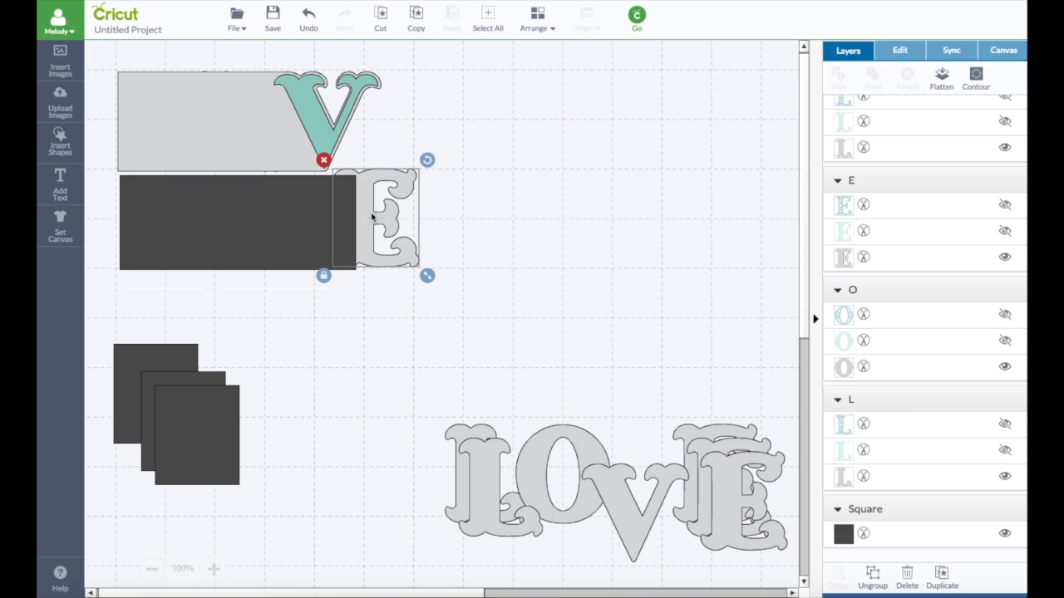
{"action": "left_click", "coordinate": [906, 47]}
{"action": "left_click", "coordinate": [858, 53]}
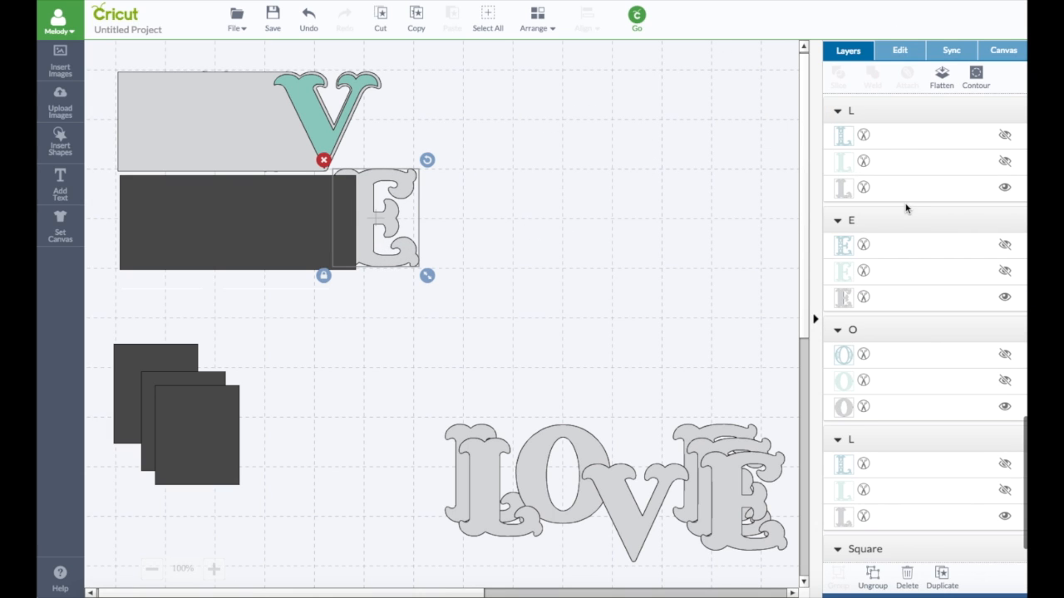
{"action": "scroll", "coordinate": [905, 225], "scroll_direction": "up", "scroll_amount": 1}
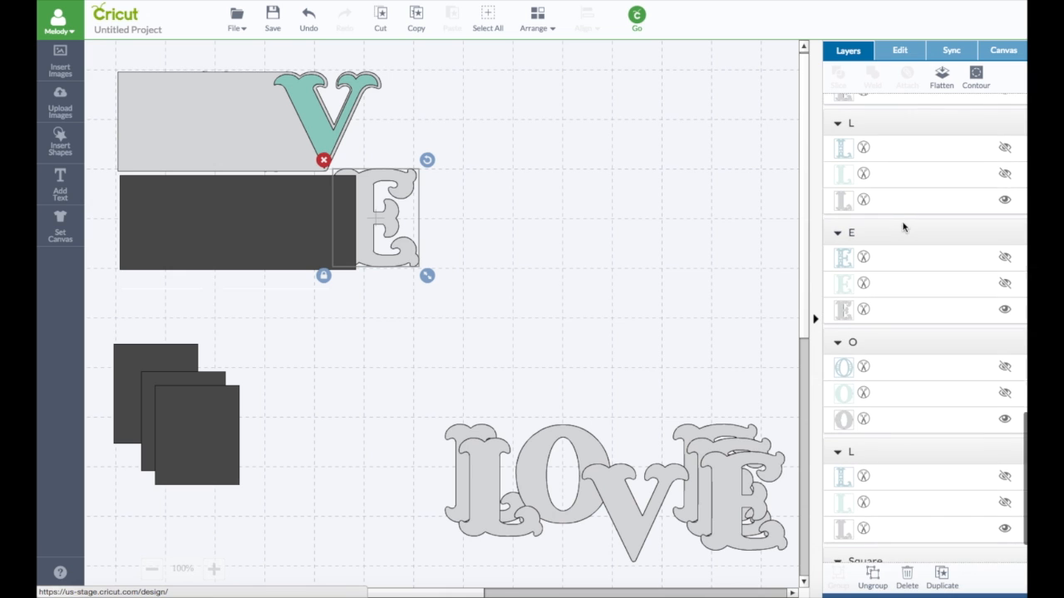
{"action": "scroll", "coordinate": [903, 227], "scroll_direction": "up", "scroll_amount": 10}
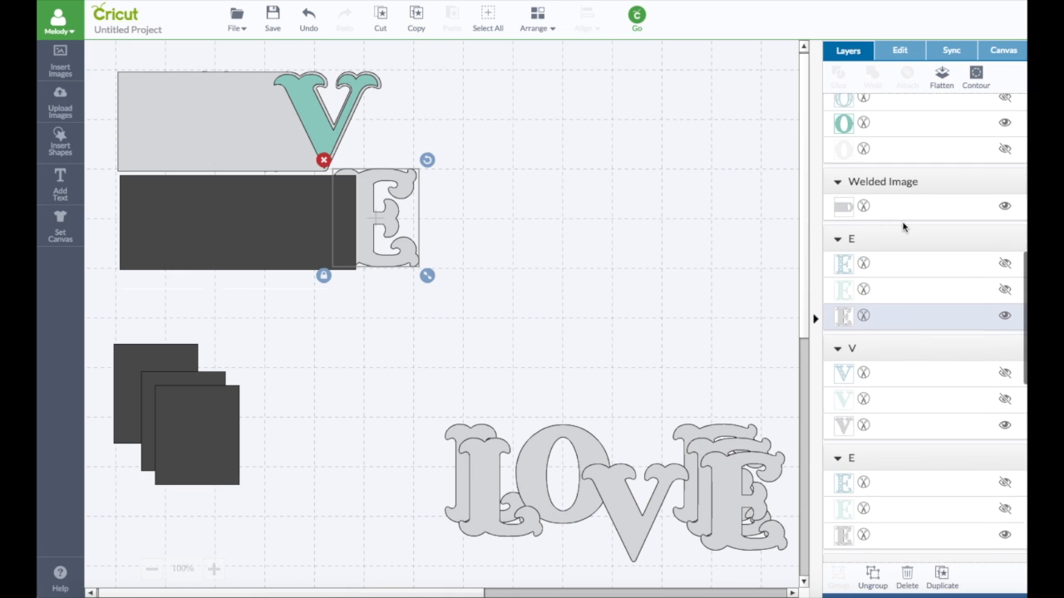
{"action": "scroll", "coordinate": [903, 227], "scroll_direction": "down", "scroll_amount": 3}
{"action": "left_click", "coordinate": [900, 51]}
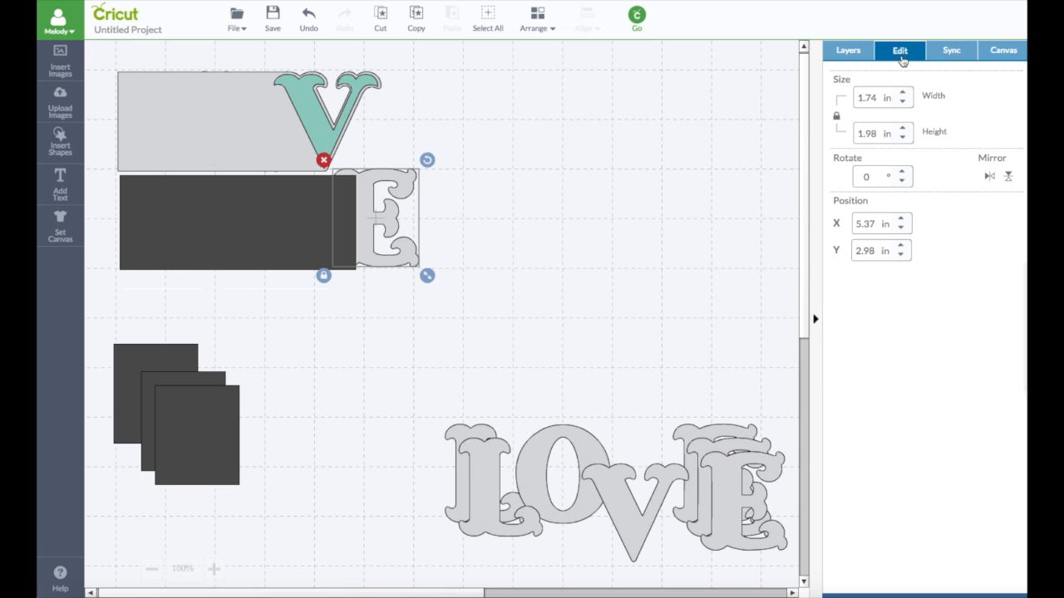
{"action": "left_click", "coordinate": [868, 133]}
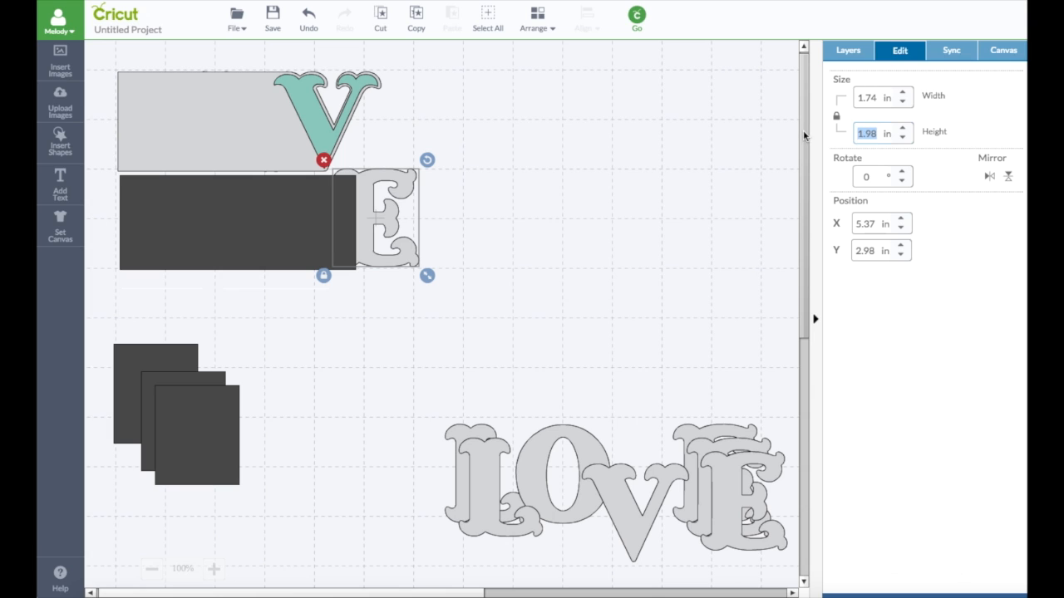
{"action": "type", "text": "2"}
{"action": "key", "text": "Return"}
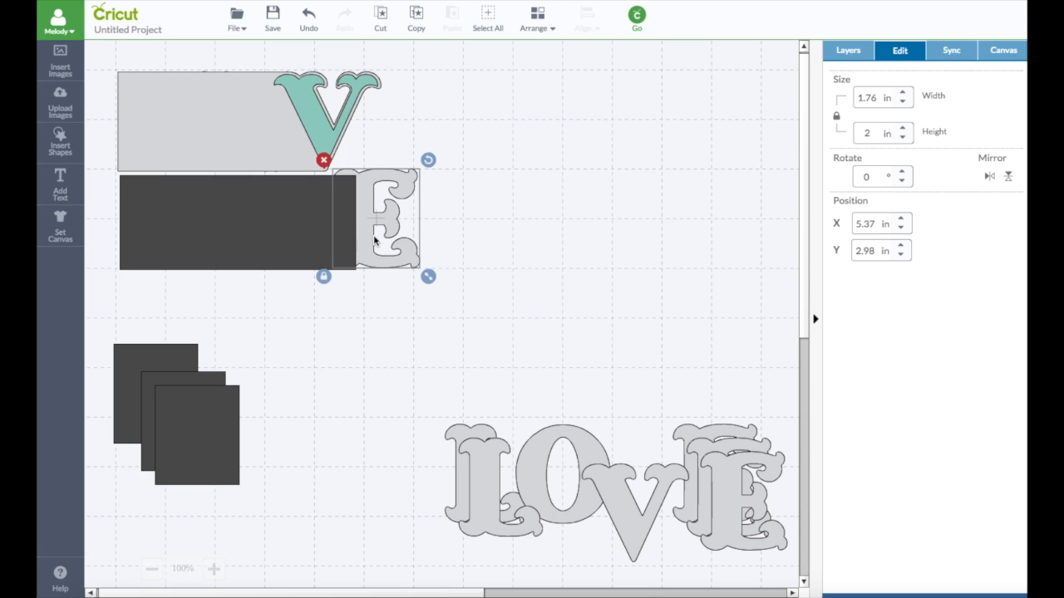
- Set the dark rectangle's height to 2 in and line the grey E up with its top and bottom edges
{"action": "left_click", "coordinate": [374, 241]}
{"action": "left_click", "coordinate": [287, 222]}
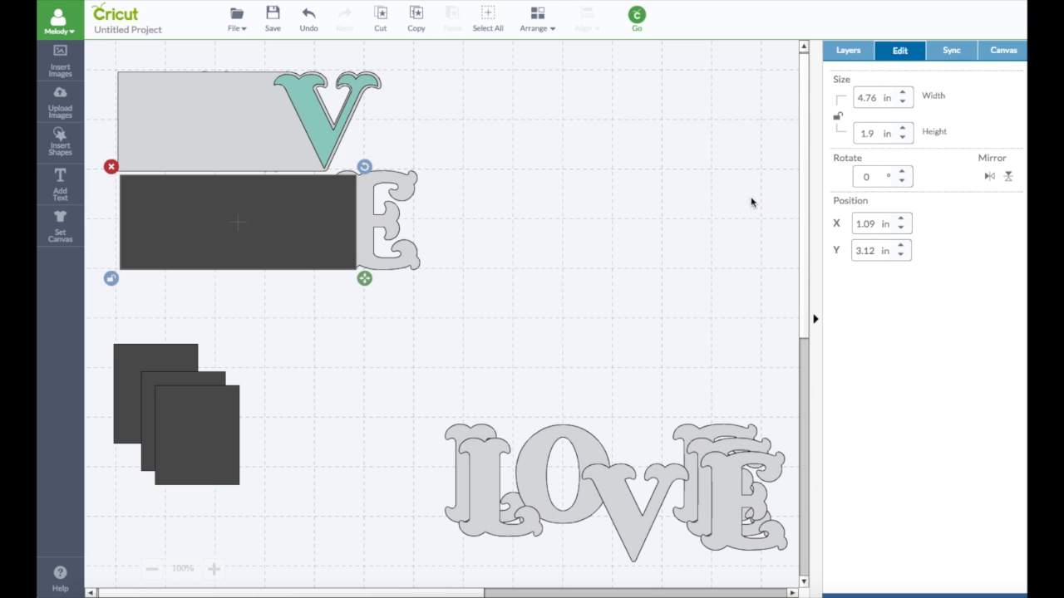
{"action": "left_click", "coordinate": [868, 134]}
{"action": "type", "text": "2"}
{"action": "key", "text": "Return"}
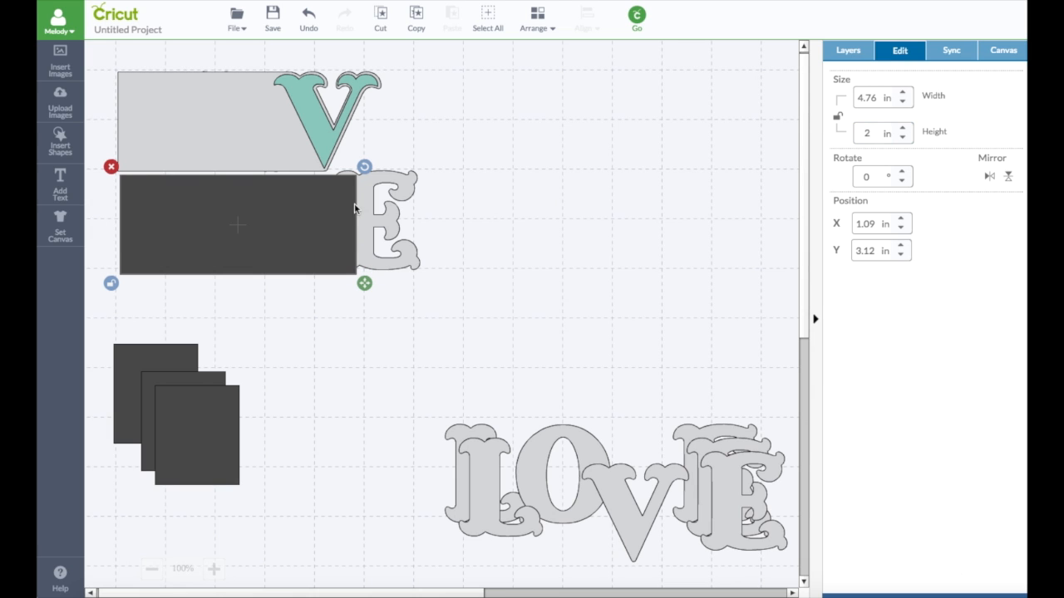
{"action": "left_click_drag", "start_coordinate": [359, 198], "coordinate": [369, 218]}
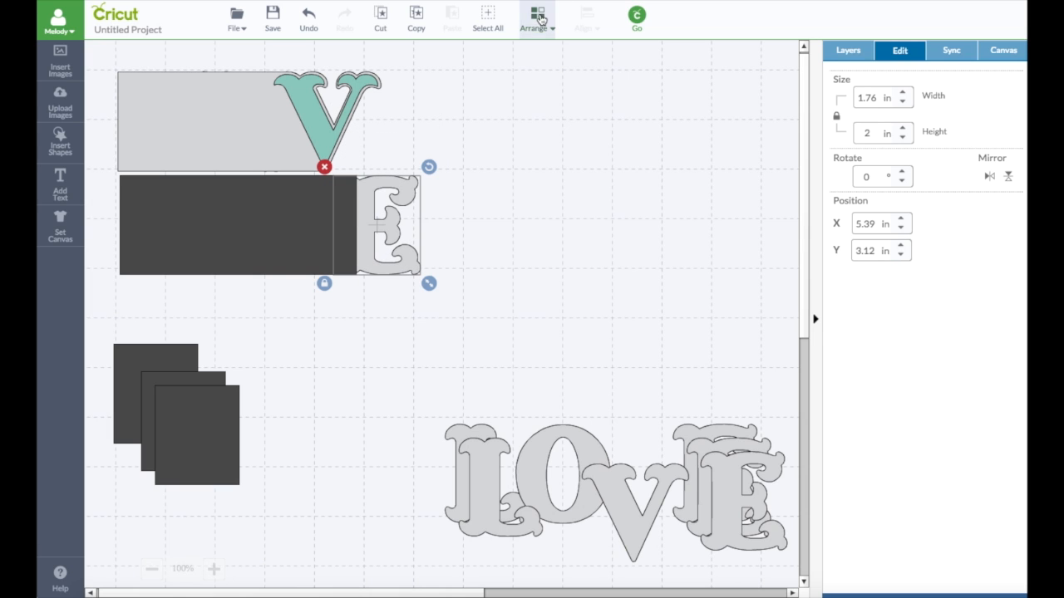
- Bring the grey E to the front of the dark rectangle
{"action": "left_click", "coordinate": [539, 19]}
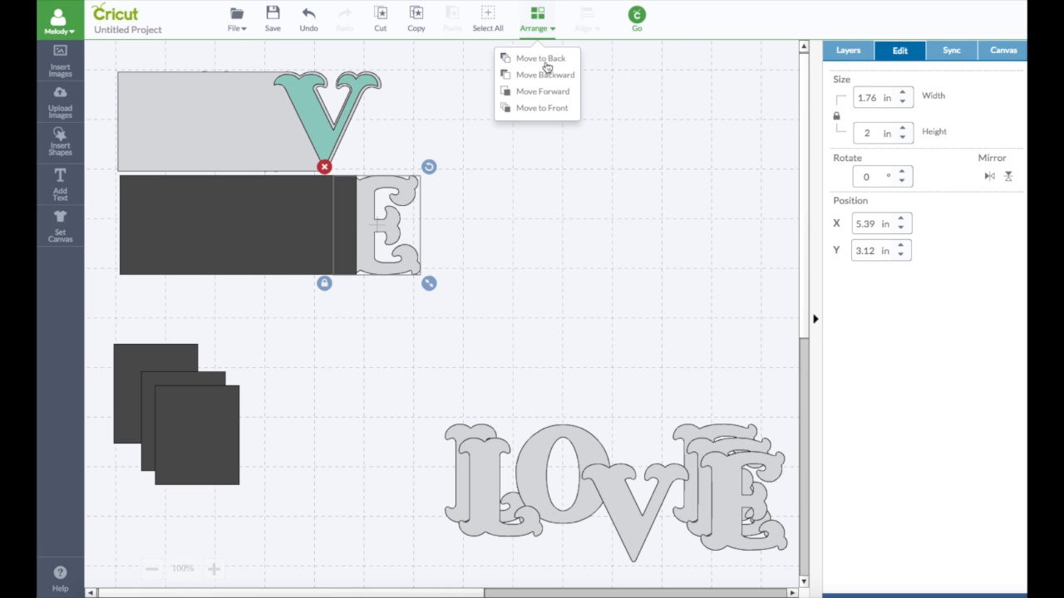
{"action": "left_click", "coordinate": [214, 570]}
{"action": "left_click", "coordinate": [492, 320]}
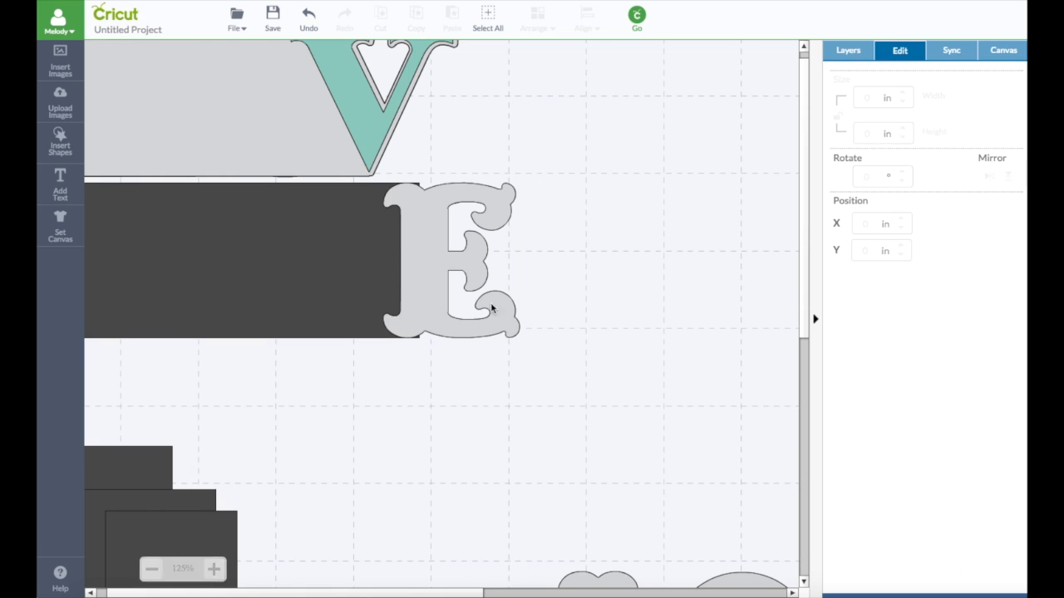
- Narrow the dark rectangle to about 4.6 in wide so its end lies behind the stem of the grey E
{"action": "left_click", "coordinate": [435, 301]}
{"action": "left_click", "coordinate": [340, 288]}
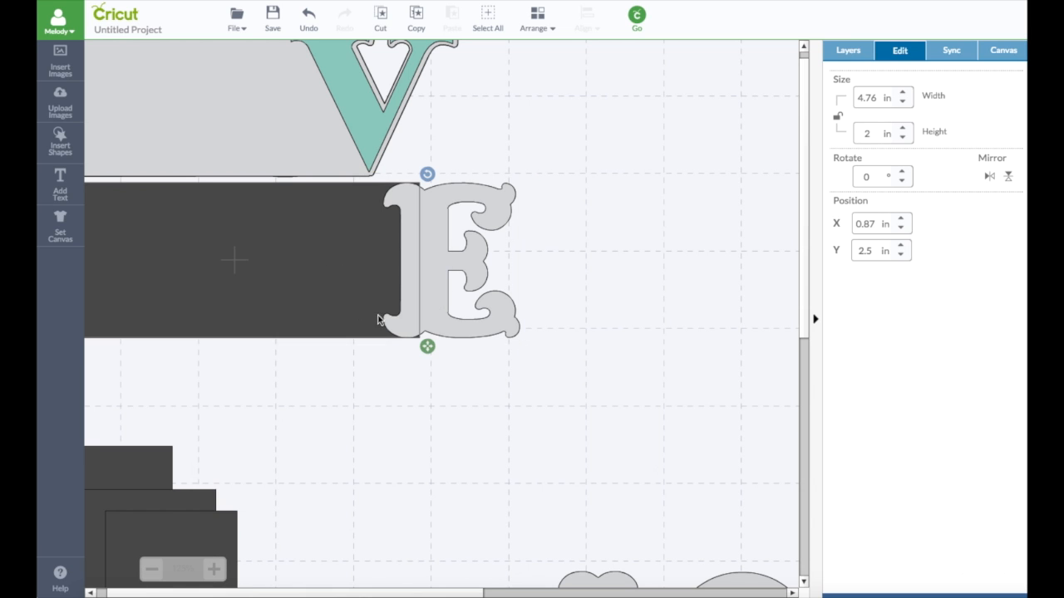
{"action": "left_click_drag", "start_coordinate": [426, 352], "coordinate": [420, 355]}
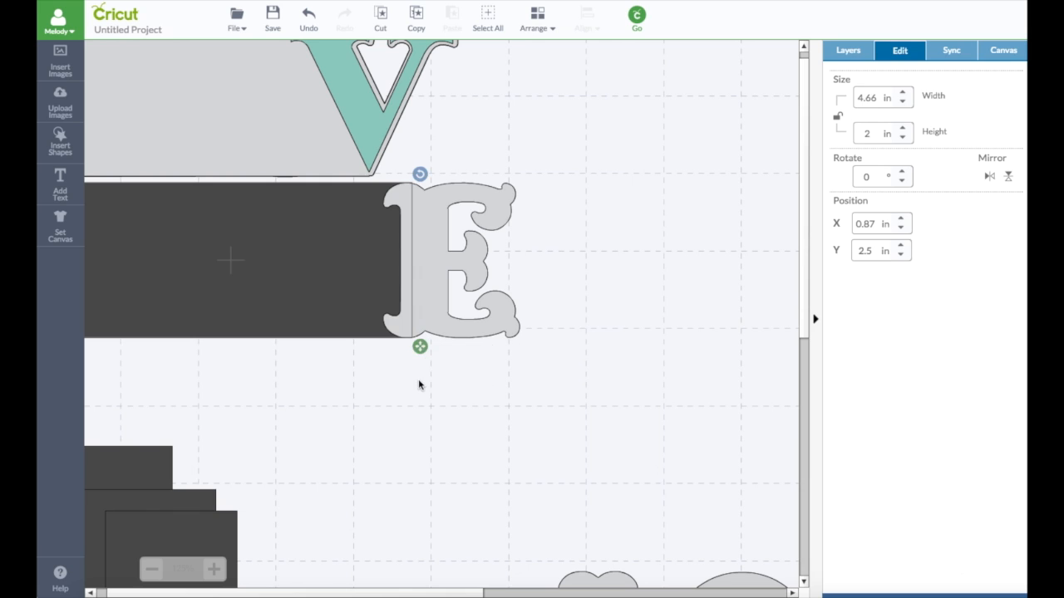
{"action": "left_click", "coordinate": [420, 383]}
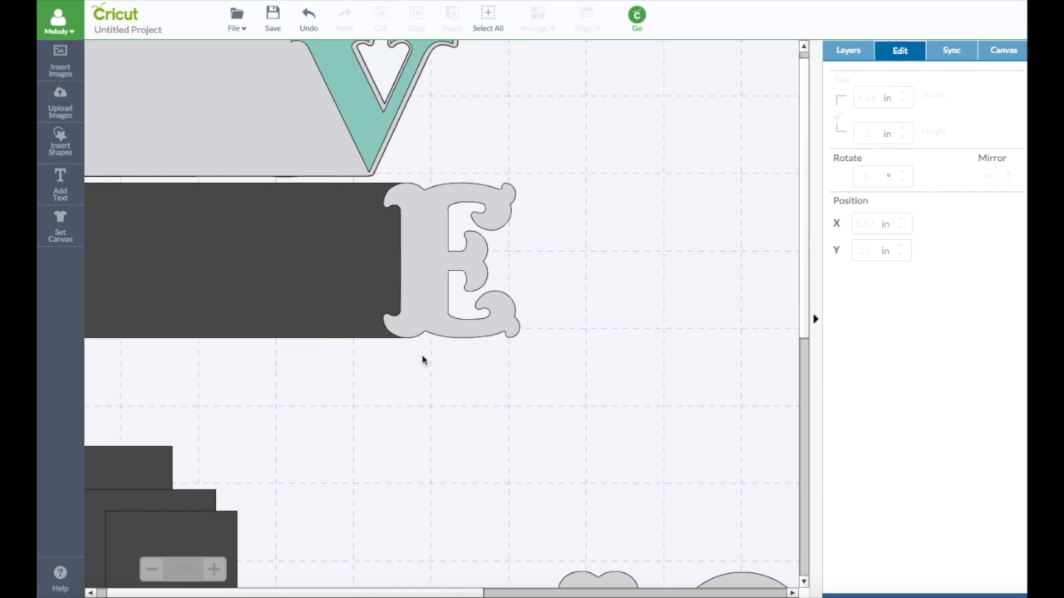
{"action": "left_click", "coordinate": [431, 296]}
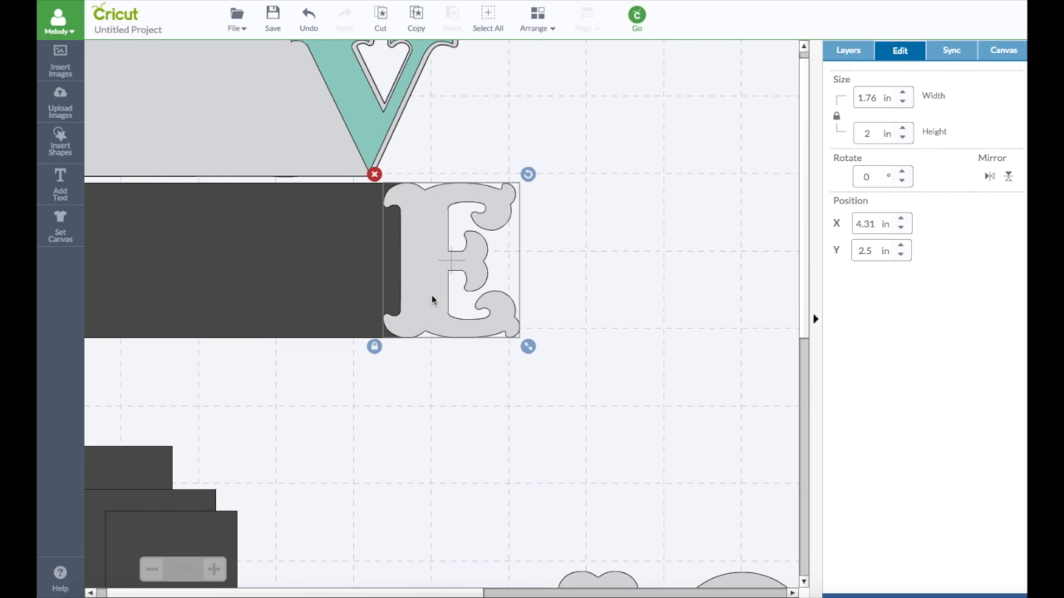
{"action": "left_click", "coordinate": [370, 318]}
{"action": "left_click_drag", "start_coordinate": [422, 350], "coordinate": [417, 351]}
{"action": "left_click", "coordinate": [438, 377]}
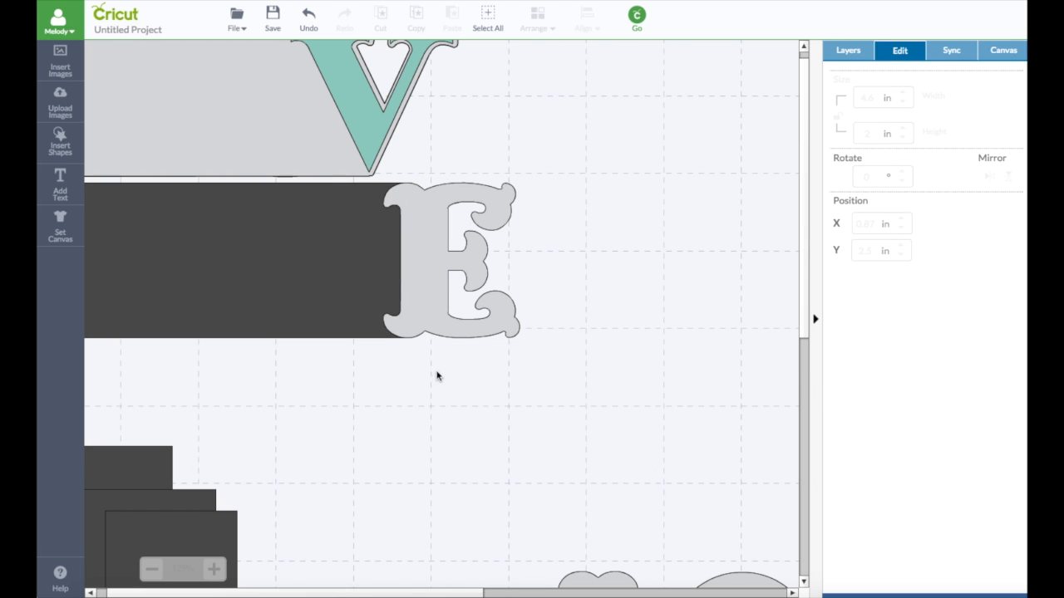
- Weld the grey E and the dark rectangle into one shape
{"action": "left_click", "coordinate": [423, 280]}
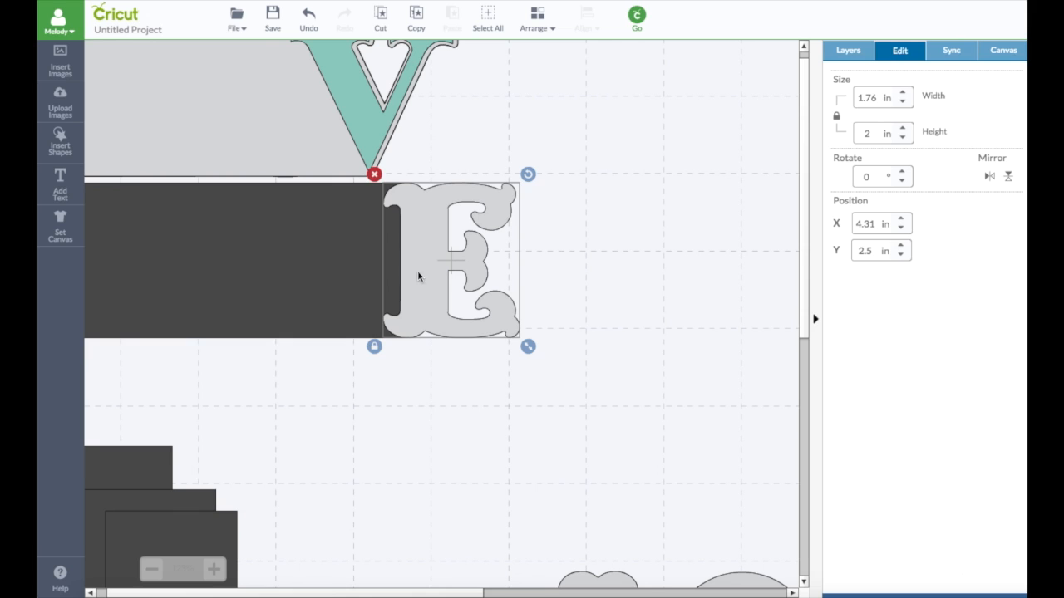
{"action": "left_click", "coordinate": [353, 257], "text": "shift"}
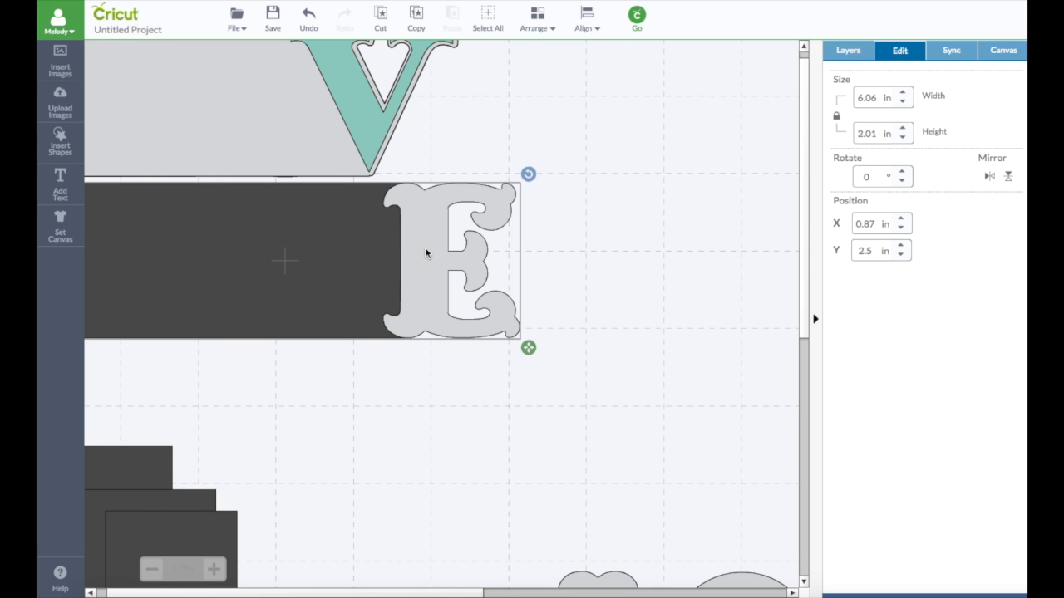
{"action": "left_click", "coordinate": [846, 51]}
{"action": "left_click", "coordinate": [871, 78]}
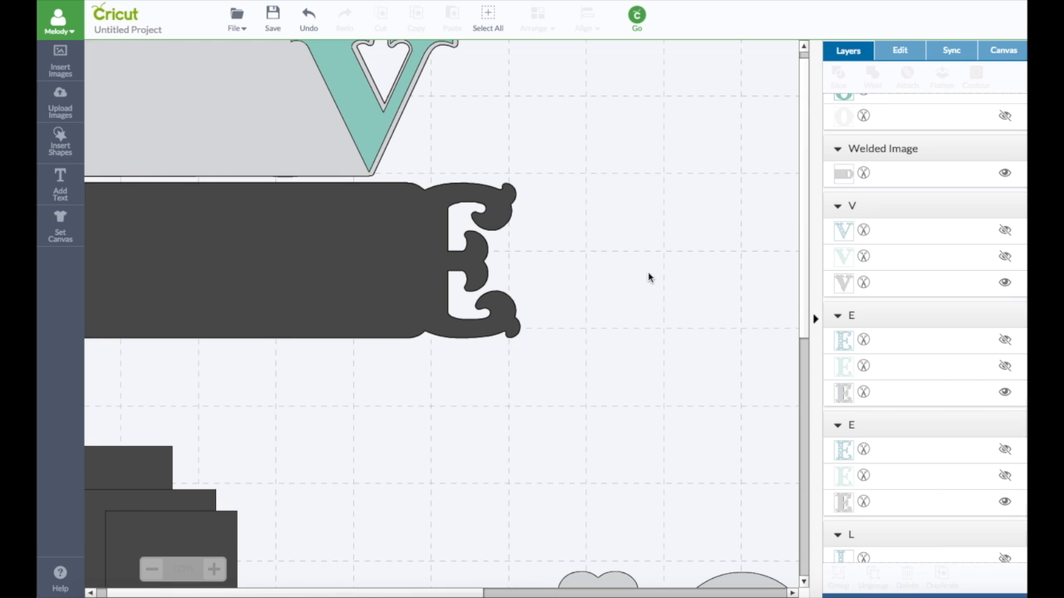
- Take another grey E from the LOVE letters, set its height to 2 in and place it over the welded E
{"action": "left_click", "coordinate": [150, 569]}
{"action": "left_click_drag", "start_coordinate": [711, 478], "coordinate": [423, 202]}
{"action": "left_click", "coordinate": [904, 55]}
{"action": "left_click", "coordinate": [867, 131]}
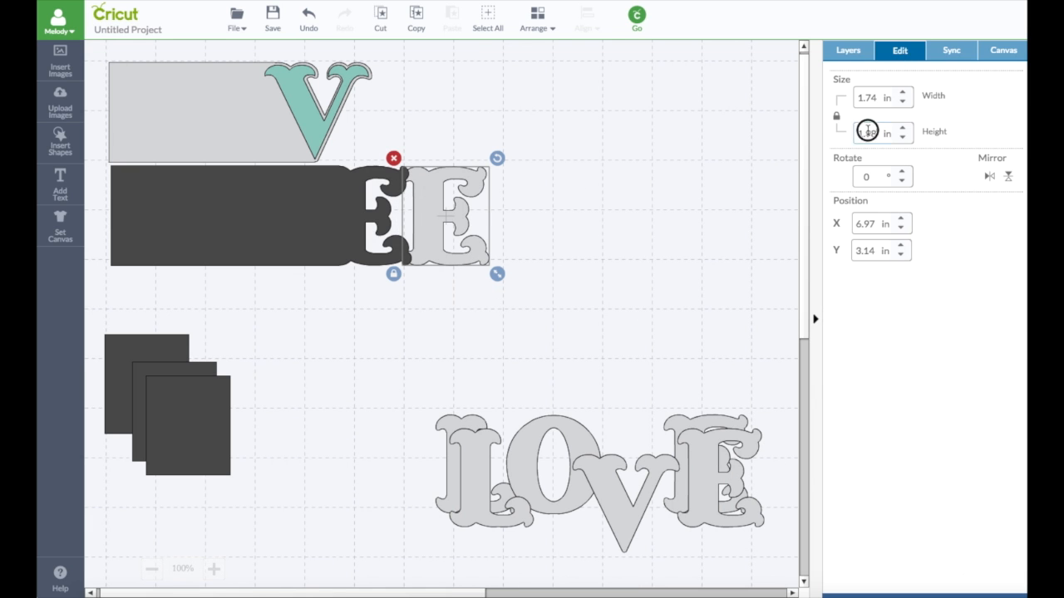
{"action": "double_click", "coordinate": [867, 131]}
{"action": "type", "text": "2."}
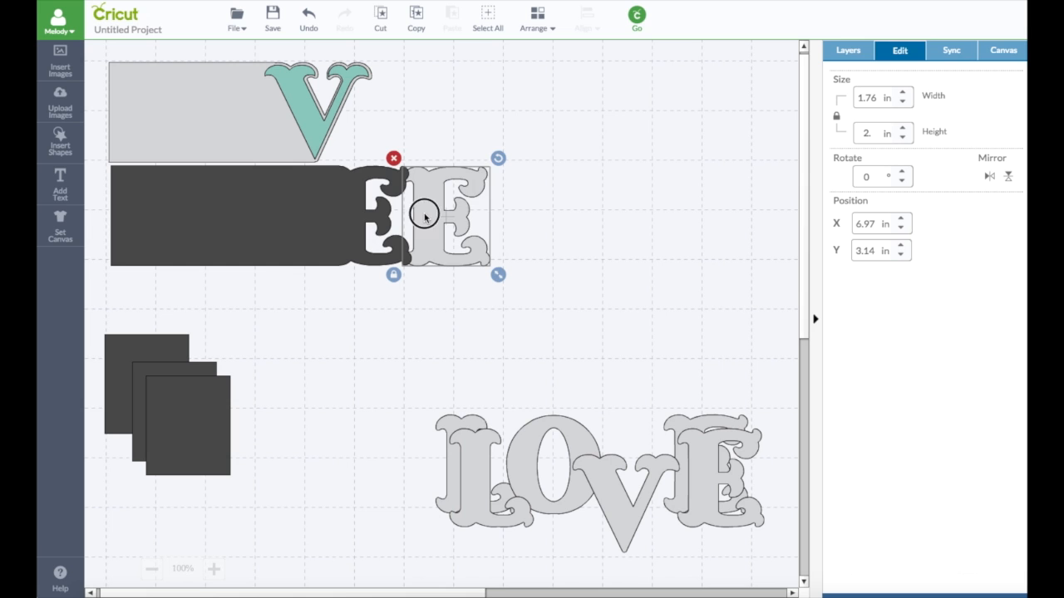
{"action": "left_click_drag", "start_coordinate": [424, 216], "coordinate": [345, 215]}
- Bring the new E to the front, hide its grey shadow layer and show its teal layer
{"action": "left_click", "coordinate": [541, 37]}
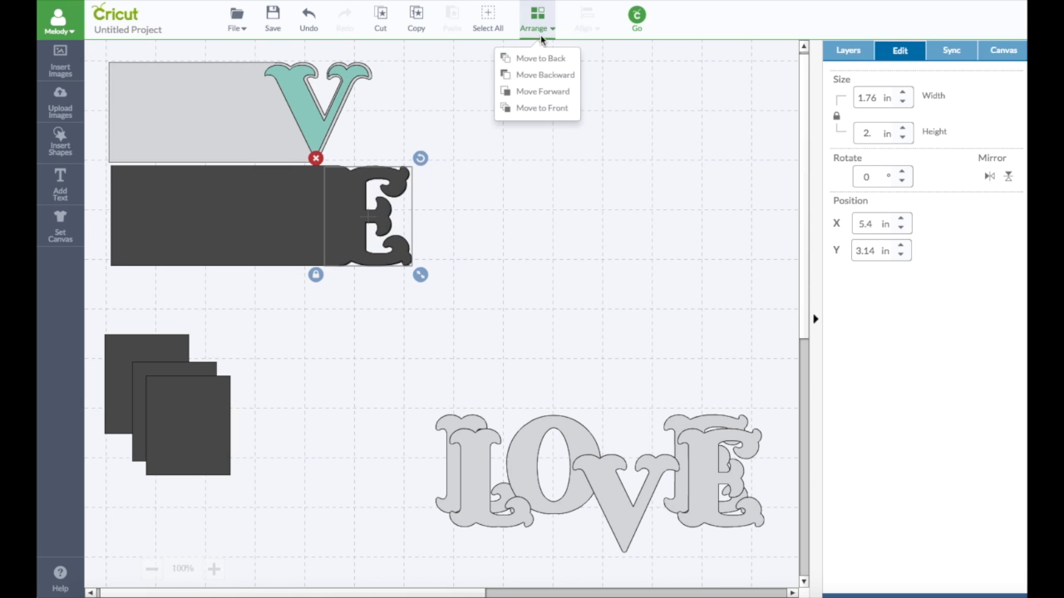
{"action": "left_click", "coordinate": [541, 108]}
{"action": "left_click", "coordinate": [847, 51]}
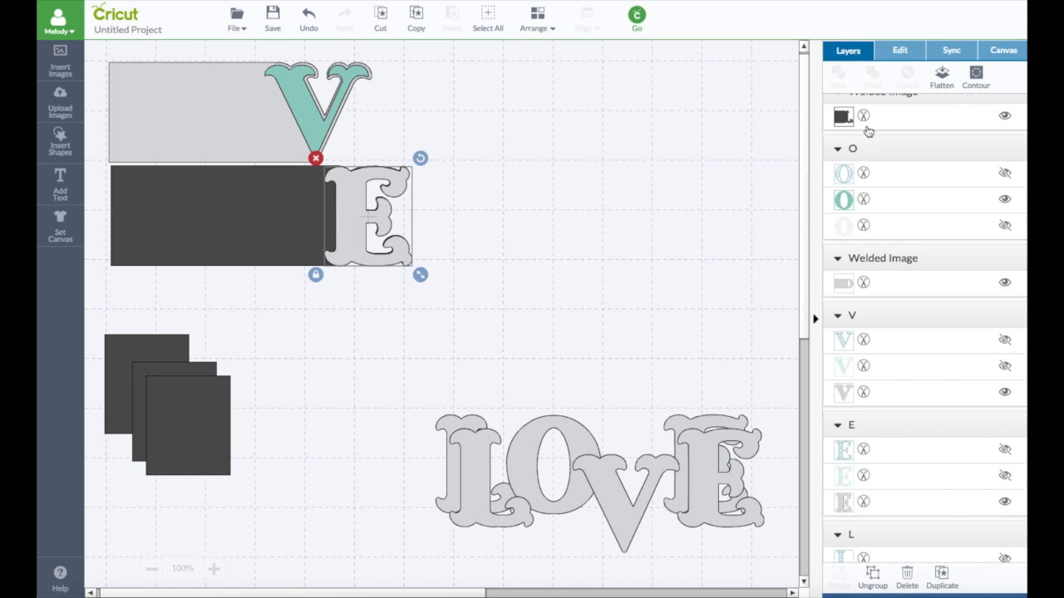
{"action": "left_click", "coordinate": [1004, 185]}
{"action": "left_click", "coordinate": [1004, 158]}
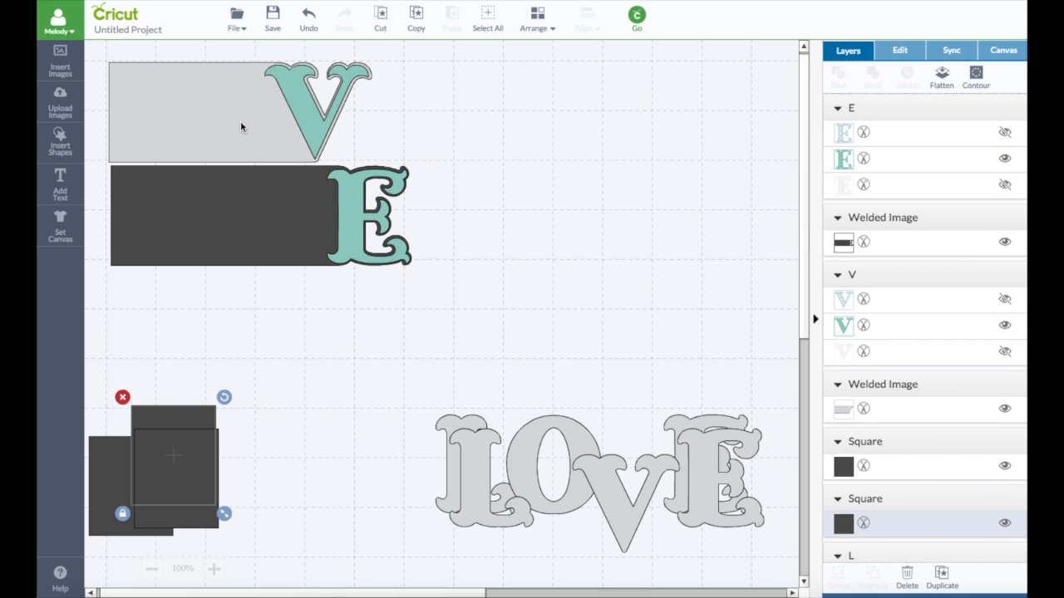
- Nudge the grey V backing slightly and send the dark welded E backing to the back
{"action": "mouse_move", "coordinate": [241, 126]}
{"action": "left_mouse_down"}
{"action": "mouse_move", "coordinate": [237, 166]}
{"action": "mouse_move", "coordinate": [239, 127]}
{"action": "left_mouse_up"}
{"action": "left_click", "coordinate": [262, 215]}
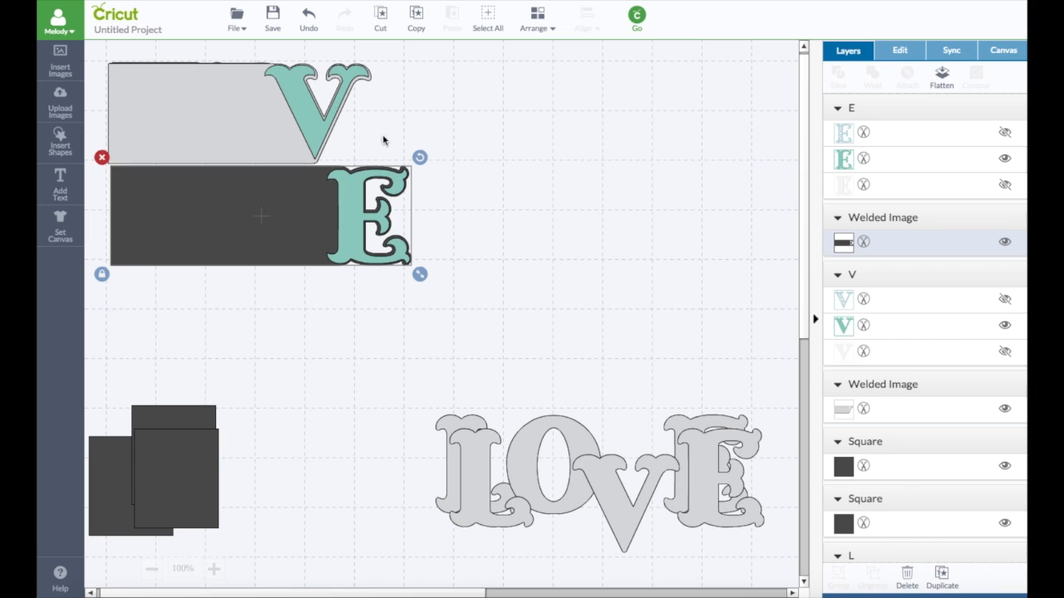
{"action": "left_click", "coordinate": [536, 30]}
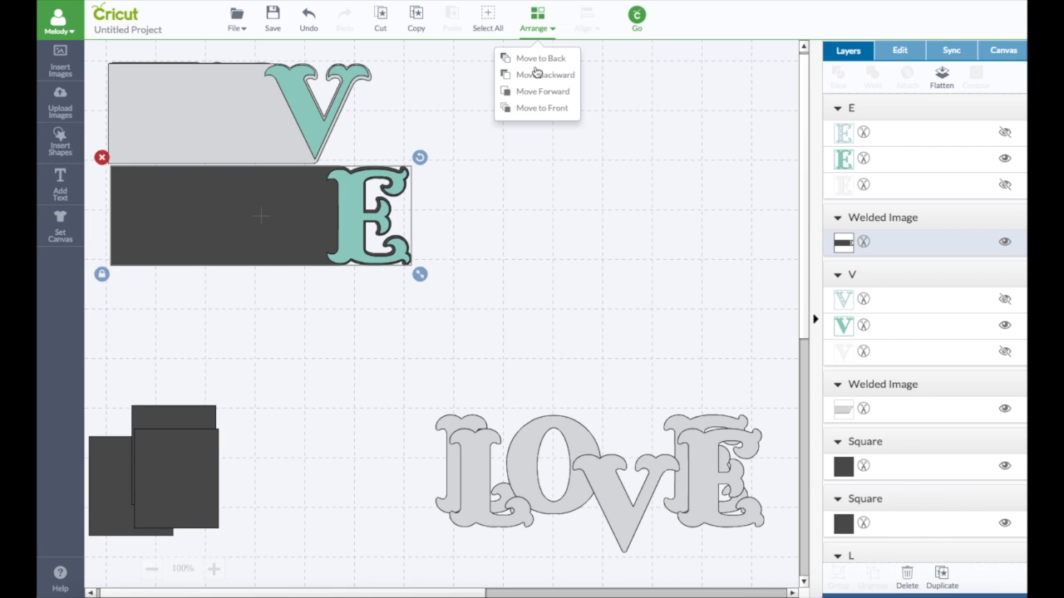
{"action": "left_click", "coordinate": [537, 59]}
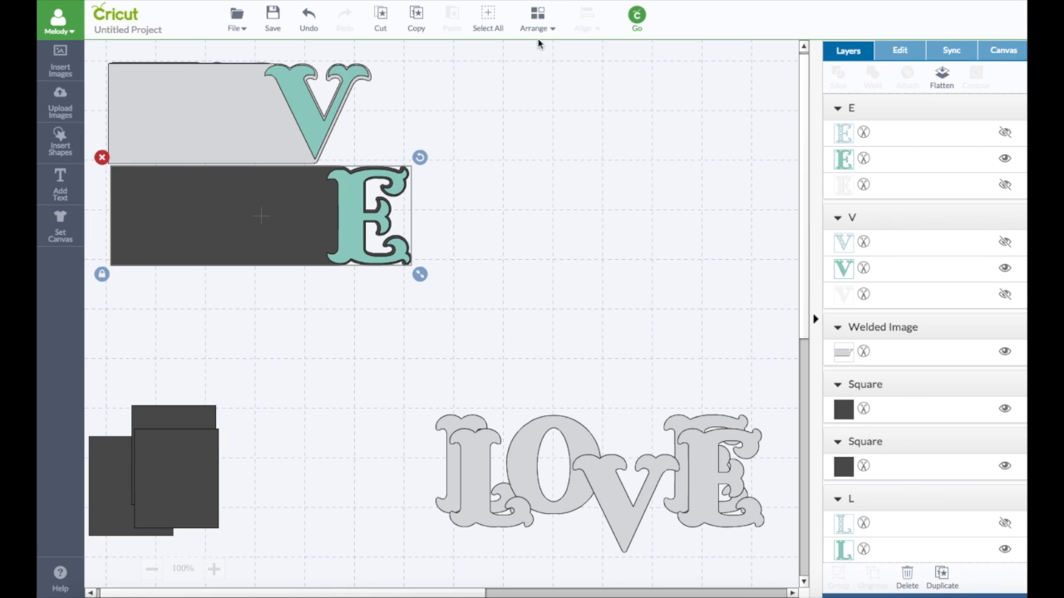
- Send the teal E to the back, and raise it one level so it sits directly above its dark backing
{"action": "left_click", "coordinate": [350, 197]}
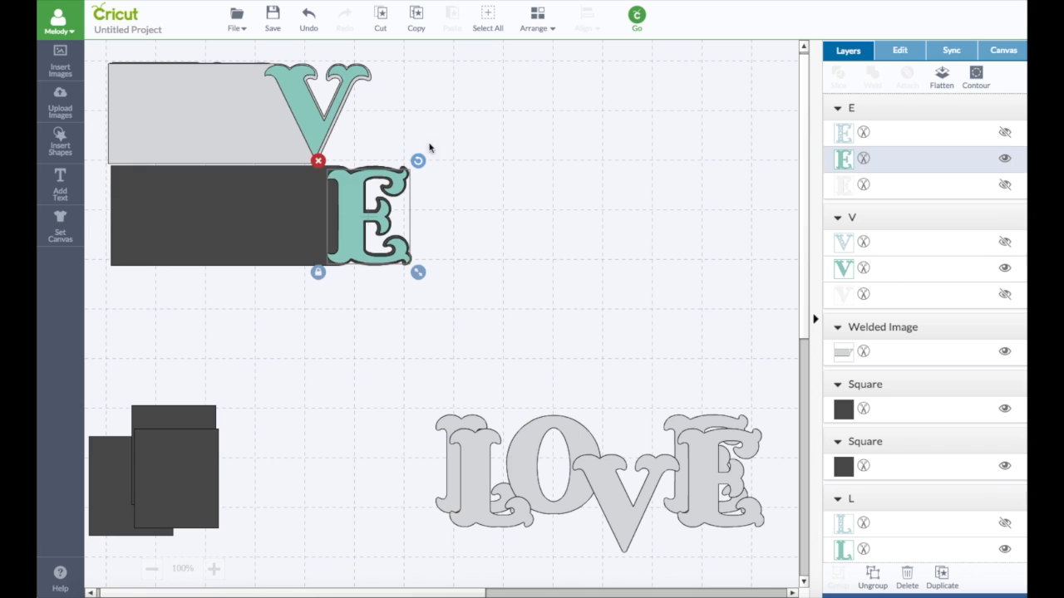
{"action": "left_click", "coordinate": [537, 30]}
{"action": "left_click", "coordinate": [537, 60]}
{"action": "left_click", "coordinate": [537, 30]}
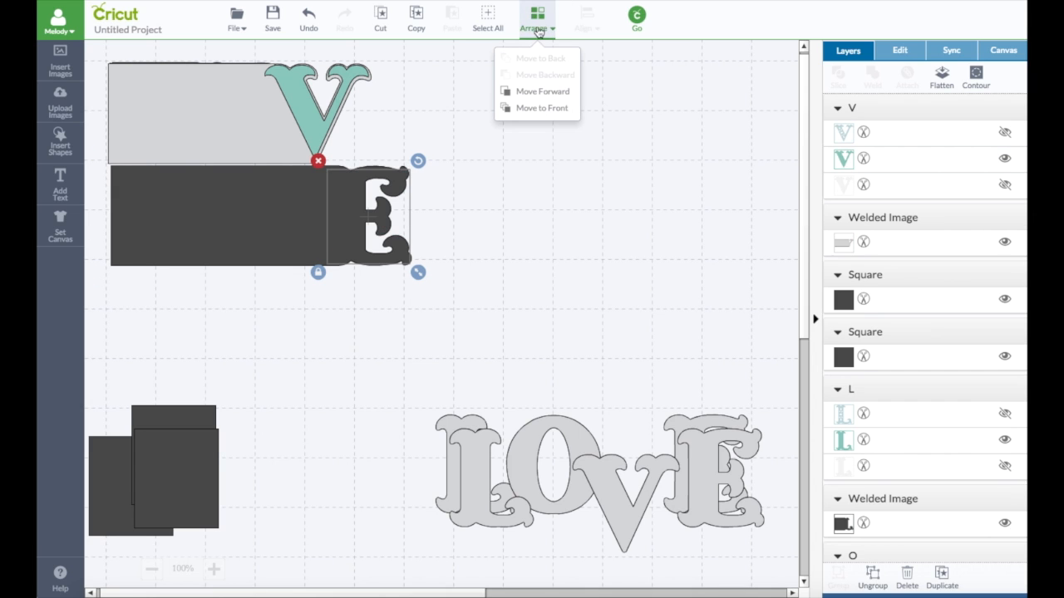
{"action": "left_click", "coordinate": [538, 93]}
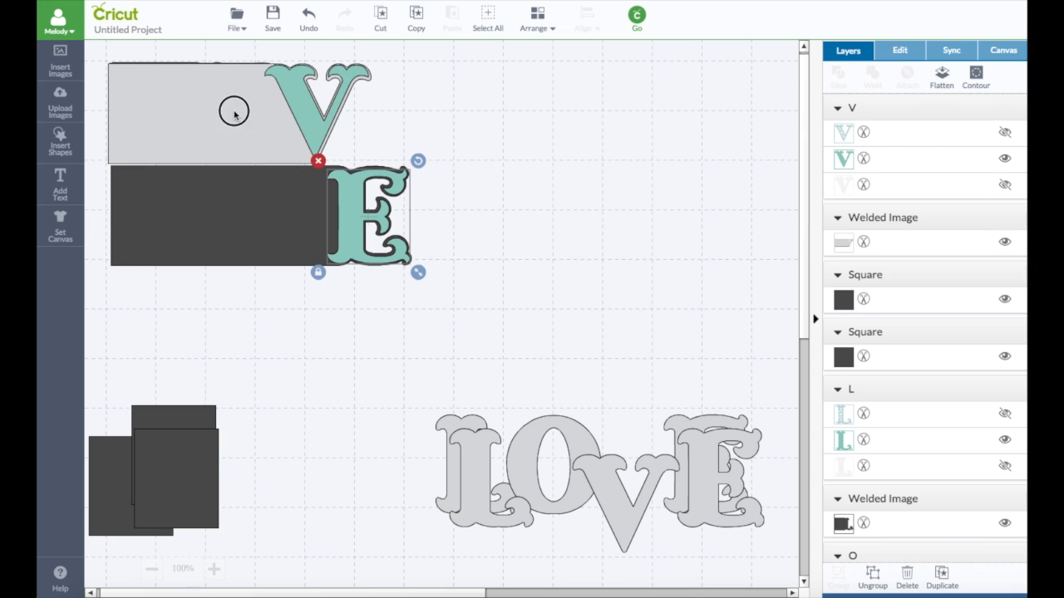
- Place the grey V backing over the dark E backing and move the teal letters aside to empty canvas
{"action": "left_click_drag", "start_coordinate": [233, 109], "coordinate": [238, 217]}
{"action": "left_click_drag", "start_coordinate": [388, 216], "coordinate": [621, 110]}
{"action": "left_click_drag", "start_coordinate": [309, 124], "coordinate": [574, 130]}
{"action": "left_click_drag", "start_coordinate": [198, 125], "coordinate": [549, 119]}
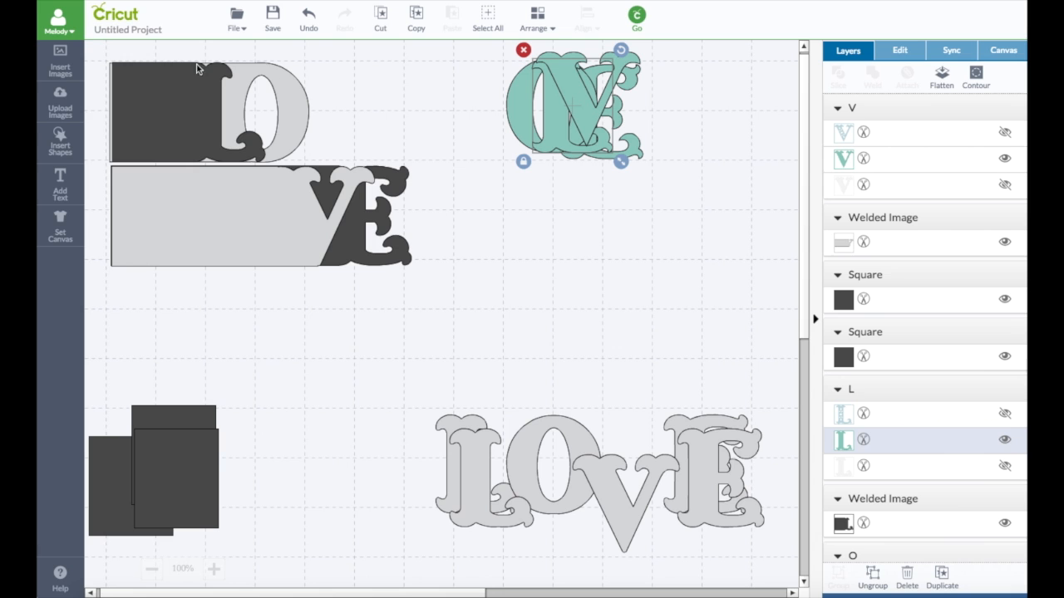
- Select the four welded letter backings, align them left and centre them vertically into one stack
{"action": "left_click_drag", "start_coordinate": [94, 51], "coordinate": [444, 286]}
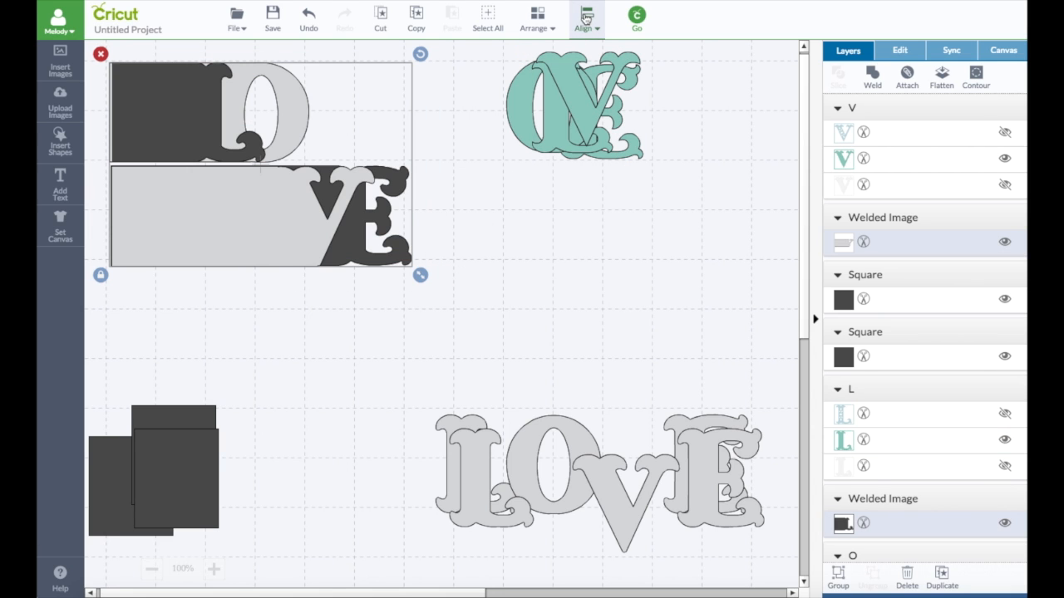
{"action": "left_click", "coordinate": [586, 20]}
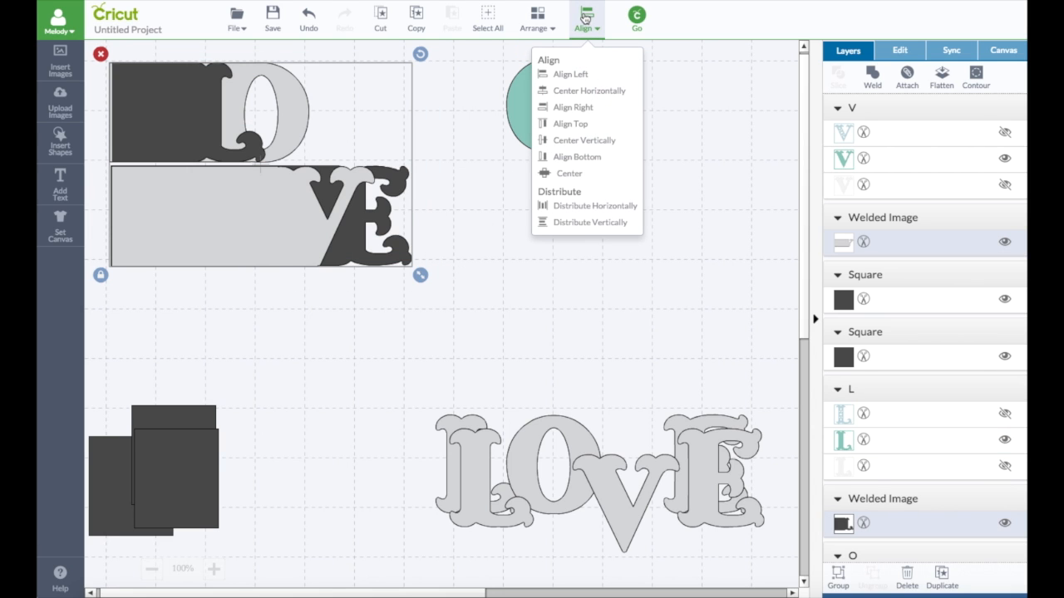
{"action": "left_click", "coordinate": [582, 76]}
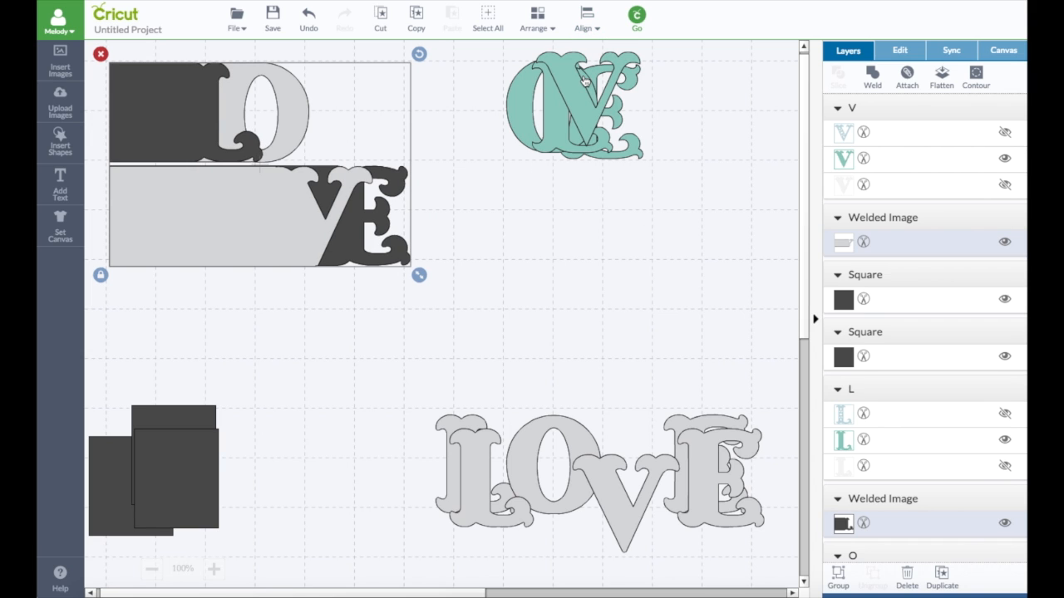
{"action": "left_click", "coordinate": [587, 19]}
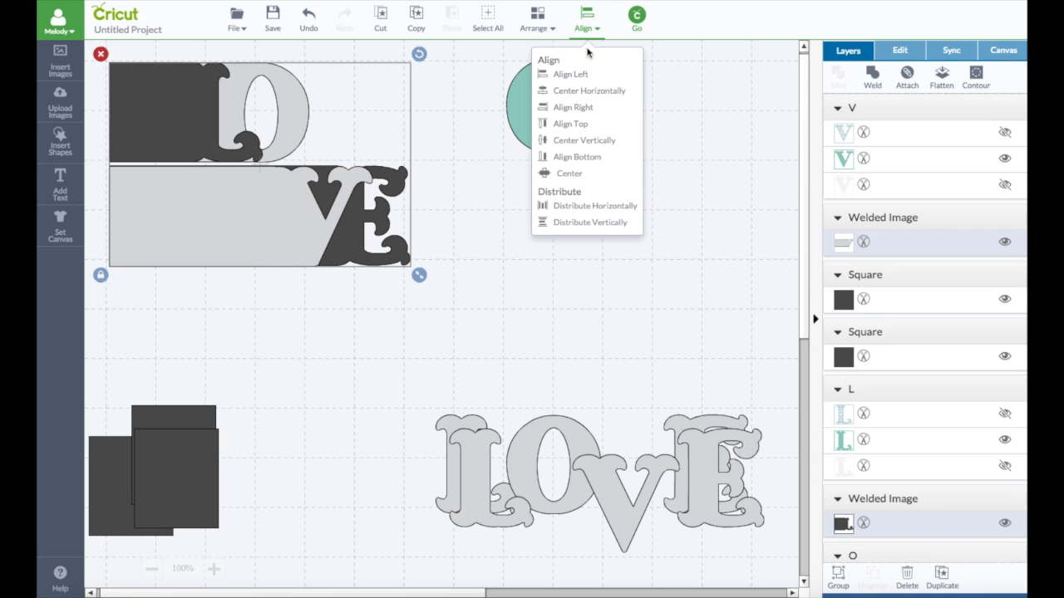
{"action": "left_click", "coordinate": [570, 141]}
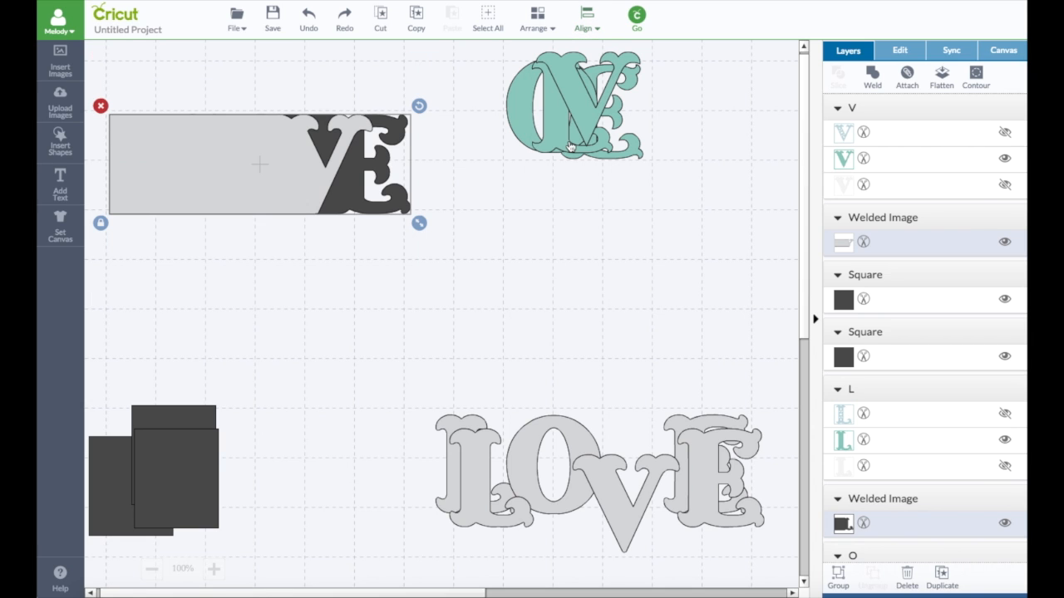
{"action": "left_click", "coordinate": [587, 19]}
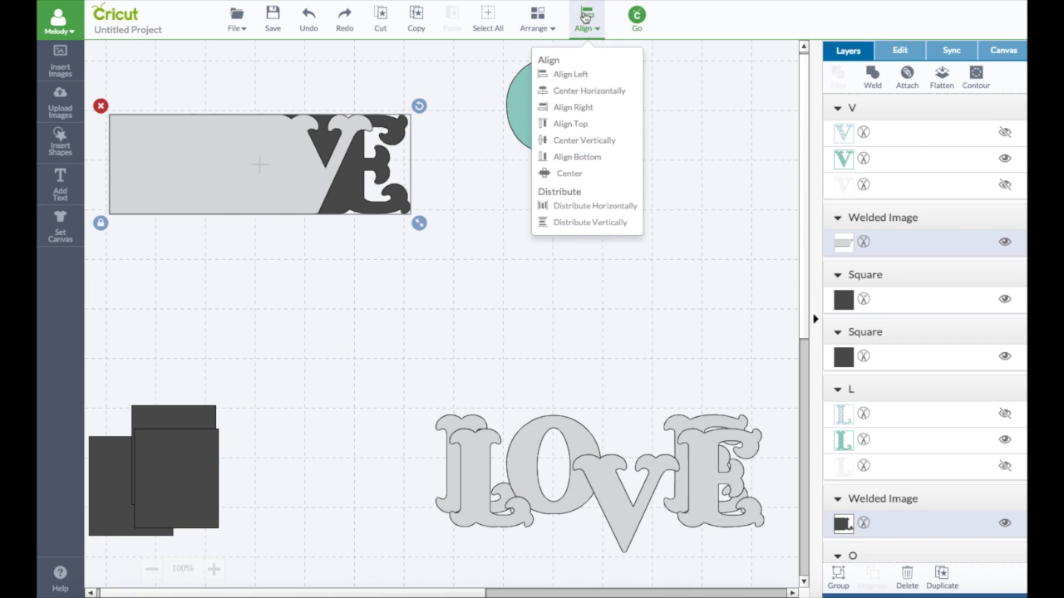
{"action": "left_click", "coordinate": [578, 76]}
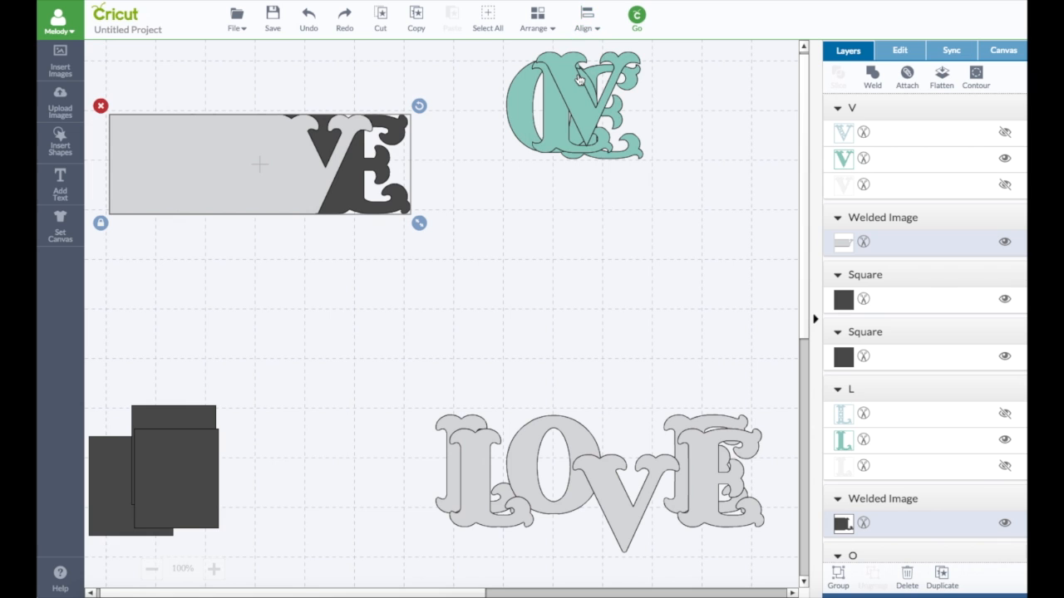
- Bring the dark welded L backing to the front of the stack
{"action": "scroll", "coordinate": [902, 154], "scroll_direction": "down", "scroll_amount": 3}
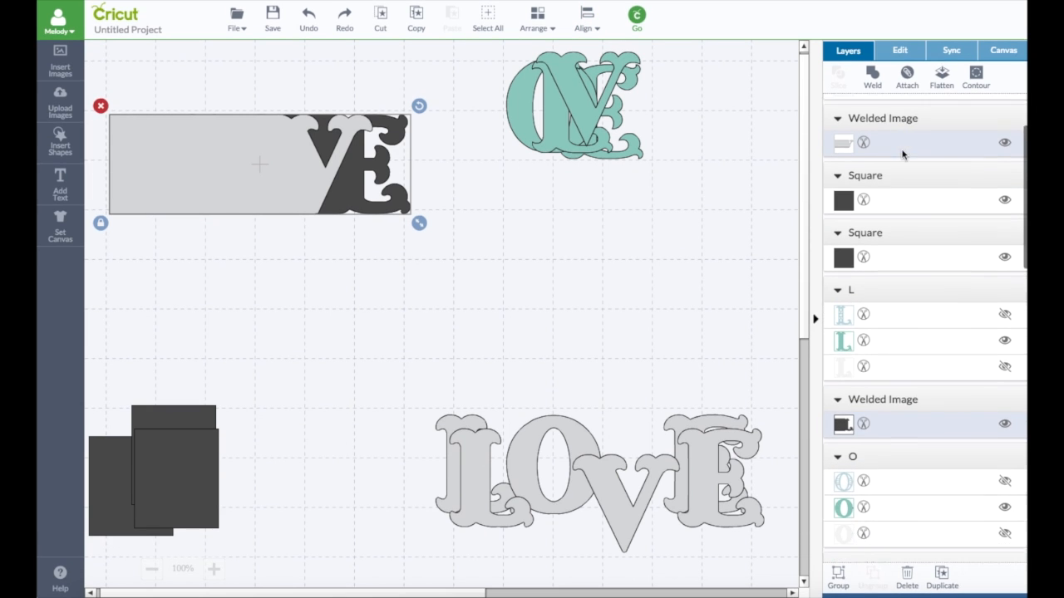
{"action": "scroll", "coordinate": [903, 154], "scroll_direction": "down", "scroll_amount": 3}
{"action": "left_click", "coordinate": [901, 278]}
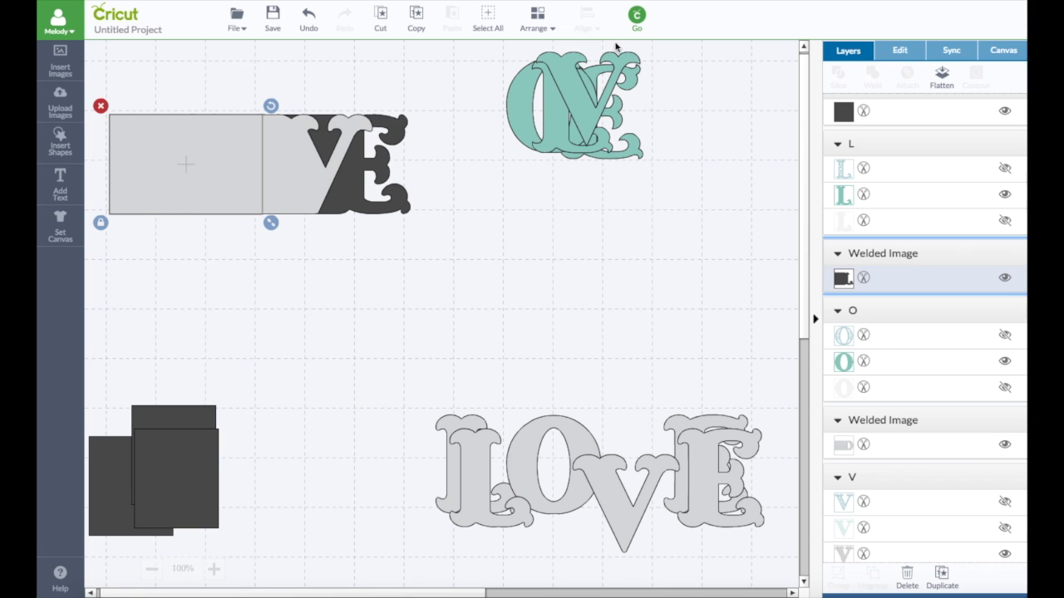
{"action": "left_click", "coordinate": [537, 21]}
{"action": "left_click", "coordinate": [542, 106]}
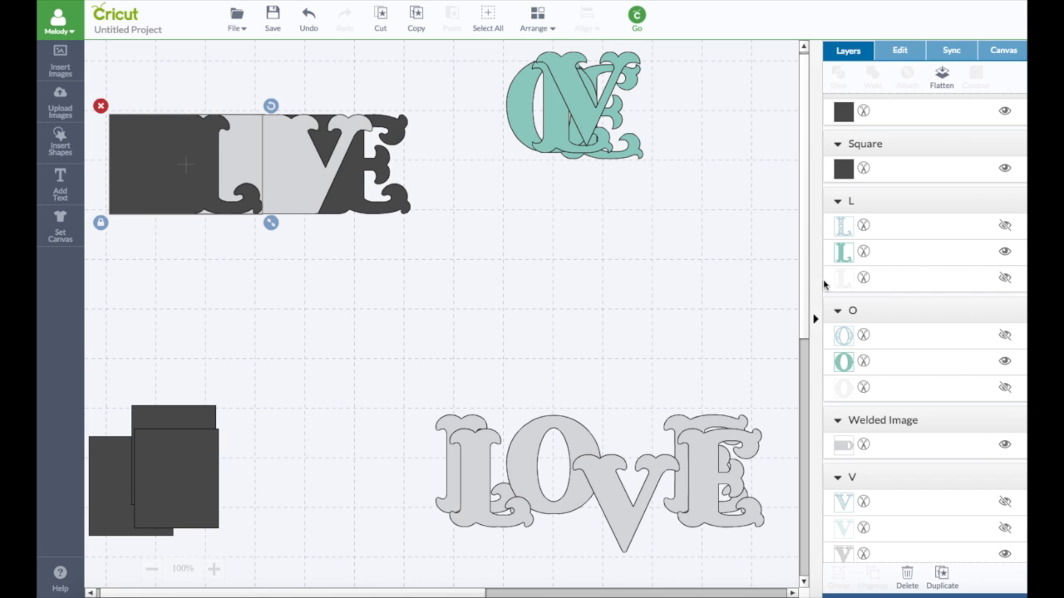
- Place the grey O backing between the L and V backings and return the V backing to the stack
{"action": "scroll", "coordinate": [895, 301], "scroll_direction": "up", "scroll_amount": 3}
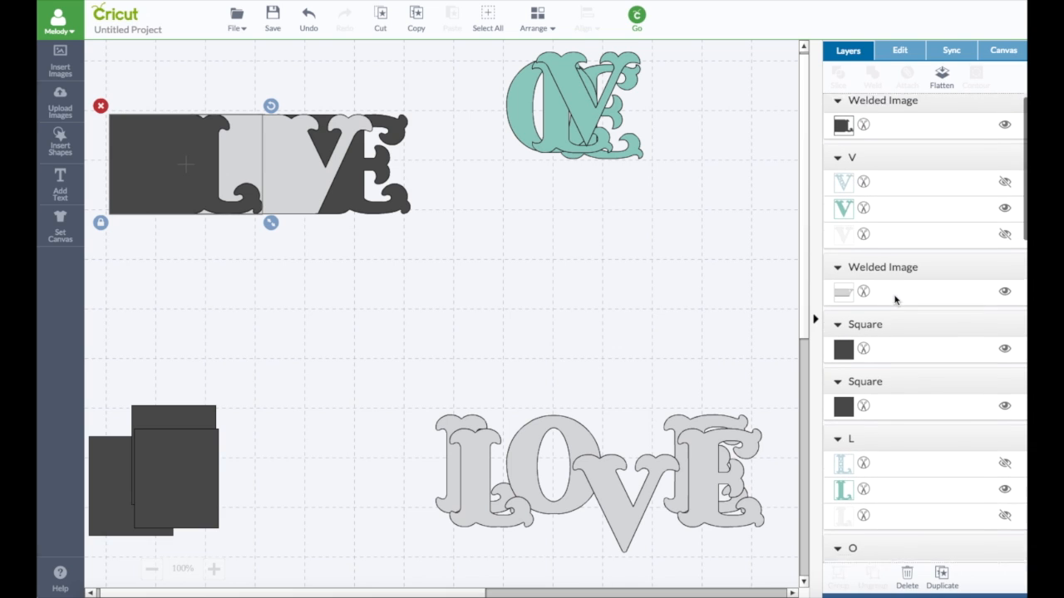
{"action": "scroll", "coordinate": [895, 301], "scroll_direction": "down", "scroll_amount": 3}
{"action": "scroll", "coordinate": [895, 301], "scroll_direction": "down", "scroll_amount": 10}
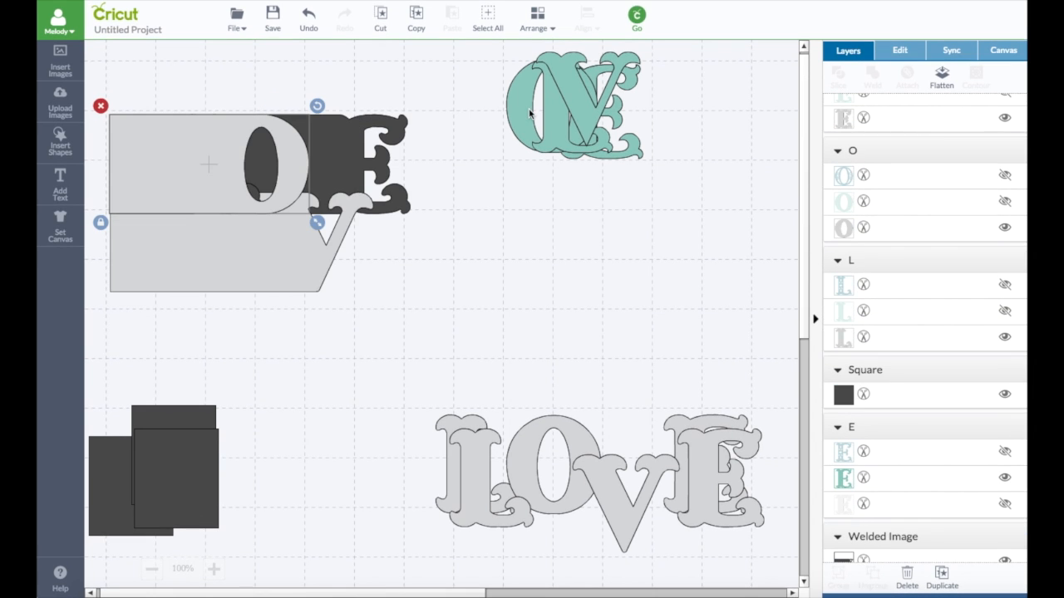
{"action": "left_click", "coordinate": [537, 18]}
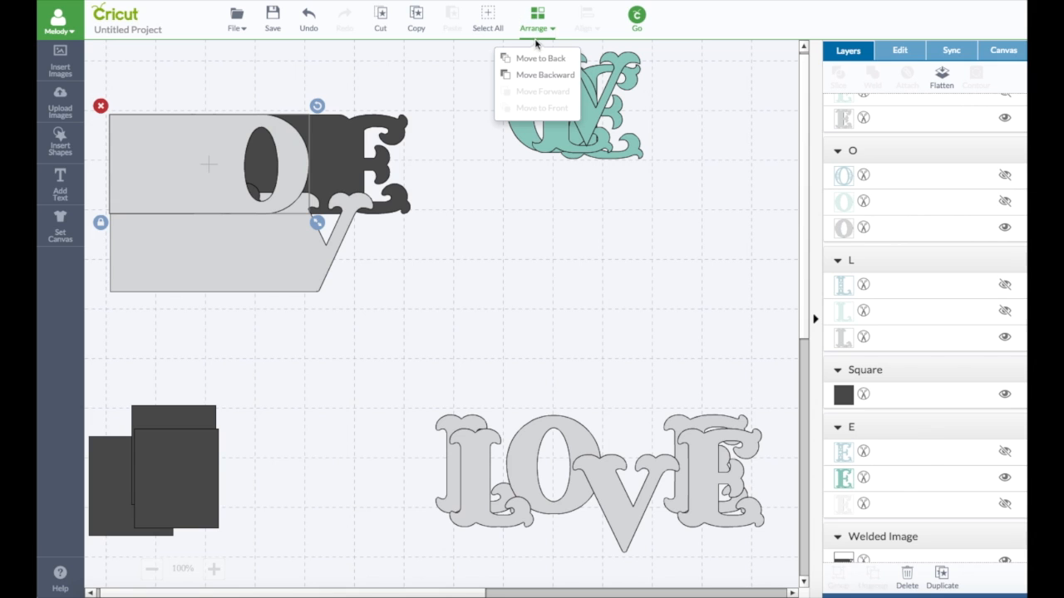
{"action": "left_click", "coordinate": [528, 74]}
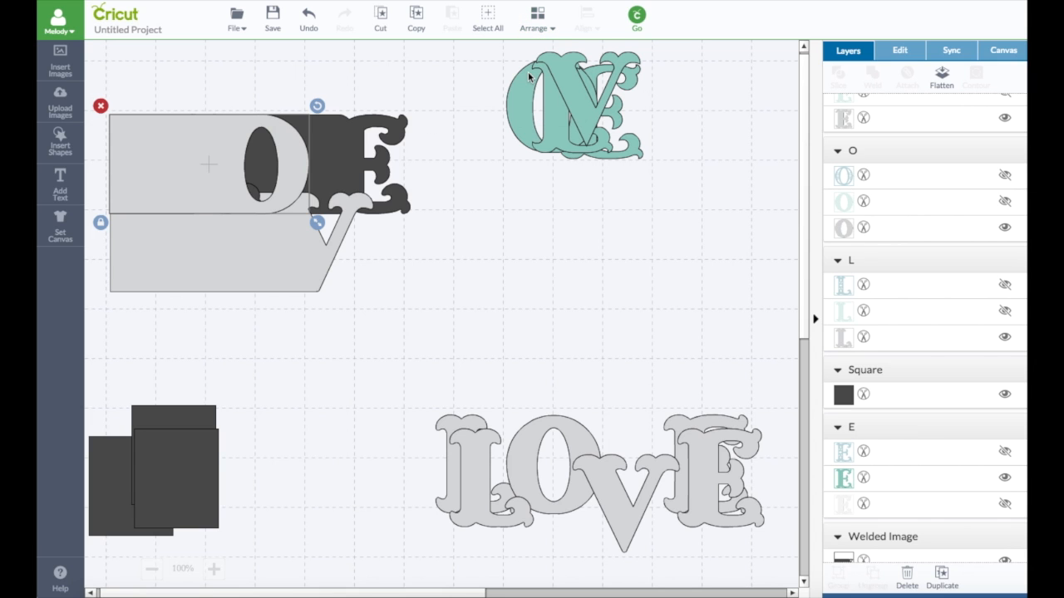
{"action": "left_click_drag", "start_coordinate": [283, 249], "coordinate": [287, 179]}
{"action": "left_click", "coordinate": [152, 99]}
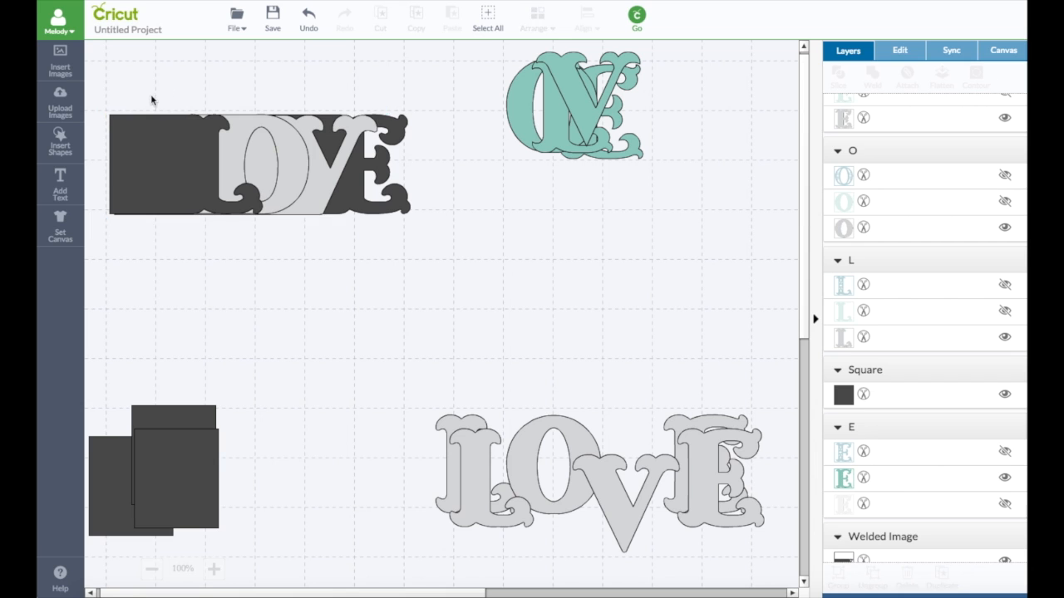
- Align the four stacked letter backings to the left and shift the whole stack to give room around its left end
{"action": "left_click_drag", "start_coordinate": [90, 83], "coordinate": [453, 261]}
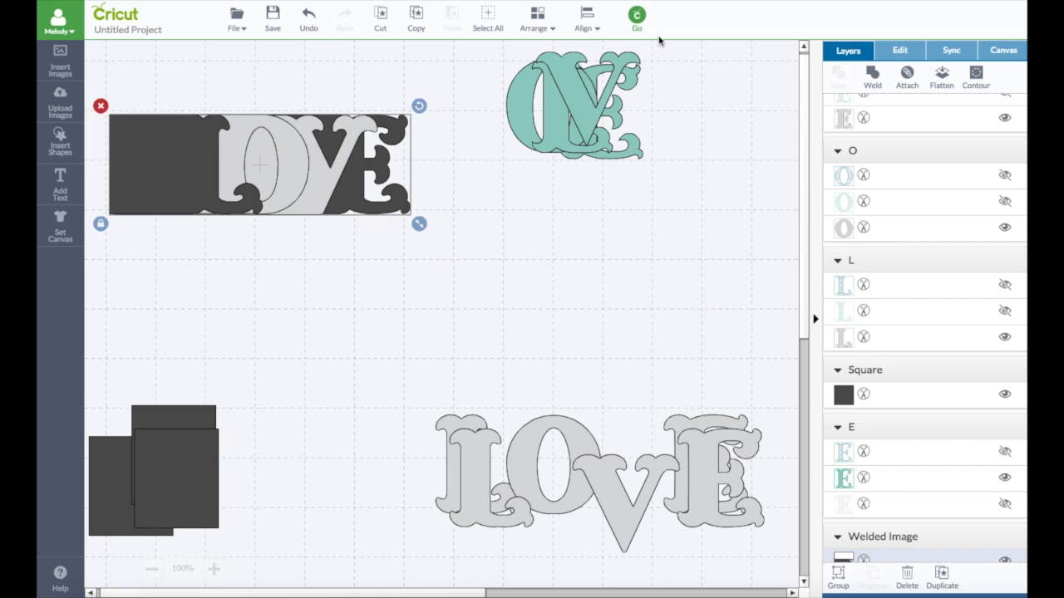
{"action": "left_click", "coordinate": [584, 23]}
{"action": "left_click", "coordinate": [572, 92]}
{"action": "left_click", "coordinate": [586, 31]}
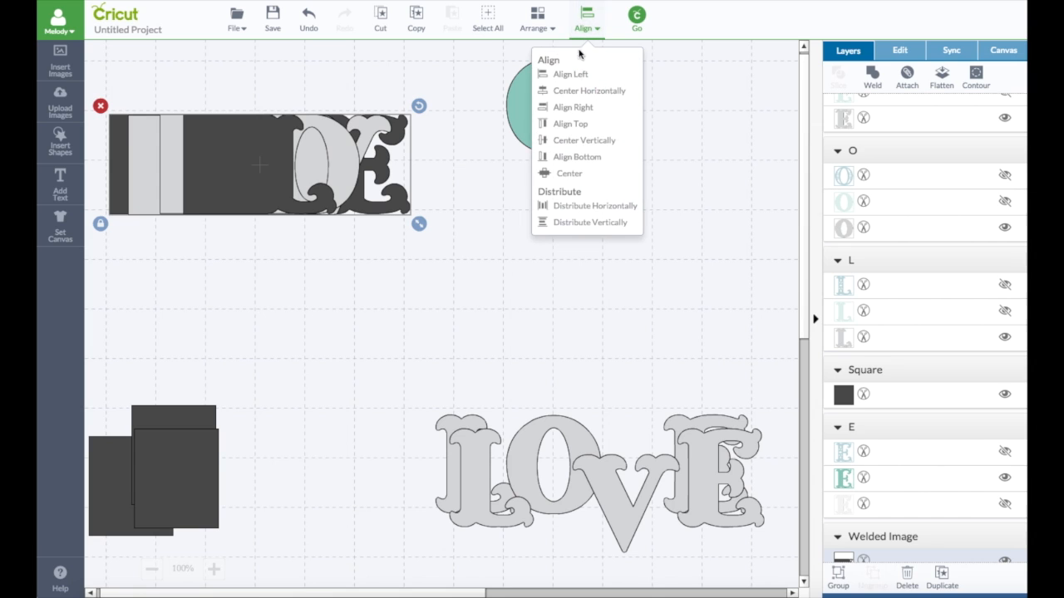
{"action": "left_click", "coordinate": [572, 75]}
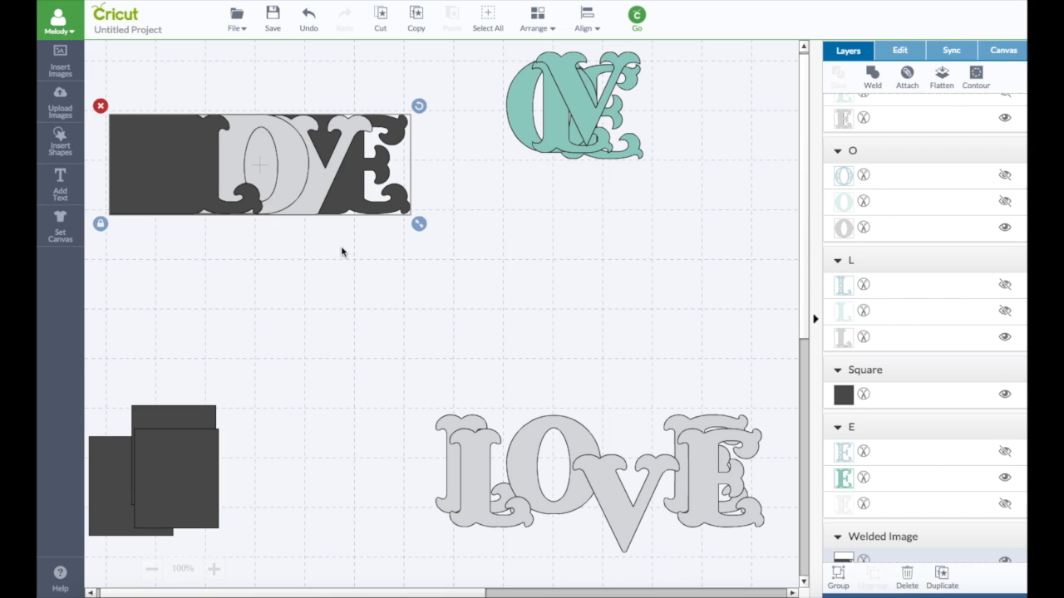
{"action": "left_click_drag", "start_coordinate": [213, 177], "coordinate": [308, 212]}
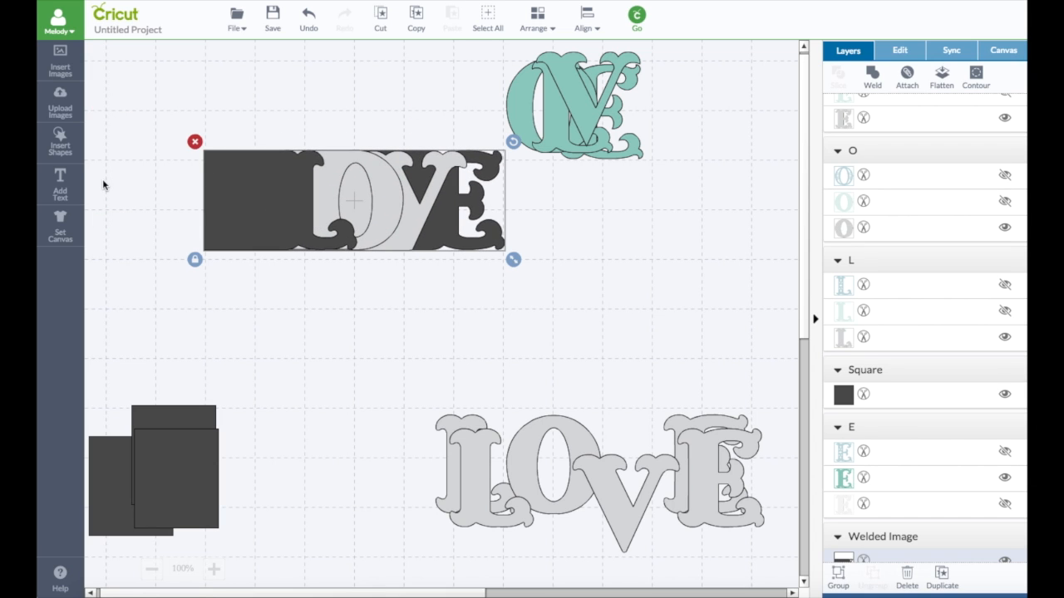
- Insert a heart shape, shrink it to a small size and place it above the stacked backings
{"action": "left_click", "coordinate": [64, 145]}
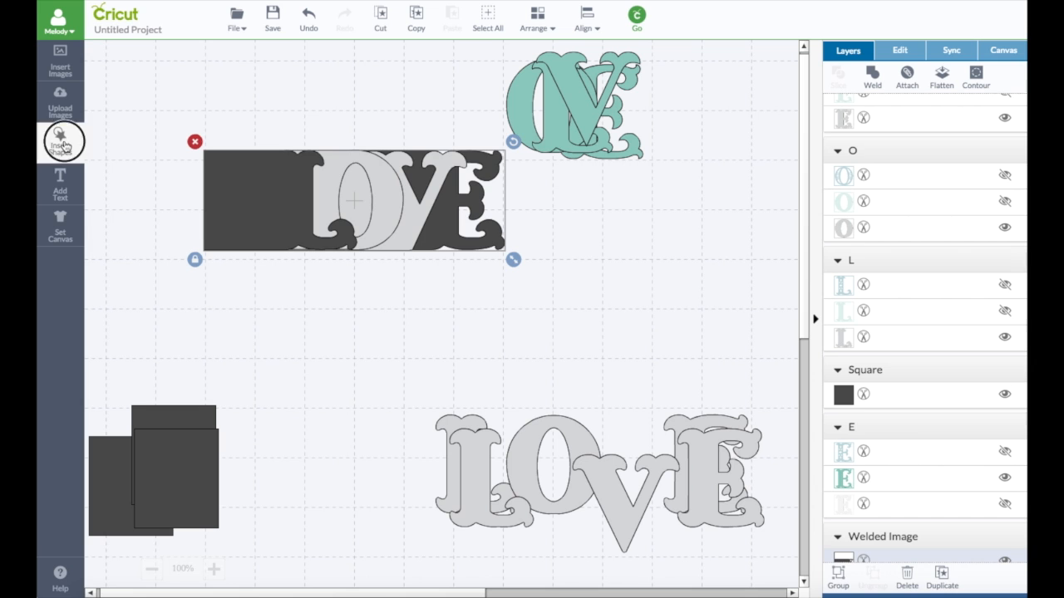
{"action": "left_click", "coordinate": [542, 137]}
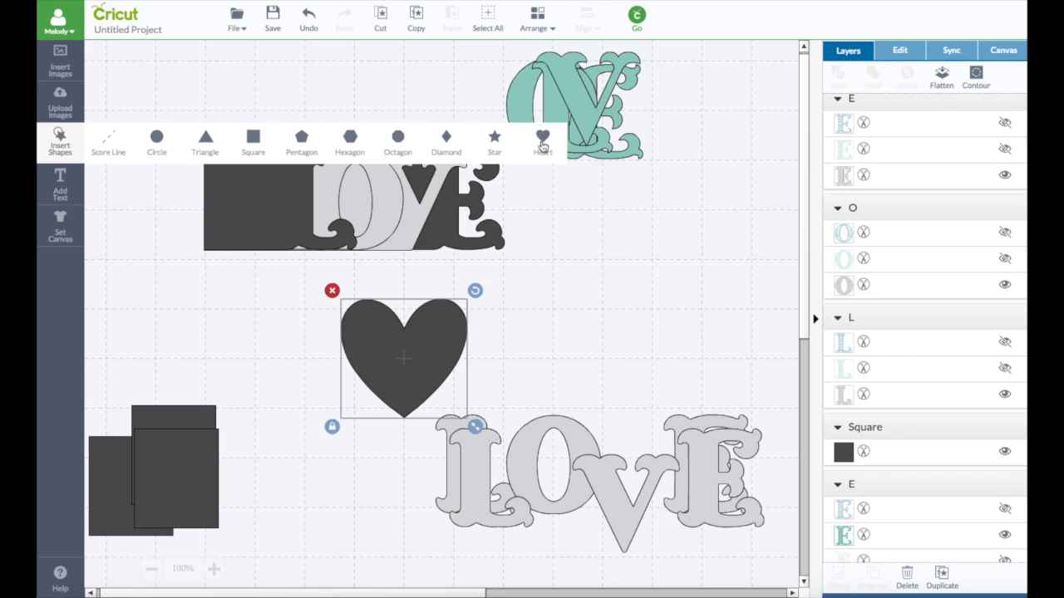
{"action": "left_click", "coordinate": [431, 371]}
{"action": "left_click_drag", "start_coordinate": [432, 371], "coordinate": [265, 209]}
{"action": "left_click_drag", "start_coordinate": [309, 266], "coordinate": [197, 167]}
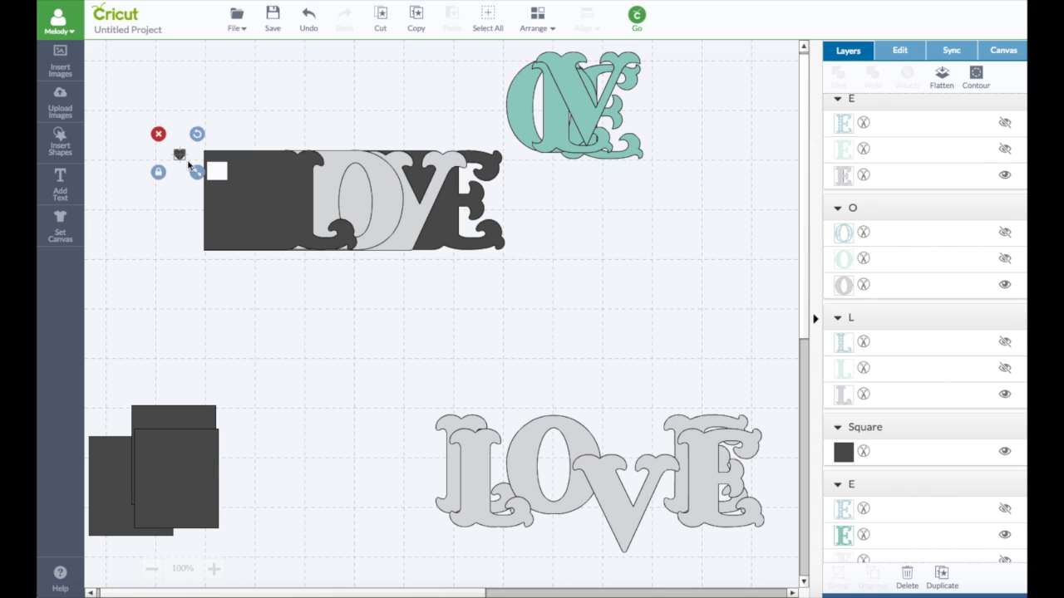
{"action": "left_click_drag", "start_coordinate": [182, 158], "coordinate": [231, 108]}
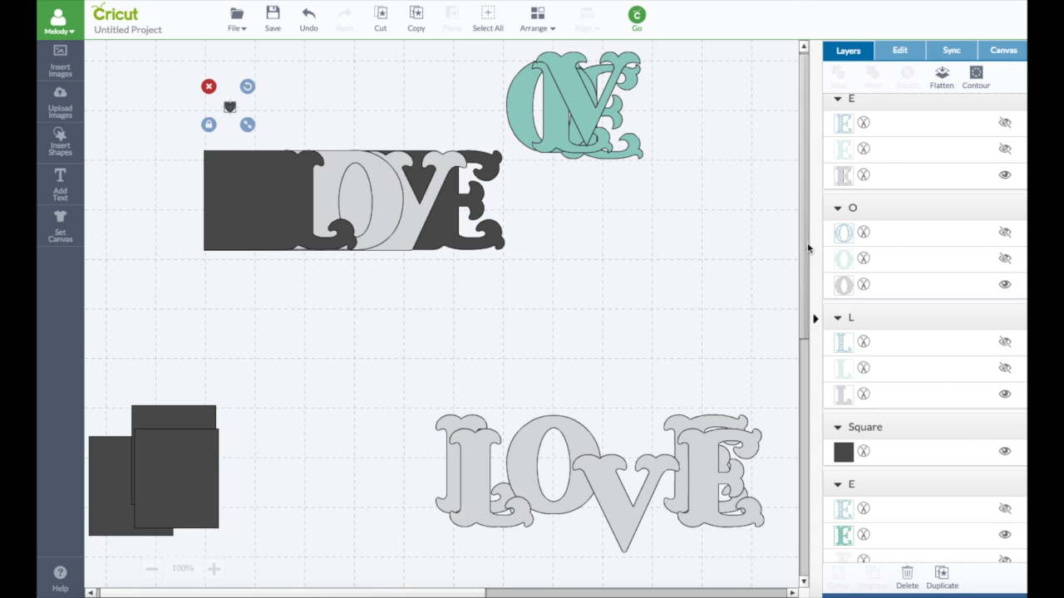
- Set the small heart's cut colour to red (#e6212e)
{"action": "scroll", "coordinate": [881, 240], "scroll_direction": "up", "scroll_amount": 10}
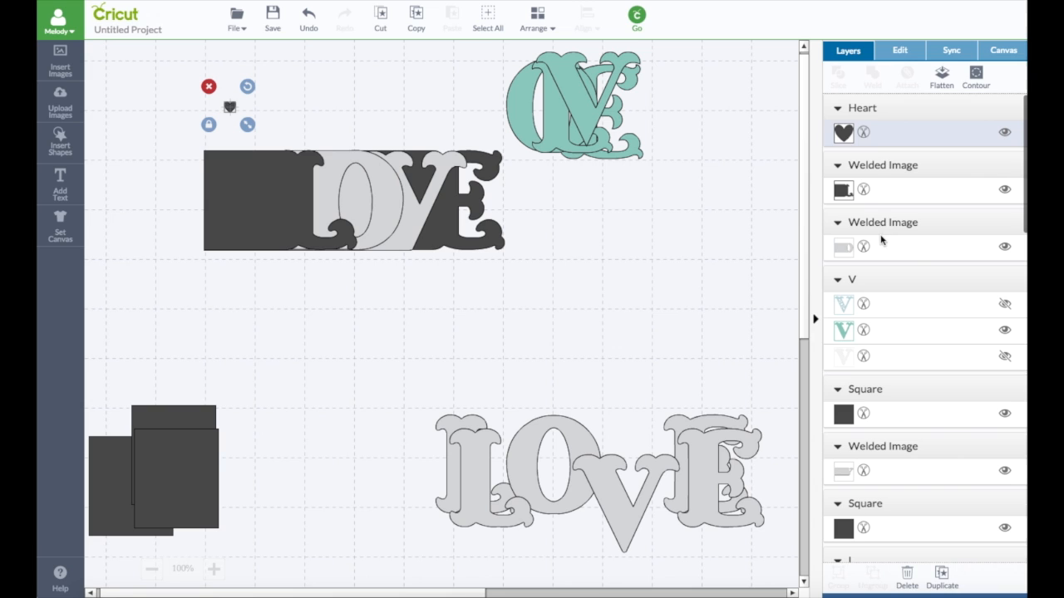
{"action": "left_click", "coordinate": [846, 134]}
{"action": "left_click", "coordinate": [719, 127]}
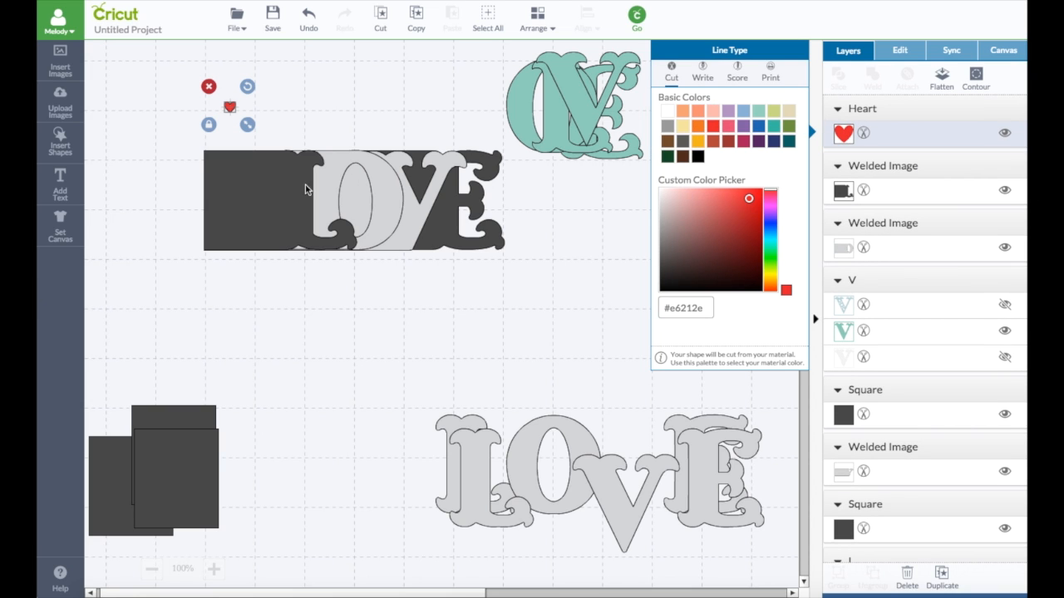
- Position the red heart near the upper-left corner of the dark L backing
{"action": "left_click", "coordinate": [230, 108]}
{"action": "left_click", "coordinate": [285, 114]}
{"action": "left_click_drag", "start_coordinate": [230, 107], "coordinate": [235, 189]}
{"action": "left_click", "coordinate": [214, 569]}
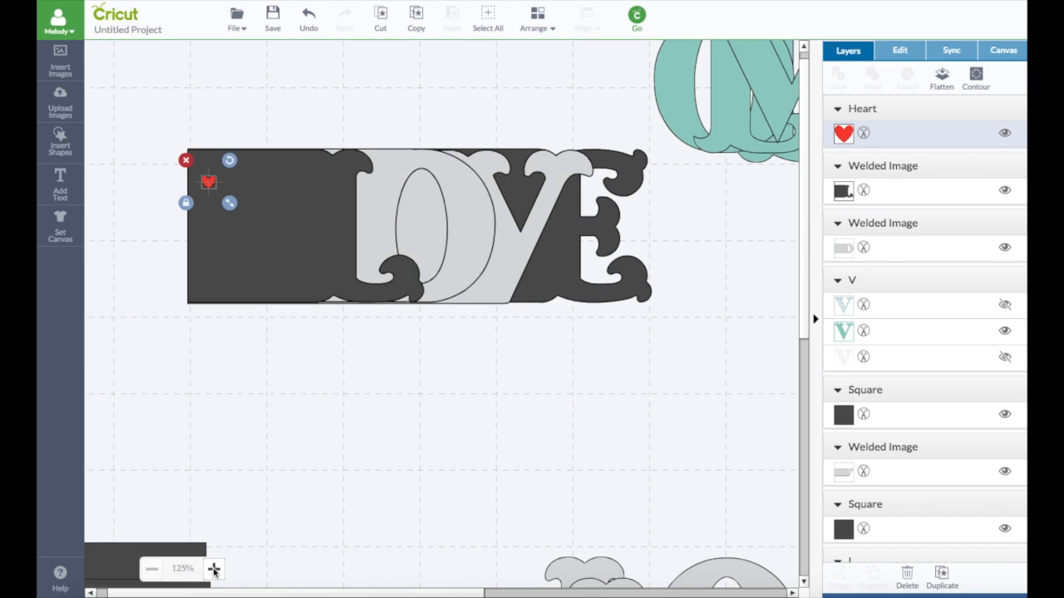
{"action": "left_click", "coordinate": [213, 570]}
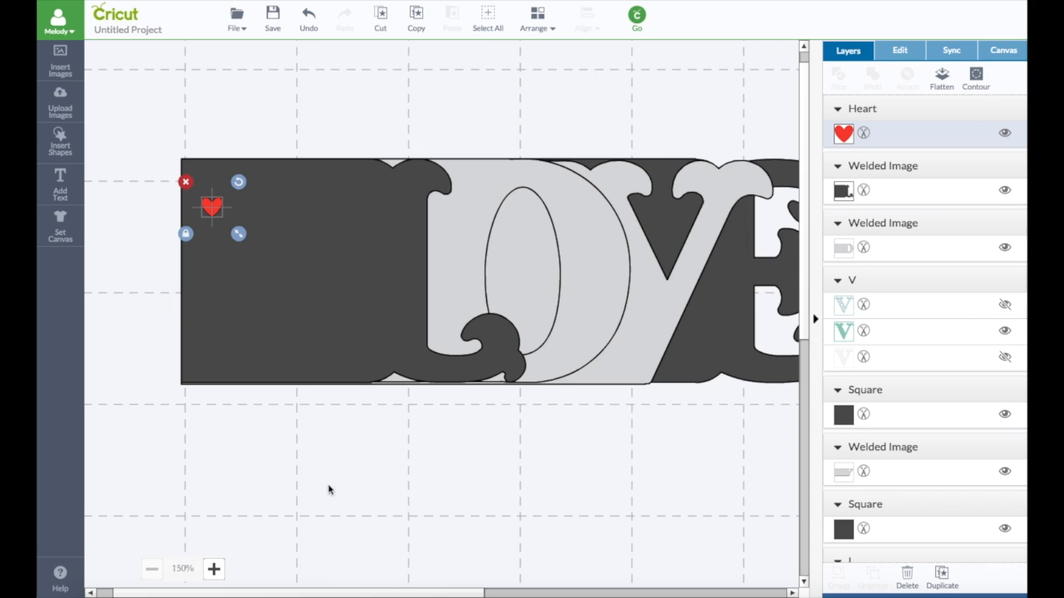
{"action": "left_click", "coordinate": [155, 214]}
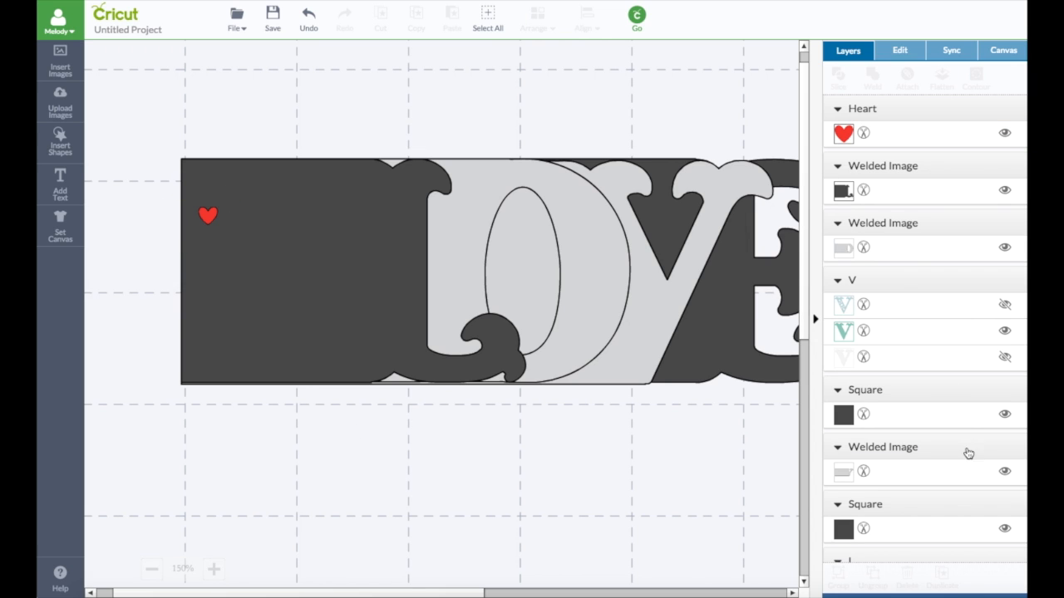
- Duplicate the red heart and place both hearts one above the other on empty canvas beside the stack's left end
{"action": "scroll", "coordinate": [935, 493], "scroll_direction": "down", "scroll_amount": 1}
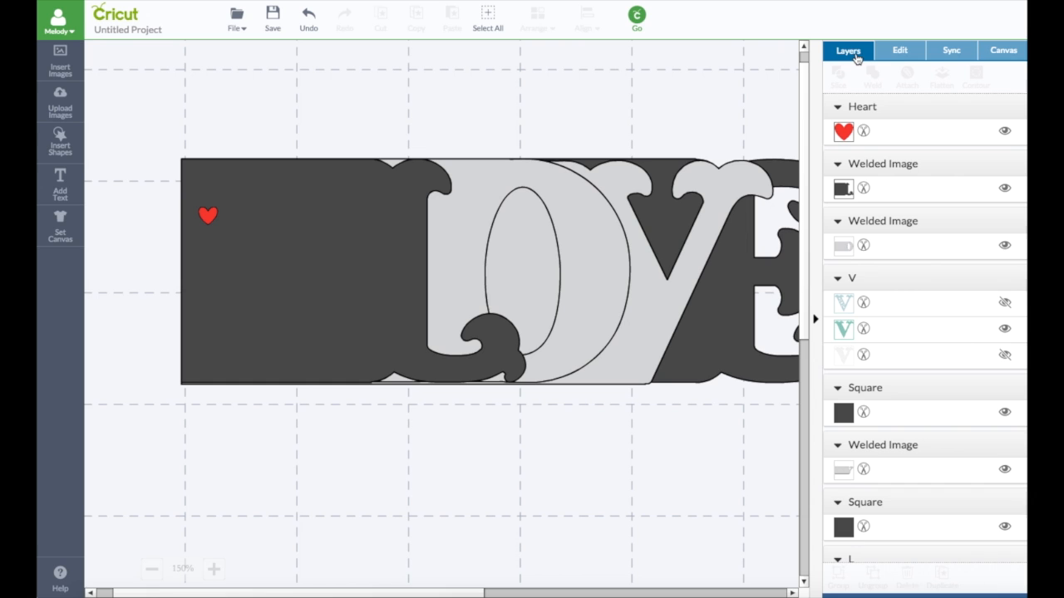
{"action": "scroll", "coordinate": [884, 352], "scroll_direction": "down", "scroll_amount": 5}
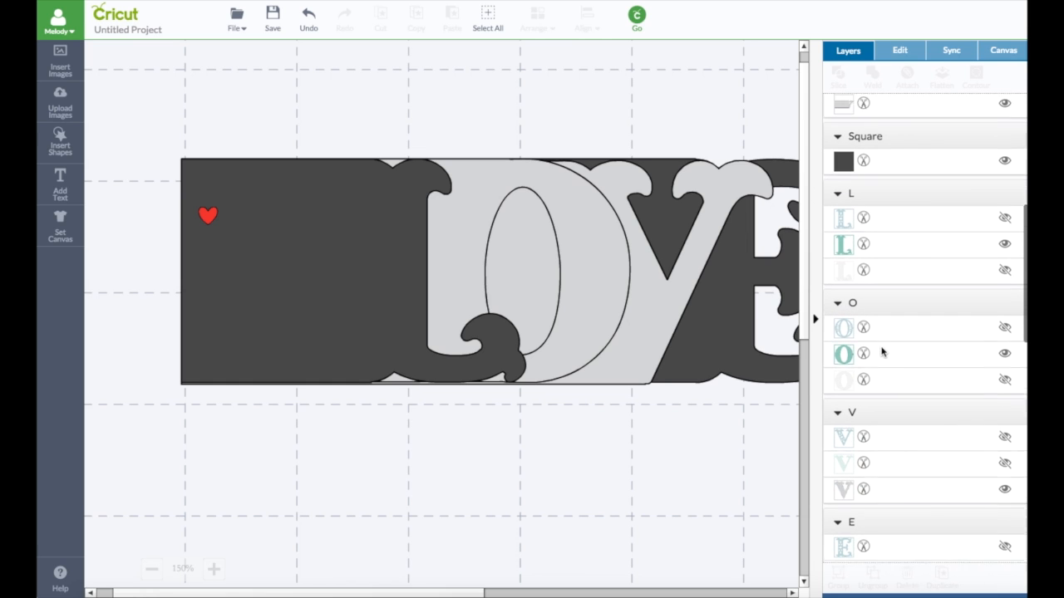
{"action": "left_click", "coordinate": [208, 217]}
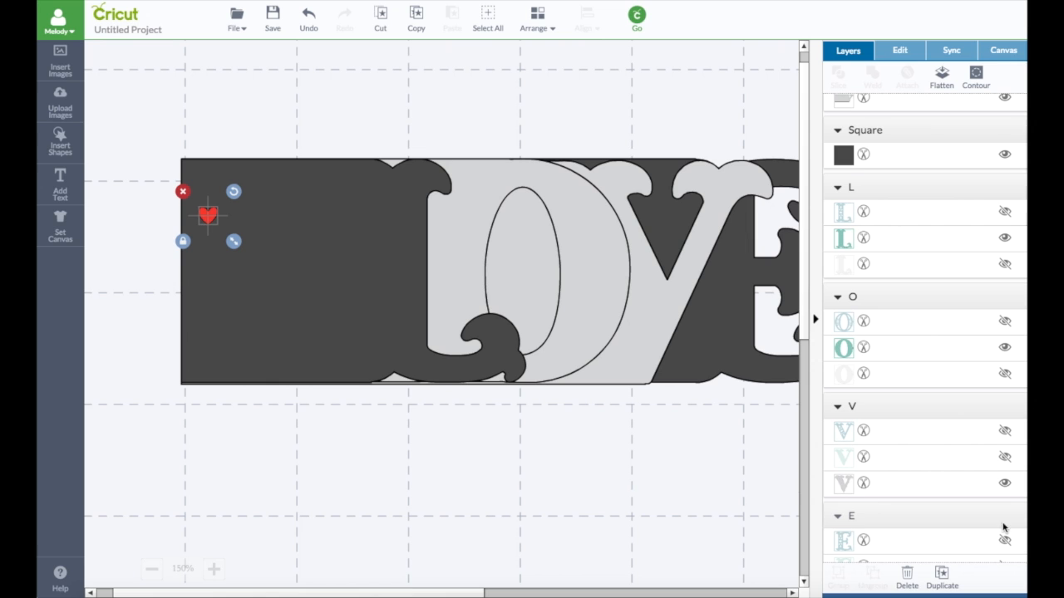
{"action": "left_click", "coordinate": [942, 573]}
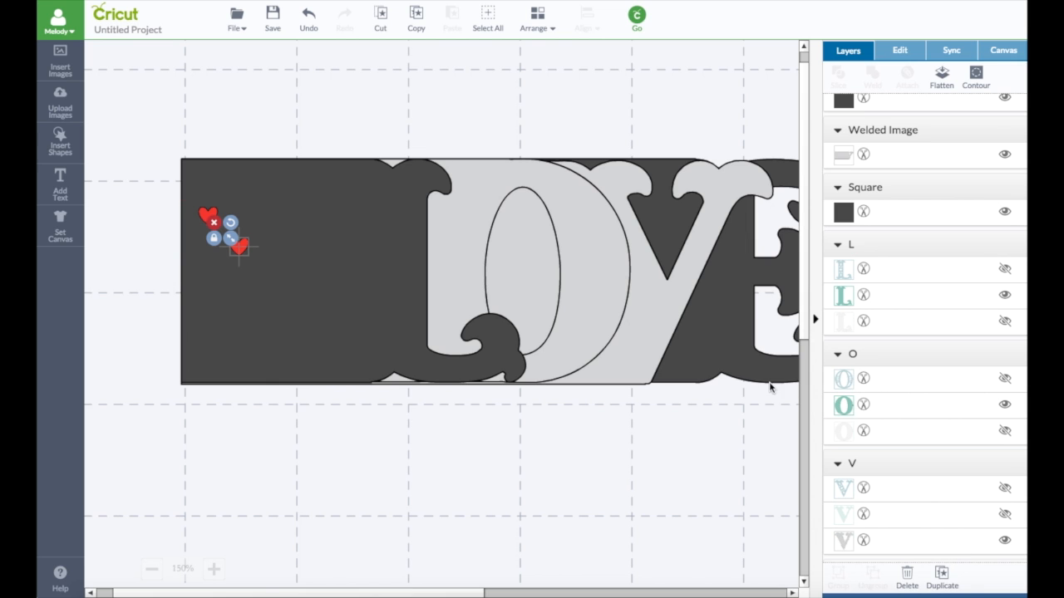
{"action": "left_click", "coordinate": [145, 301]}
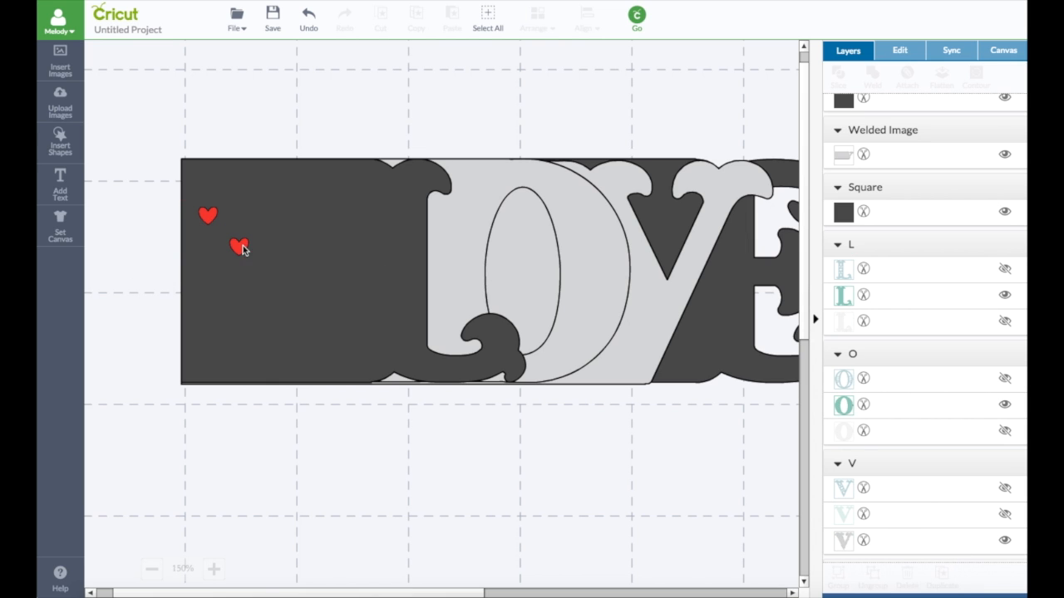
{"action": "left_click_drag", "start_coordinate": [241, 248], "coordinate": [117, 302]}
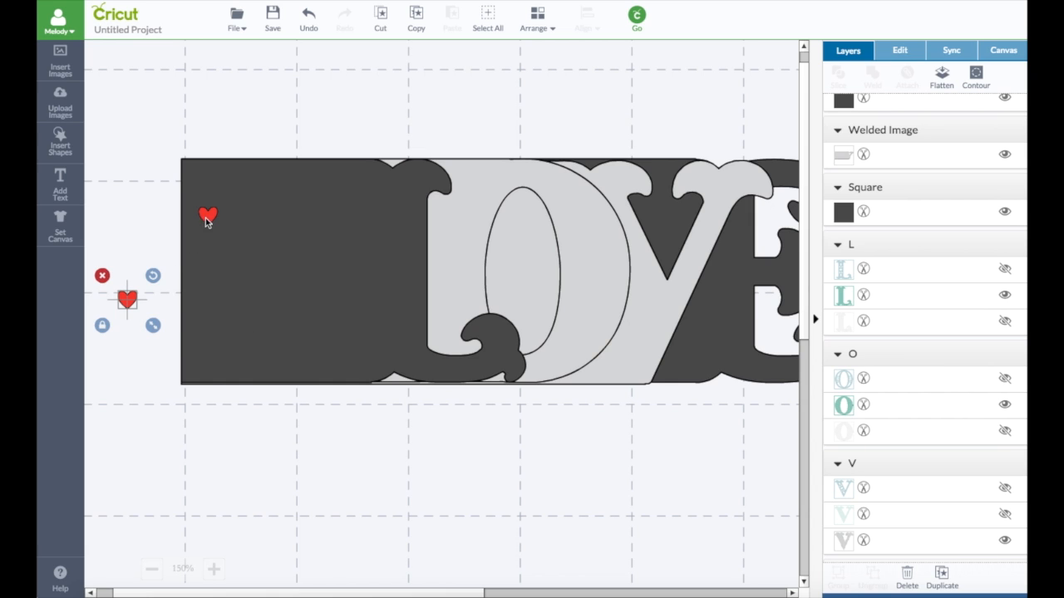
{"action": "left_click_drag", "start_coordinate": [202, 222], "coordinate": [162, 382]}
{"action": "left_click", "coordinate": [105, 200]}
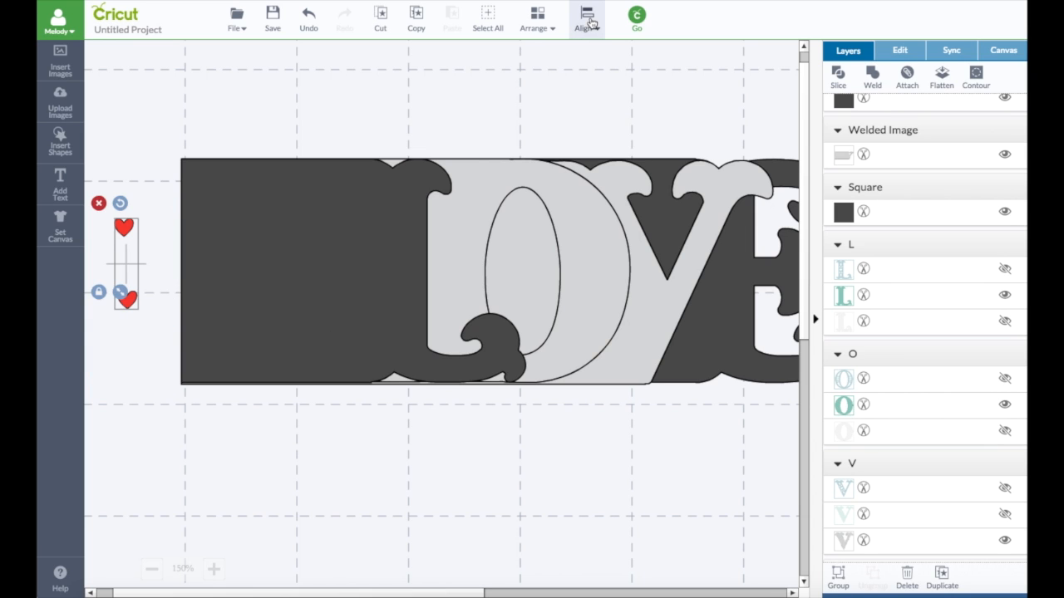
{"action": "left_click", "coordinate": [161, 162]}
{"action": "left_click", "coordinate": [128, 312]}
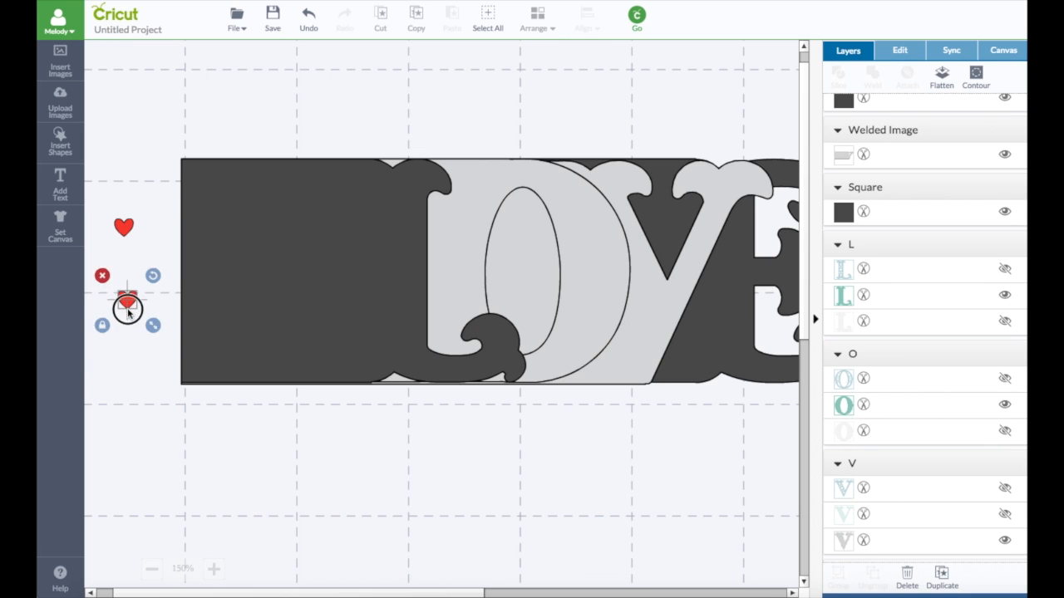
{"action": "left_click_drag", "start_coordinate": [128, 312], "coordinate": [127, 335]}
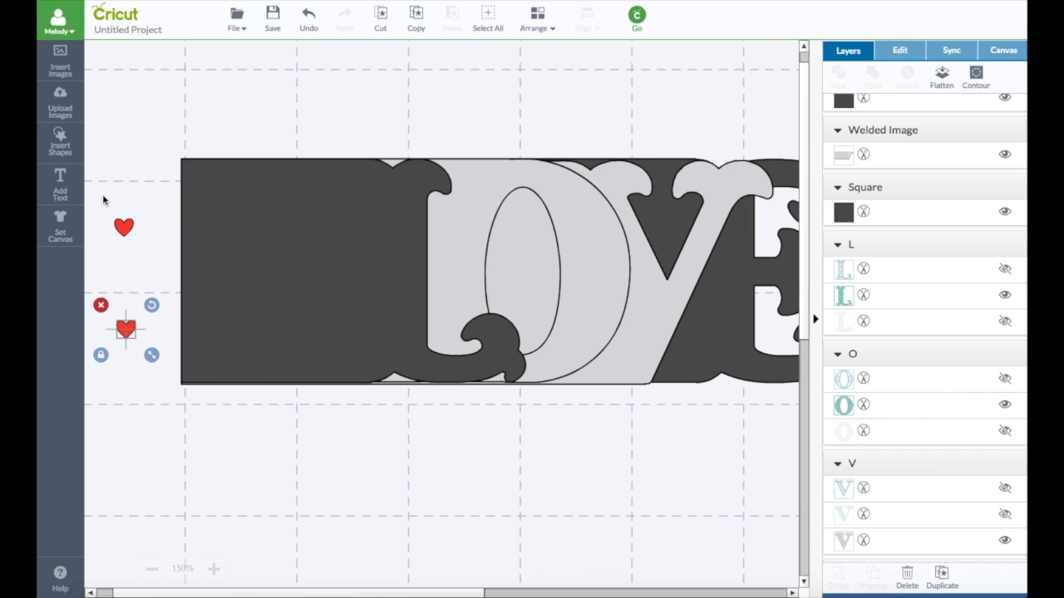
- Centre the two hearts horizontally with each other and move them onto the left end of the dark L backing
{"action": "left_click_drag", "start_coordinate": [92, 197], "coordinate": [163, 398]}
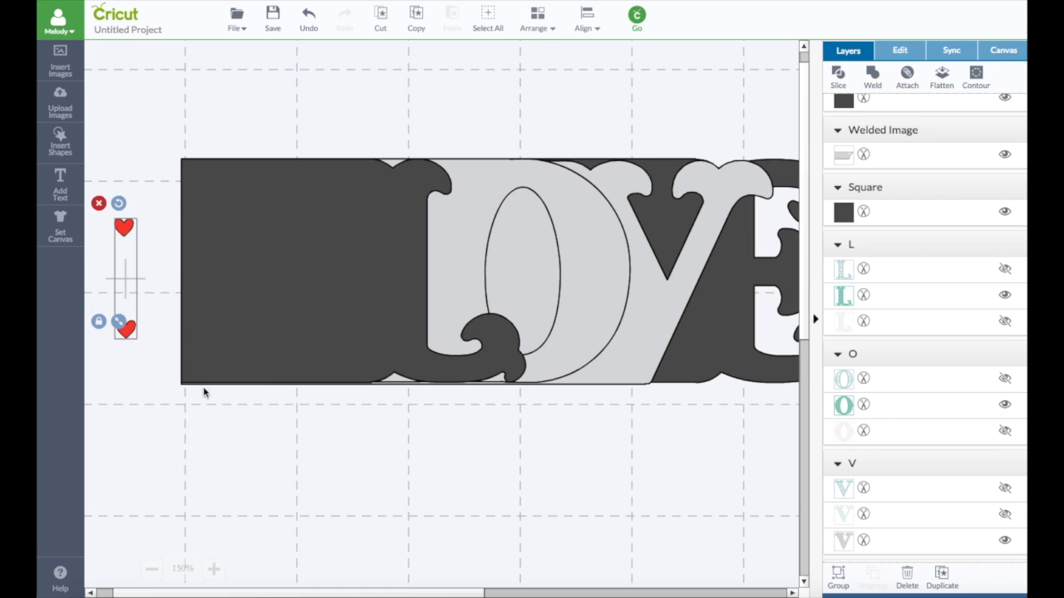
{"action": "left_click", "coordinate": [588, 25]}
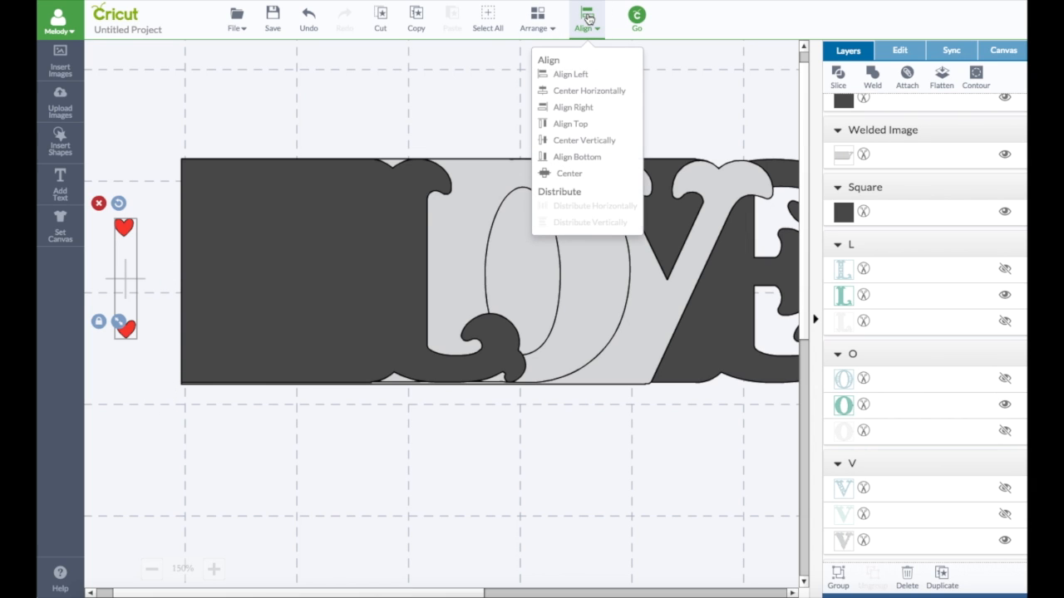
{"action": "left_click", "coordinate": [581, 94]}
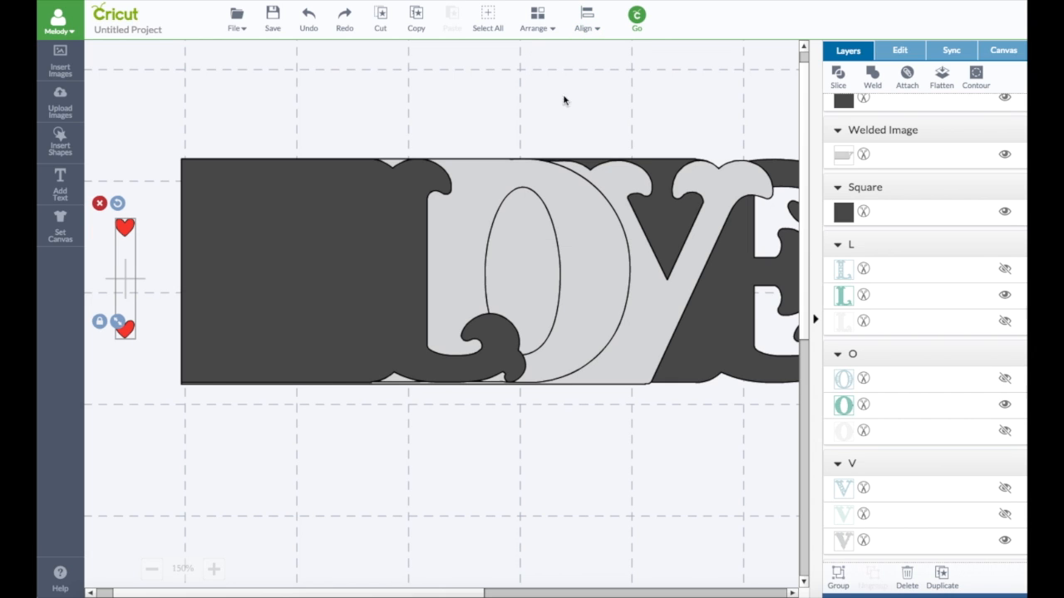
{"action": "left_click_drag", "start_coordinate": [121, 231], "coordinate": [204, 230]}
{"action": "left_click", "coordinate": [202, 227]}
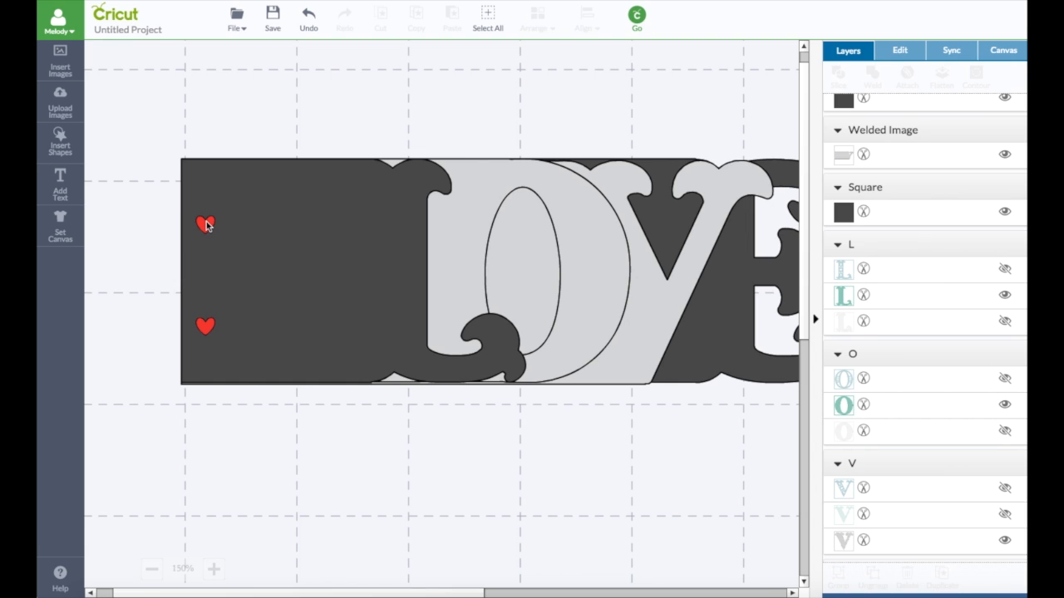
- Slice the upper heart out of the dark L backing
{"action": "left_click", "coordinate": [206, 226]}
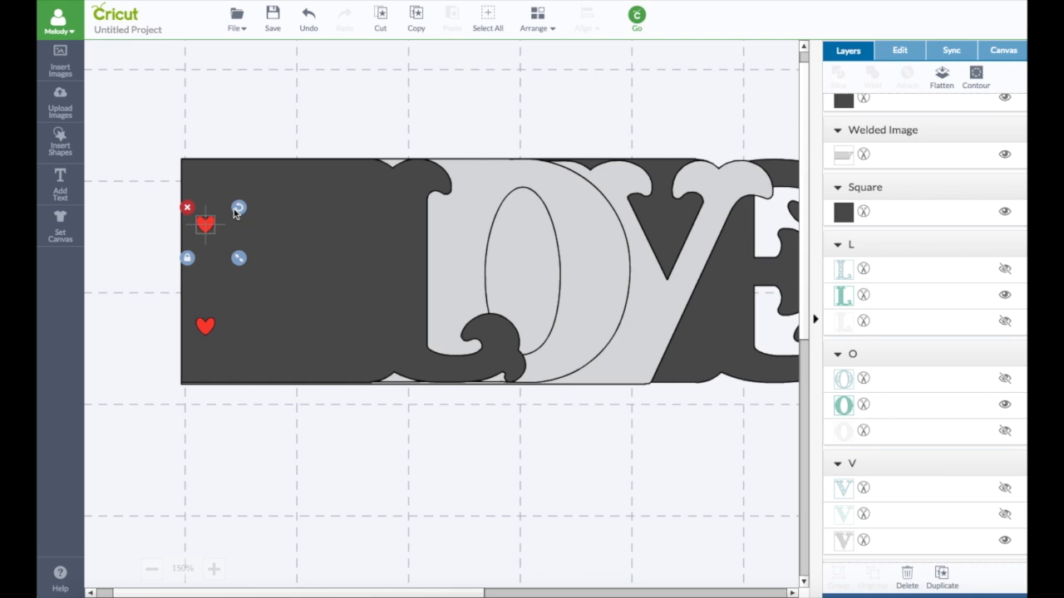
{"action": "left_click", "coordinate": [291, 206], "text": "shift"}
{"action": "left_click", "coordinate": [839, 76]}
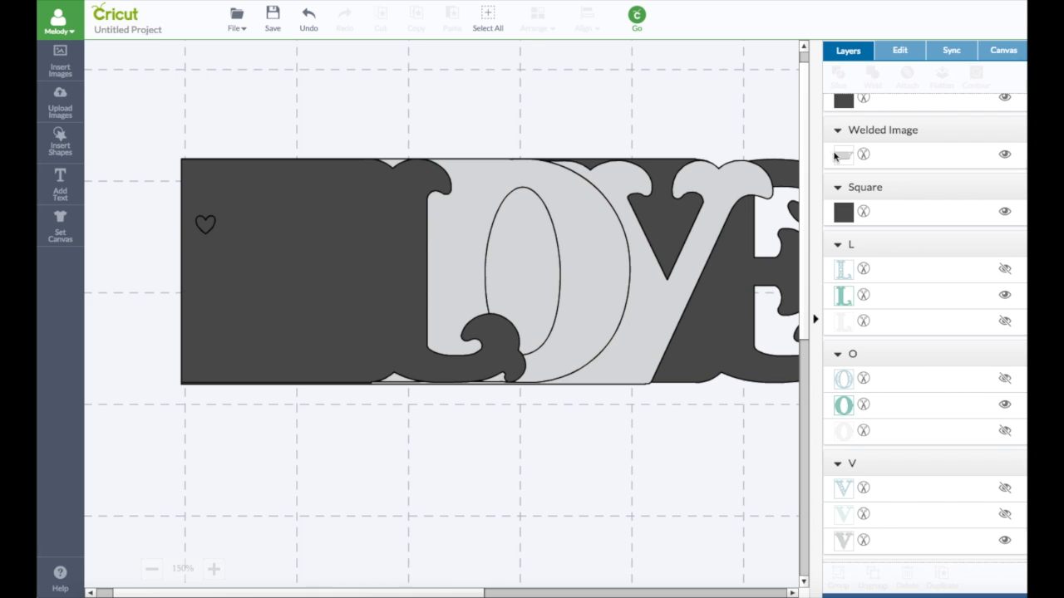
- Bring the lower red heart to the front and slice it out of the dark L backing
{"action": "scroll", "coordinate": [893, 160], "scroll_direction": "up", "scroll_amount": 5}
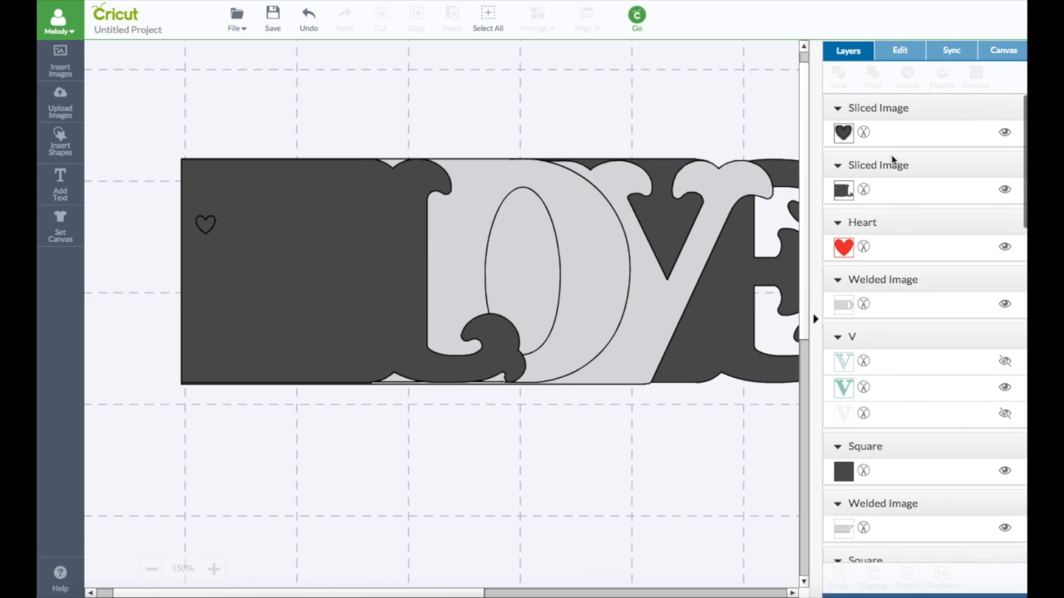
{"action": "left_click", "coordinate": [844, 248]}
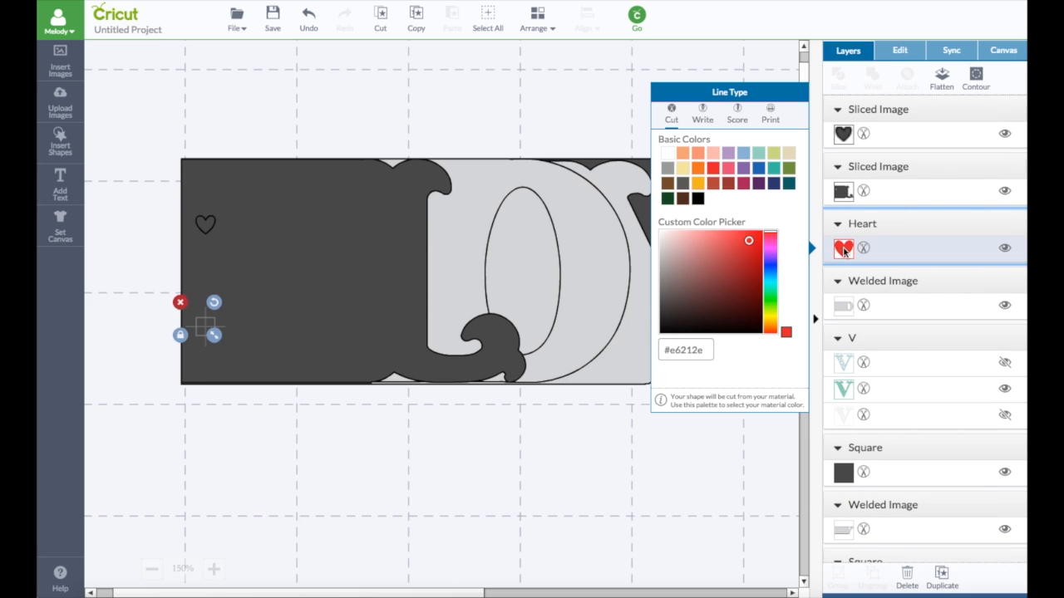
{"action": "left_click", "coordinate": [537, 21]}
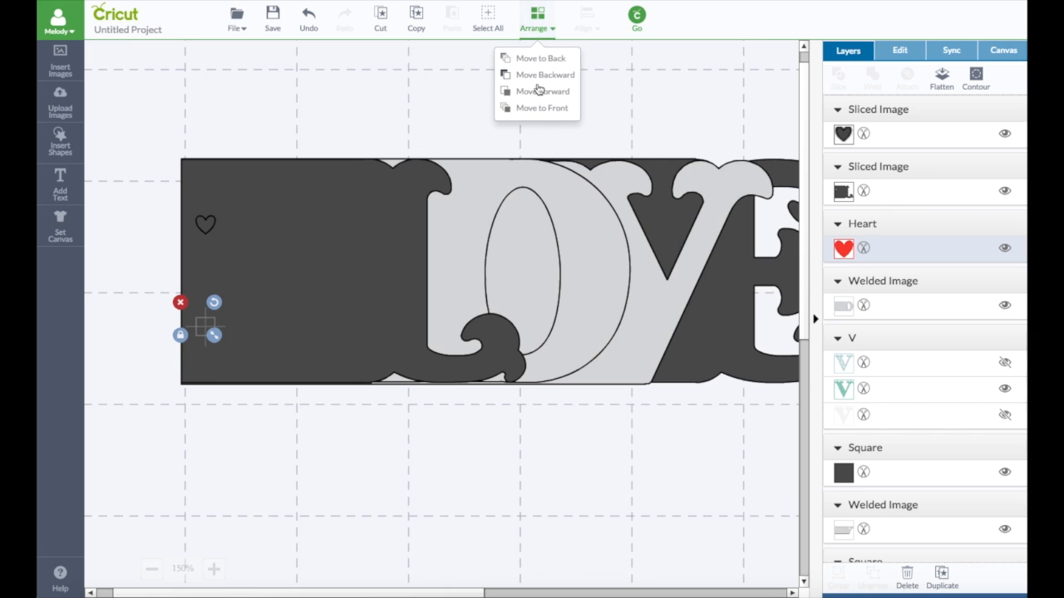
{"action": "left_click", "coordinate": [541, 109]}
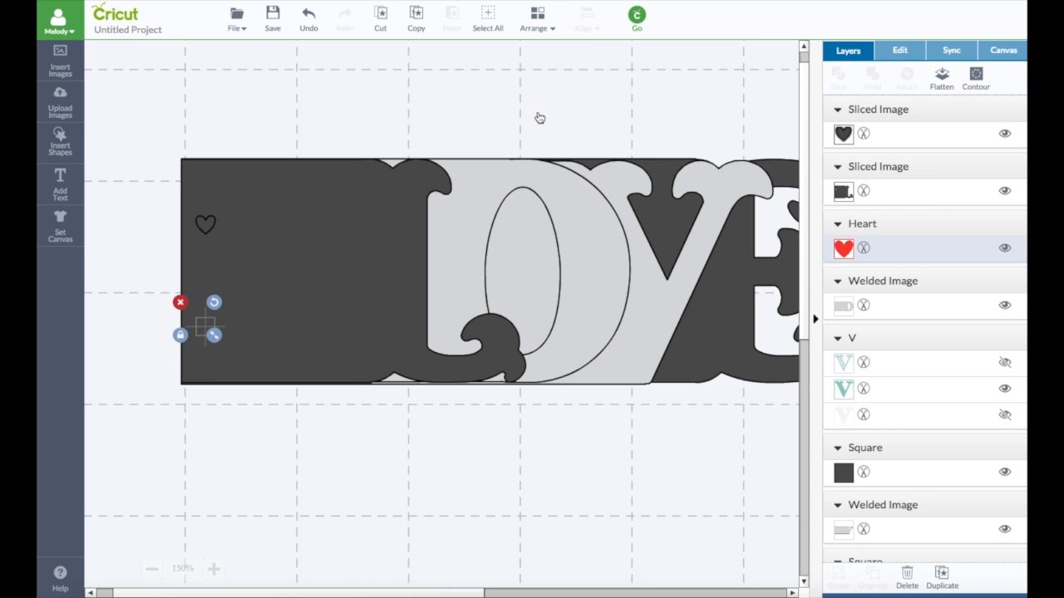
{"action": "left_click", "coordinate": [370, 218], "text": "shift"}
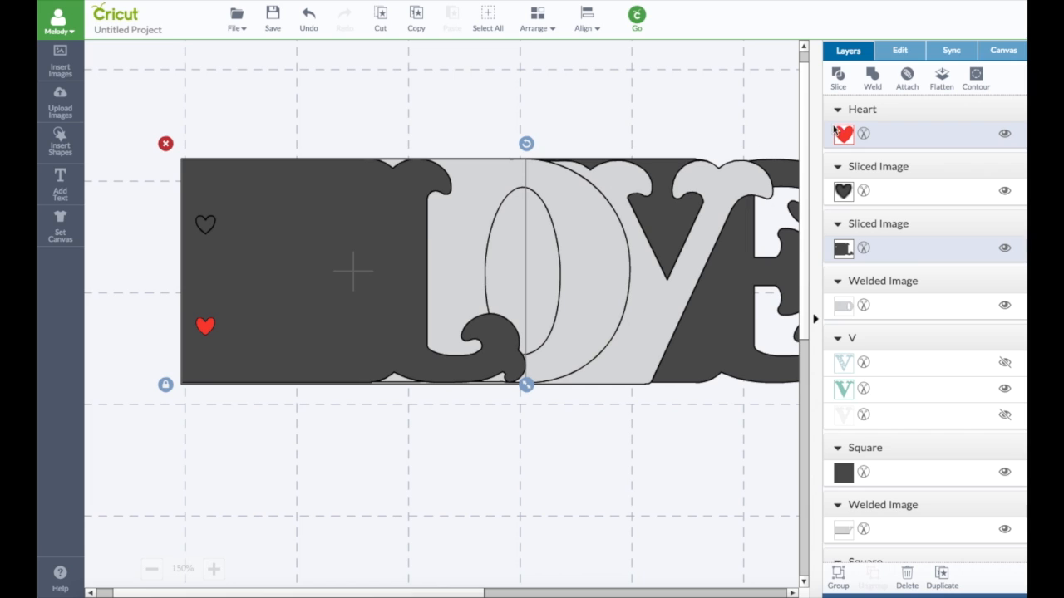
{"action": "left_click", "coordinate": [841, 79]}
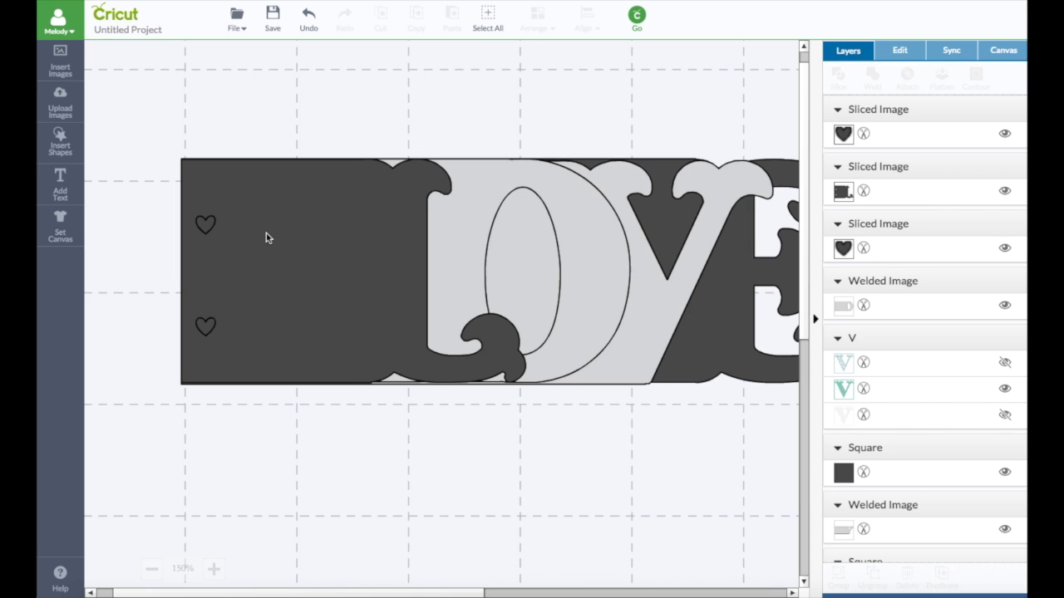
- Move the cut L backing below the stack and slice the upper heart out of the light O backing
{"action": "left_click_drag", "start_coordinate": [325, 193], "coordinate": [330, 467]}
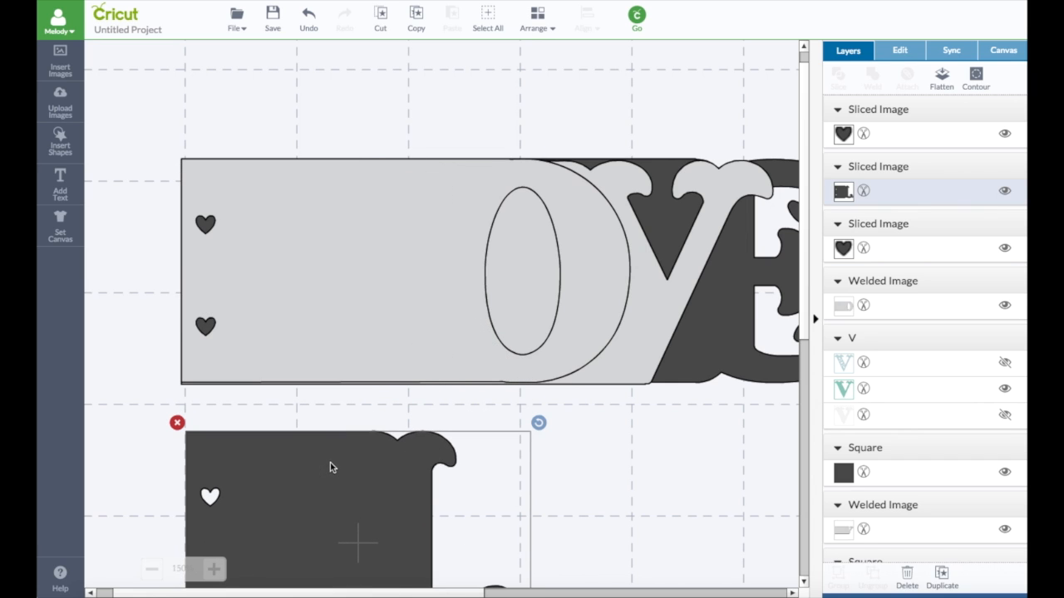
{"action": "left_click", "coordinate": [205, 224]}
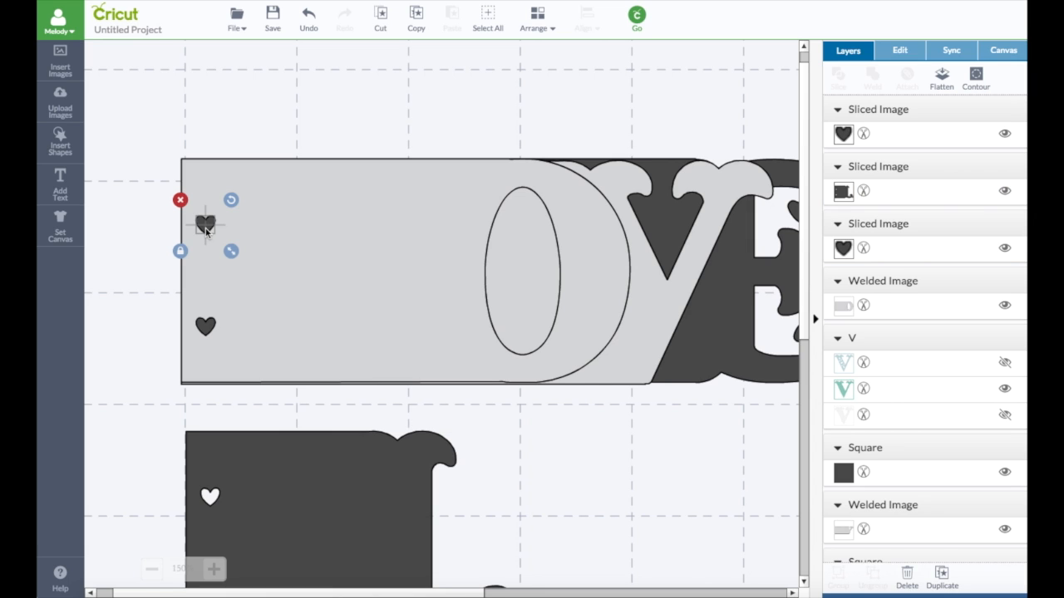
{"action": "left_click", "coordinate": [271, 208], "text": "shift"}
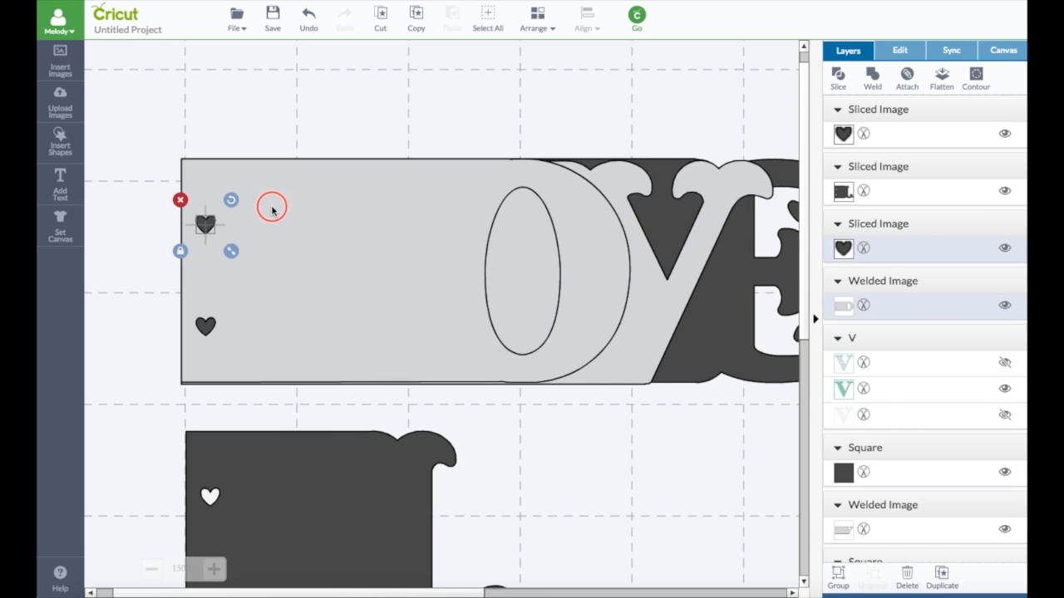
{"action": "left_click", "coordinate": [846, 78]}
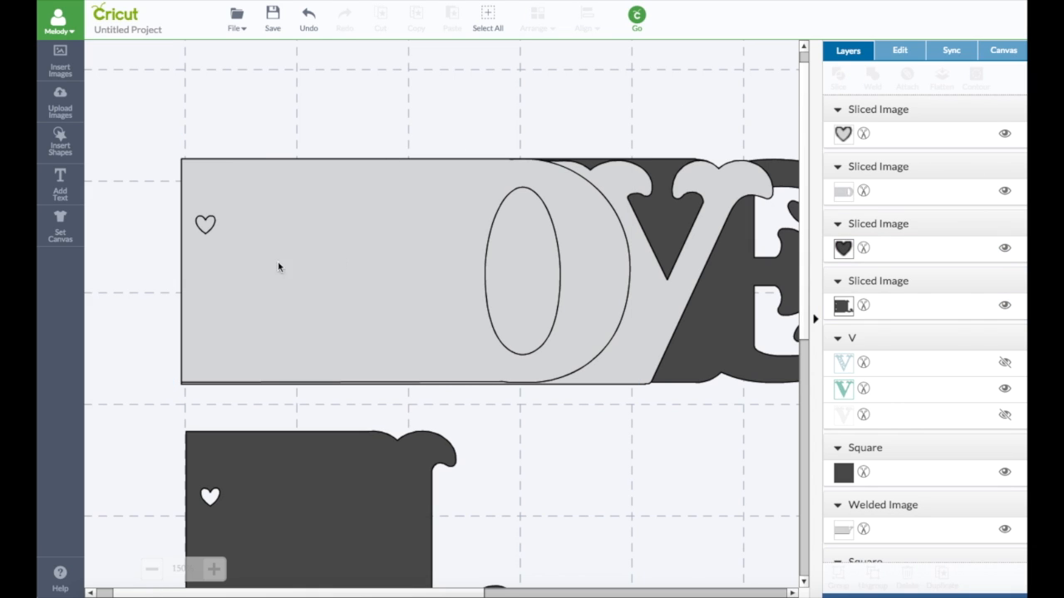
- Bring the lower dark heart to the front and slice it out of the light O backing
{"action": "left_click", "coordinate": [842, 249]}
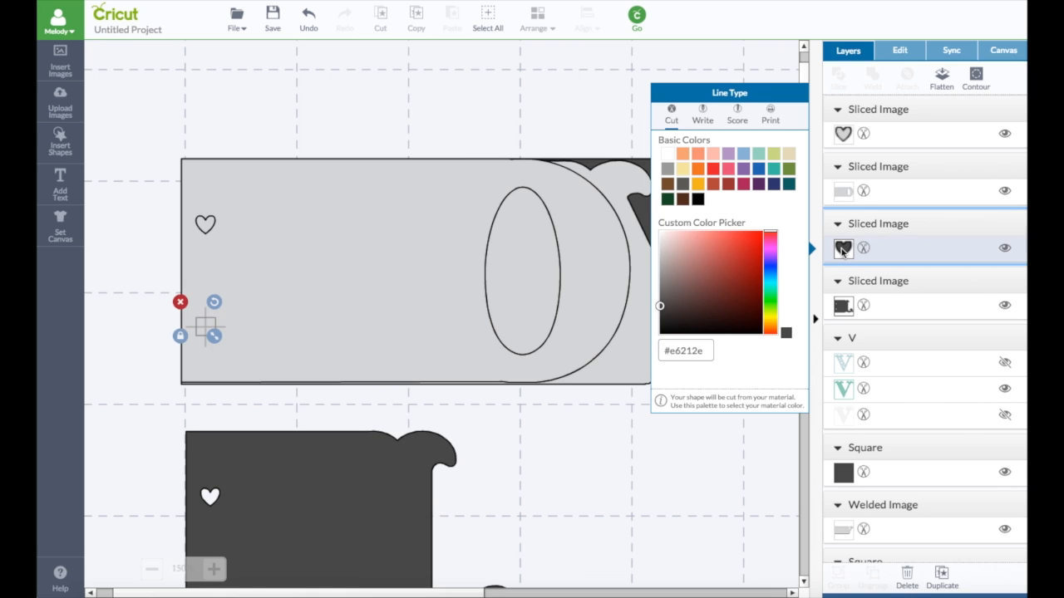
{"action": "left_click", "coordinate": [536, 20]}
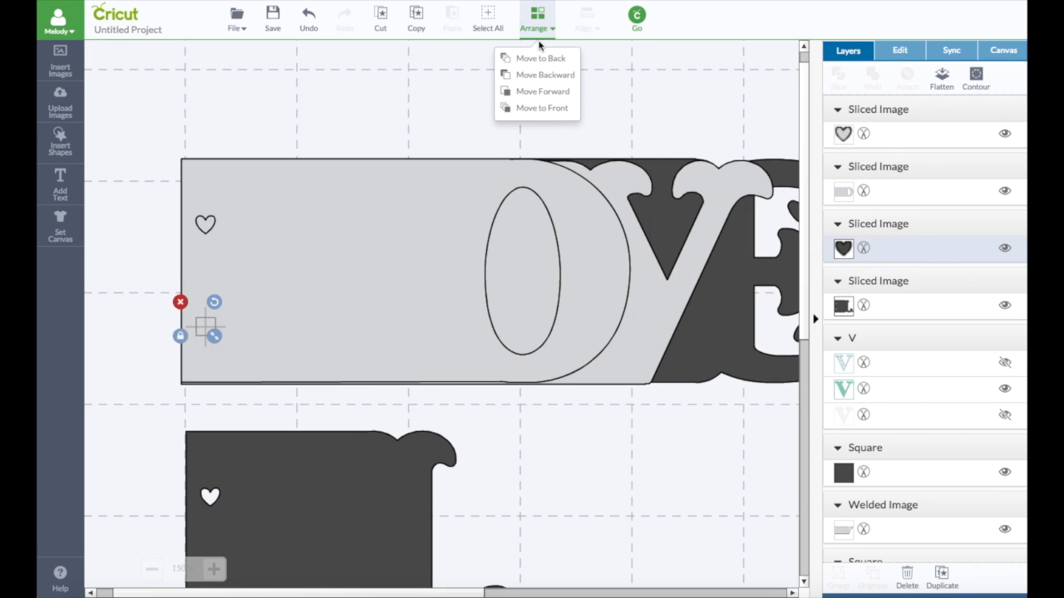
{"action": "left_click", "coordinate": [541, 108]}
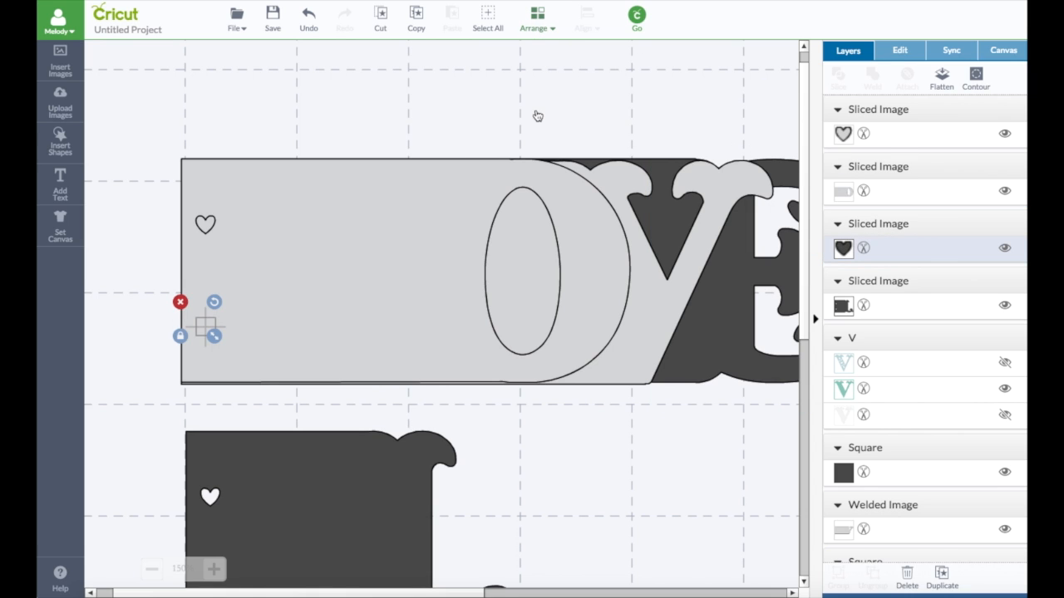
{"action": "left_click", "coordinate": [405, 205], "text": "shift"}
{"action": "left_click", "coordinate": [840, 80]}
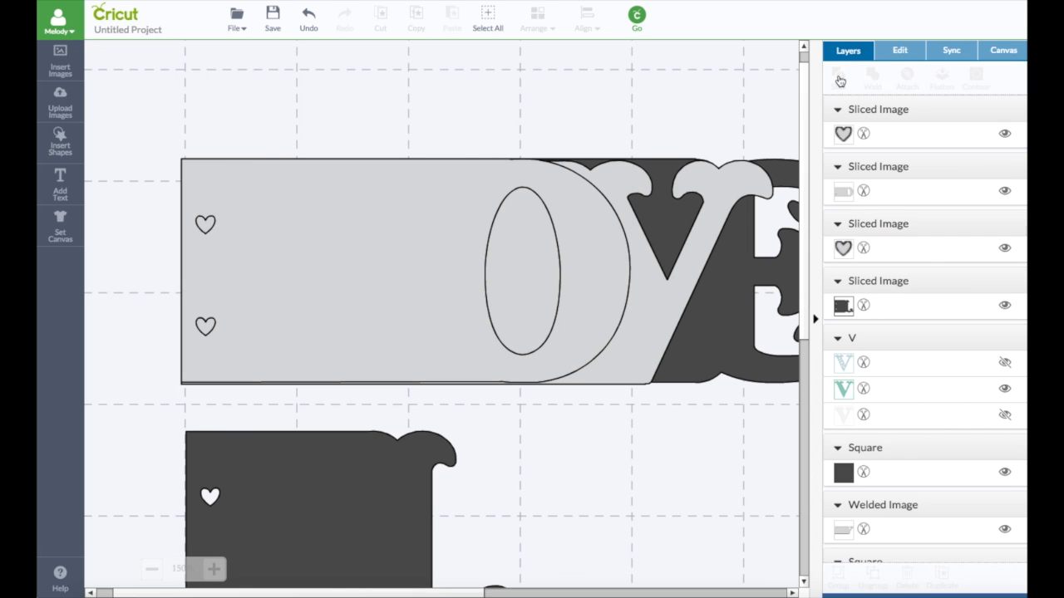
- Move the cut O backing below the stack onto the L piece, lining up their left edges and heart holes
{"action": "left_click", "coordinate": [464, 192]}
{"action": "left_click_drag", "start_coordinate": [464, 192], "coordinate": [461, 456]}
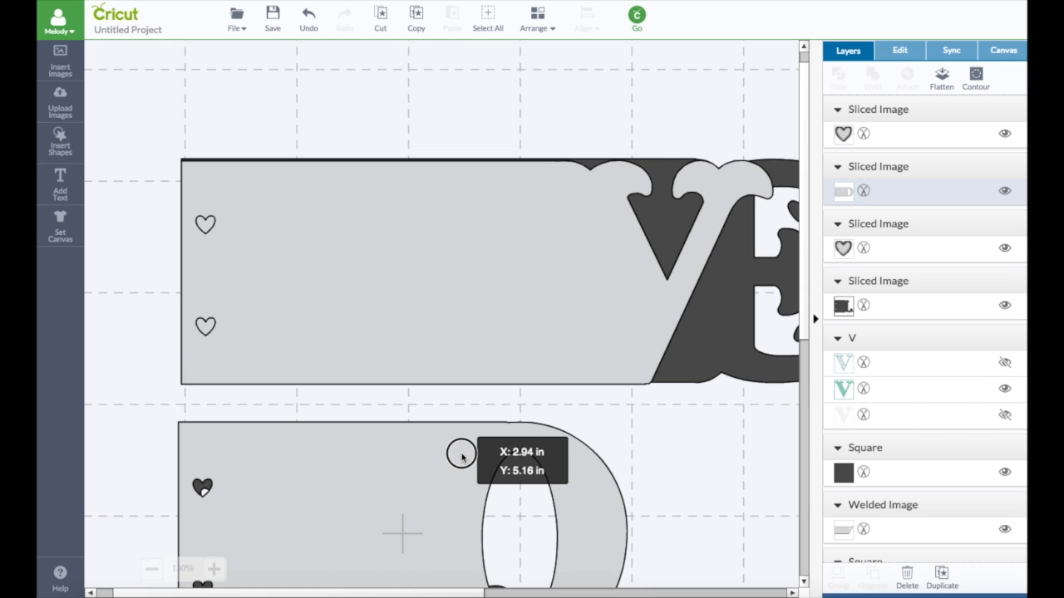
{"action": "left_click_drag", "start_coordinate": [462, 456], "coordinate": [484, 456]}
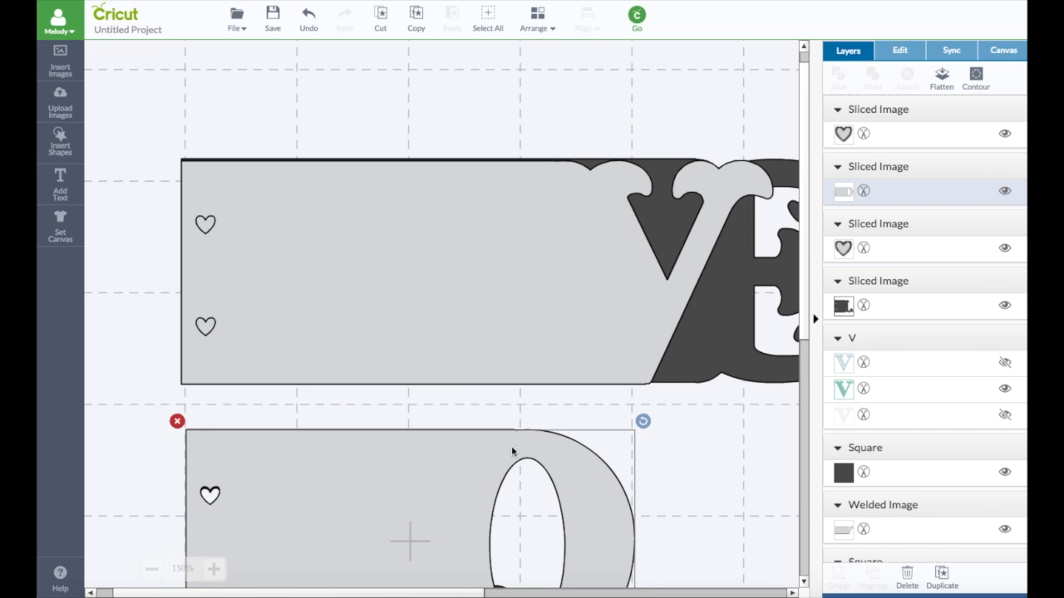
- Slice the upper heart out of the light V backing
{"action": "left_click", "coordinate": [207, 224]}
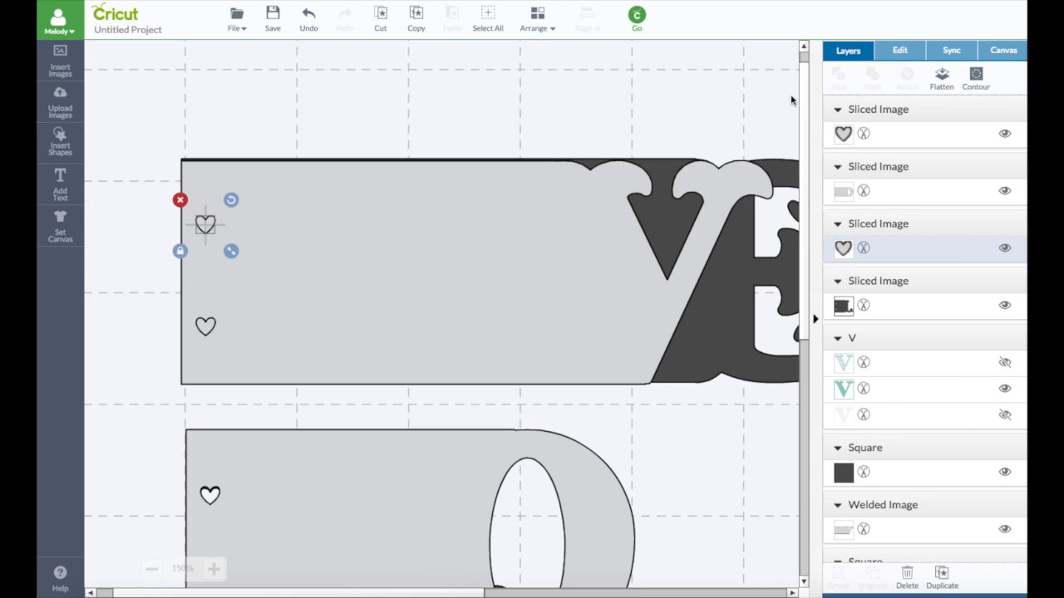
{"action": "left_click", "coordinate": [499, 162], "text": "shift"}
{"action": "left_click", "coordinate": [836, 83]}
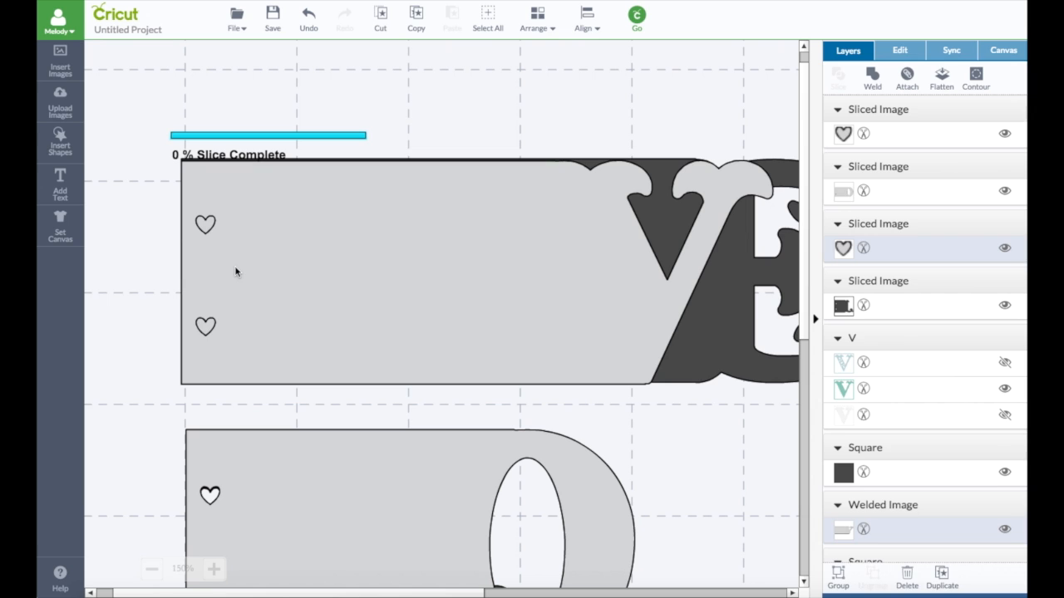
- Bring the lower heart to the front and slice it out of the light V backing
{"action": "left_click", "coordinate": [842, 245]}
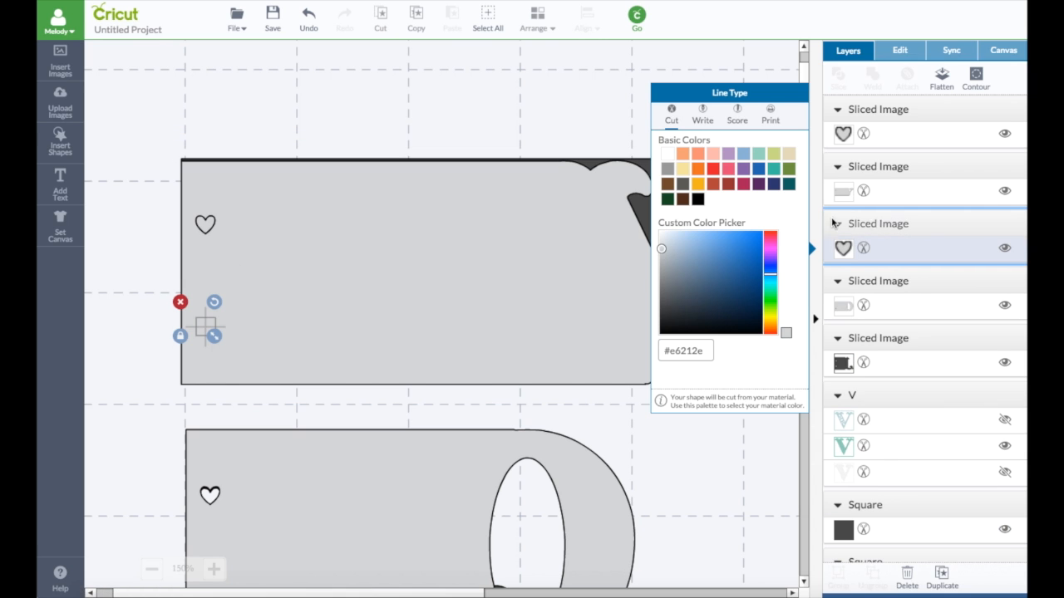
{"action": "left_click", "coordinate": [537, 18]}
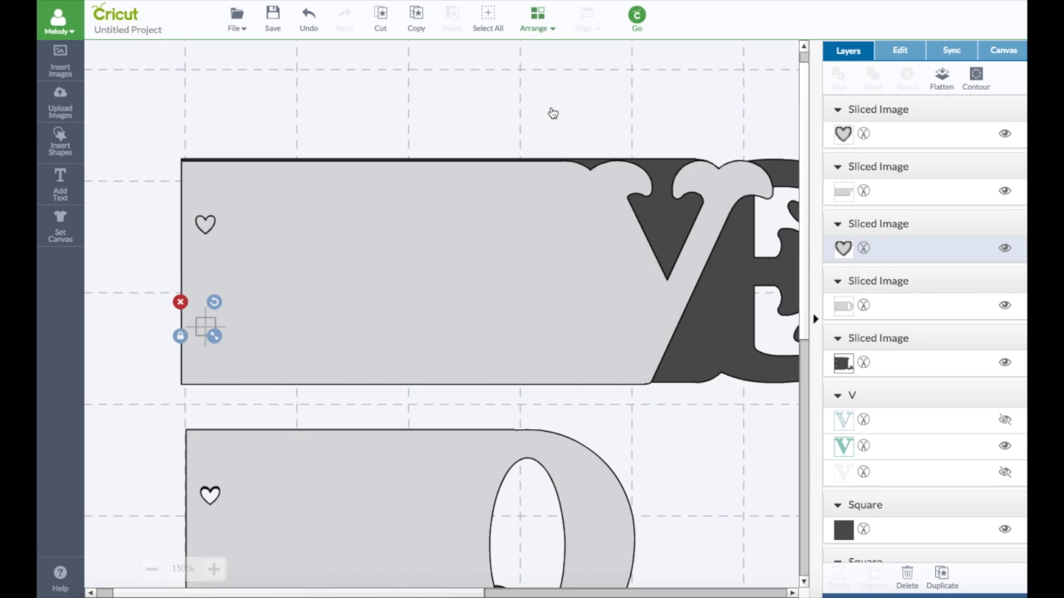
{"action": "left_click", "coordinate": [304, 272]}
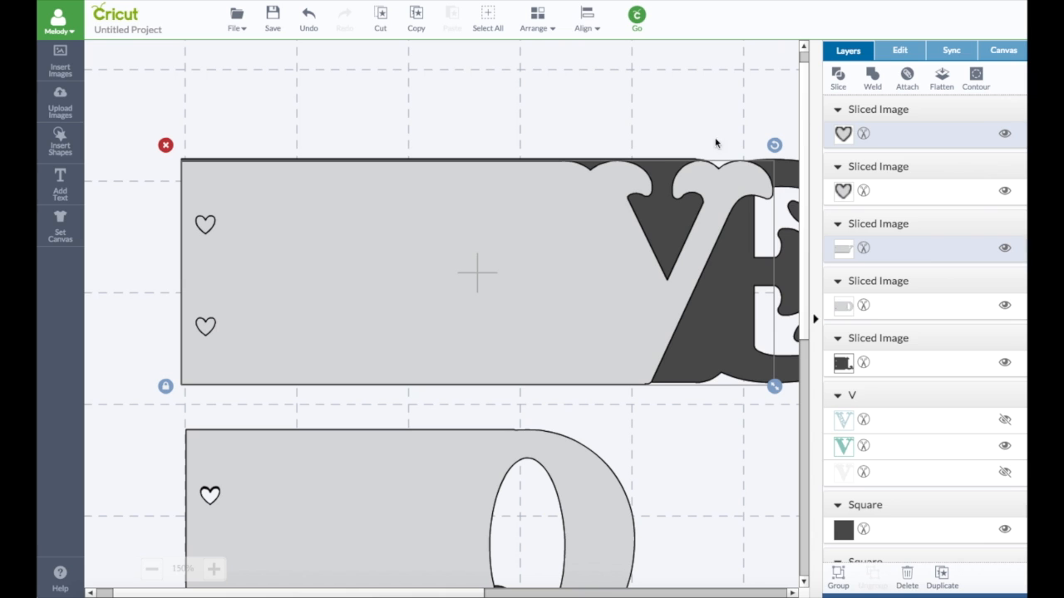
{"action": "left_click", "coordinate": [838, 78]}
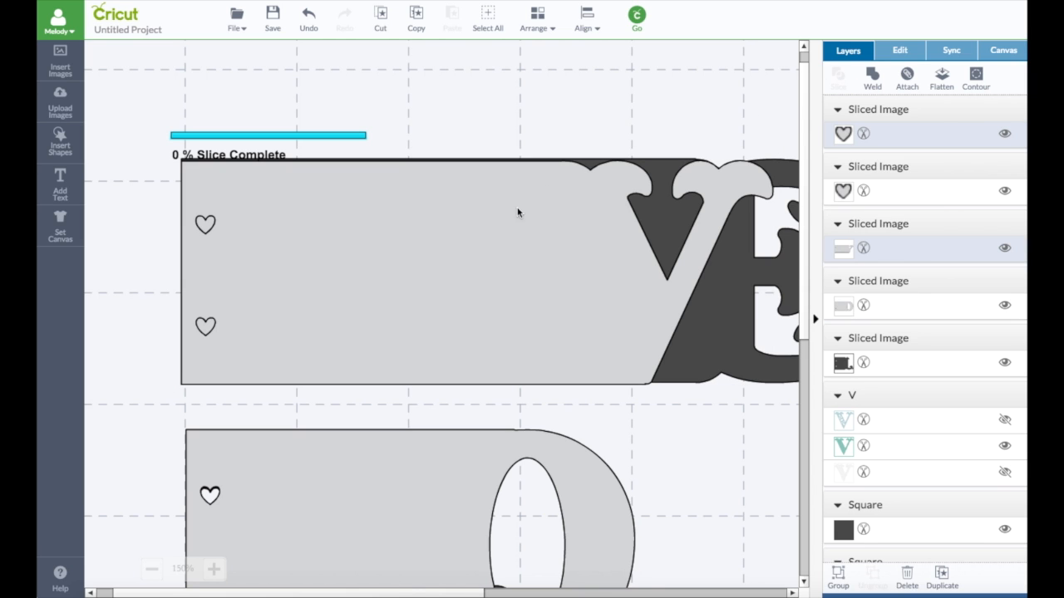
- Move the cut V backing below the dark E backing and slice the upper heart out of the E backing
{"action": "left_click_drag", "start_coordinate": [493, 243], "coordinate": [493, 431]}
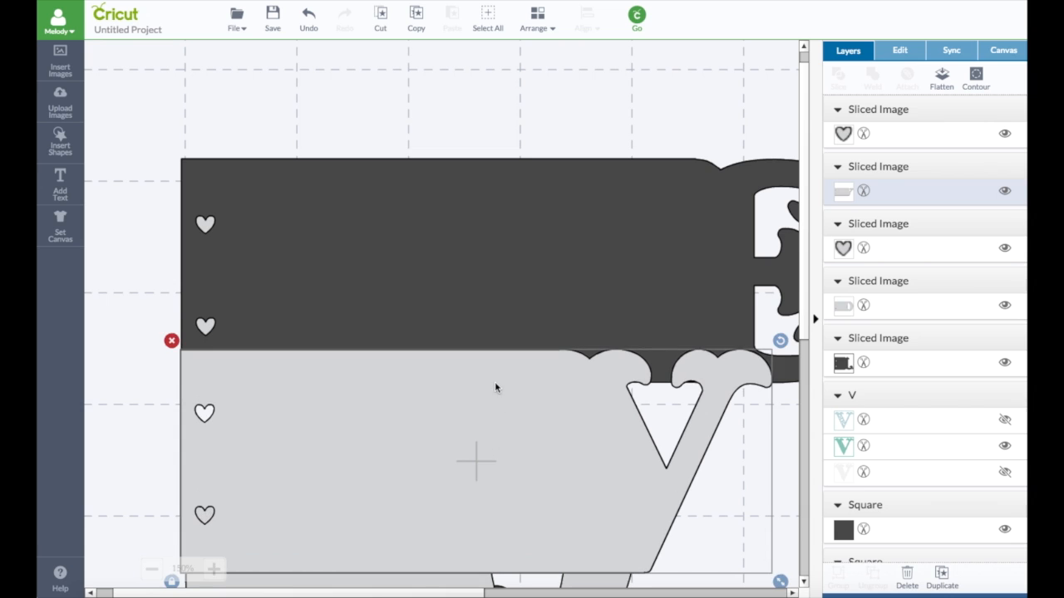
{"action": "left_click_drag", "start_coordinate": [494, 390], "coordinate": [490, 464]}
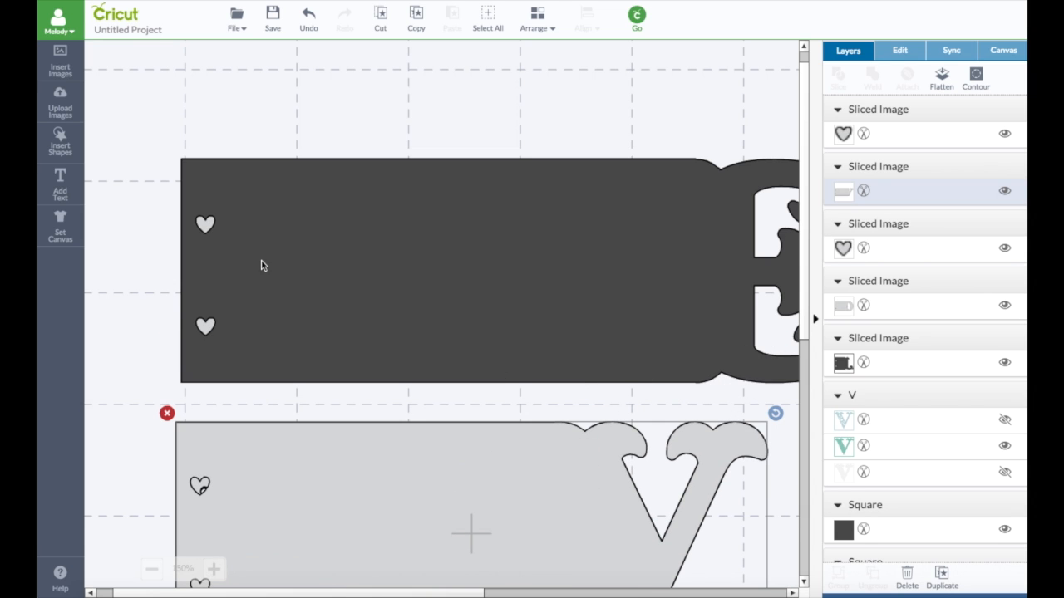
{"action": "left_click", "coordinate": [206, 225]}
{"action": "left_click", "coordinate": [297, 222], "text": "shift"}
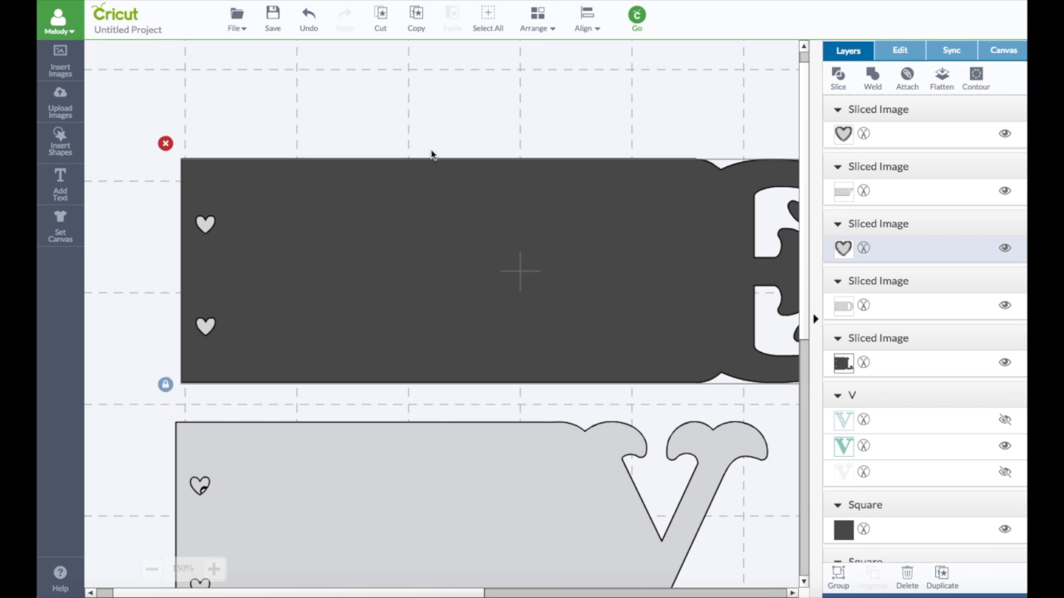
{"action": "left_click", "coordinate": [838, 82]}
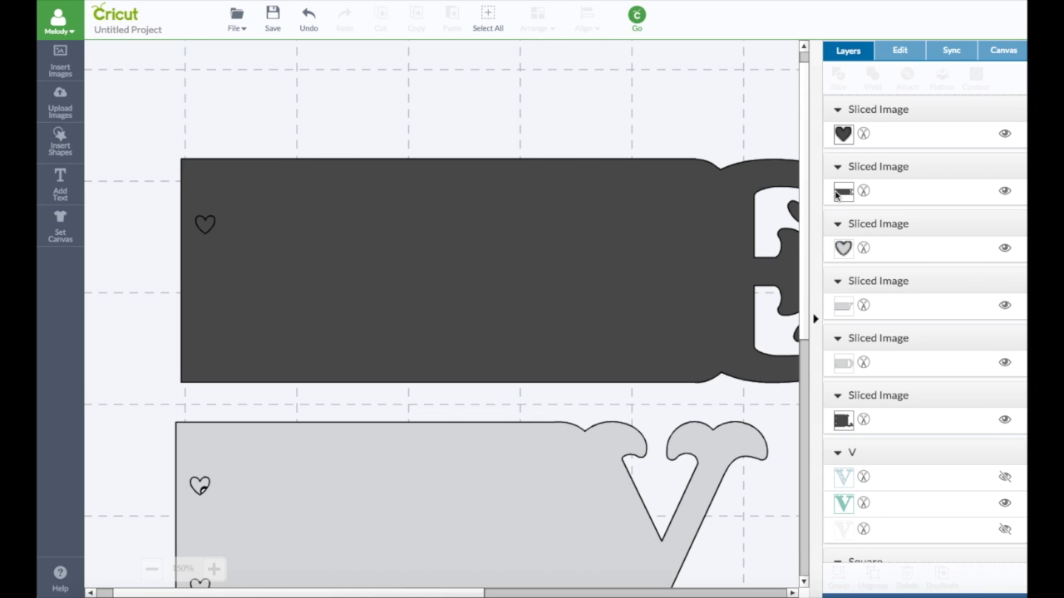
- Bring the lower light heart to the front and slice it out of the dark E backing
{"action": "left_click", "coordinate": [843, 248]}
{"action": "left_click", "coordinate": [539, 30]}
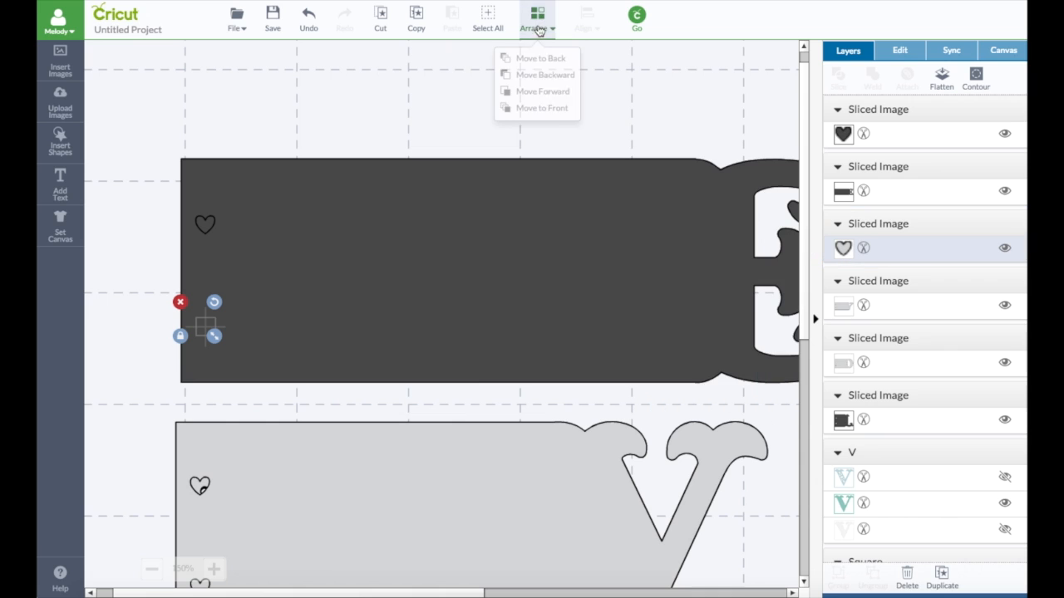
{"action": "left_click", "coordinate": [544, 108]}
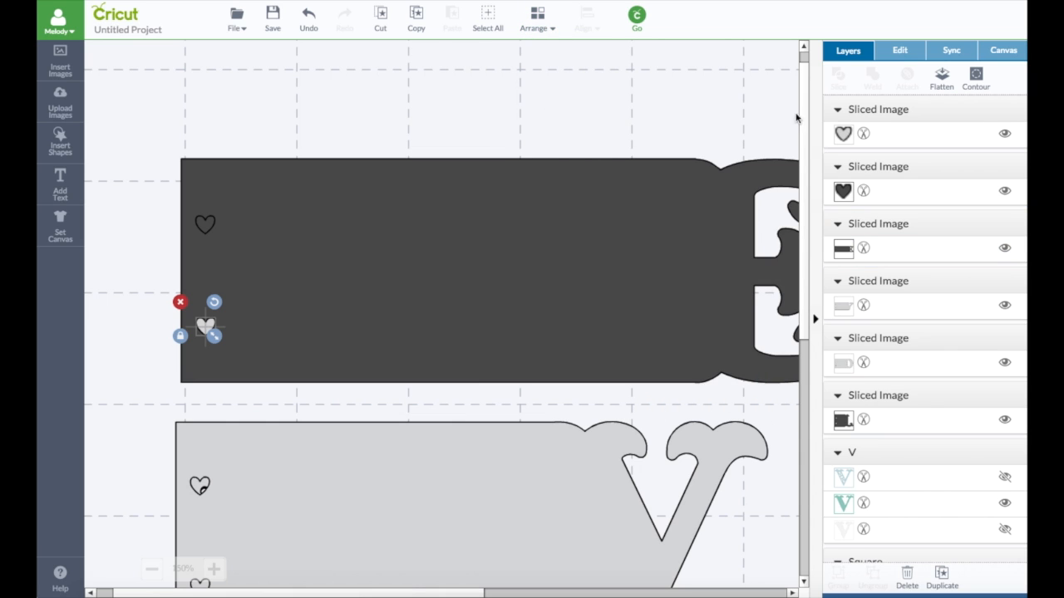
{"action": "left_click", "coordinate": [571, 213], "text": "shift"}
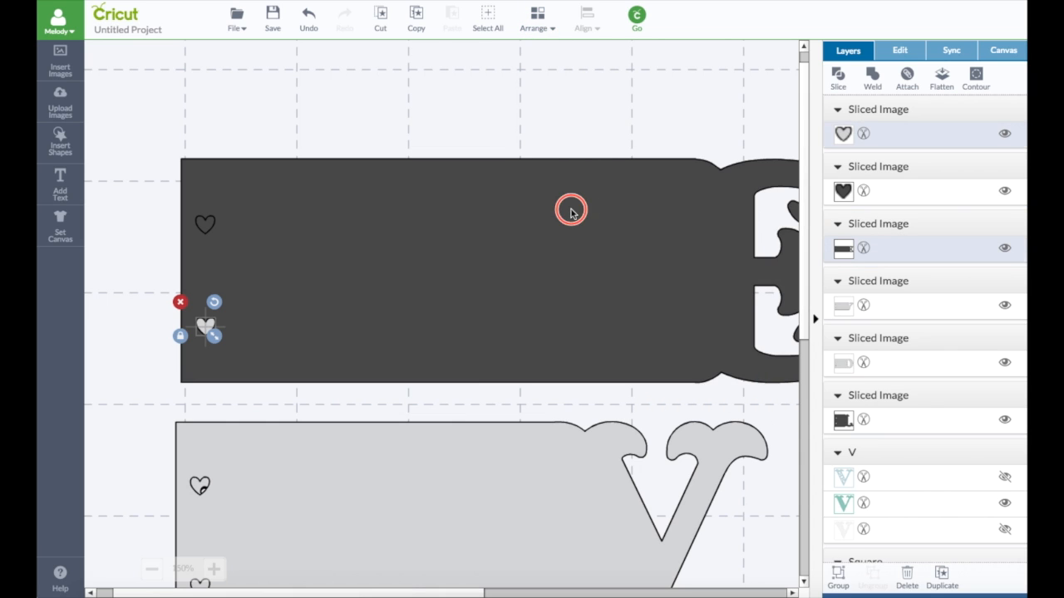
{"action": "left_click", "coordinate": [839, 79]}
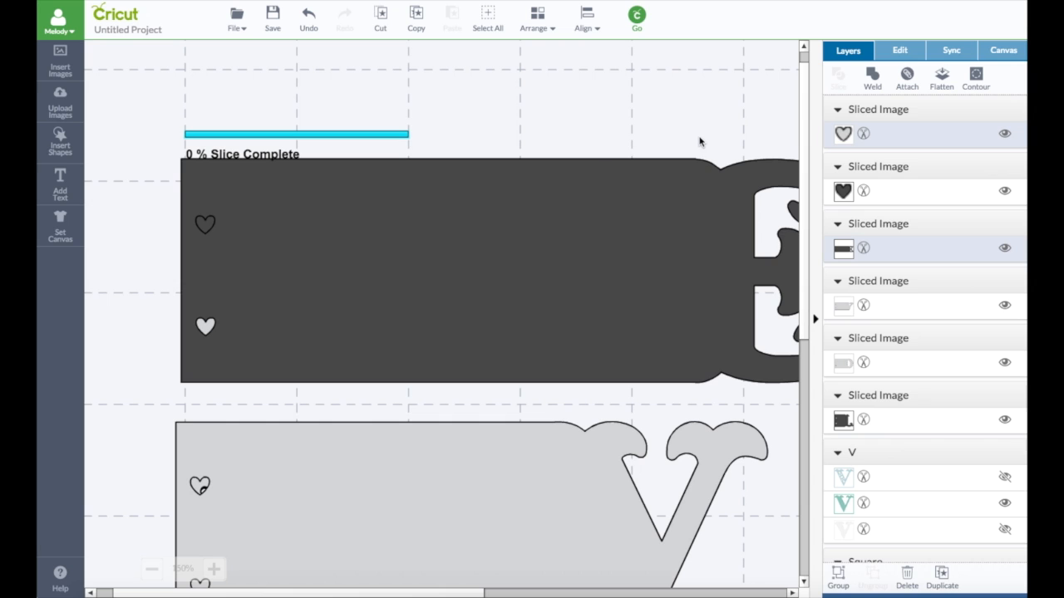
- Hide the two leftover cut-out hearts beside the dark E backing
{"action": "left_click_drag", "start_coordinate": [179, 205], "coordinate": [232, 363]}
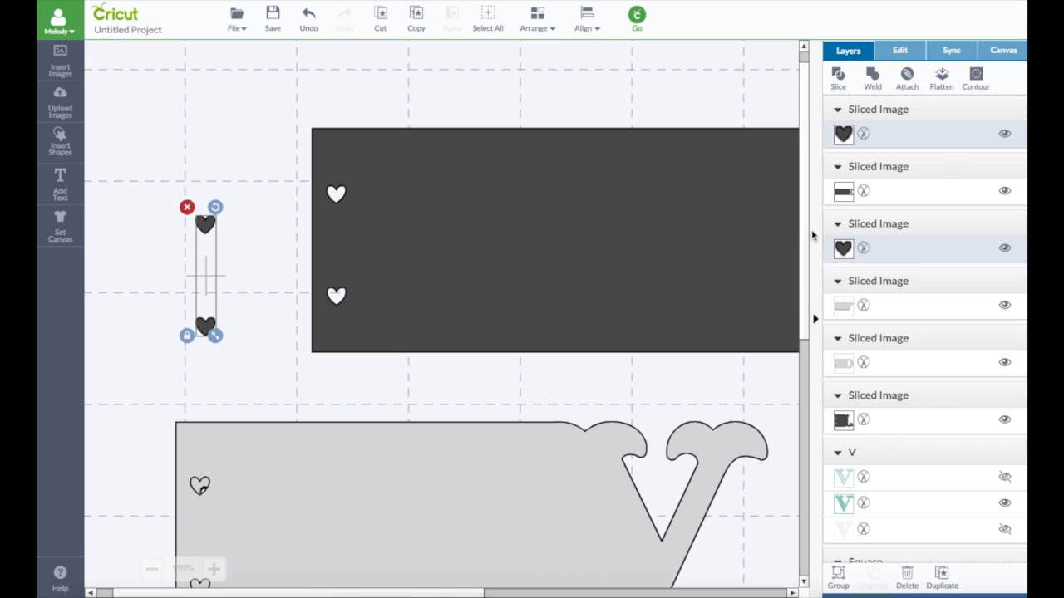
{"action": "left_click", "coordinate": [1005, 133]}
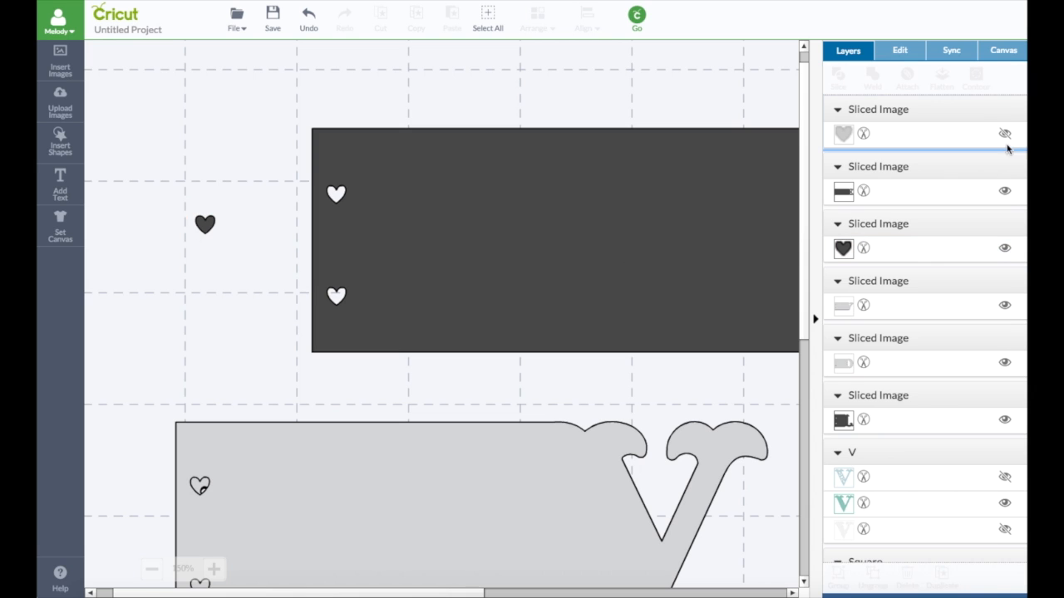
{"action": "left_click", "coordinate": [1005, 250]}
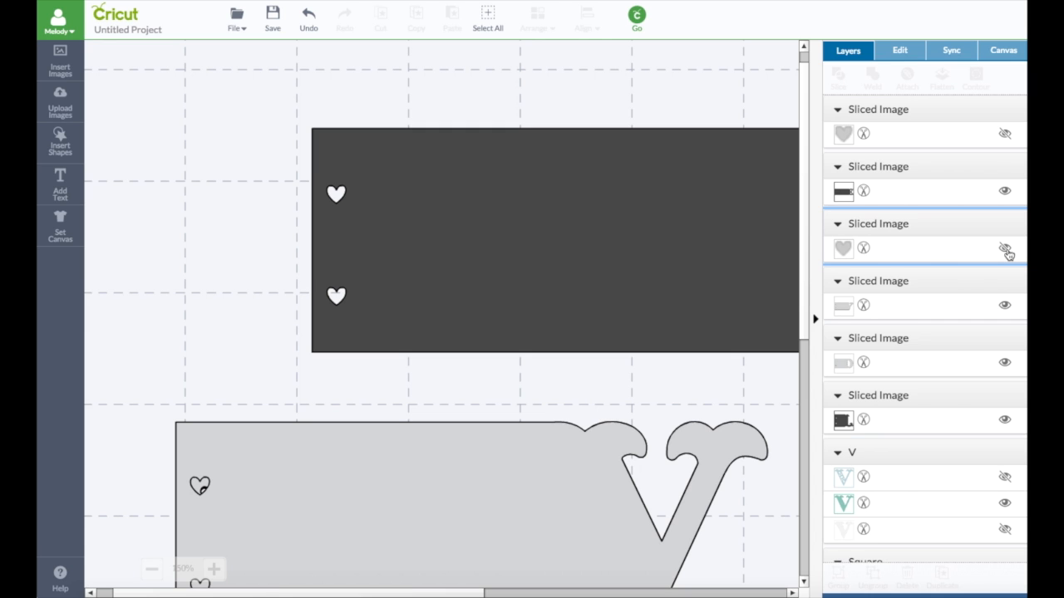
- Shift the dark E backing toward the upper left and move the light V backing up partly underneath it
{"action": "left_click_drag", "start_coordinate": [668, 239], "coordinate": [517, 214]}
{"action": "left_click_drag", "start_coordinate": [575, 451], "coordinate": [545, 198]}
{"action": "left_click", "coordinate": [151, 570]}
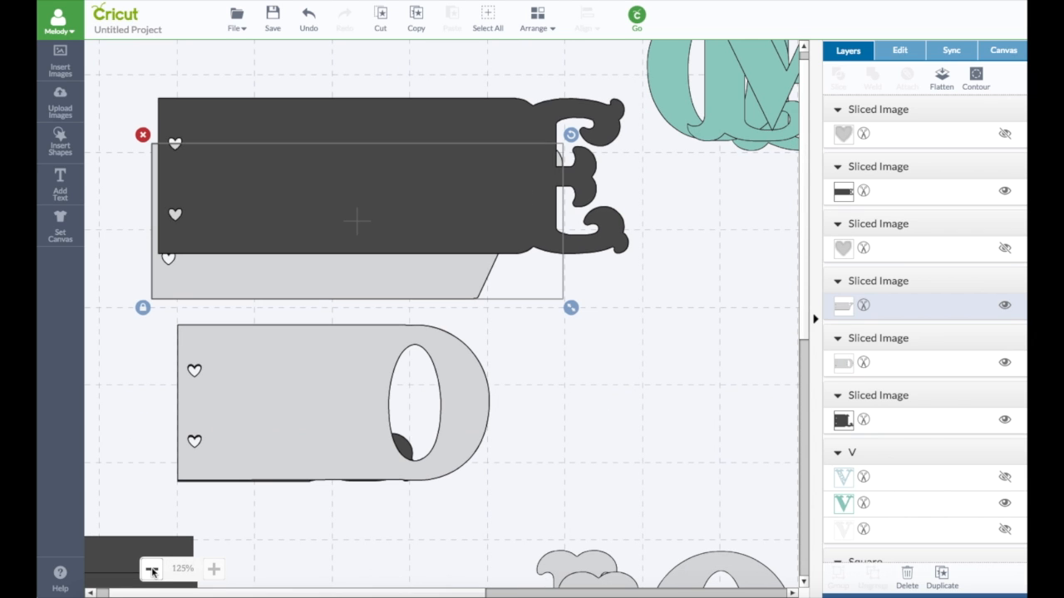
{"action": "left_click", "coordinate": [151, 569]}
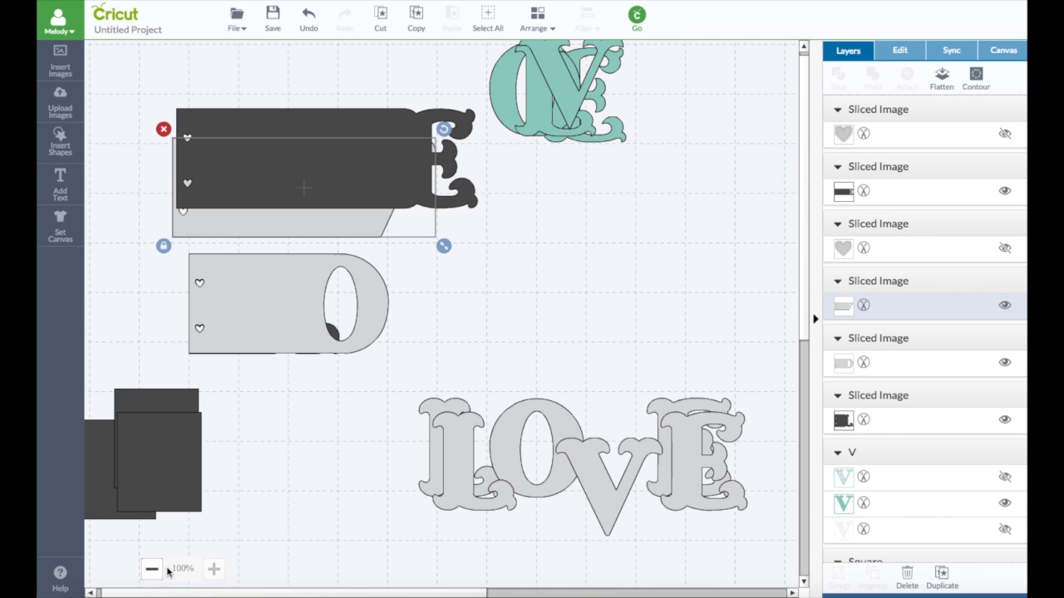
- Delete the spare light grey LOVE letters and the leftover dark rectangles from the canvas
{"action": "left_click", "coordinate": [547, 455]}
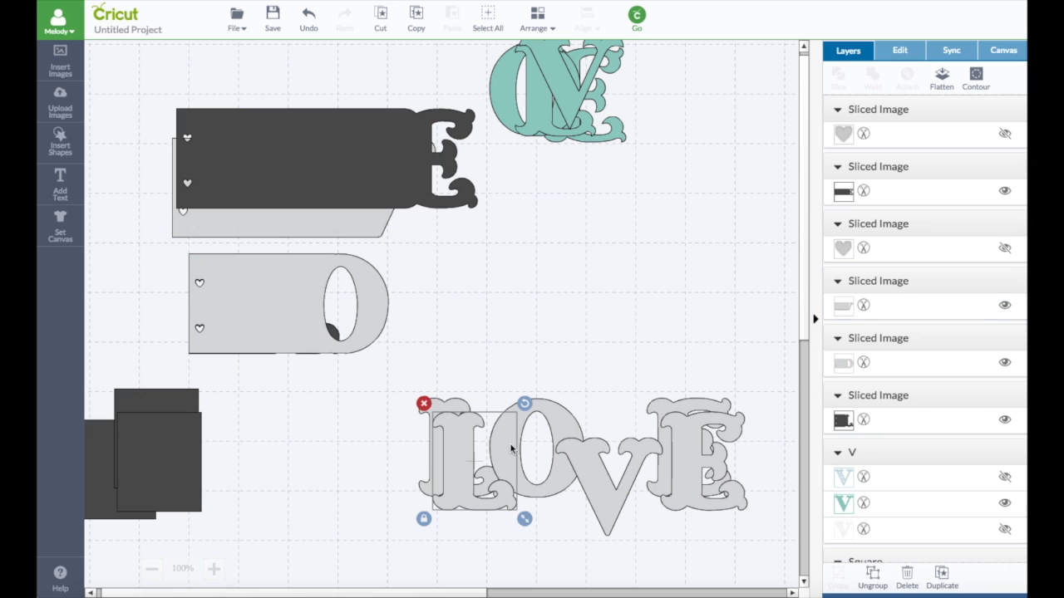
{"action": "left_click_drag", "start_coordinate": [394, 374], "coordinate": [773, 560]}
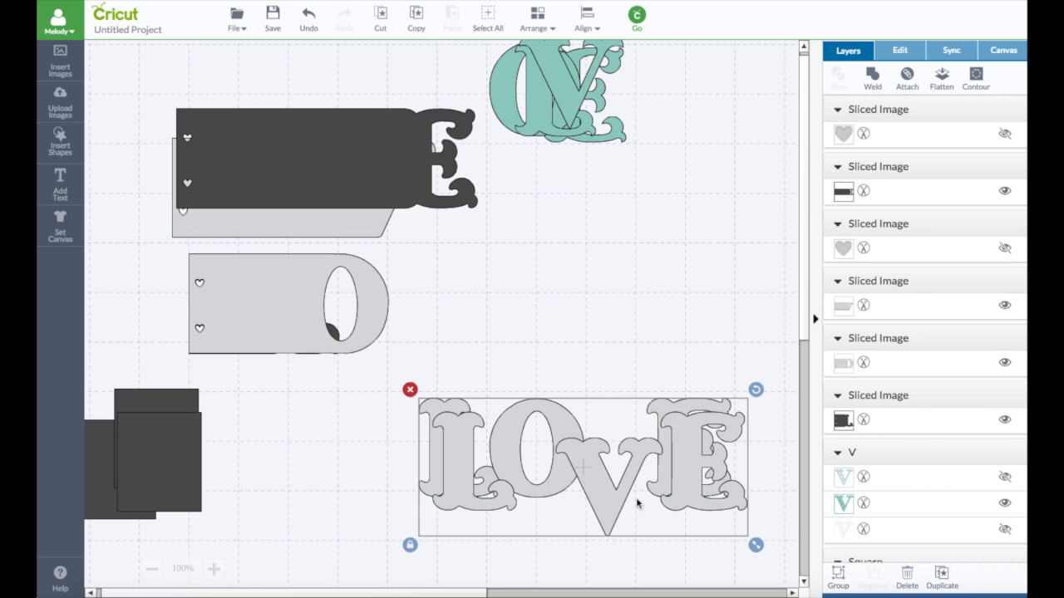
{"action": "left_click", "coordinate": [409, 390]}
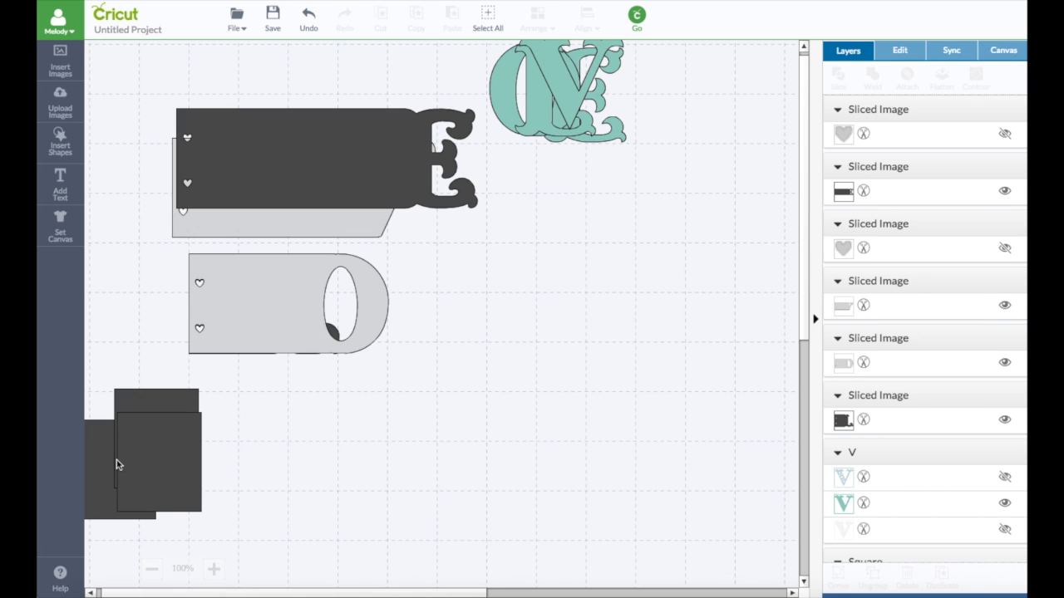
{"action": "left_click_drag", "start_coordinate": [115, 480], "coordinate": [180, 491]}
{"action": "left_click", "coordinate": [244, 447]}
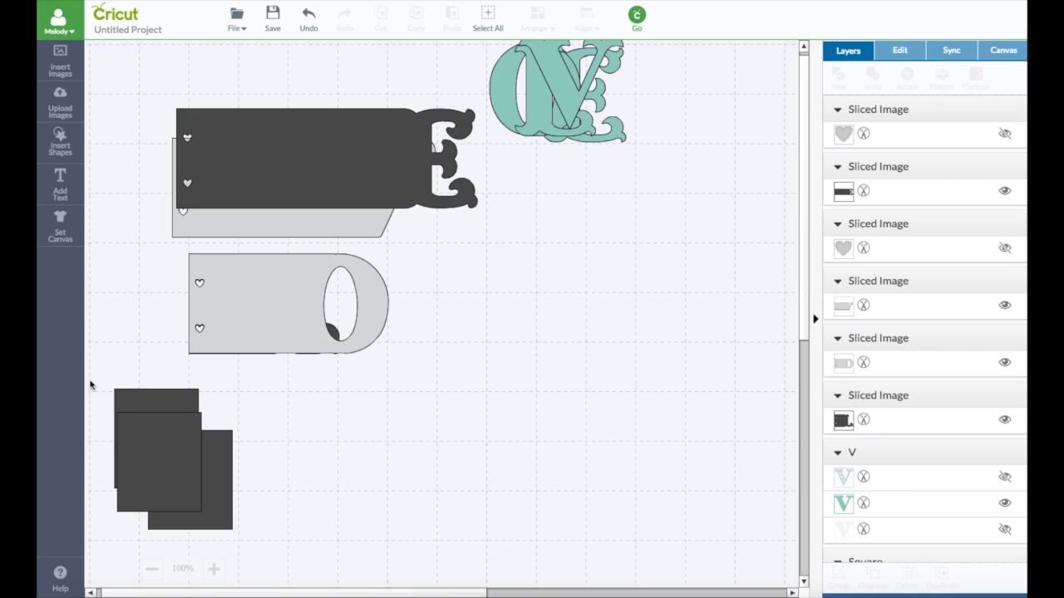
{"action": "left_click_drag", "start_coordinate": [99, 373], "coordinate": [284, 538]}
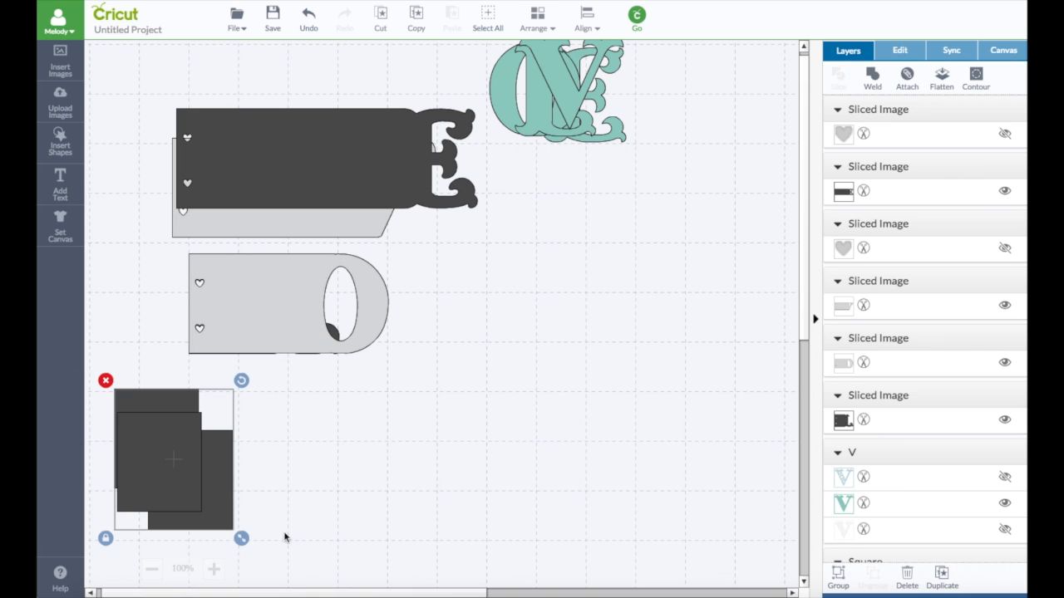
{"action": "left_click", "coordinate": [105, 382]}
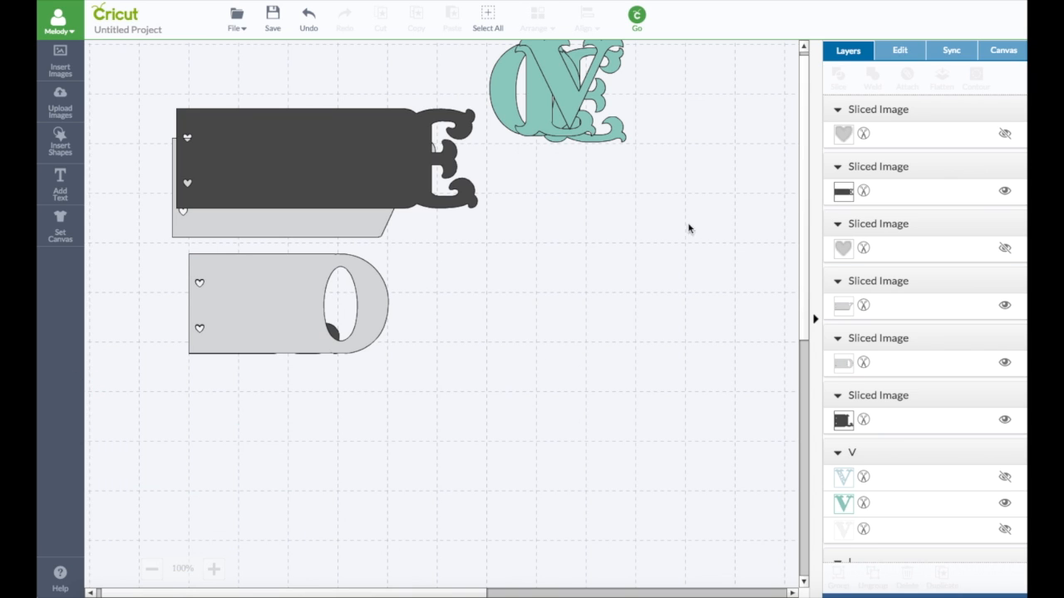
- Move the dark E backing above the V backing, send it to the back, and place the teal E letter over its E end
{"action": "left_click_drag", "start_coordinate": [802, 330], "coordinate": [803, 302]}
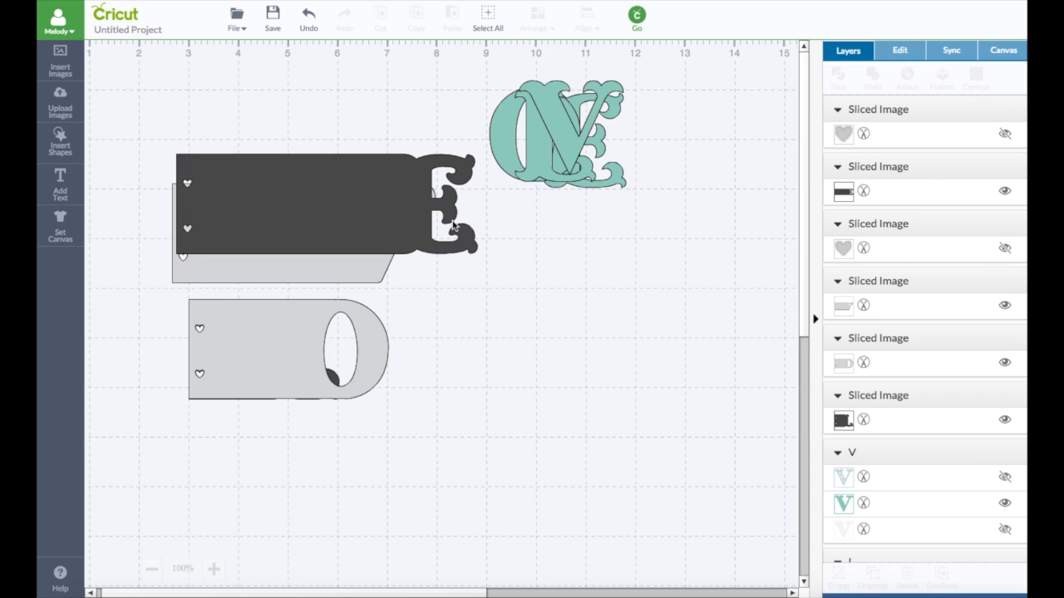
{"action": "left_click", "coordinate": [350, 179]}
{"action": "left_click_drag", "start_coordinate": [350, 179], "coordinate": [346, 147]}
{"action": "left_click_drag", "start_coordinate": [356, 123], "coordinate": [357, 123]}
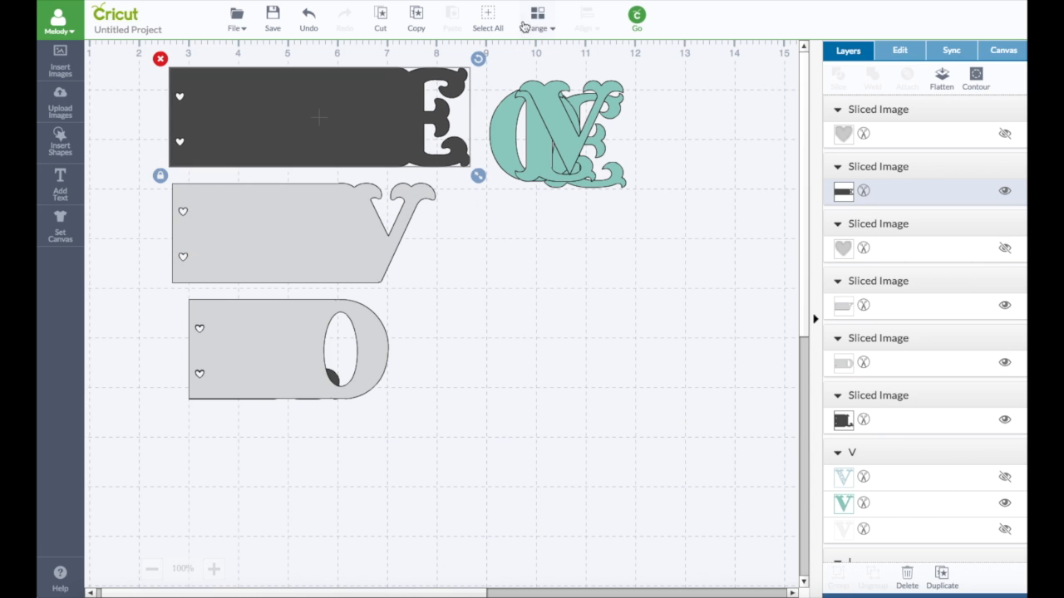
{"action": "left_click", "coordinate": [533, 23]}
{"action": "left_click", "coordinate": [553, 74]}
{"action": "left_click_drag", "start_coordinate": [619, 182], "coordinate": [458, 158]}
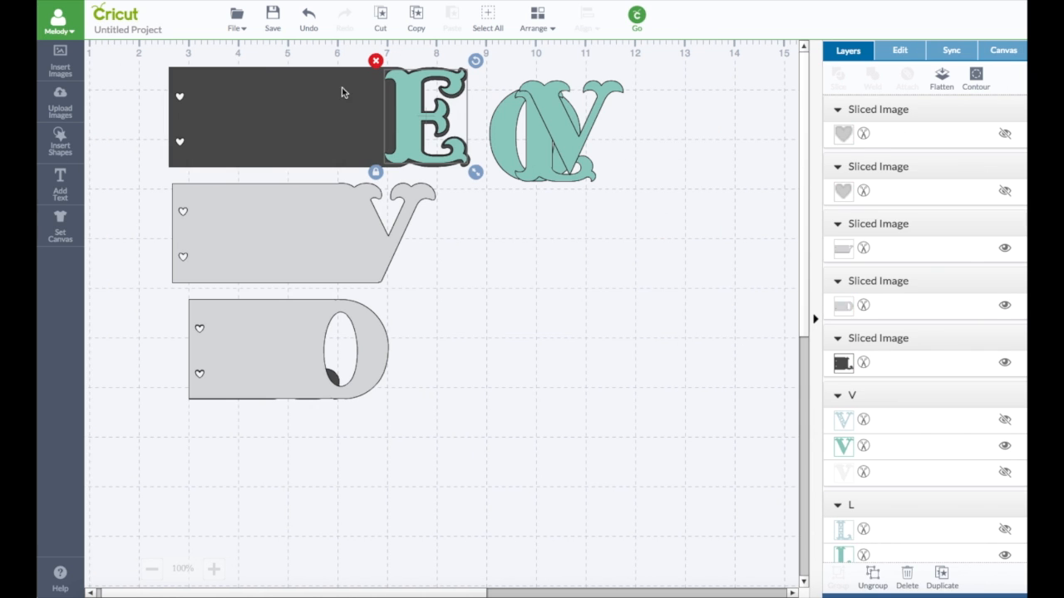
- Recolor the dark E backing to the crimson red #e61e4c, starting from the Very Berry swatch
{"action": "left_click", "coordinate": [344, 90], "text": "shift"}
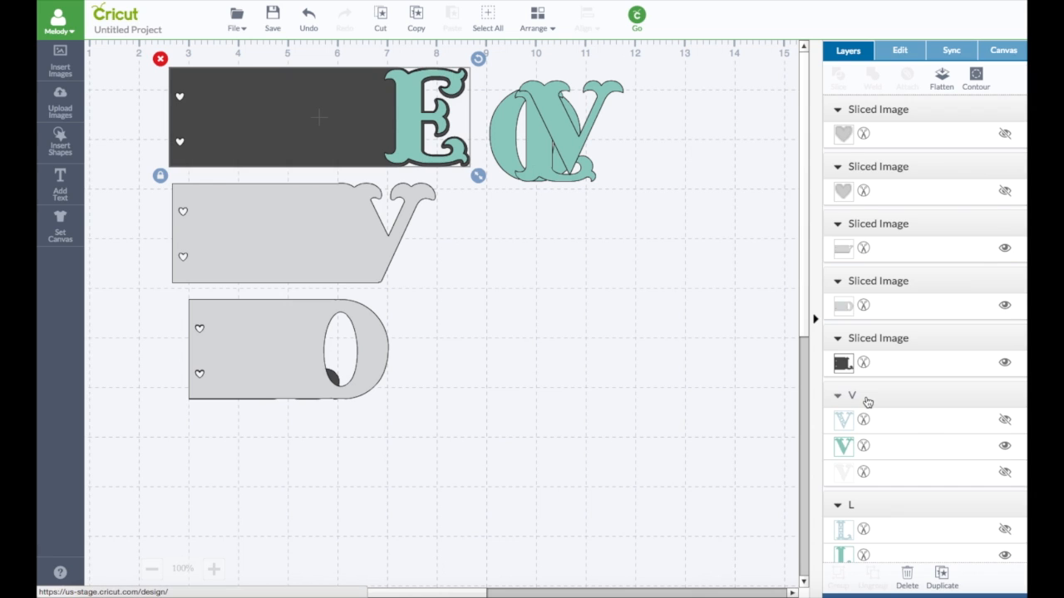
{"action": "scroll", "coordinate": [867, 402], "scroll_direction": "down", "scroll_amount": 3}
{"action": "scroll", "coordinate": [867, 402], "scroll_direction": "down", "scroll_amount": 5}
{"action": "left_click", "coordinate": [863, 533]}
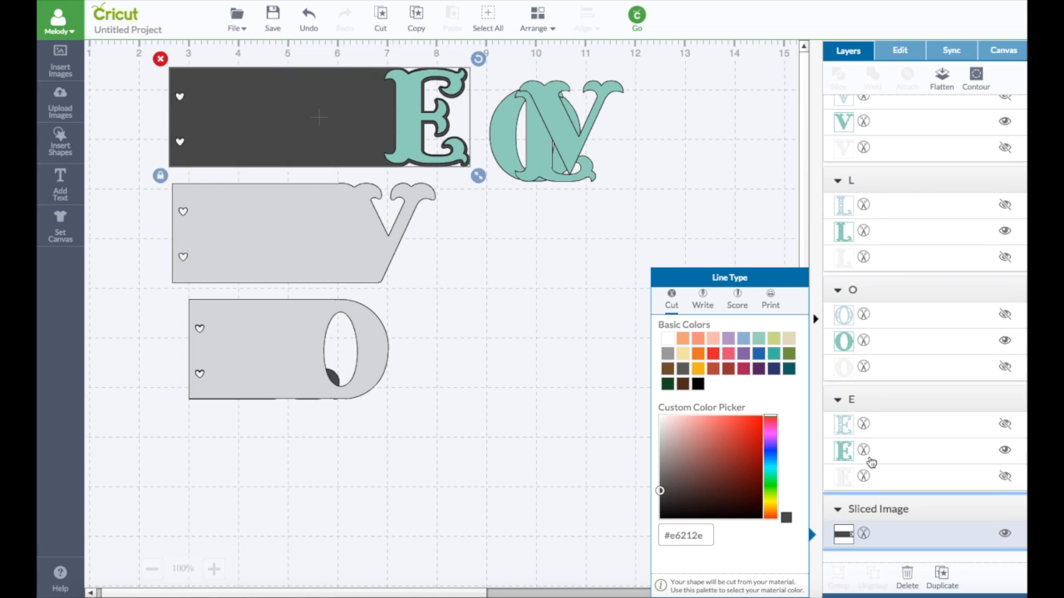
{"action": "left_click", "coordinate": [712, 359]}
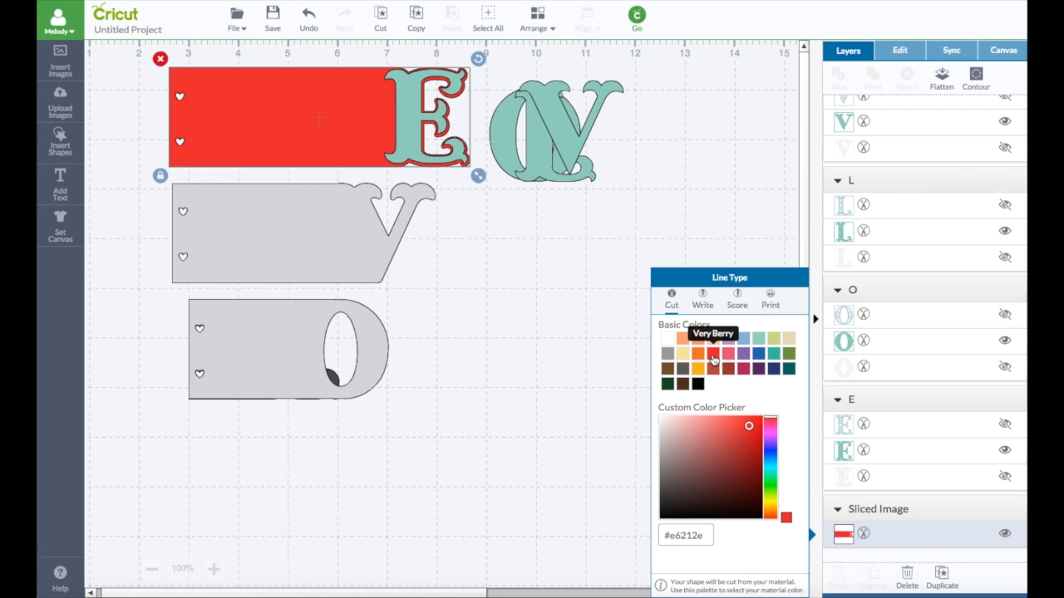
{"action": "left_click_drag", "start_coordinate": [771, 417], "coordinate": [771, 421]}
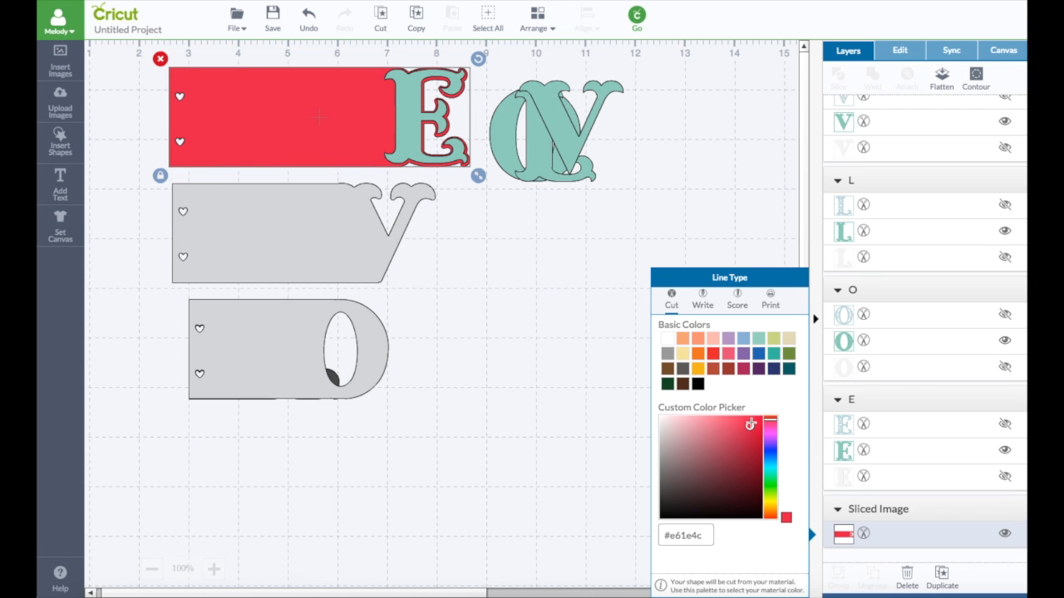
- Recolor the teal E letter to the lighter pinkish red #e34b73, starting from the Very Berry swatch
{"action": "left_click", "coordinate": [418, 155]}
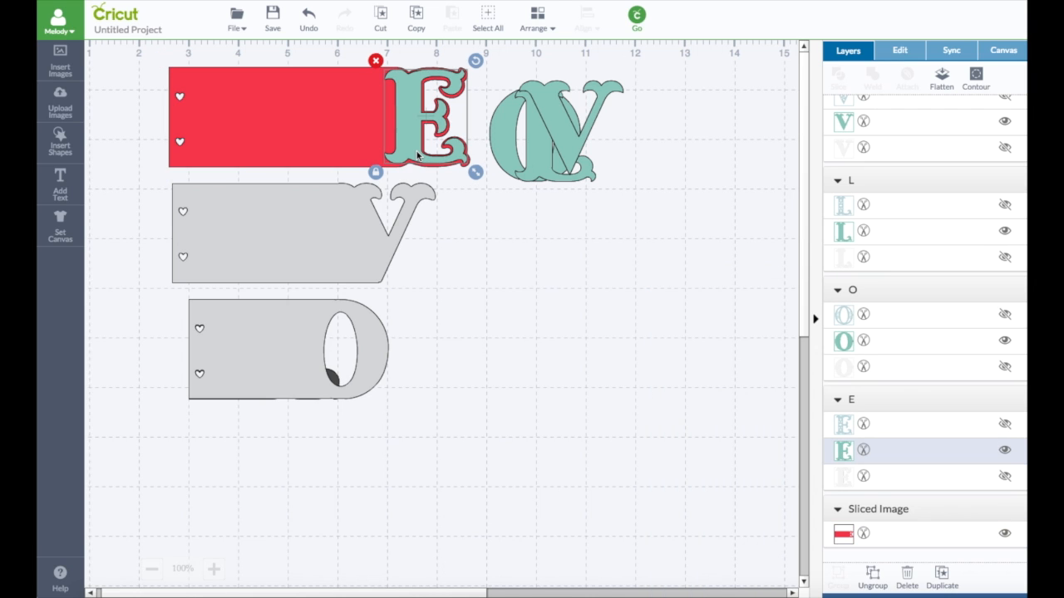
{"action": "left_click", "coordinate": [839, 450]}
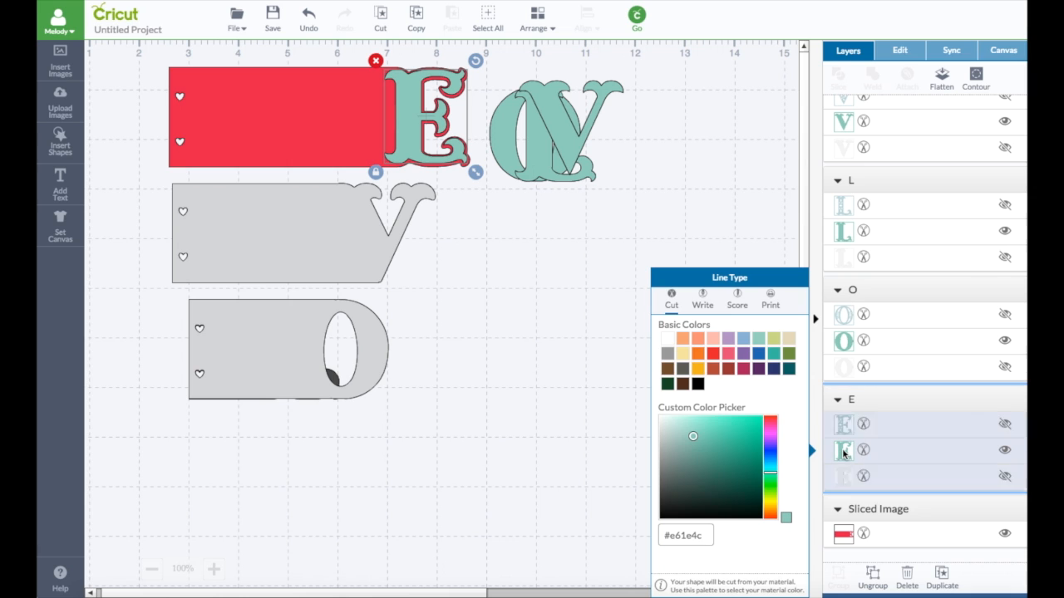
{"action": "left_click", "coordinate": [845, 535]}
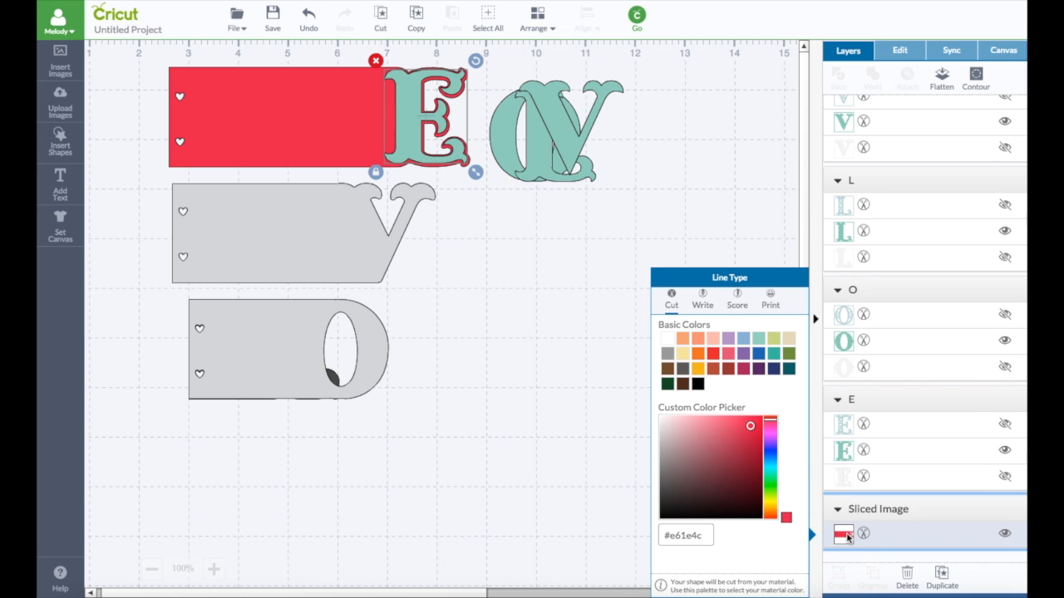
{"action": "left_click", "coordinate": [843, 450]}
{"action": "left_click", "coordinate": [713, 353]}
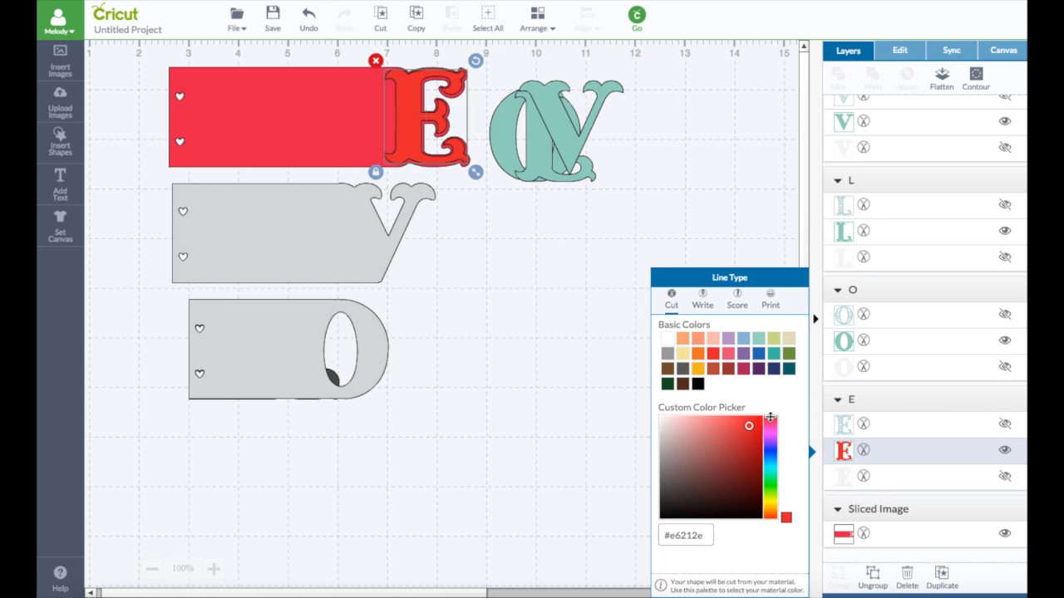
{"action": "left_click_drag", "start_coordinate": [770, 418], "coordinate": [727, 427]}
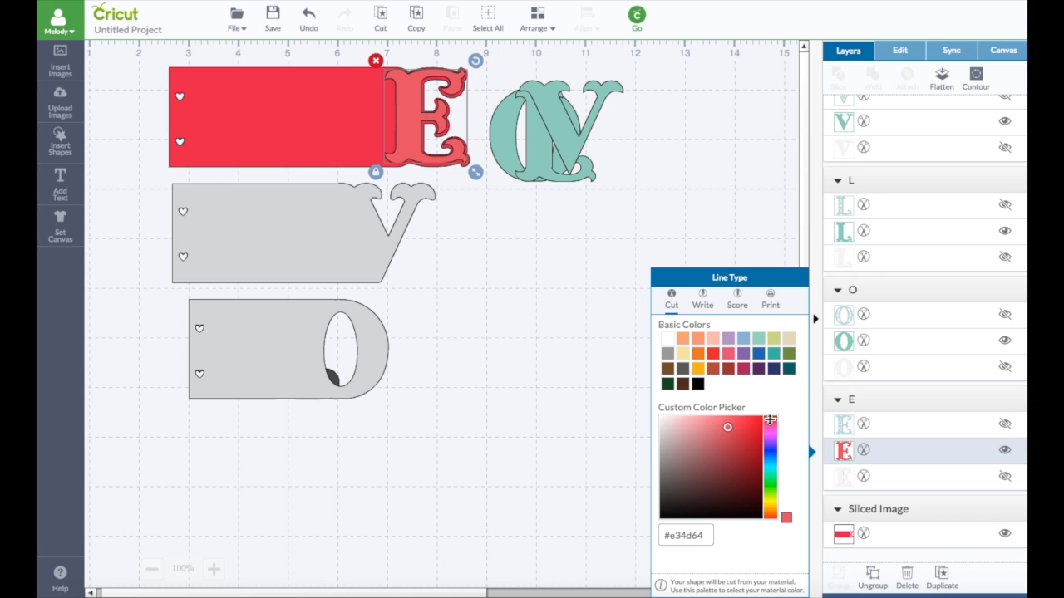
{"action": "left_click", "coordinate": [770, 422]}
{"action": "left_click", "coordinate": [770, 423]}
- Move the light grey V backing up onto the red E backing, lining up their left ends and heart holes
{"action": "left_click_drag", "start_coordinate": [380, 263], "coordinate": [375, 147]}
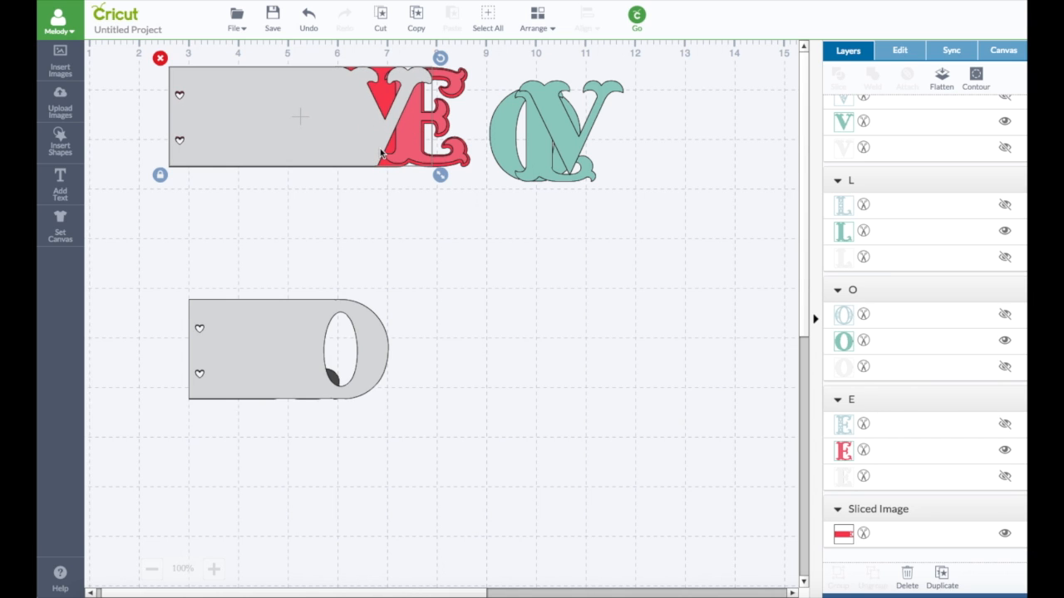
{"action": "scroll", "coordinate": [495, 127], "scroll_direction": "down", "scroll_amount": 1}
{"action": "scroll", "coordinate": [492, 246], "scroll_direction": "up", "scroll_amount": 1}
{"action": "left_click_drag", "start_coordinate": [348, 109], "coordinate": [348, 108]}
{"action": "left_click", "coordinate": [459, 157]}
{"action": "left_click", "coordinate": [319, 152]}
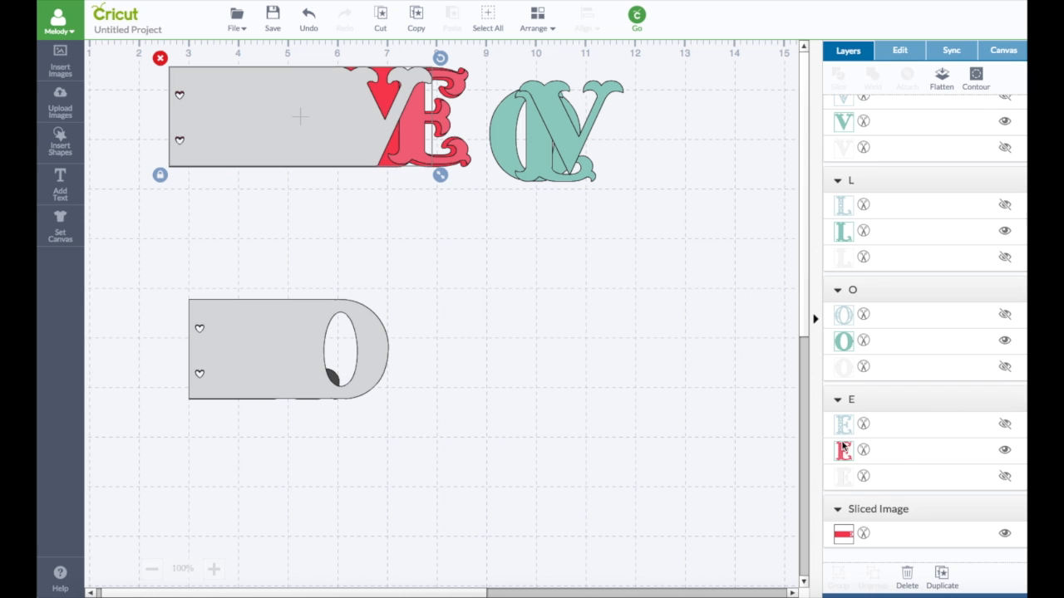
- Recolor the light grey V backing to the pink #e67c9c, starting from the Very Berry swatch
{"action": "scroll", "coordinate": [878, 287], "scroll_direction": "up", "scroll_amount": 5}
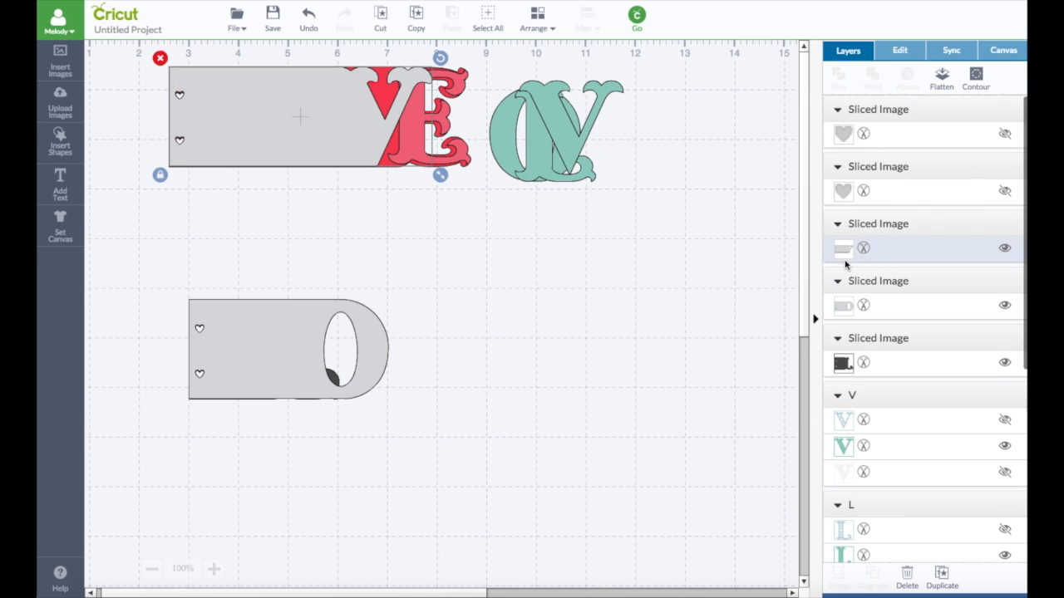
{"action": "left_click", "coordinate": [844, 249]}
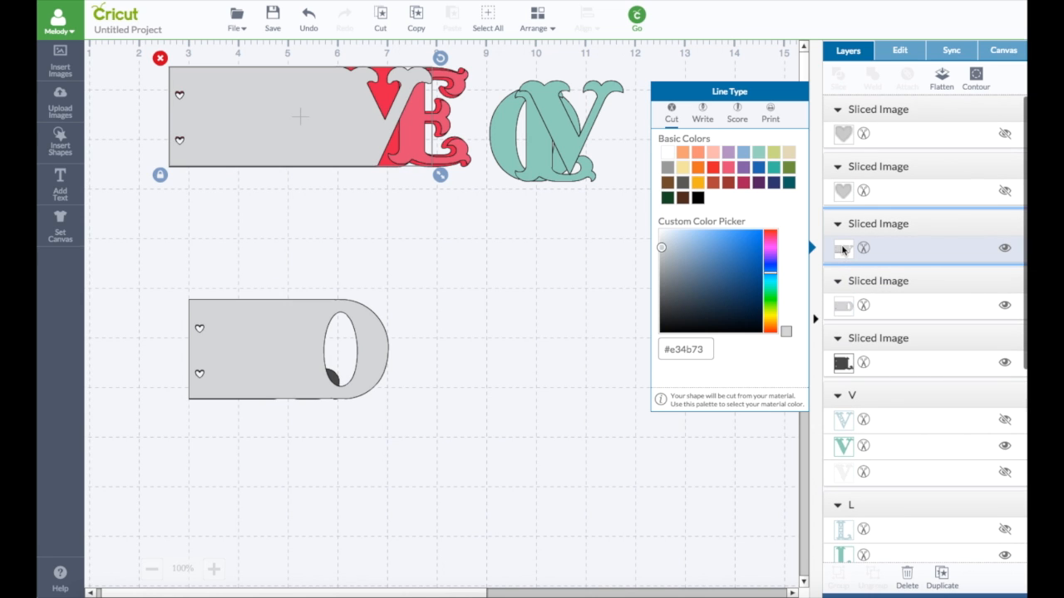
{"action": "left_click", "coordinate": [714, 170]}
{"action": "left_click_drag", "start_coordinate": [770, 235], "coordinate": [707, 239]}
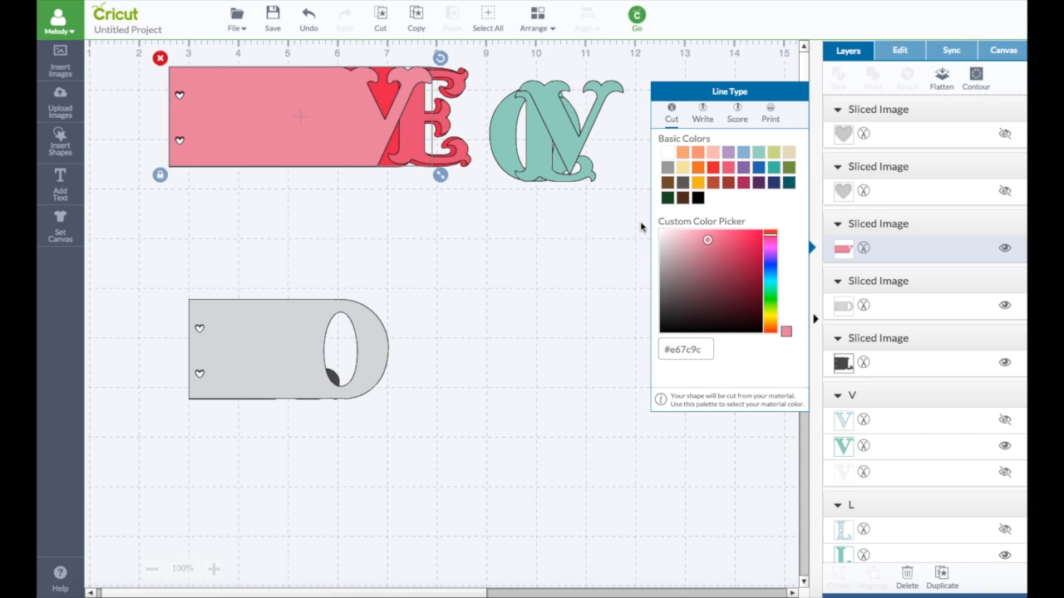
- Bring the teal V letter to the front and center it on the V end of the pink backing
{"action": "left_click_drag", "start_coordinate": [572, 146], "coordinate": [391, 141]}
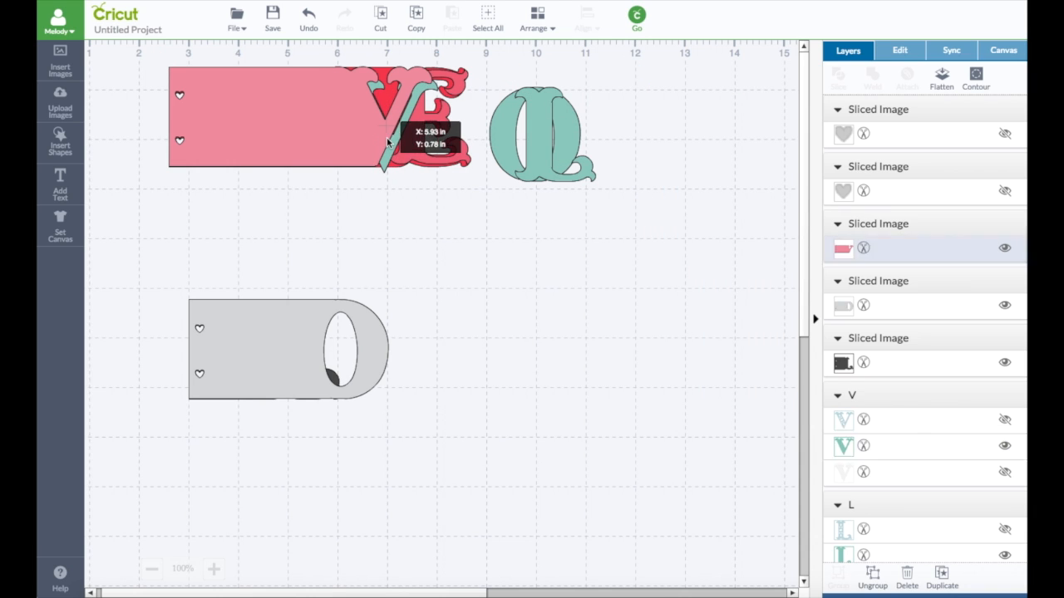
{"action": "left_click", "coordinate": [540, 17]}
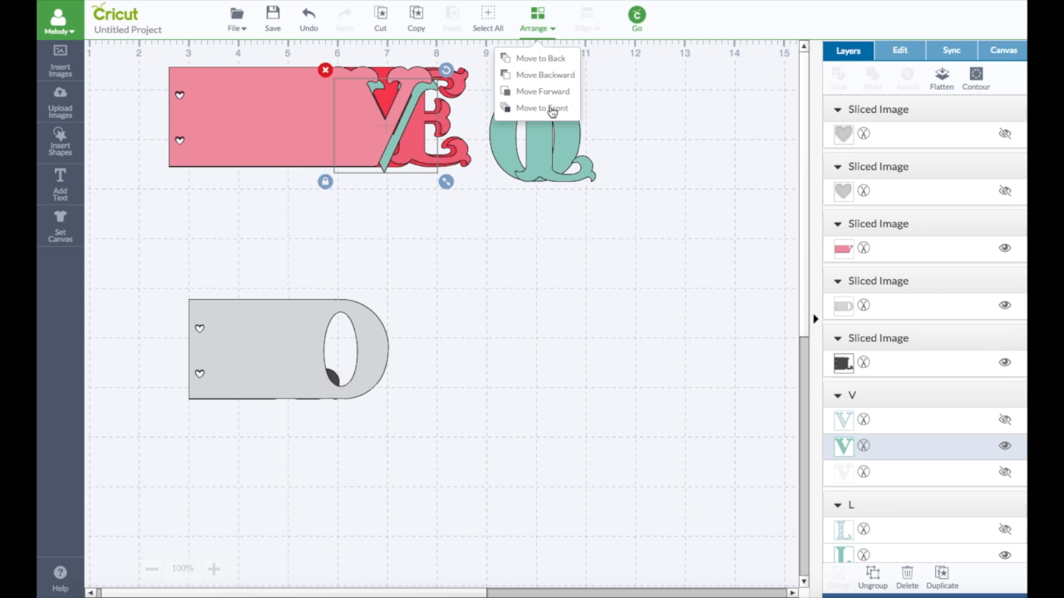
{"action": "left_click", "coordinate": [551, 108]}
{"action": "left_click_drag", "start_coordinate": [383, 143], "coordinate": [374, 133]}
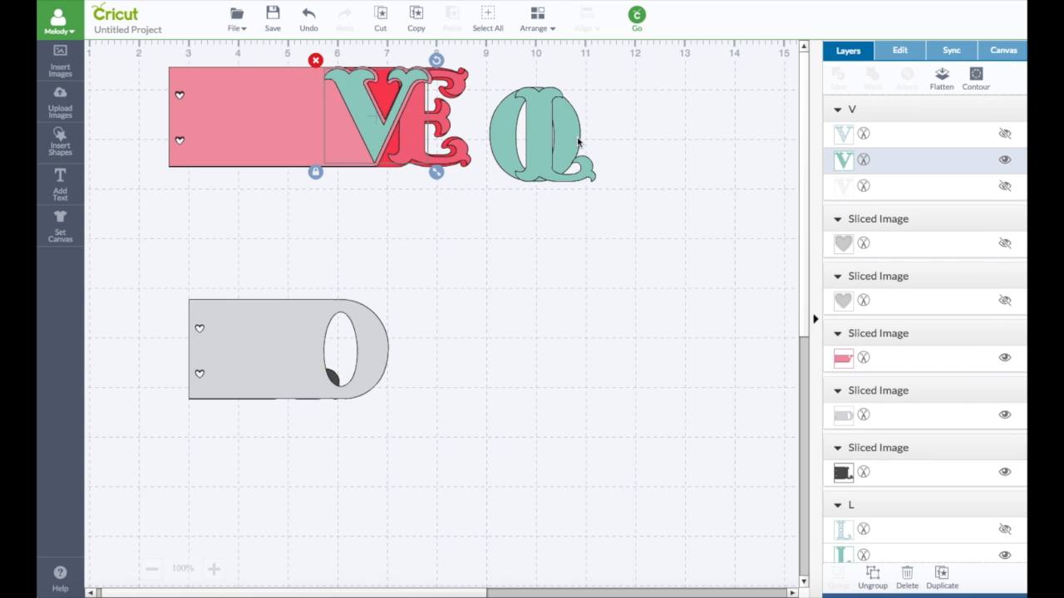
- Recolor the teal V letter to the lighter pink #e68aa6, starting from the Very Berry swatch
{"action": "left_click", "coordinate": [846, 161]}
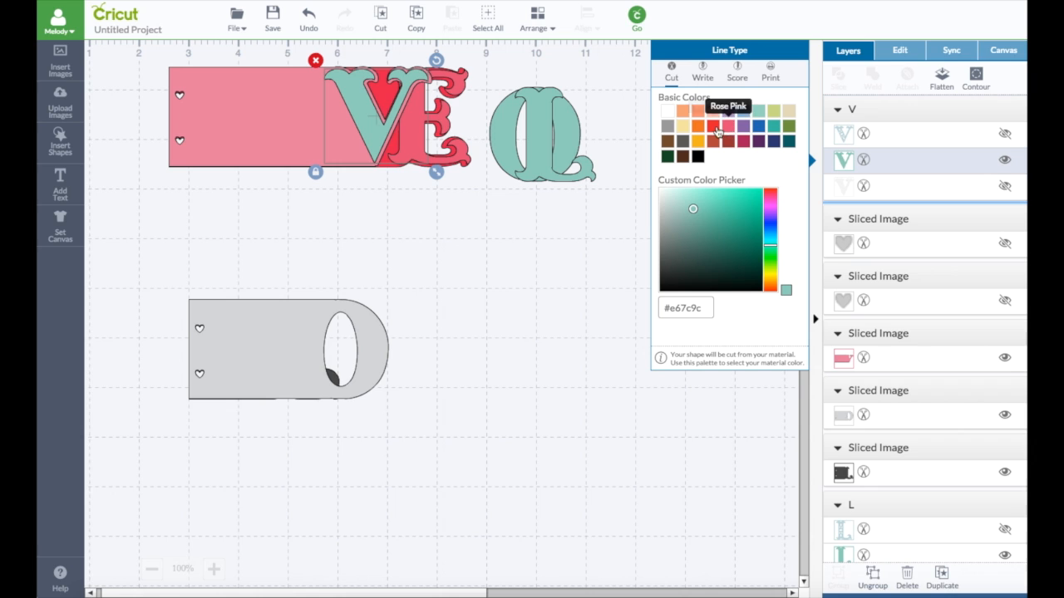
{"action": "left_click", "coordinate": [713, 126]}
{"action": "left_click_drag", "start_coordinate": [770, 191], "coordinate": [707, 199]}
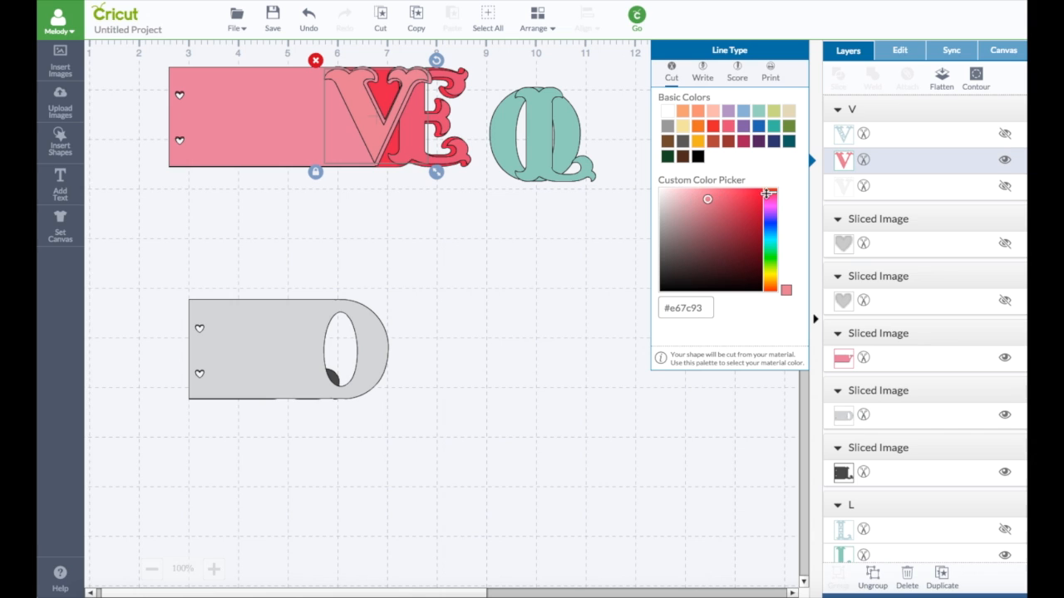
{"action": "left_click_drag", "start_coordinate": [770, 193], "coordinate": [701, 198]}
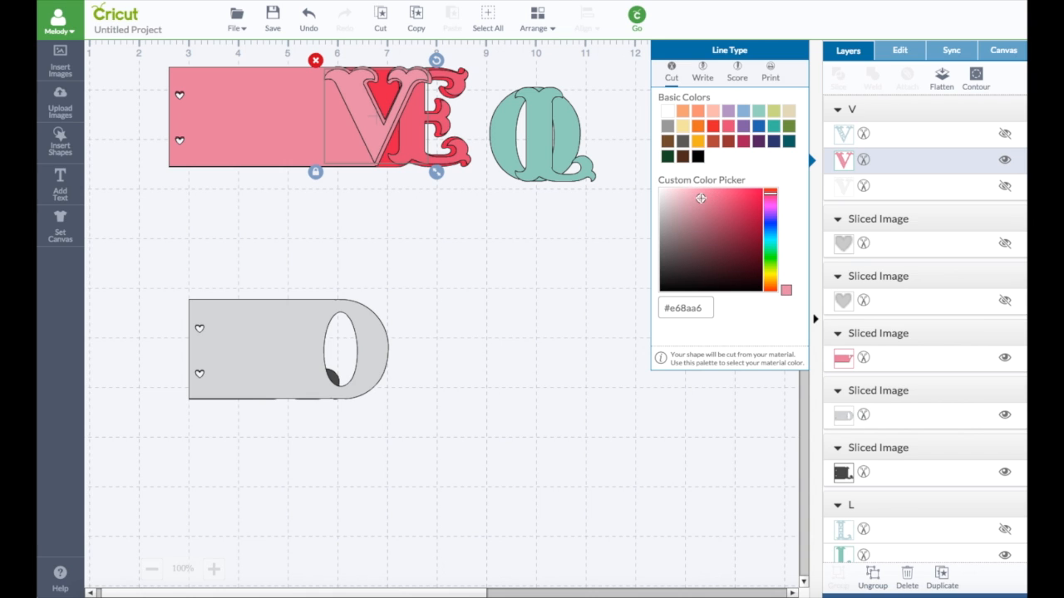
{"action": "left_click", "coordinate": [541, 215]}
- Move the light grey O backing onto the pink V backing with their left ends aligned and bring it to the front
{"action": "left_click_drag", "start_coordinate": [273, 283], "coordinate": [254, 46]}
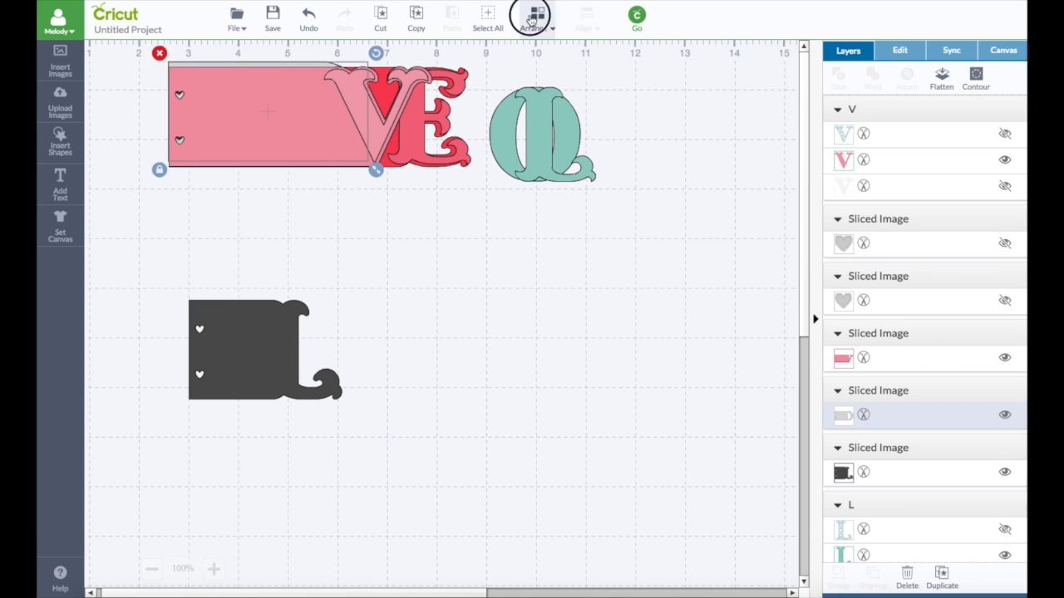
{"action": "left_click", "coordinate": [532, 18]}
{"action": "left_click", "coordinate": [549, 107]}
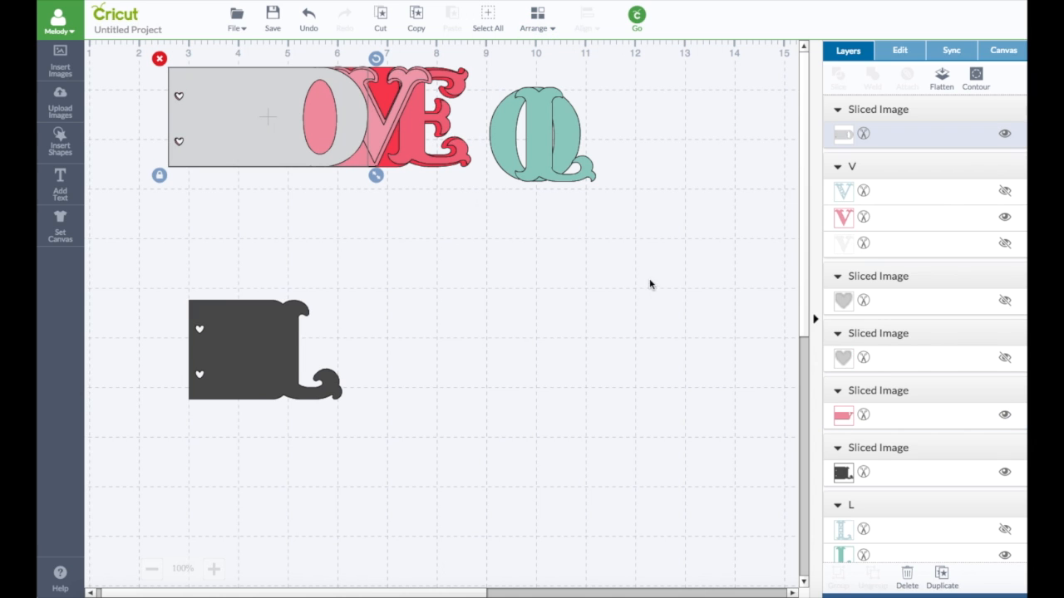
- Recolor the light grey O backing to the pale pink #e09cb3, starting from the Very Berry swatch
{"action": "left_click", "coordinate": [842, 133]}
{"action": "left_click", "coordinate": [748, 198]}
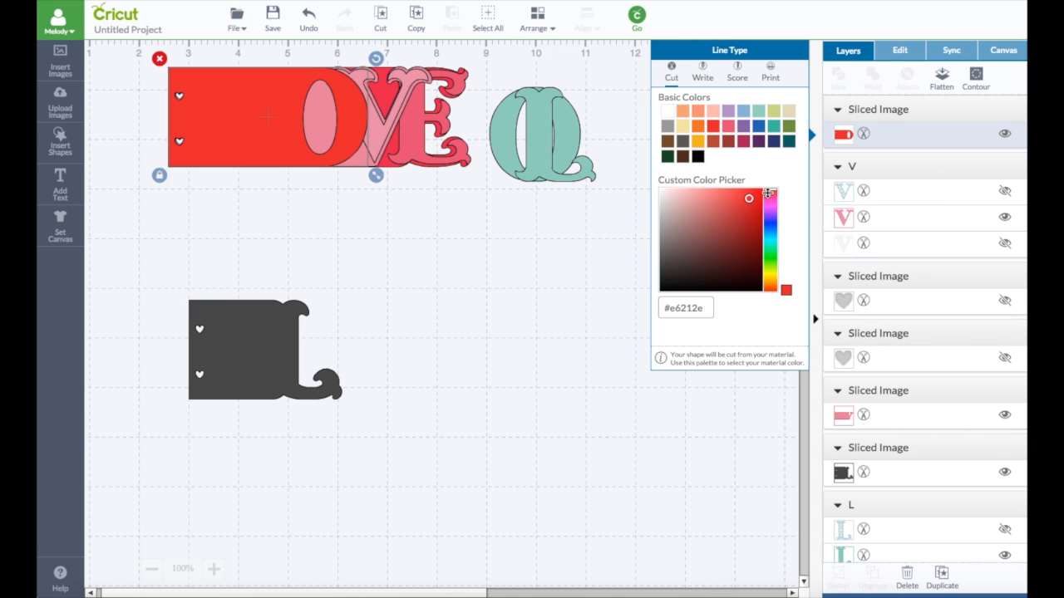
{"action": "left_click", "coordinate": [771, 195]}
{"action": "left_click_drag", "start_coordinate": [753, 201], "coordinate": [693, 201]}
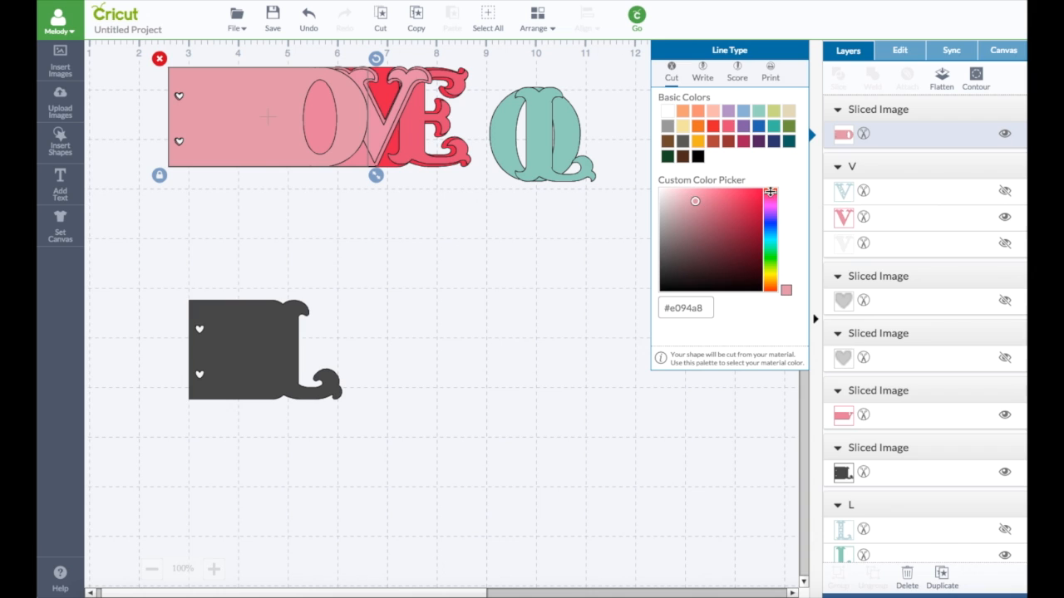
{"action": "left_click", "coordinate": [685, 199]}
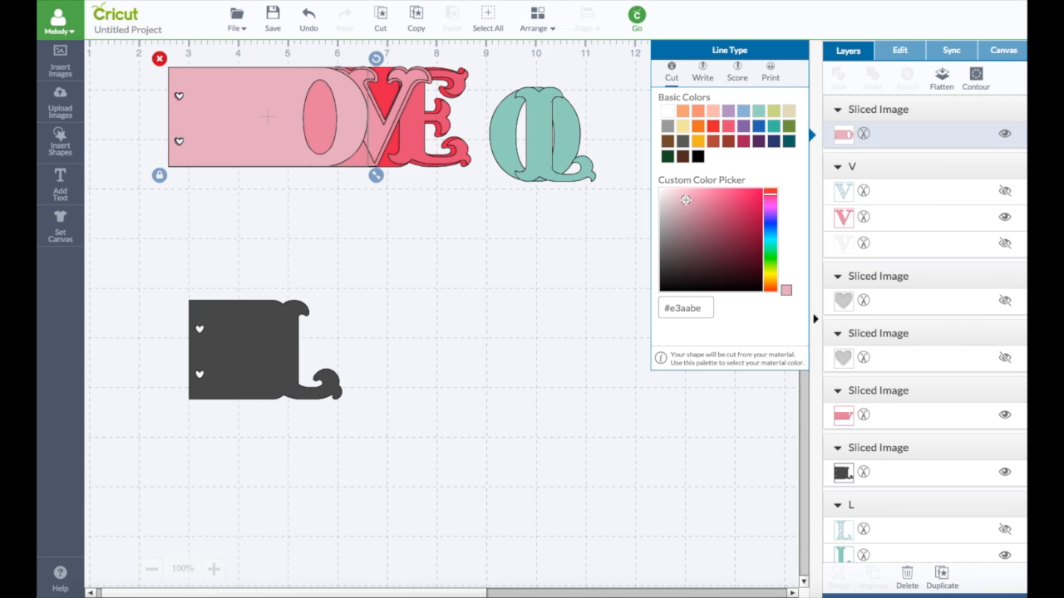
{"action": "left_click_drag", "start_coordinate": [685, 199], "coordinate": [690, 201]}
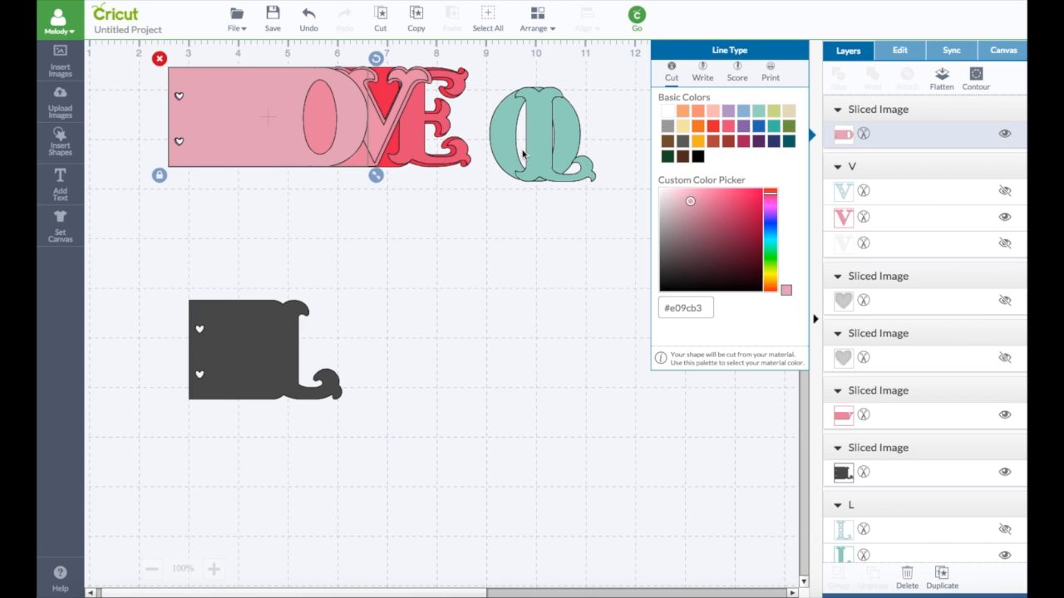
- Bring the teal O letter to the front and center it on the O end of the pale pink backing
{"action": "left_click", "coordinate": [505, 155]}
{"action": "left_click", "coordinate": [537, 19]}
{"action": "left_click", "coordinate": [545, 110]}
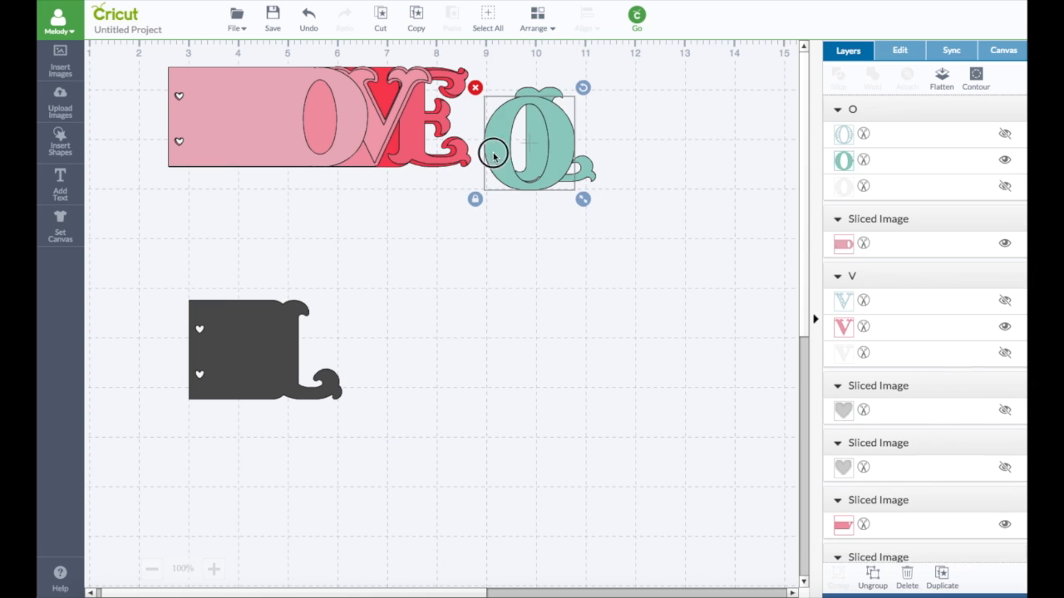
{"action": "left_click_drag", "start_coordinate": [493, 155], "coordinate": [321, 133]}
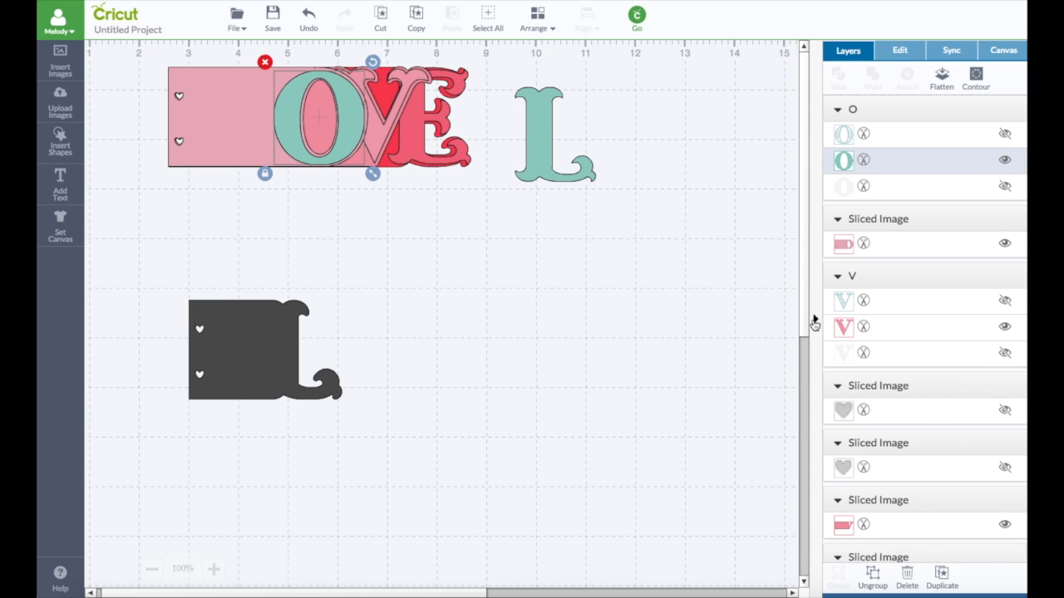
- Recolor the teal O letter to the light pink #e68faf
{"action": "left_click", "coordinate": [843, 160]}
{"action": "left_click", "coordinate": [769, 194]}
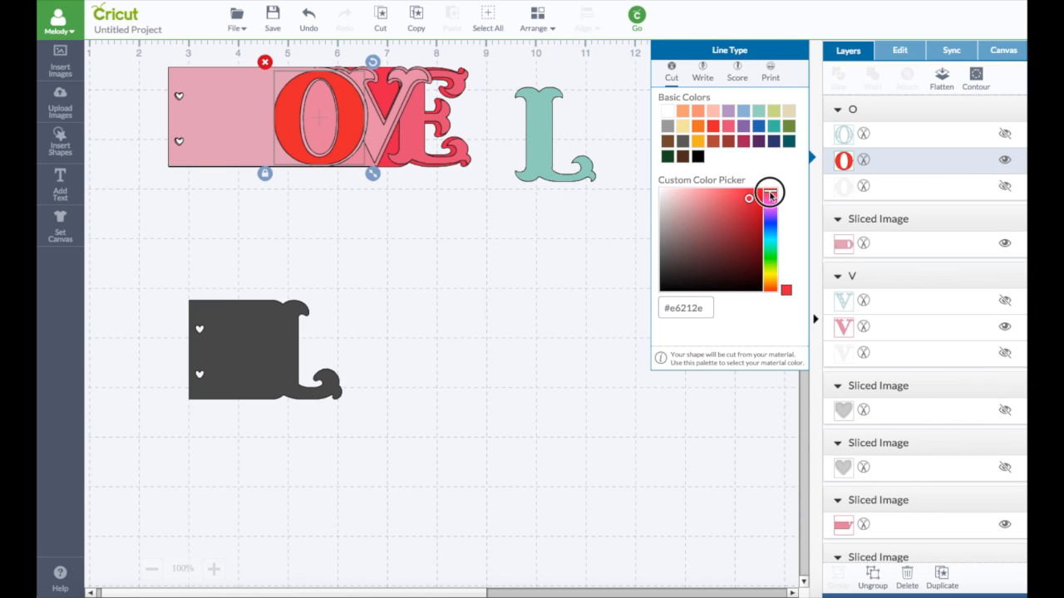
{"action": "left_click_drag", "start_coordinate": [749, 199], "coordinate": [699, 199]}
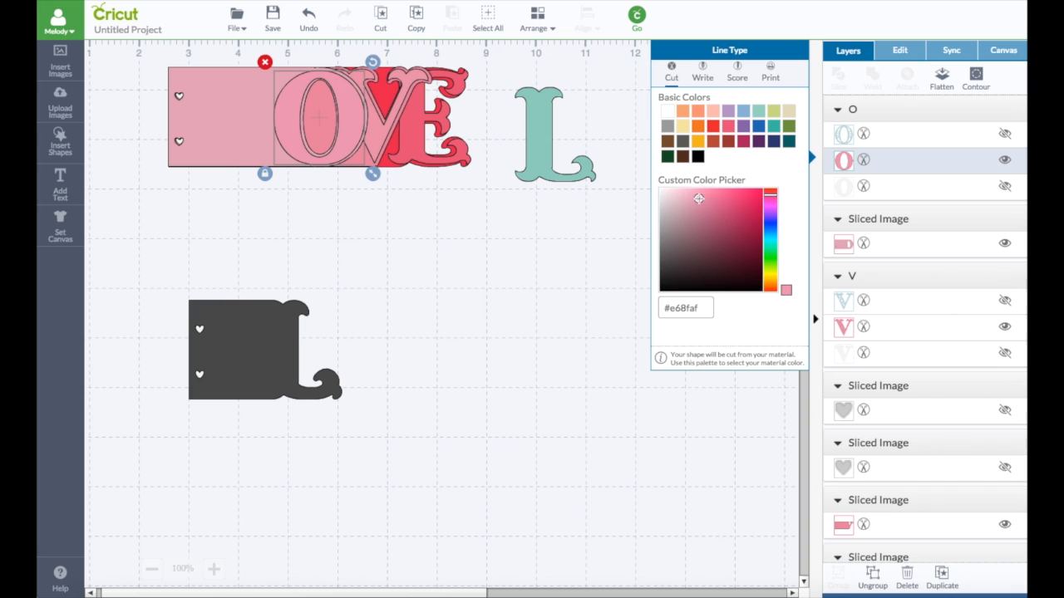
{"action": "left_click", "coordinate": [476, 236]}
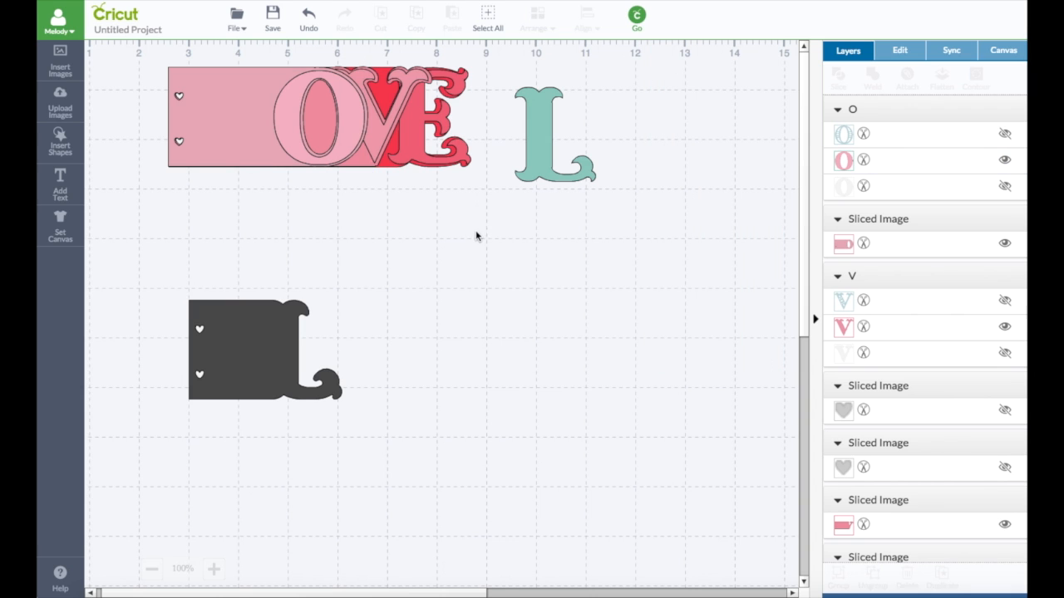
- Move the dark grey L backing onto the stack with the left ends and heart holes aligned, and bring it to the front
{"action": "left_click_drag", "start_coordinate": [241, 371], "coordinate": [217, 112]}
{"action": "left_click", "coordinate": [537, 21]}
{"action": "left_click", "coordinate": [550, 109]}
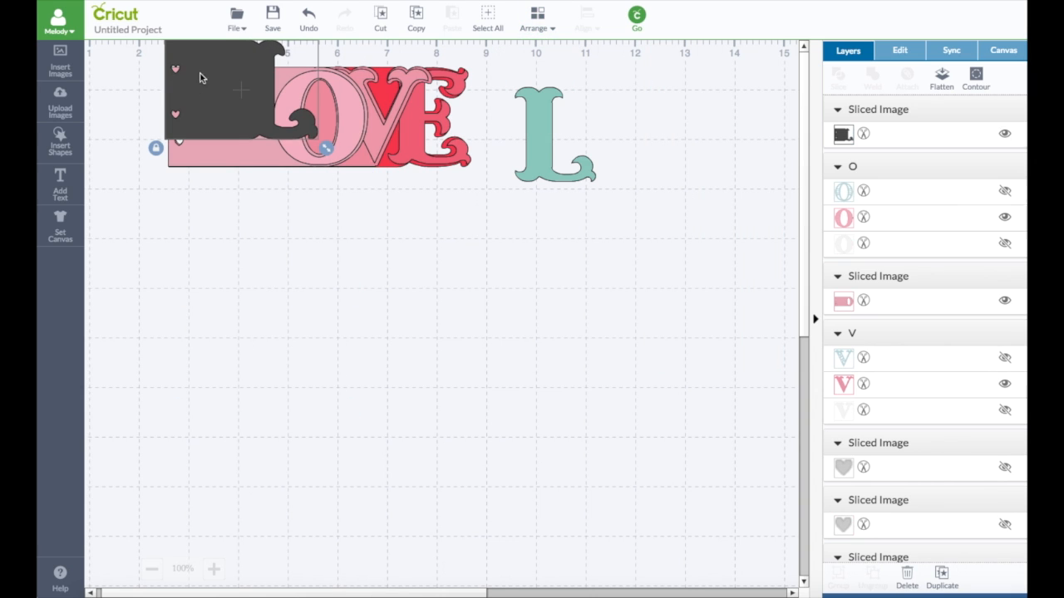
{"action": "left_click_drag", "start_coordinate": [200, 77], "coordinate": [205, 103]}
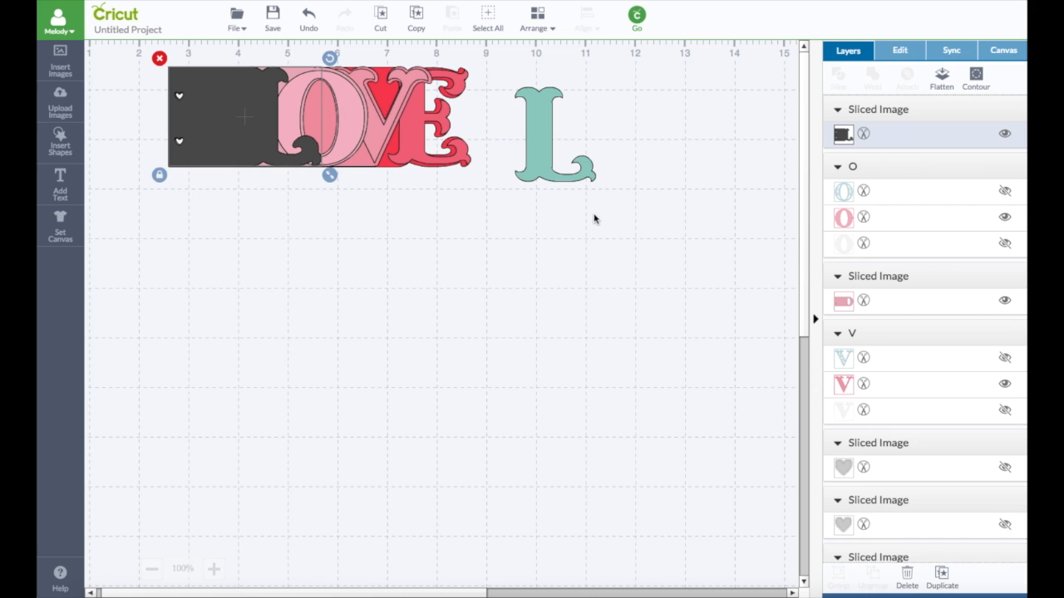
- Recolor the dark grey L backing to the pale pink #ebb3c6
{"action": "left_click", "coordinate": [843, 134]}
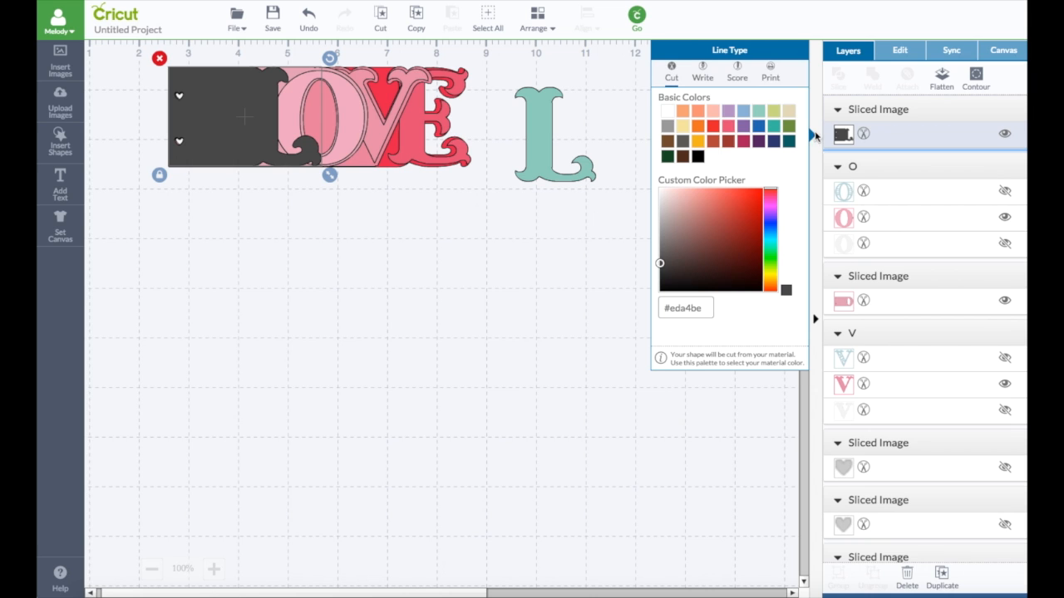
{"action": "left_click", "coordinate": [713, 125]}
{"action": "left_click", "coordinate": [770, 197]}
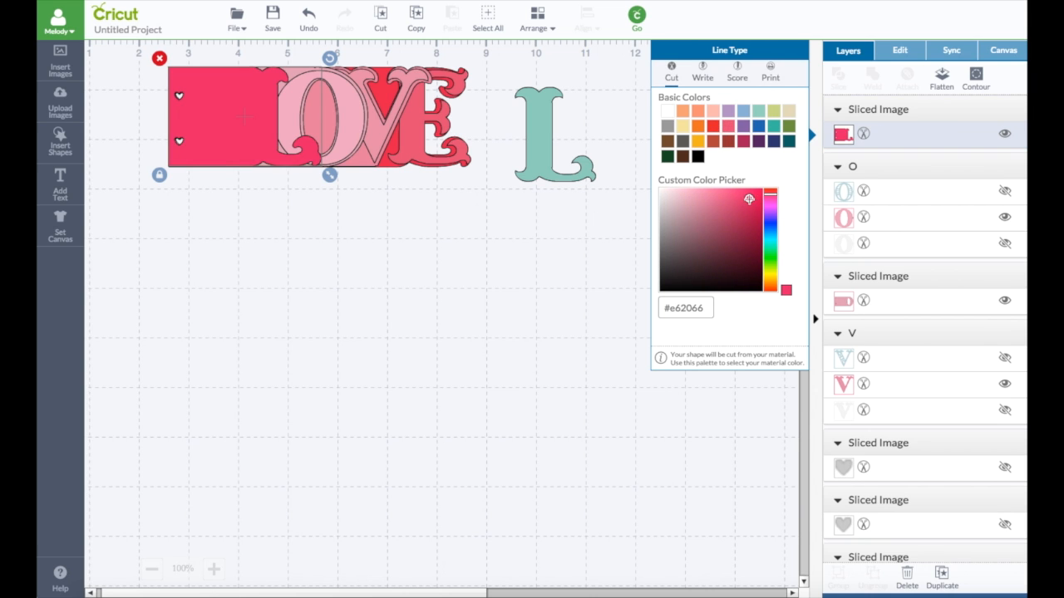
{"action": "left_click_drag", "start_coordinate": [748, 199], "coordinate": [683, 197]}
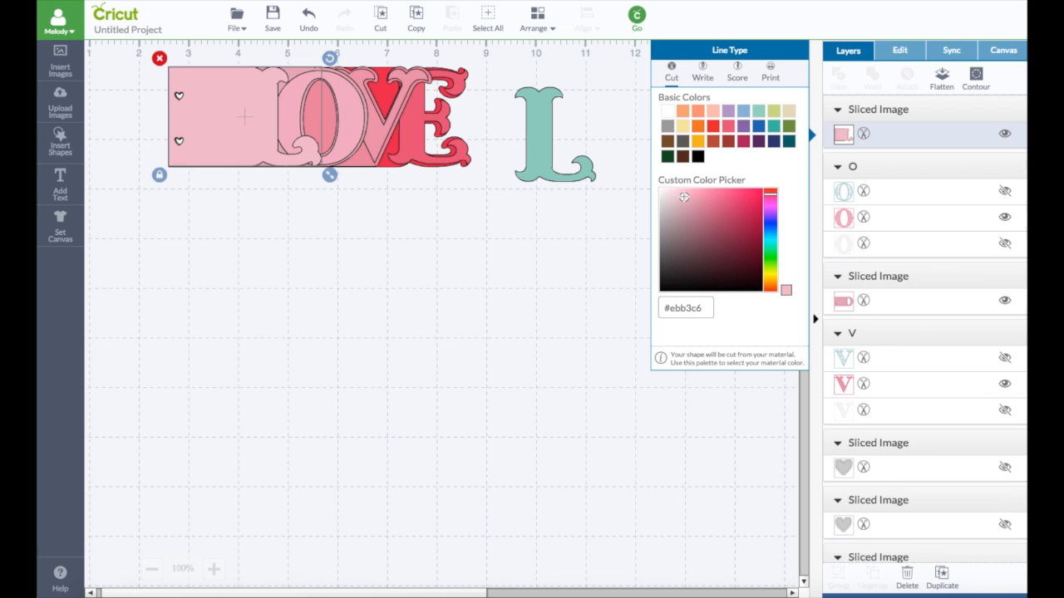
- Bring the teal L letter to the front and center it on the L end of its pink backing
{"action": "left_click", "coordinate": [552, 163]}
{"action": "left_click_drag", "start_coordinate": [551, 161], "coordinate": [256, 142]}
{"action": "left_click", "coordinate": [560, 114]}
- Recolor the teal L letter to a pale pink slightly lighter than the O letter
{"action": "left_click", "coordinate": [841, 166]}
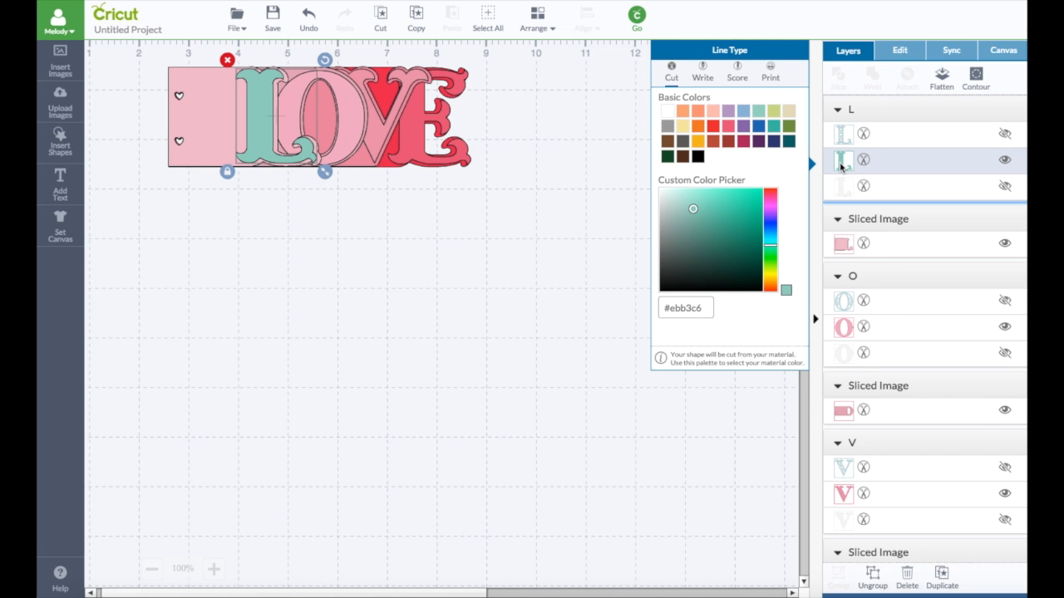
{"action": "left_click", "coordinate": [713, 128]}
{"action": "left_click_drag", "start_coordinate": [766, 192], "coordinate": [686, 199]}
- Lighten the L backing to the very pale pink #ebcad5 so it contrasts with the L letter
{"action": "left_click", "coordinate": [209, 144]}
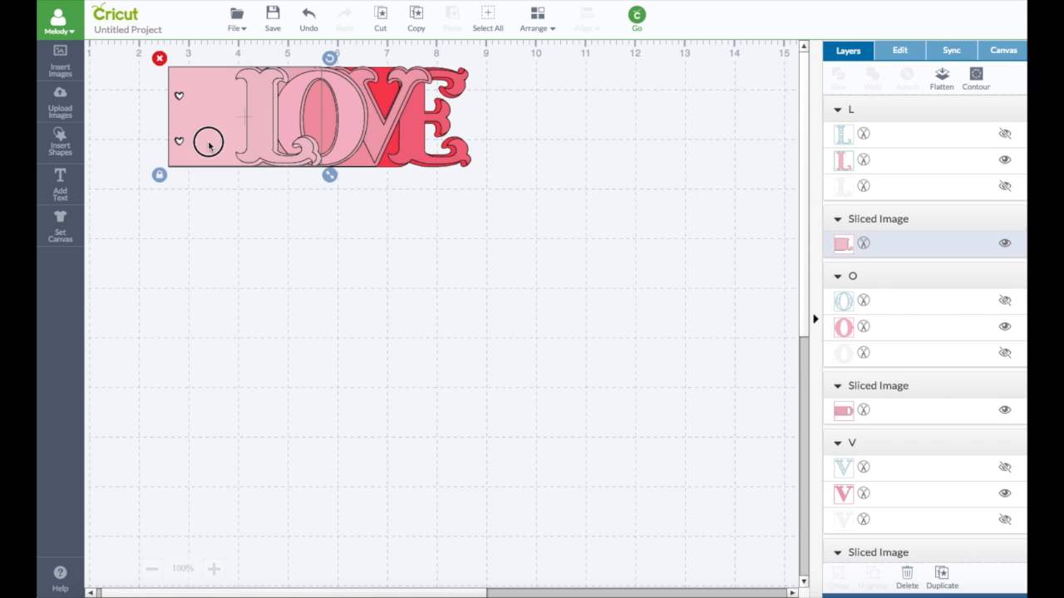
{"action": "left_click", "coordinate": [843, 245]}
{"action": "left_click_drag", "start_coordinate": [692, 234], "coordinate": [675, 231]}
{"action": "left_click", "coordinate": [582, 202]}
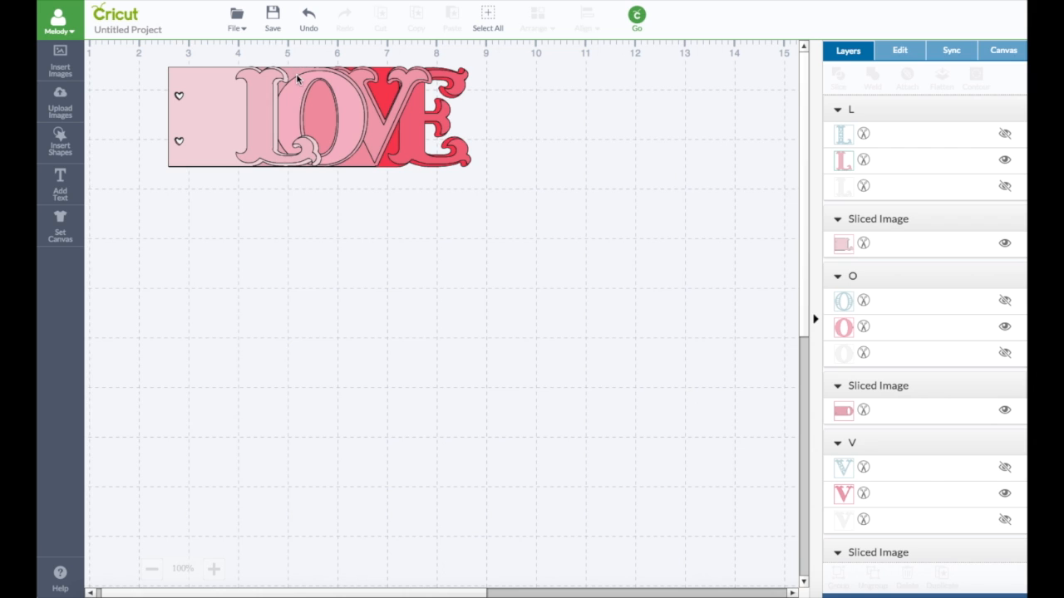
- Move the L, O, V and E letters off the stacked backings onto empty canvas, undoing the accidental move of the V backing
{"action": "left_click_drag", "start_coordinate": [262, 97], "coordinate": [289, 280]}
{"action": "left_click_drag", "start_coordinate": [359, 132], "coordinate": [372, 277]}
{"action": "left_click_drag", "start_coordinate": [393, 125], "coordinate": [423, 269]}
{"action": "left_click_drag", "start_coordinate": [421, 162], "coordinate": [466, 349]}
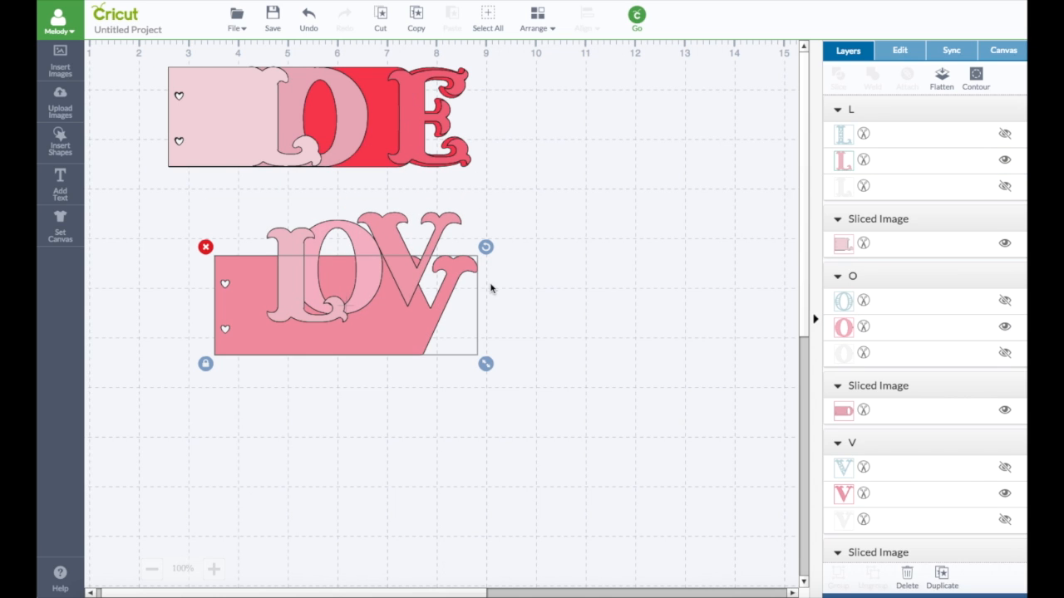
{"action": "left_click", "coordinate": [308, 16]}
{"action": "left_click_drag", "start_coordinate": [449, 89], "coordinate": [618, 155]}
{"action": "left_click", "coordinate": [510, 89]}
- Select all four stacked backings and align them to their left edges
{"action": "left_click_drag", "start_coordinate": [140, 56], "coordinate": [519, 192]}
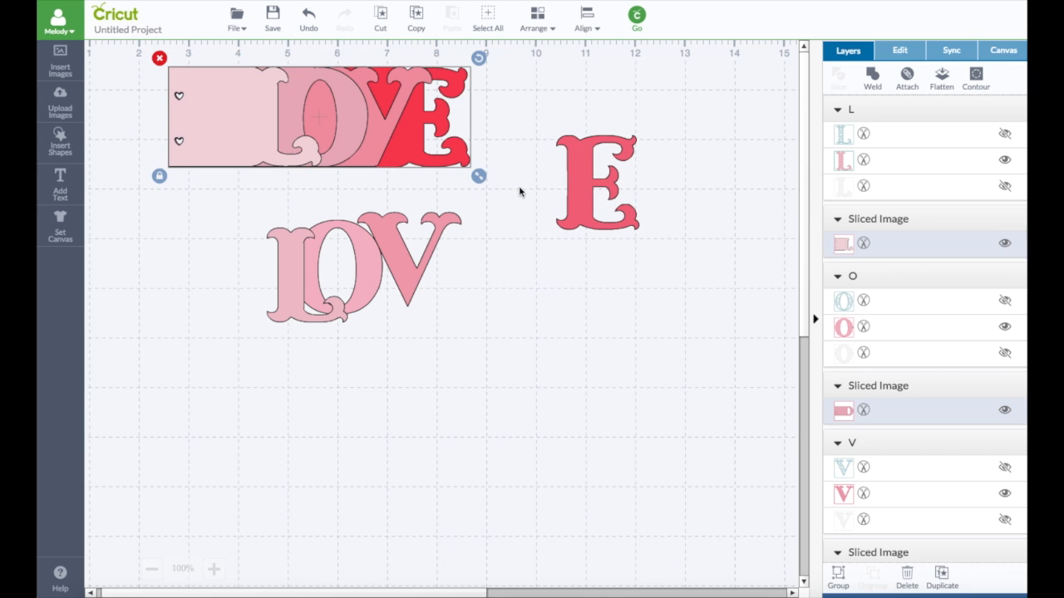
{"action": "left_click", "coordinate": [587, 21]}
{"action": "left_click", "coordinate": [585, 90]}
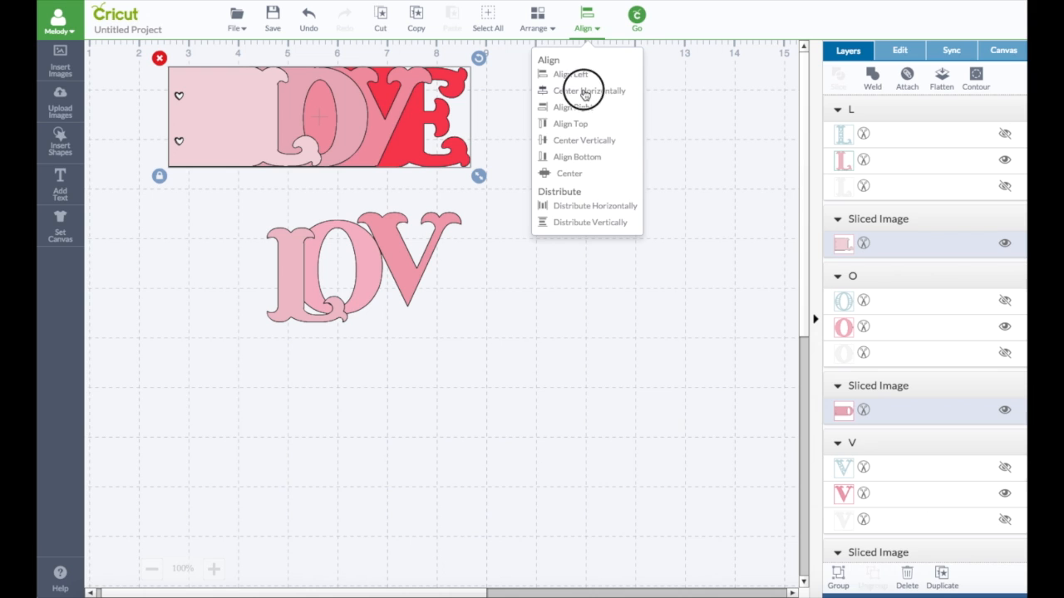
{"action": "left_click", "coordinate": [586, 21]}
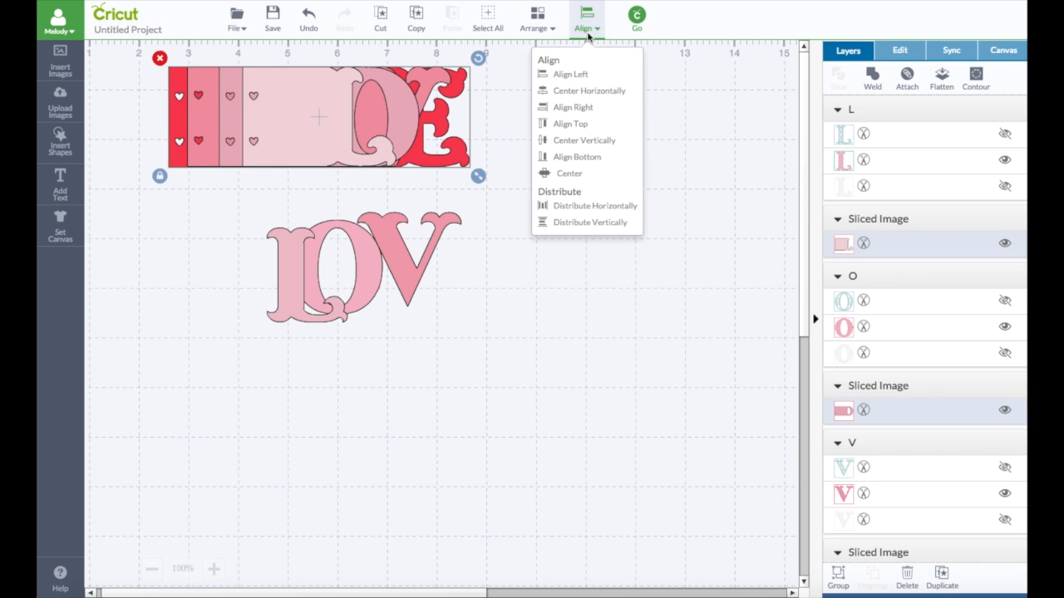
{"action": "left_click", "coordinate": [574, 77]}
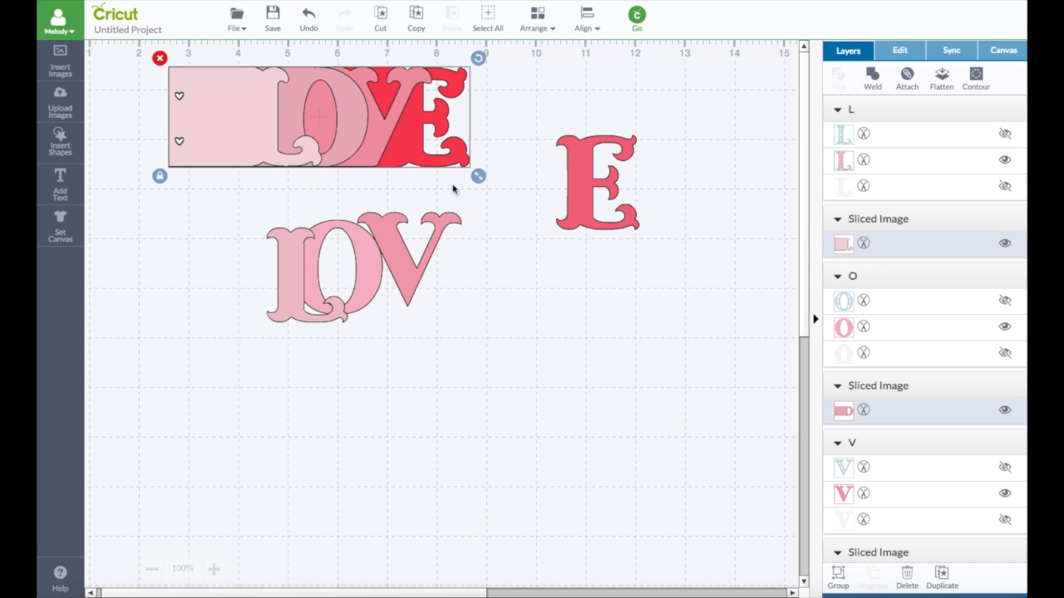
- Move the L, O, V and E letters back into place over their matching shapes on the aligned backings
{"action": "left_click_drag", "start_coordinate": [285, 278], "coordinate": [258, 127]}
{"action": "left_click_drag", "start_coordinate": [318, 247], "coordinate": [286, 95]}
{"action": "left_click_drag", "start_coordinate": [395, 260], "coordinate": [362, 122]}
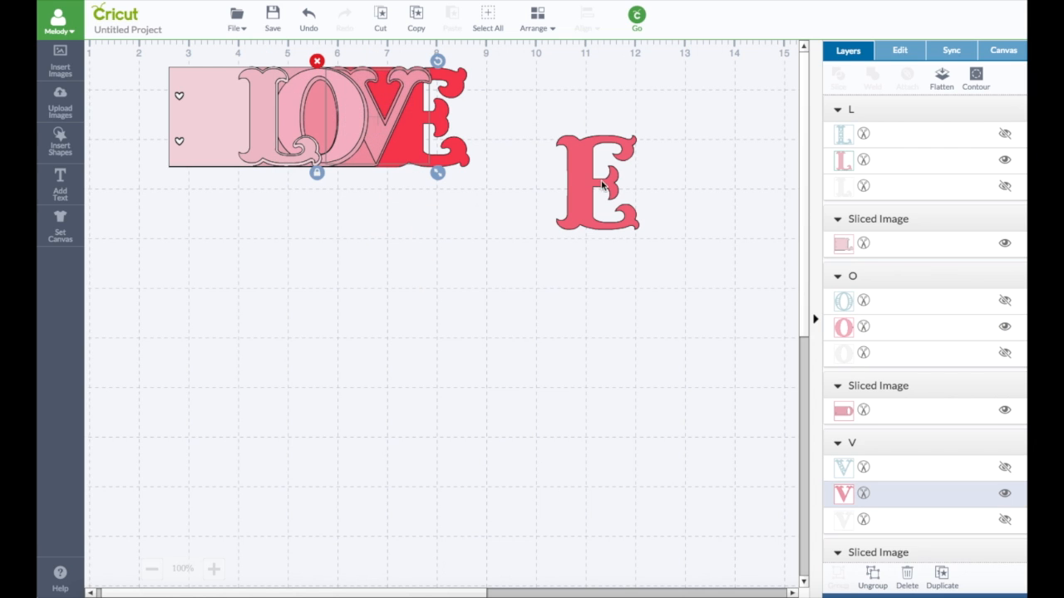
{"action": "left_click_drag", "start_coordinate": [602, 200], "coordinate": [420, 157]}
{"action": "left_click", "coordinate": [452, 228]}
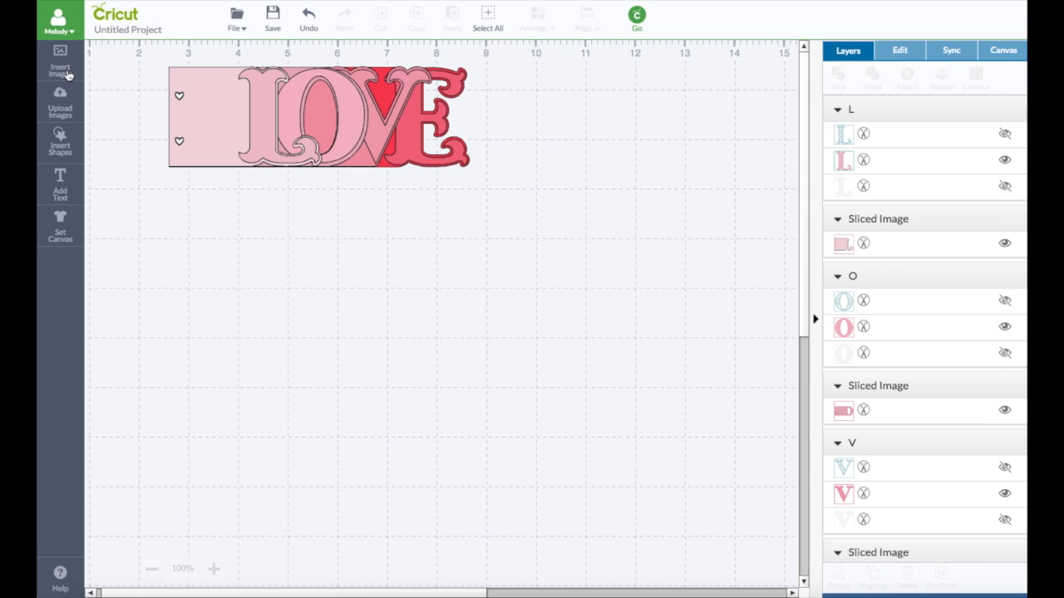
- Recolor the bright red E backing to the softer pink-red #e34d6e
{"action": "left_click", "coordinate": [391, 167]}
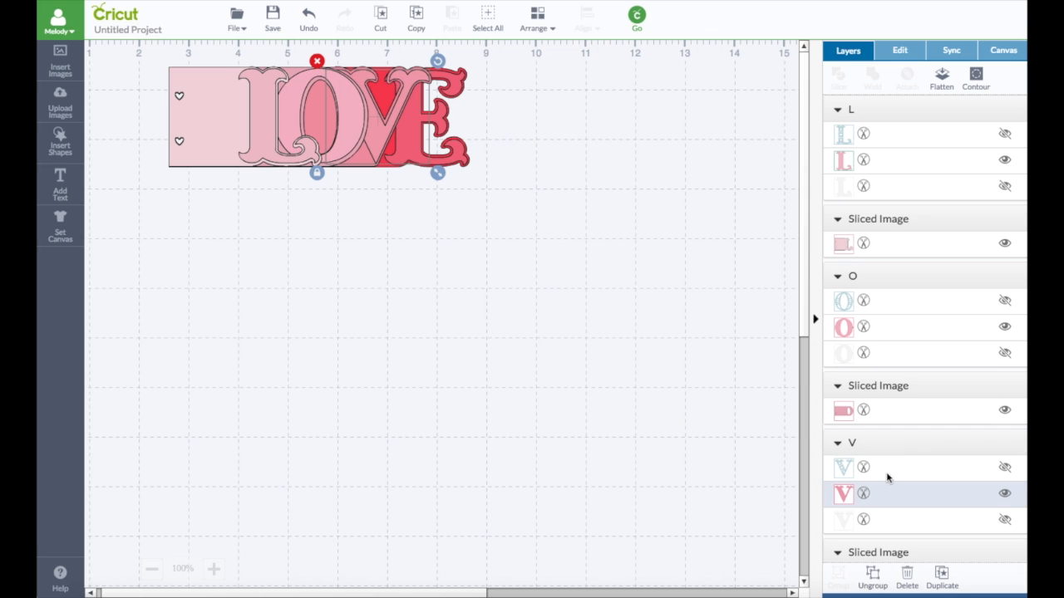
{"action": "scroll", "coordinate": [894, 472], "scroll_direction": "down", "scroll_amount": 2}
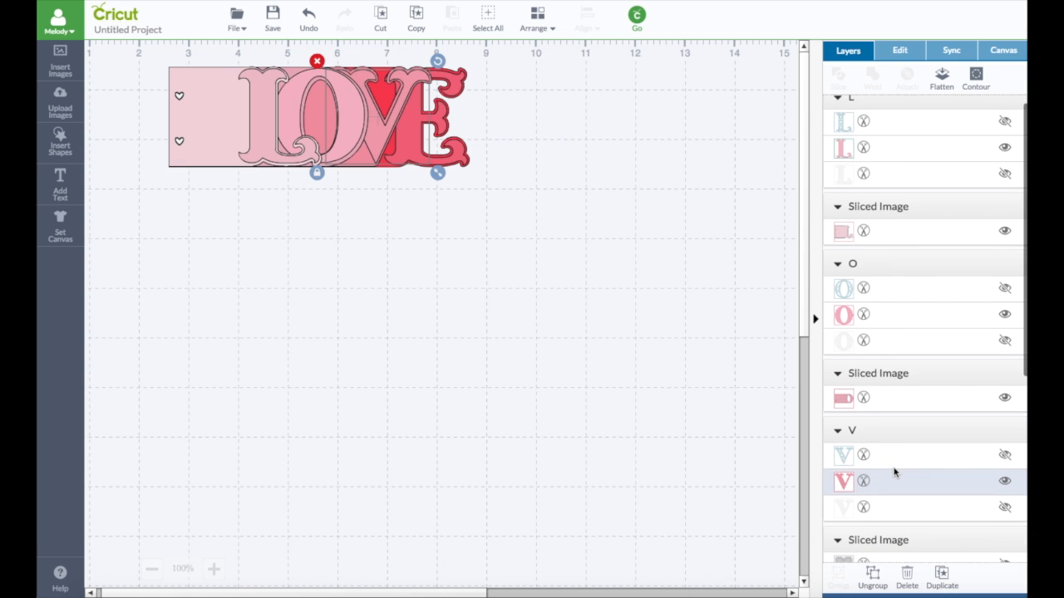
{"action": "scroll", "coordinate": [894, 472], "scroll_direction": "down", "scroll_amount": 8}
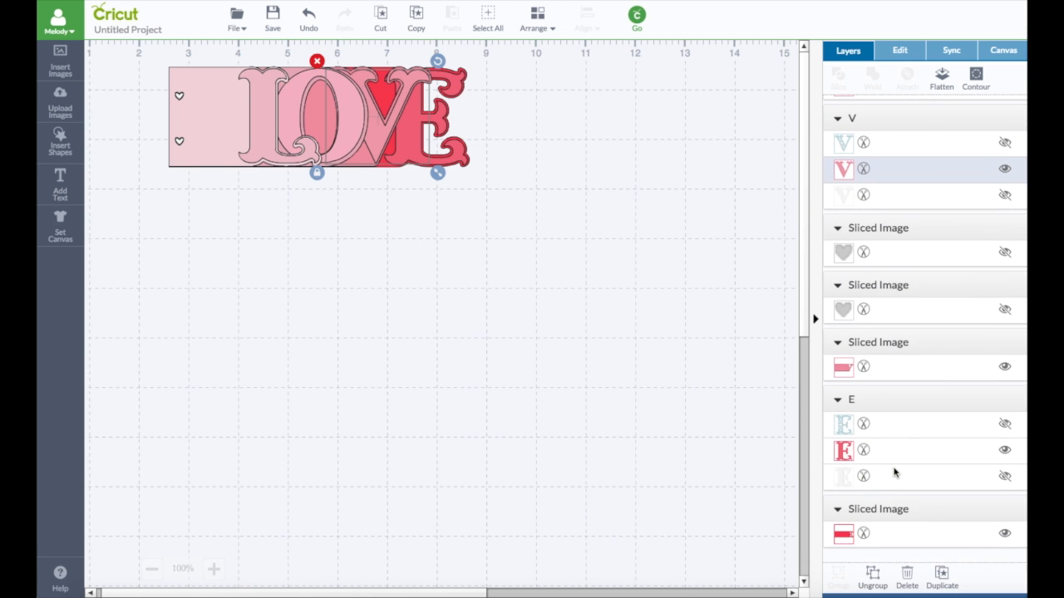
{"action": "left_click", "coordinate": [844, 533]}
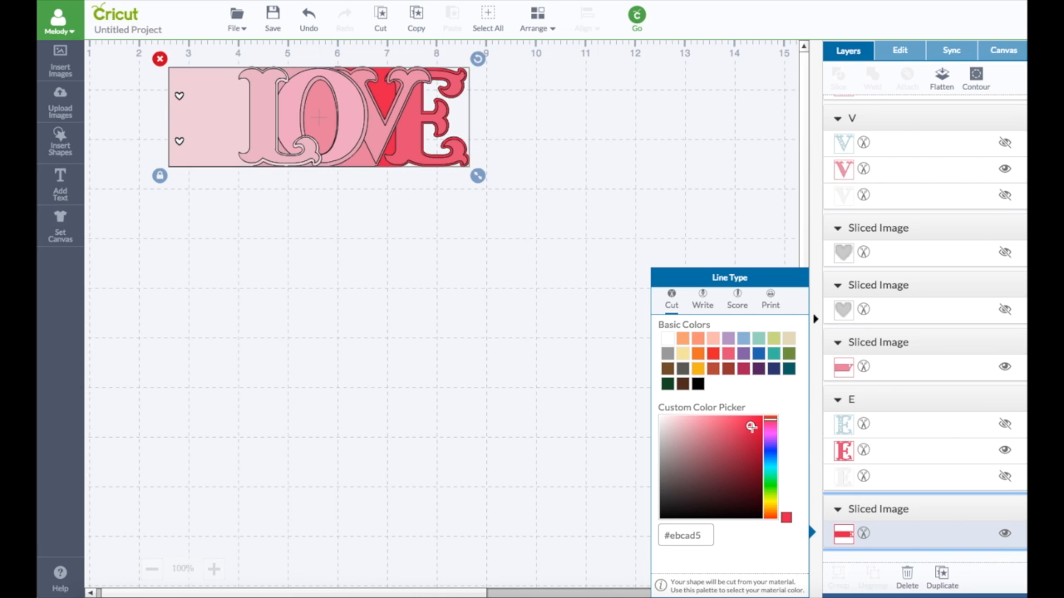
{"action": "left_click", "coordinate": [742, 427]}
{"action": "left_click_drag", "start_coordinate": [742, 427], "coordinate": [728, 427]}
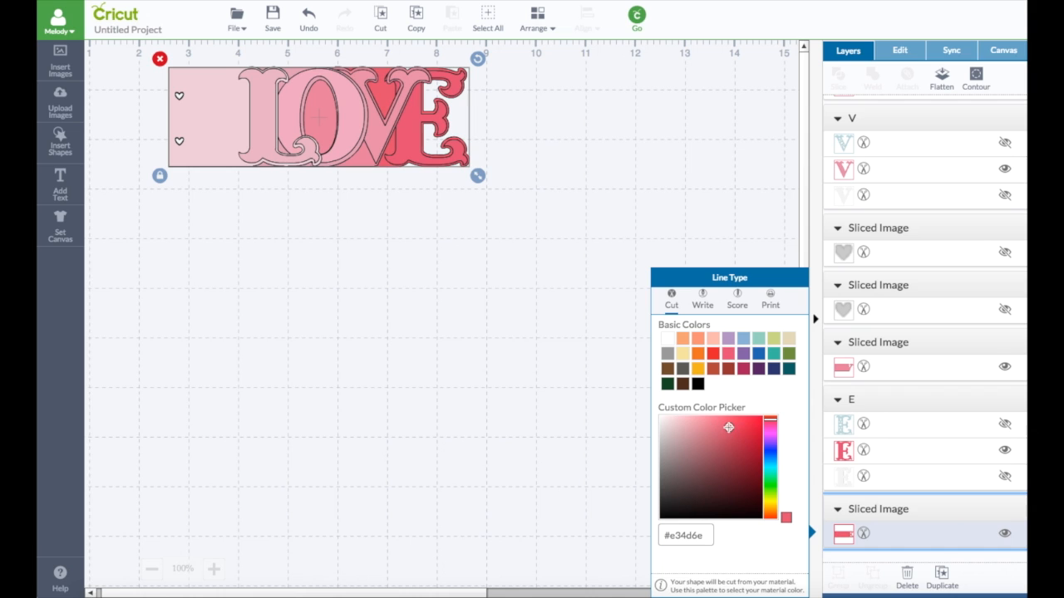
- Recolor the E letter to a more saturated red than its backing
{"action": "left_click", "coordinate": [844, 450]}
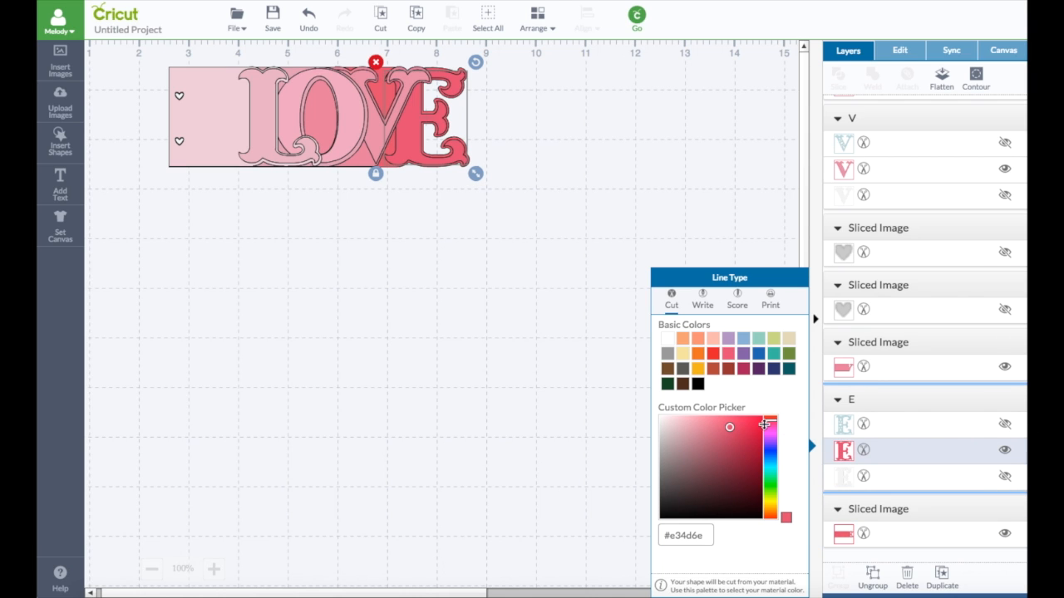
{"action": "left_click_drag", "start_coordinate": [731, 427], "coordinate": [747, 427]}
{"action": "left_click", "coordinate": [529, 306]}
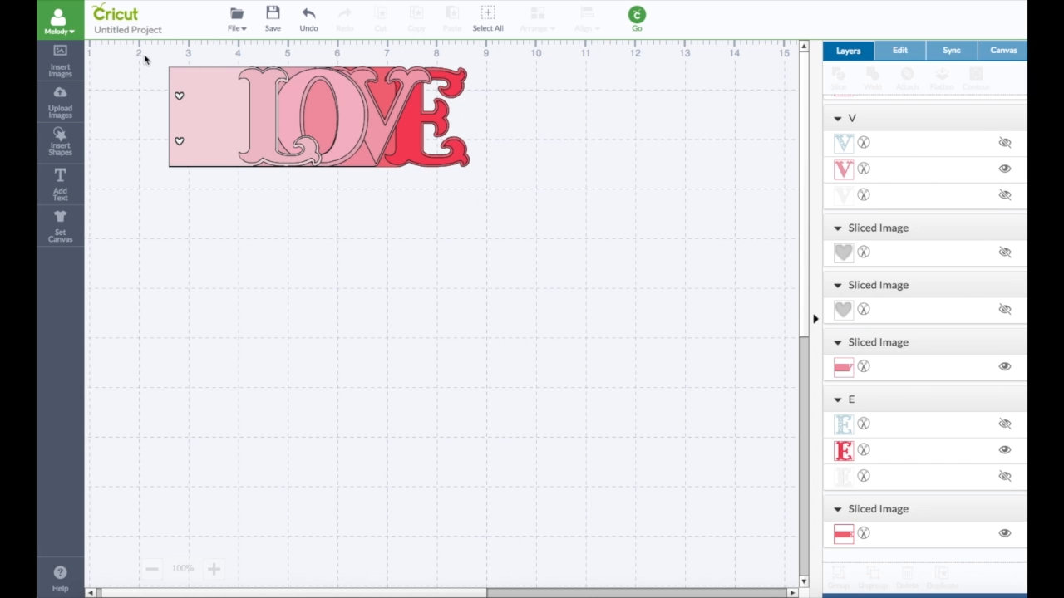
- Group all the LOVE letters and backings, and move the group to the upper-left area of the canvas
{"action": "left_click_drag", "start_coordinate": [144, 56], "coordinate": [502, 204]}
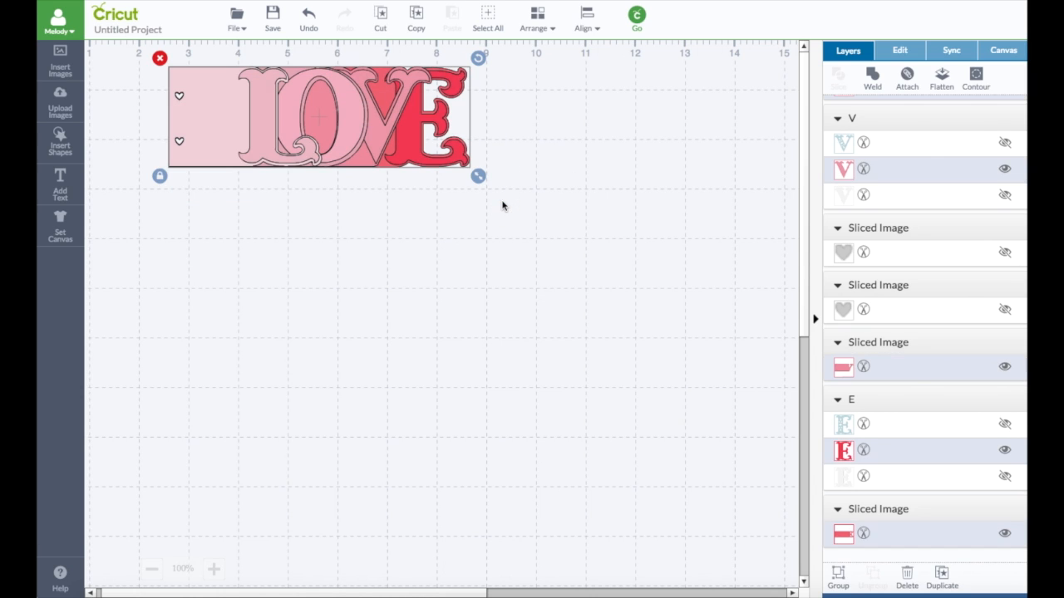
{"action": "left_click", "coordinate": [838, 576]}
{"action": "left_click_drag", "start_coordinate": [422, 148], "coordinate": [366, 166]}
{"action": "left_click", "coordinate": [418, 246]}
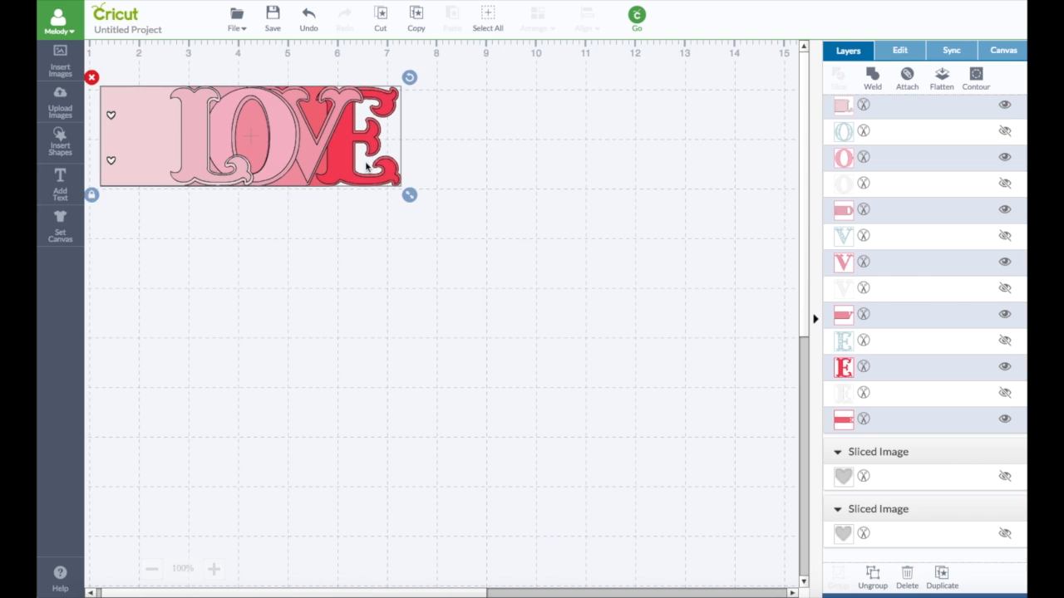
- Enlarge the grouped LOVE design to about 11 inches wide and shift it slightly right on the canvas
{"action": "left_click_drag", "start_coordinate": [411, 195], "coordinate": [653, 374]}
{"action": "left_click_drag", "start_coordinate": [654, 276], "coordinate": [659, 283]}
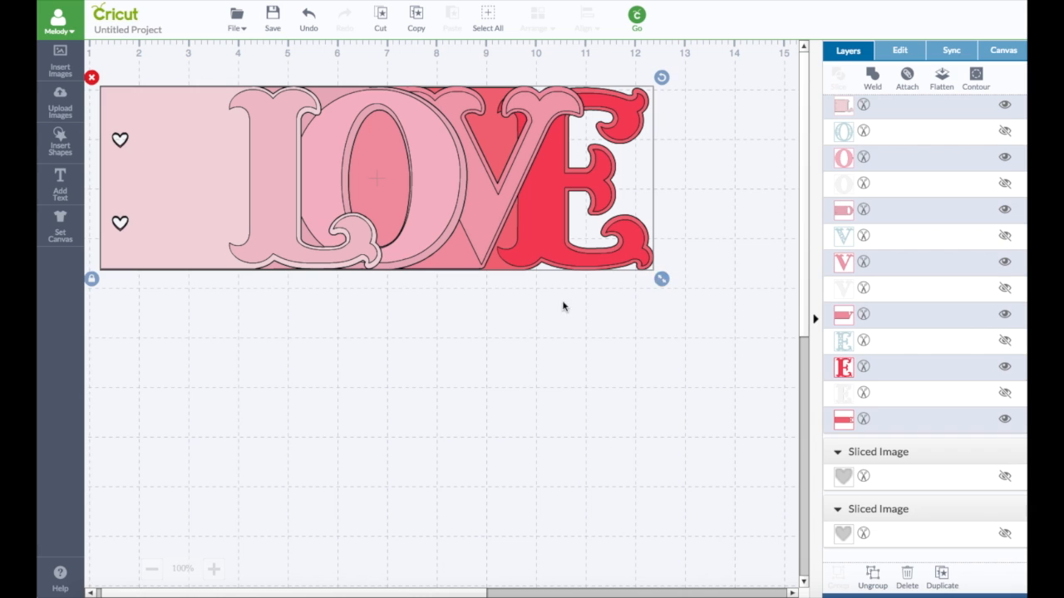
{"action": "left_click", "coordinate": [524, 299]}
{"action": "left_click_drag", "start_coordinate": [399, 169], "coordinate": [417, 160]}
- Save the design as a public project named Love Album 2
{"action": "left_click", "coordinate": [273, 16]}
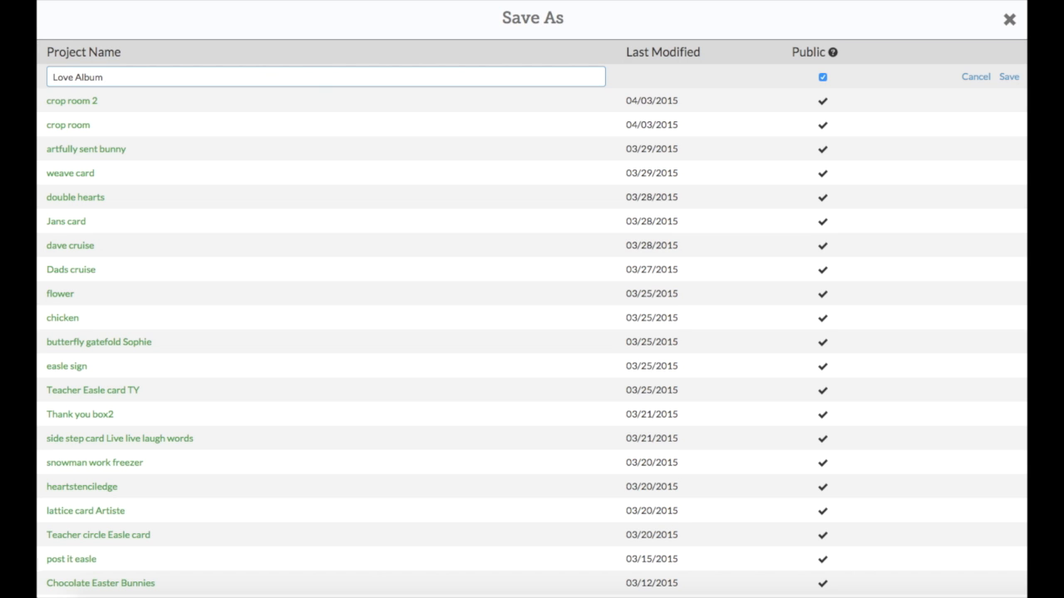
{"action": "key", "text": "Return"}
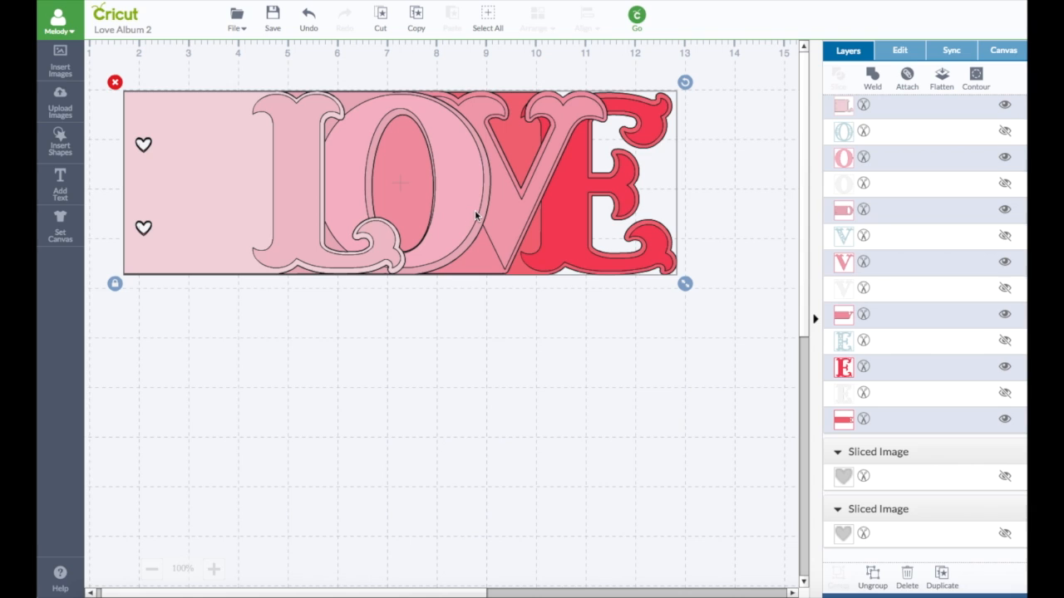